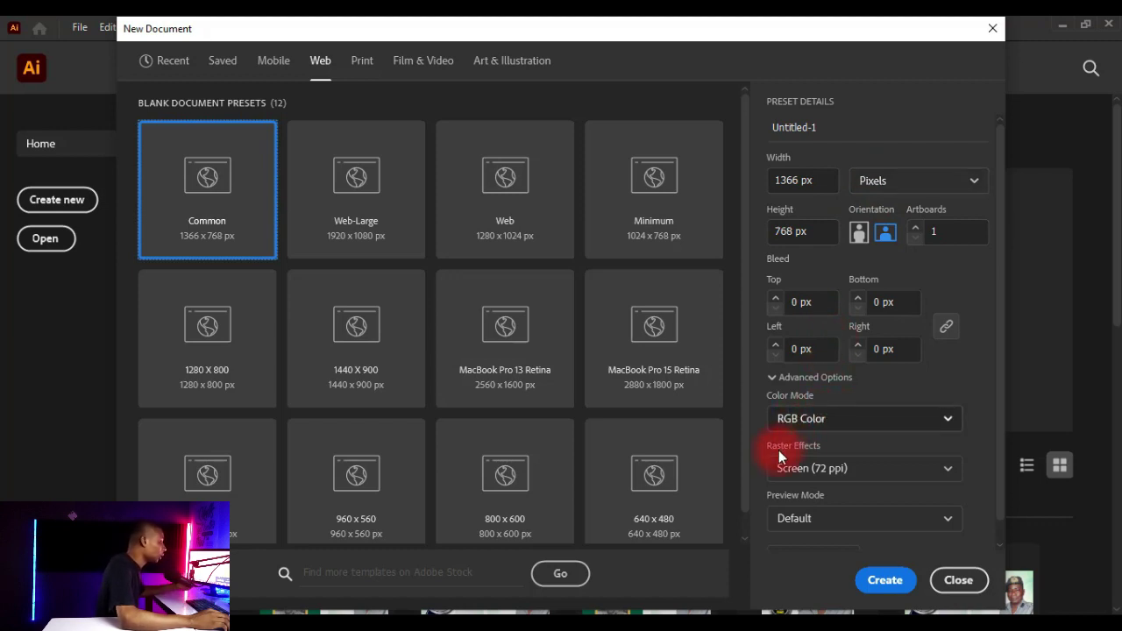
# Create the 1366 x 768 px web document named "flyer design" with raster effects at High (300 ppi)
pyautogui.click(831, 470)
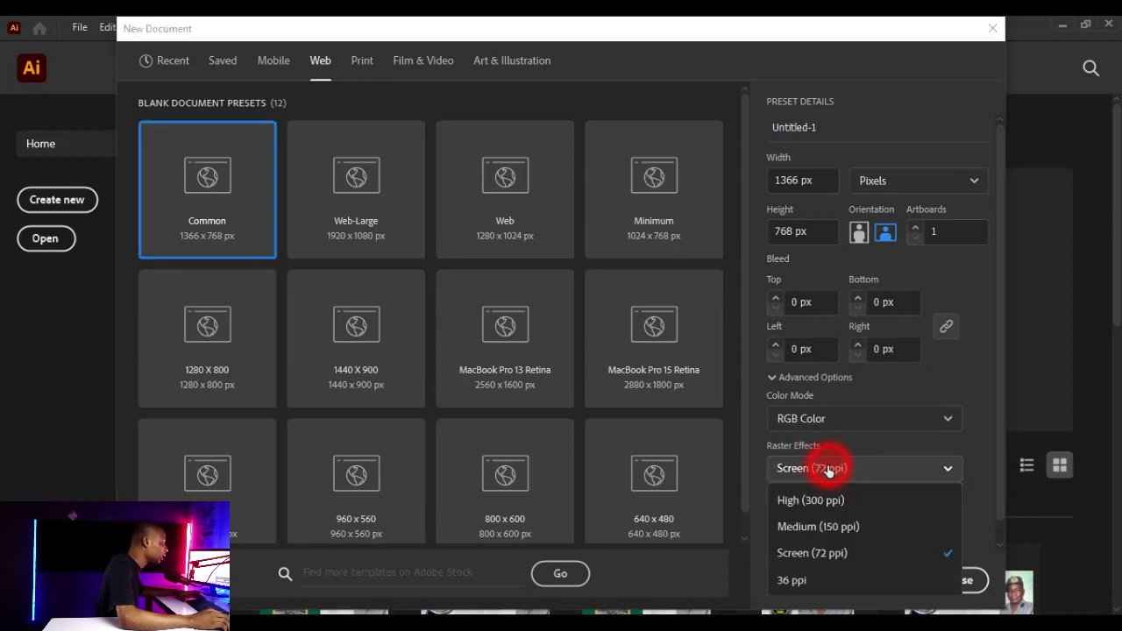
pyautogui.click(818, 498)
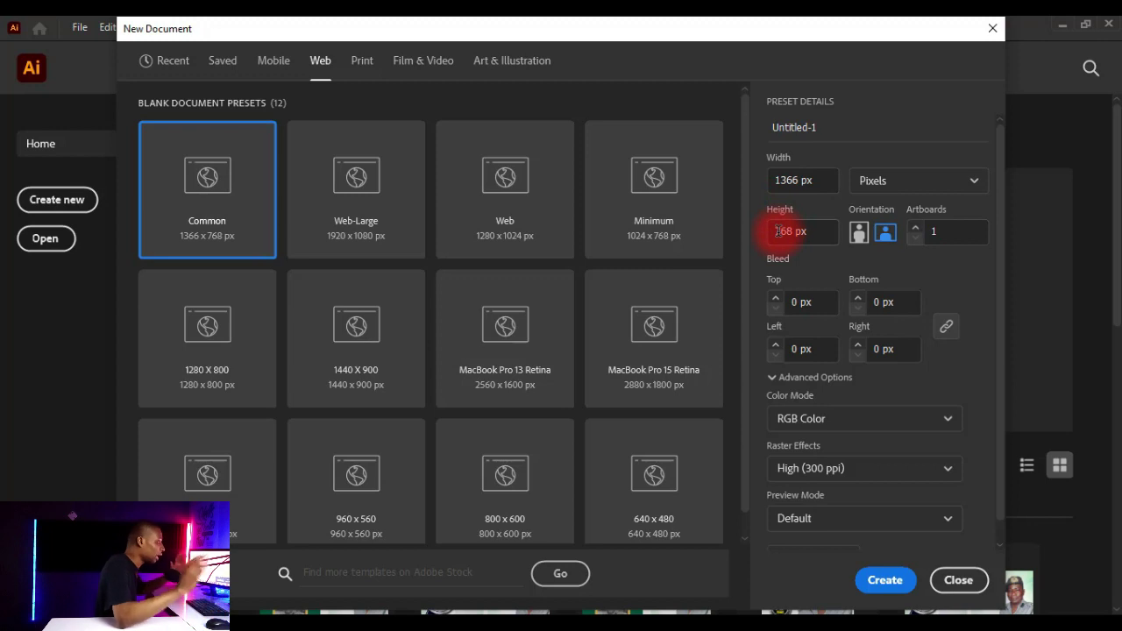
pyautogui.click(844, 130)
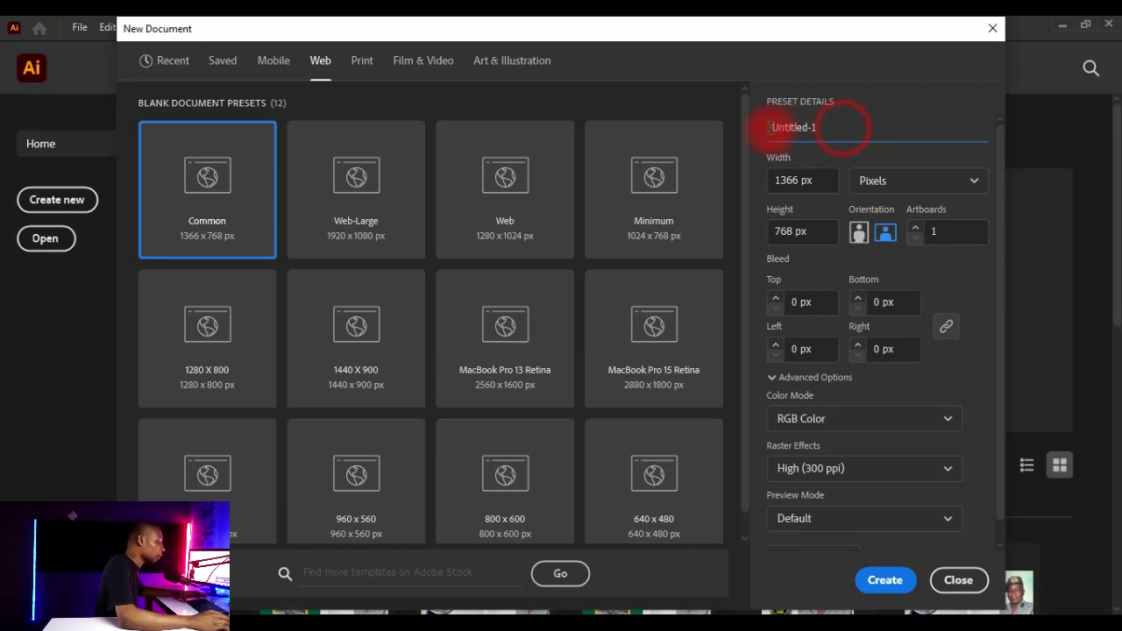
pyautogui.press('BackSpace')
pyautogui.press('BackSpace')
pyautogui.press('BackSpace')
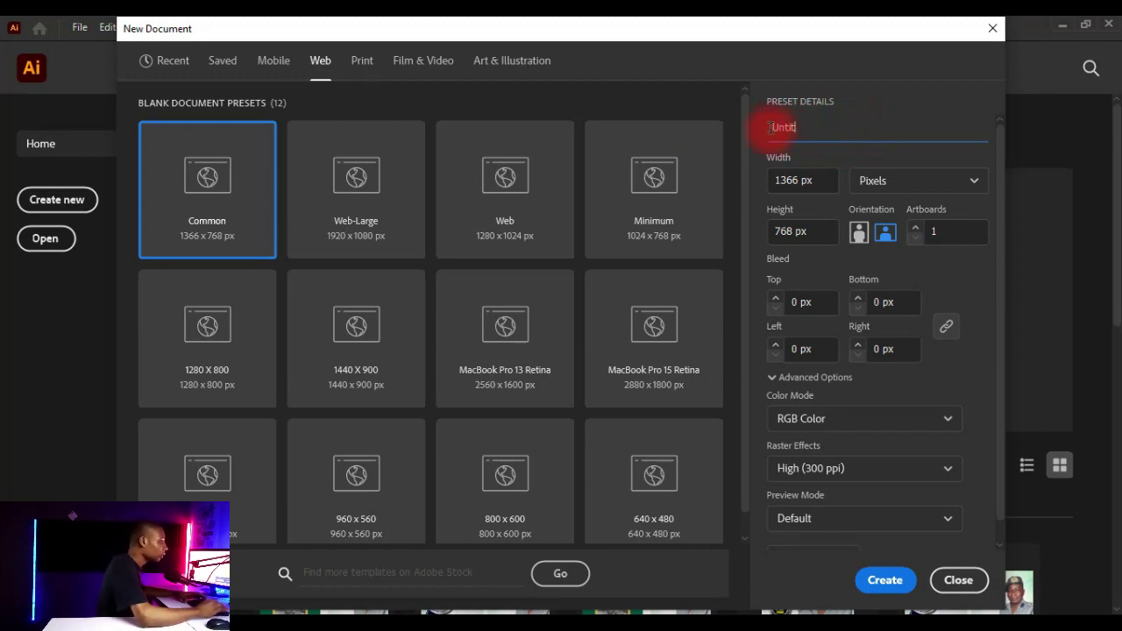
pyautogui.press('BackSpace')
pyautogui.press('BackSpace')
pyautogui.press('BackSpace')
pyautogui.press('BackSpace')
pyautogui.press('BackSpace')
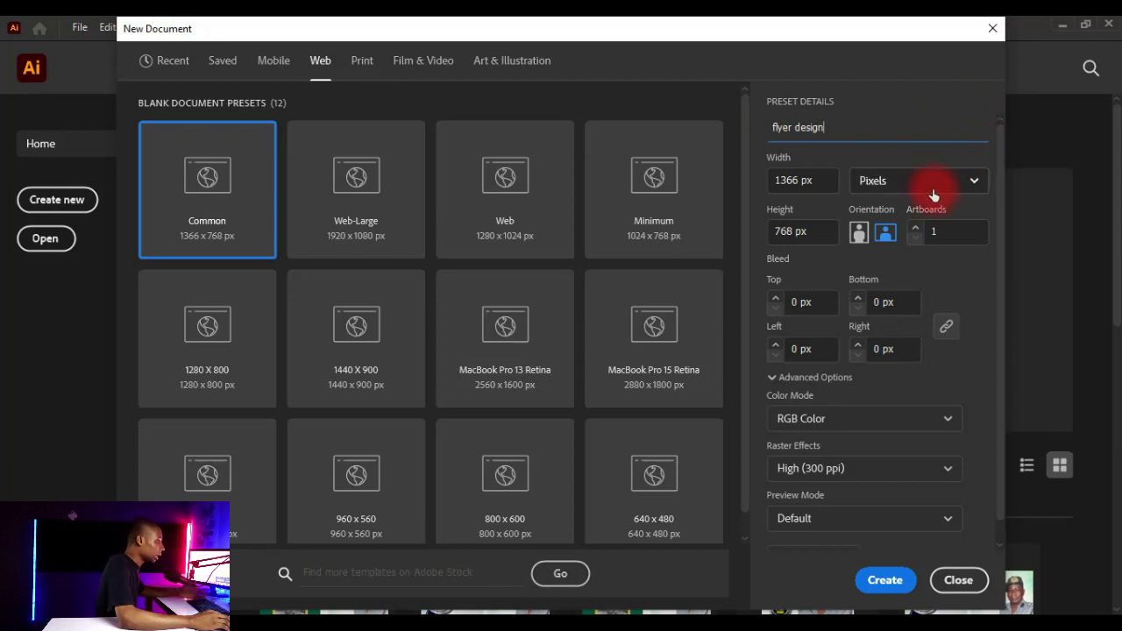
pyautogui.scroll(-1, 874, 509)
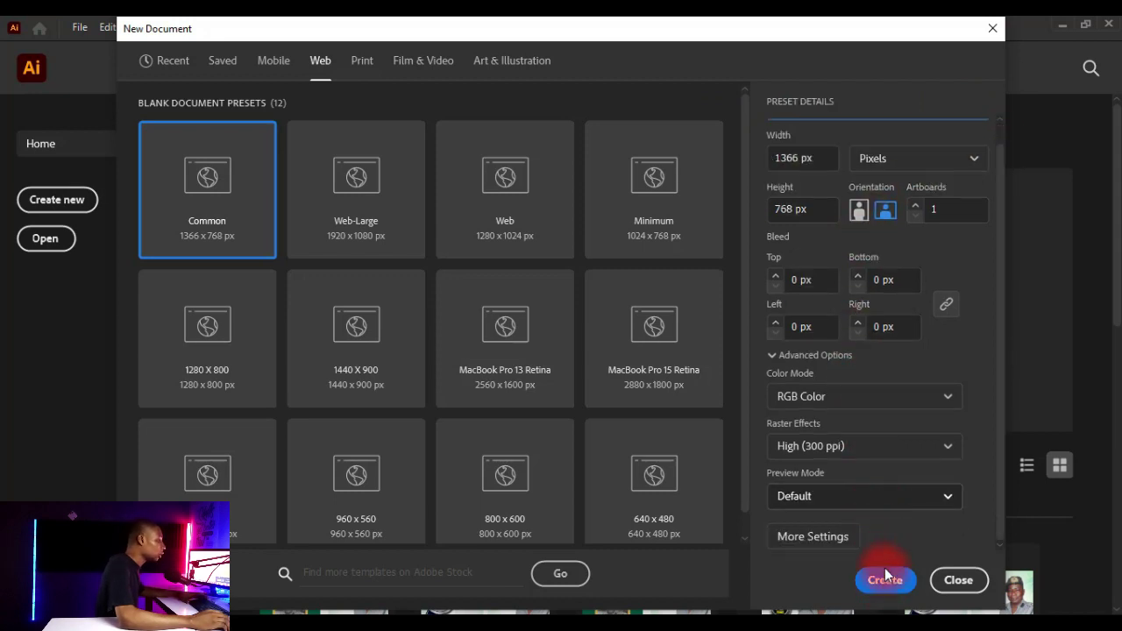
pyautogui.click(884, 580)
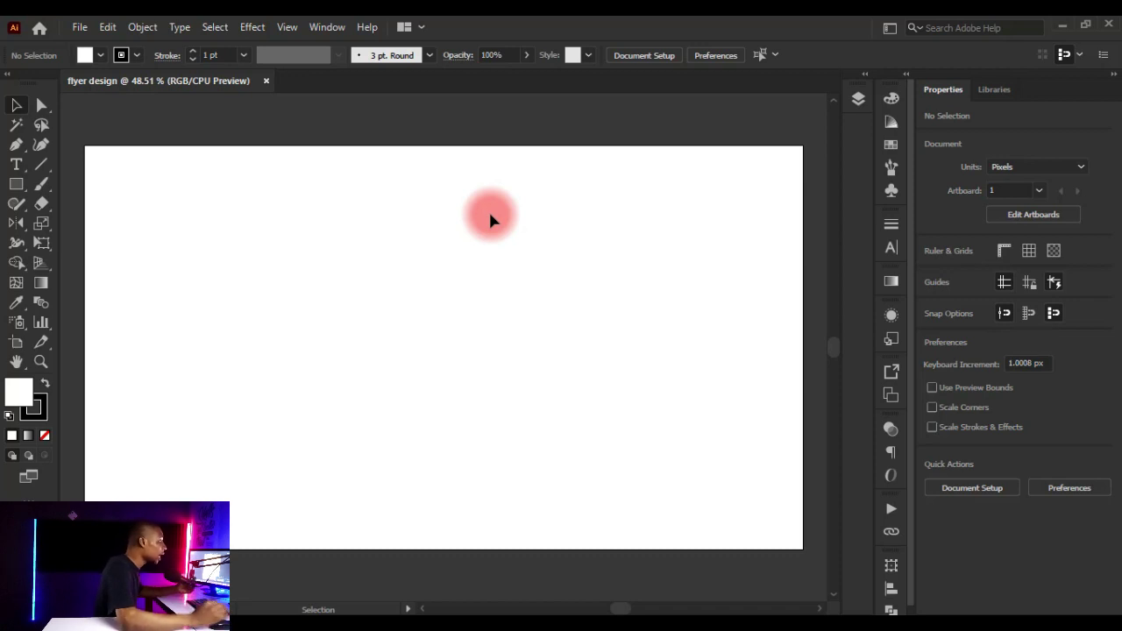
# Start editing the artboard and extend its top edge upward to a height of about 896 px
pyautogui.click(1008, 222)
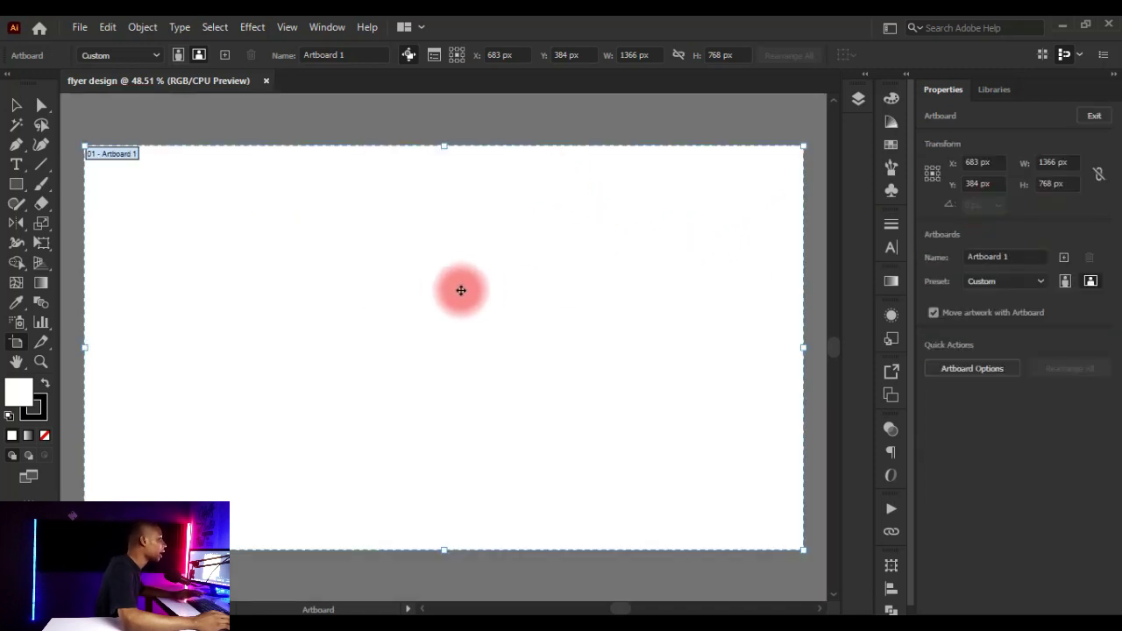
pyautogui.hotkey('ctrl', '-')
pyautogui.hotkey('ctrl', '-')
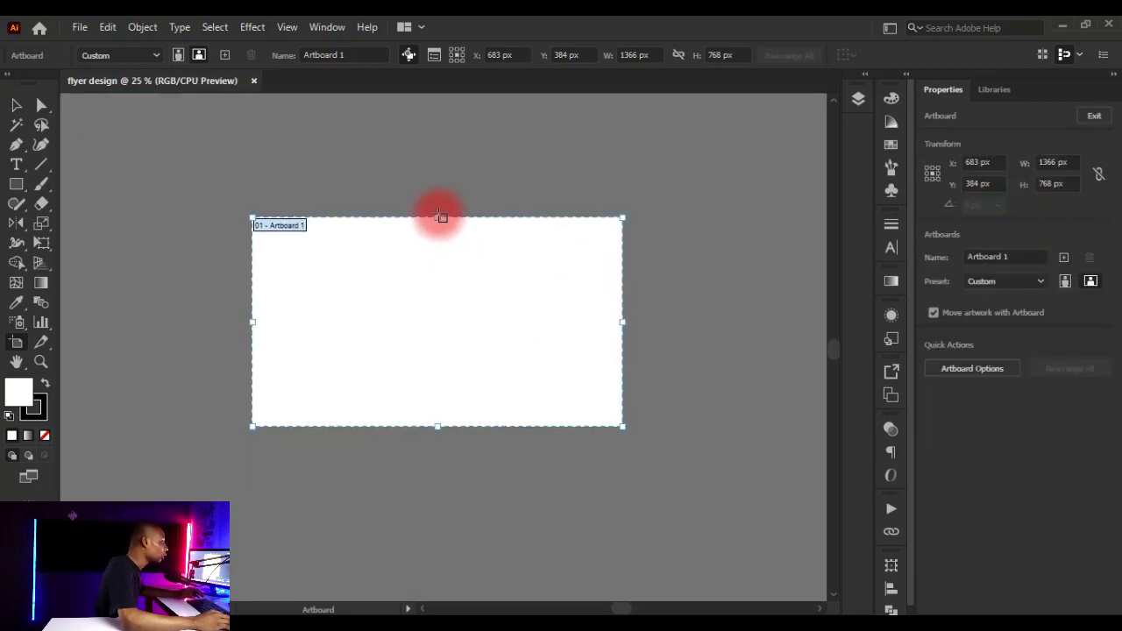
pyautogui.moveTo(438, 217); pyautogui.dragTo(446, 191)
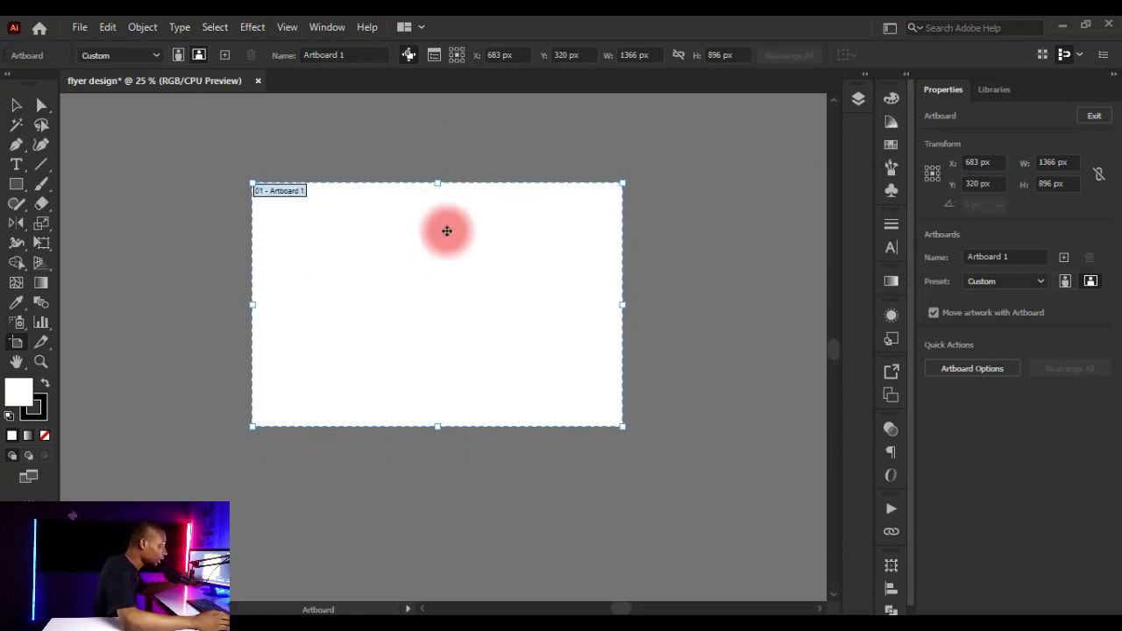
# Apply the A4 preset size to the artboard
pyautogui.click(140, 57)
pyautogui.scroll(-5, 150, 368)
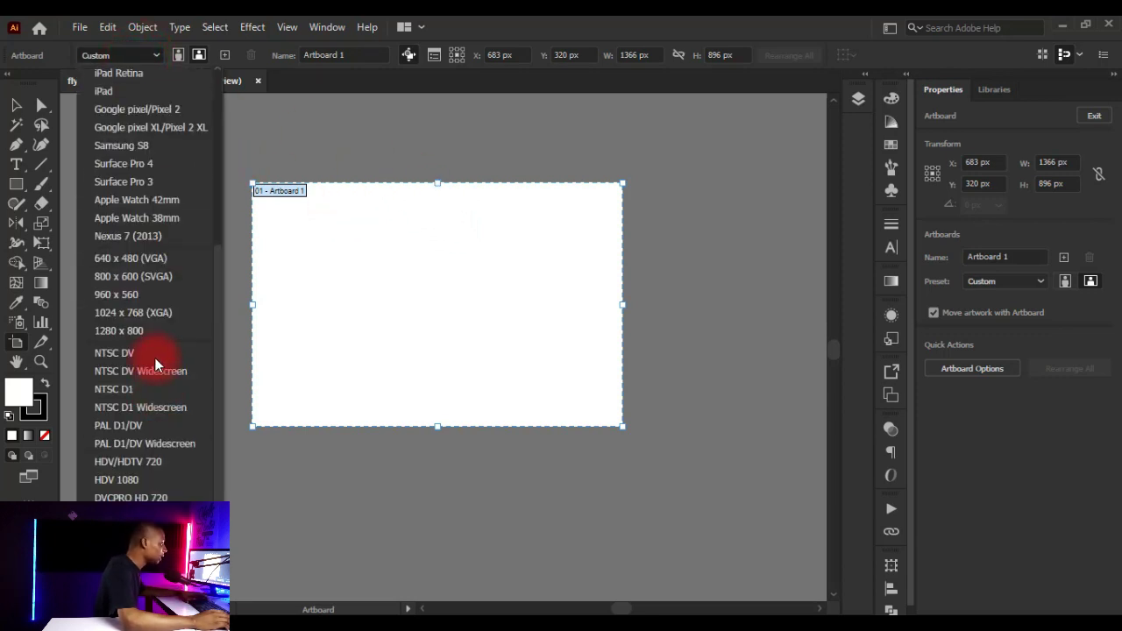
pyautogui.scroll(5, 140, 240)
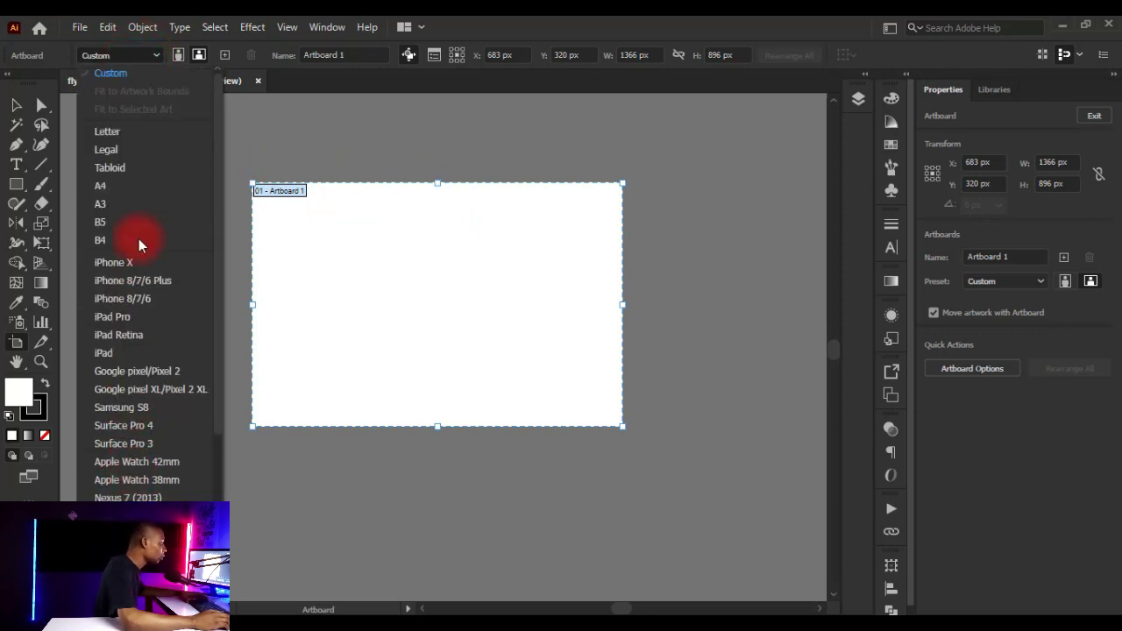
pyautogui.click(124, 191)
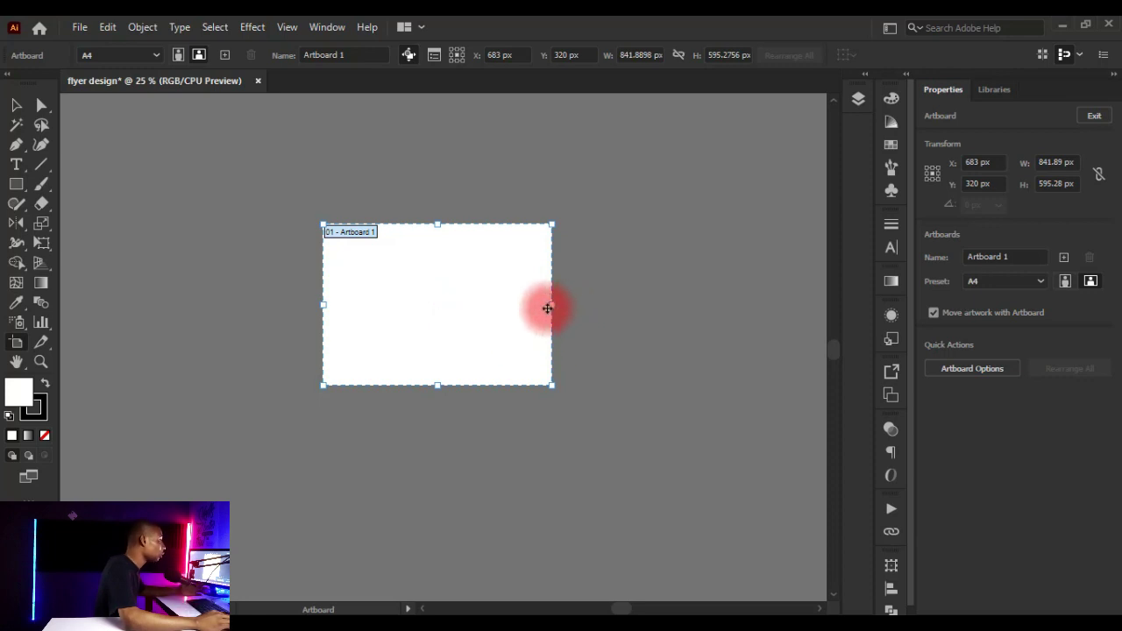
# Narrow the artboard from its right edge to about 421 px wide and finish editing artboards
pyautogui.moveTo(550, 307); pyautogui.dragTo(437, 304)
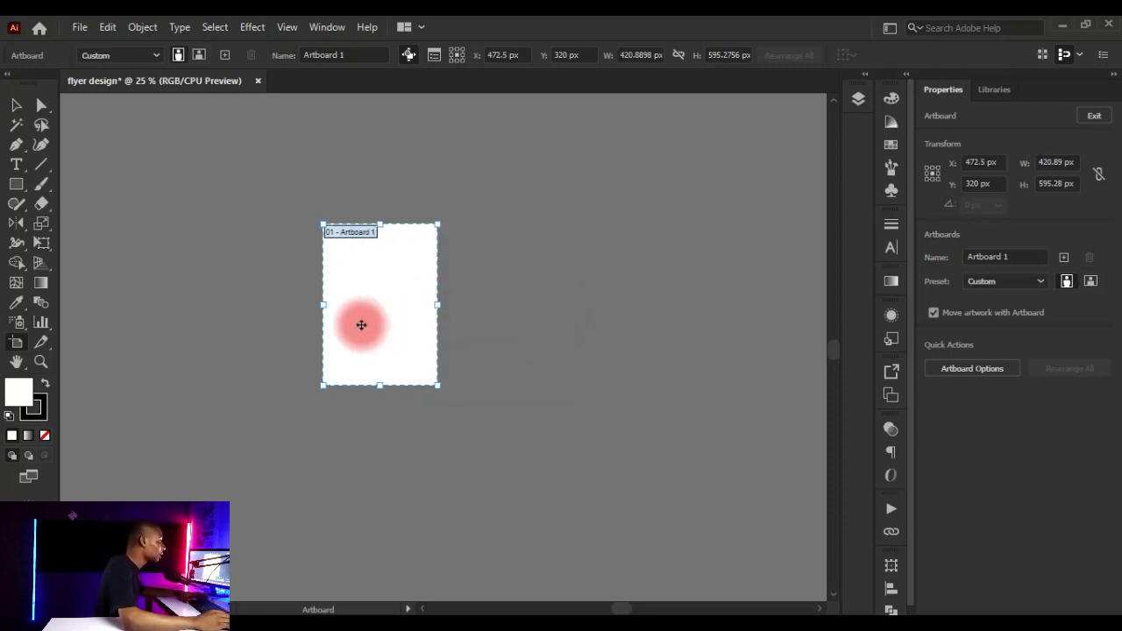
pyautogui.scroll(2, 271, 310)
pyautogui.scroll(-1, 501, 278)
pyautogui.scroll(1, 590, 248)
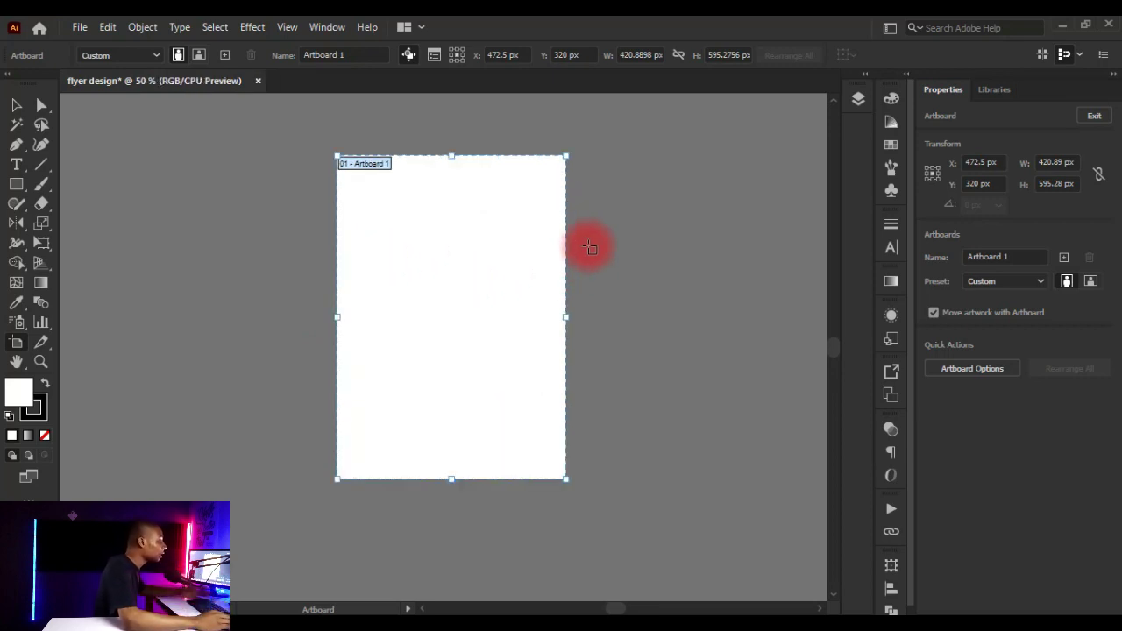
pyautogui.click(1095, 120)
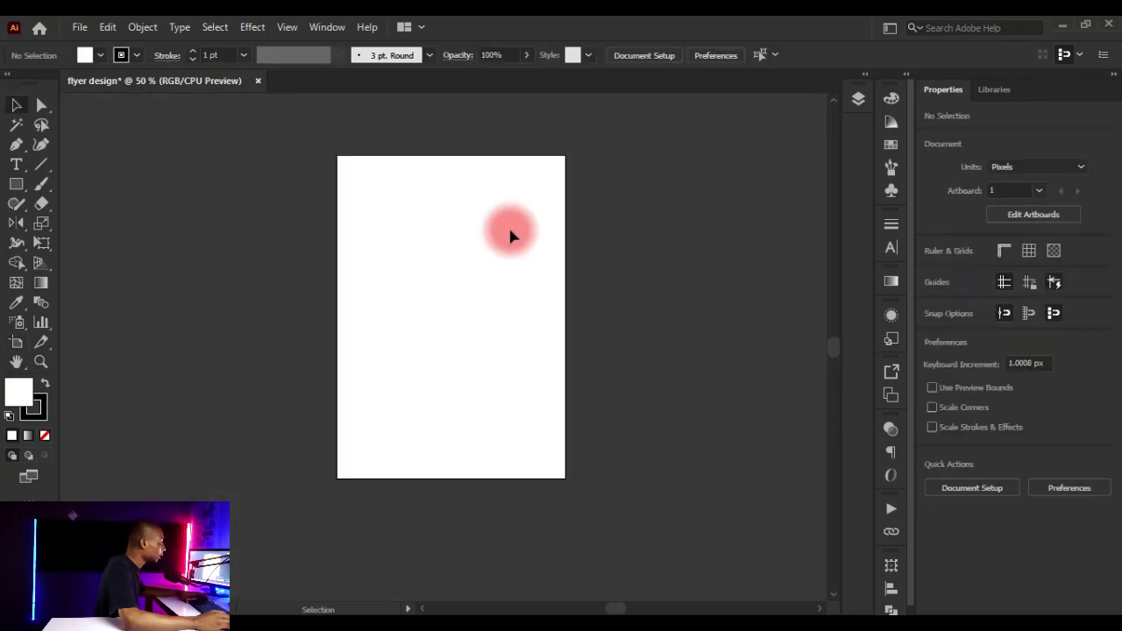
# Draw a rectangle of about 421 x 596 px covering the whole artboard
pyautogui.scroll(1, 511, 235)
pyautogui.scroll(-2, 511, 238)
pyautogui.scroll(1, 521, 243)
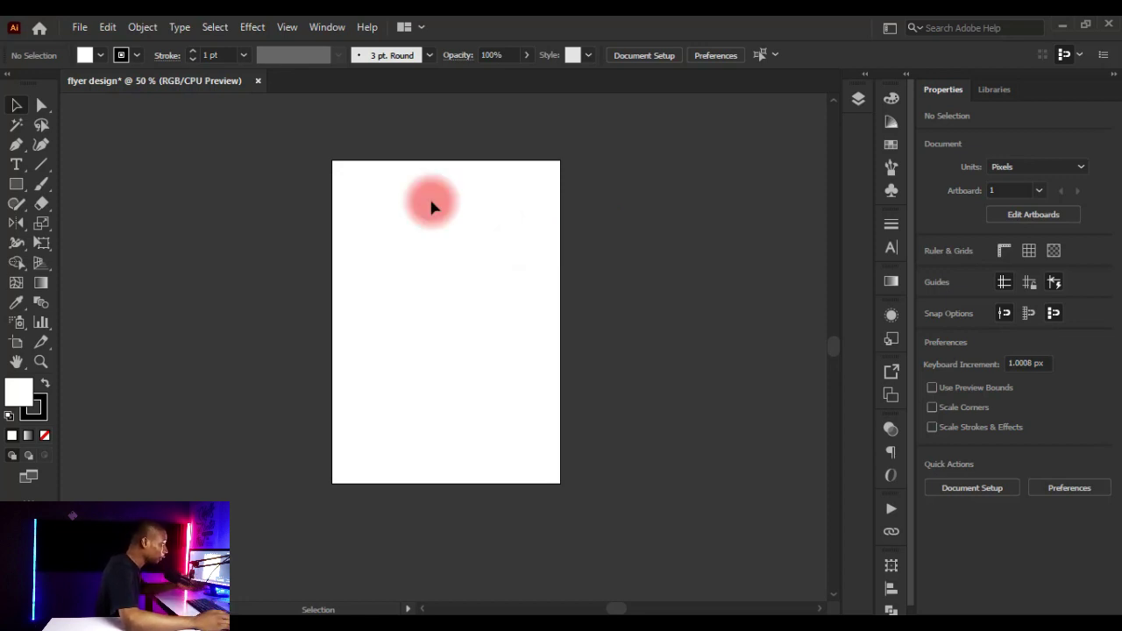
pyautogui.click(21, 185)
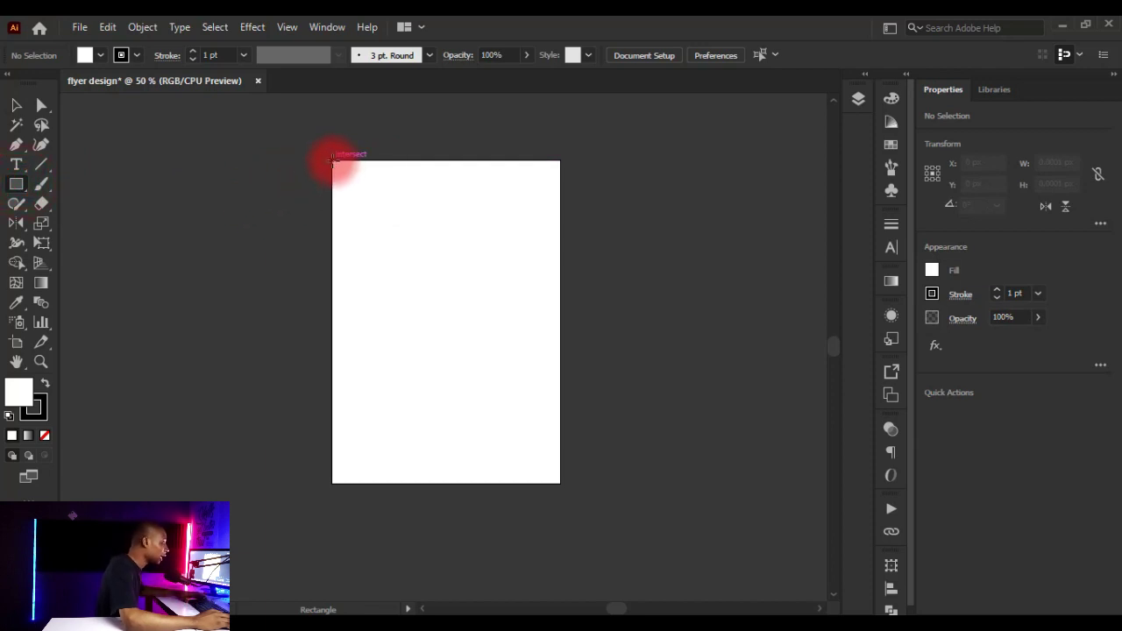
pyautogui.moveTo(333, 160); pyautogui.dragTo(559, 482)
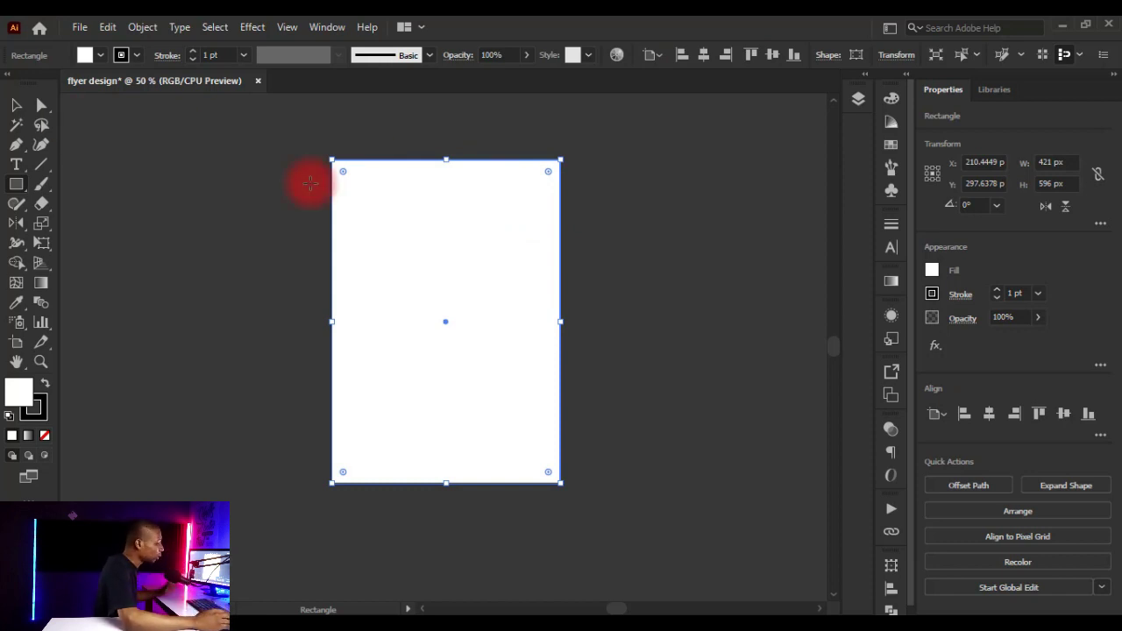
# Fill the rectangle with the default white-to-black linear gradient
pyautogui.click(41, 286)
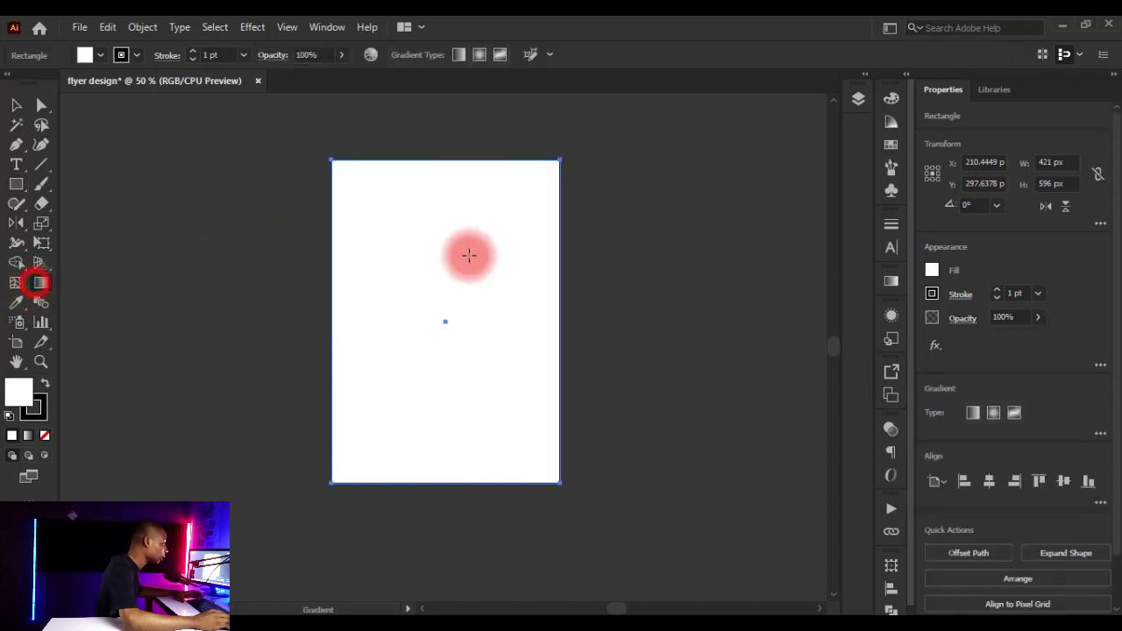
pyautogui.click(892, 283)
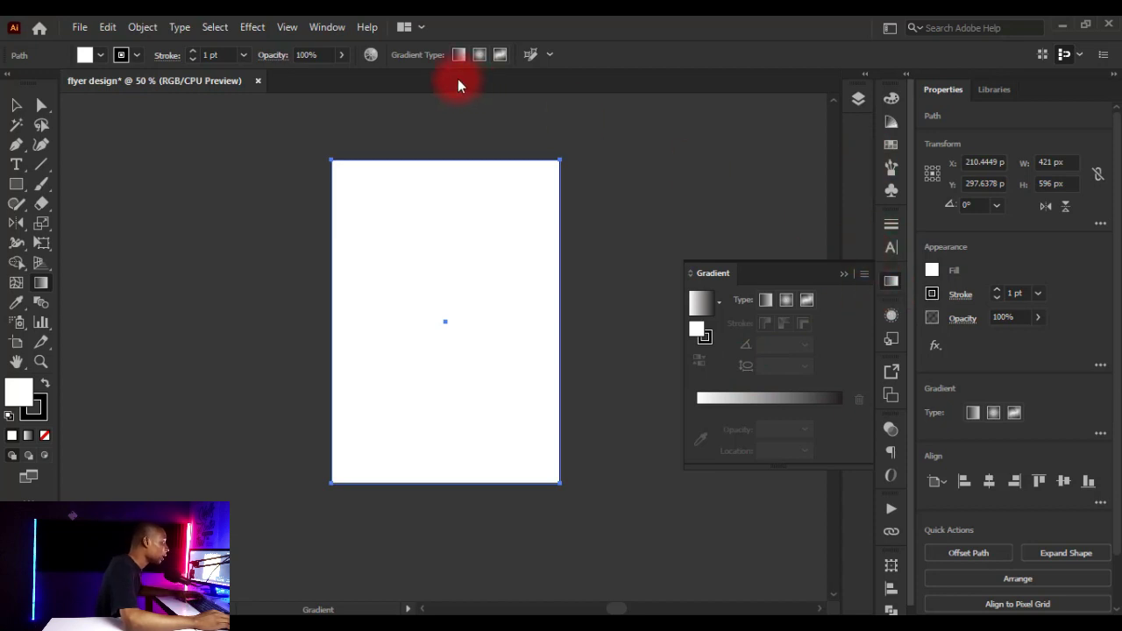
pyautogui.click(341, 33)
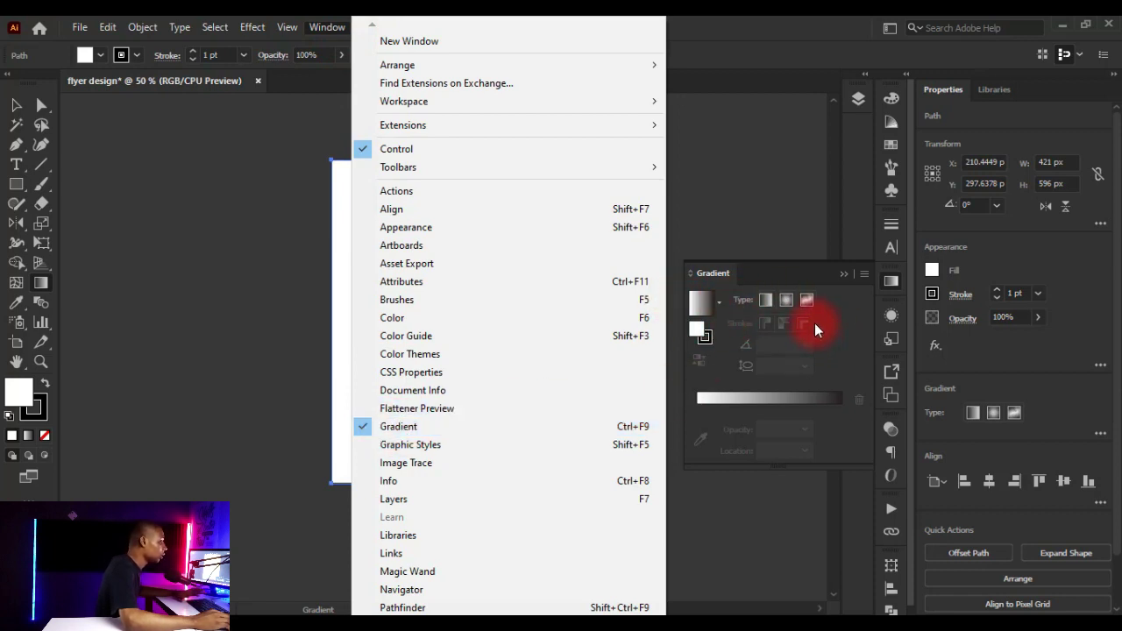
pyautogui.click(826, 277)
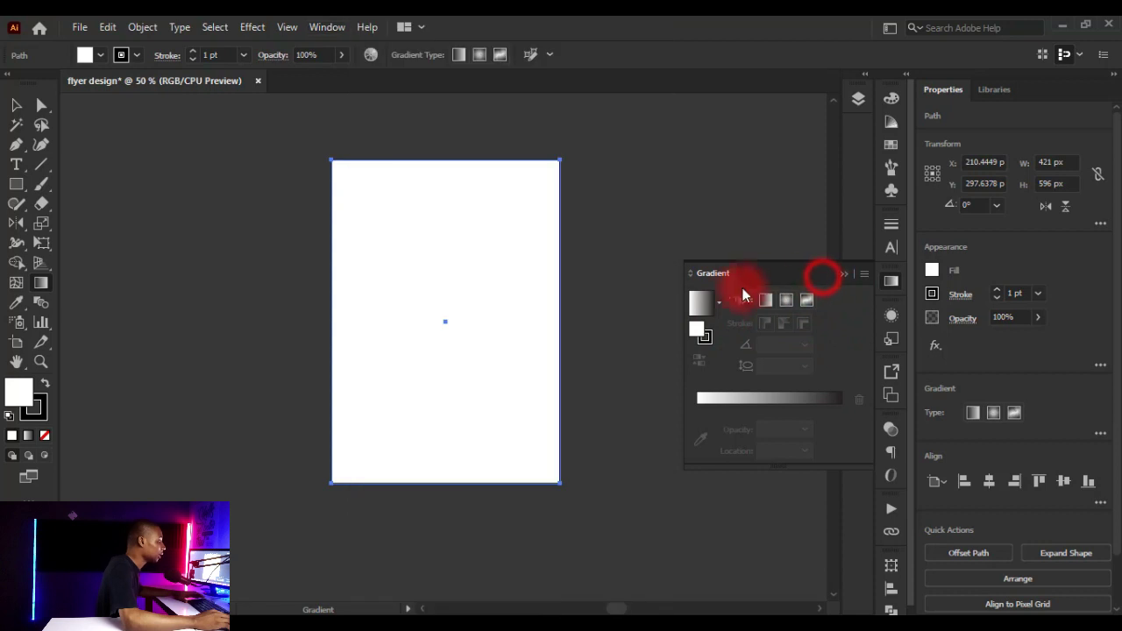
pyautogui.click(699, 304)
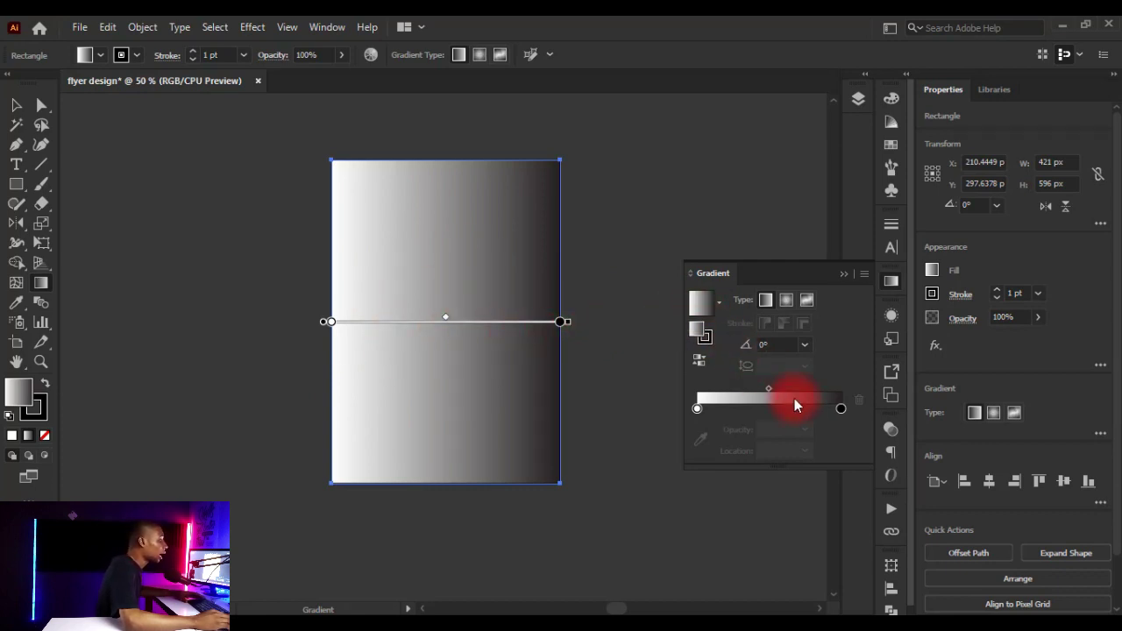
# Change the black end stop of the rectangle's gradient to a light orange swatch
pyautogui.click(841, 410)
pyautogui.doubleClick(841, 410)
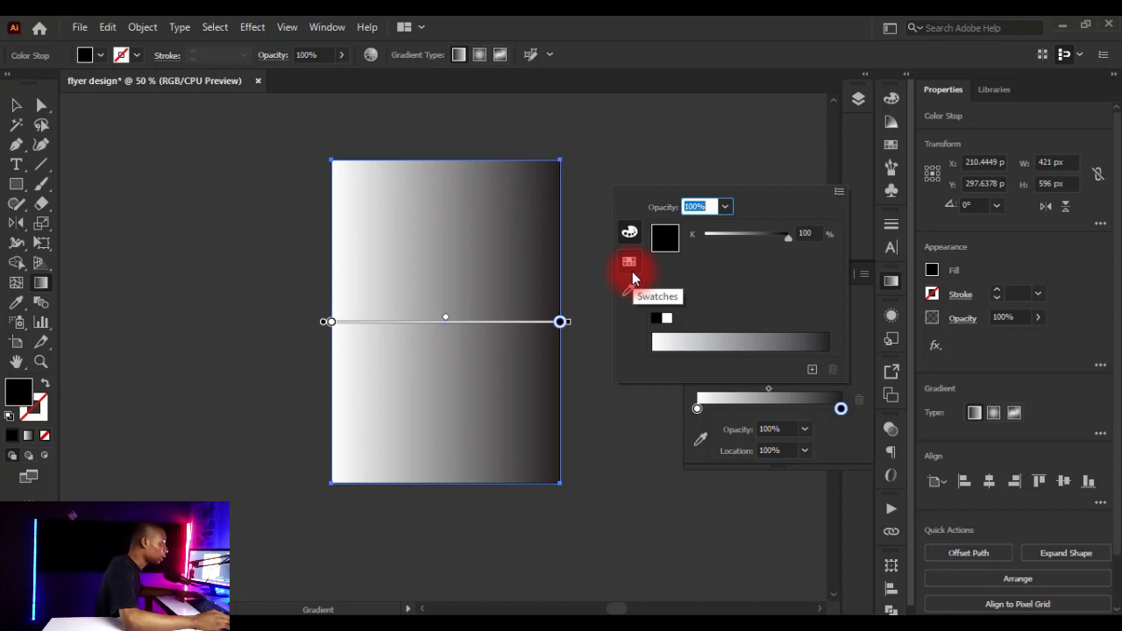
pyautogui.click(630, 276)
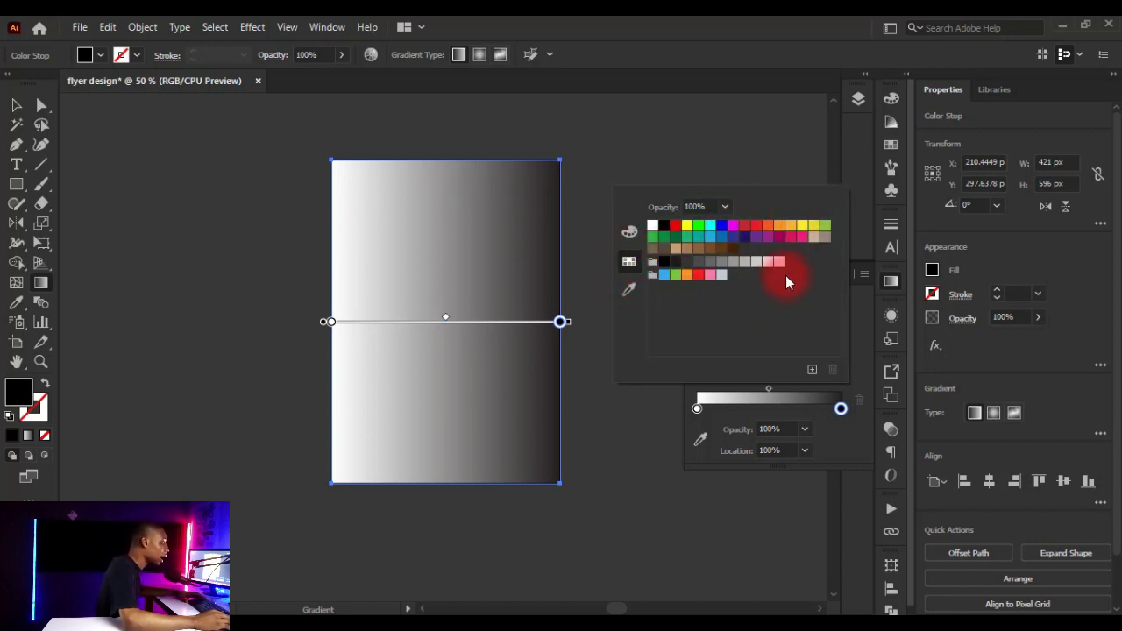
pyautogui.click(769, 230)
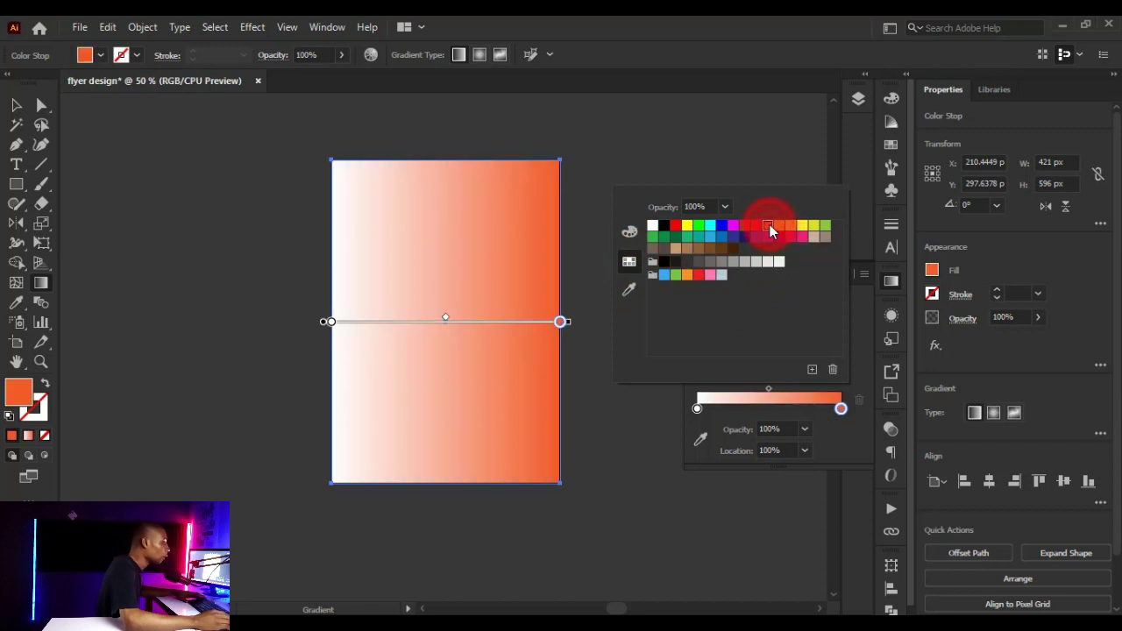
pyautogui.click(779, 229)
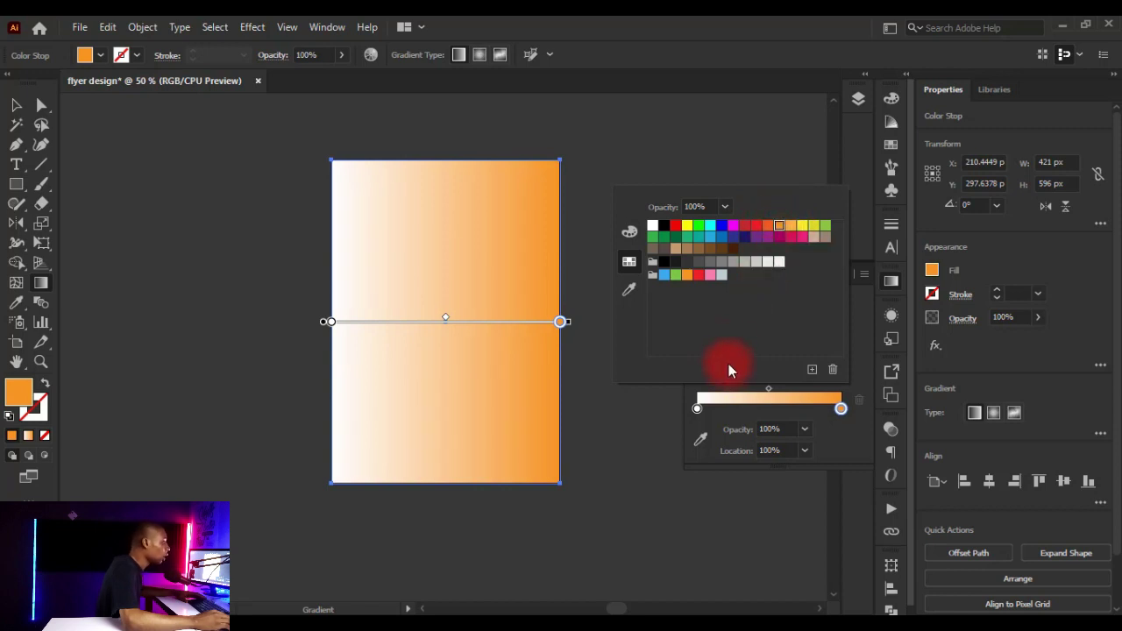
# Change the white start stop of the rectangle's gradient to the yellow swatch
pyautogui.click(697, 410)
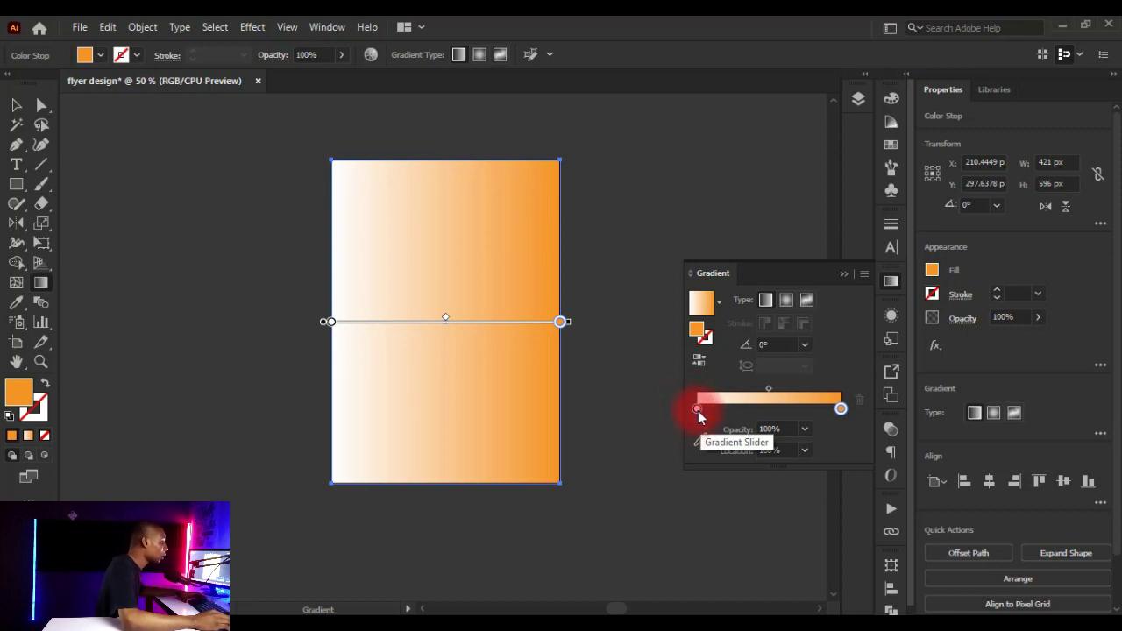
pyautogui.doubleClick(697, 410)
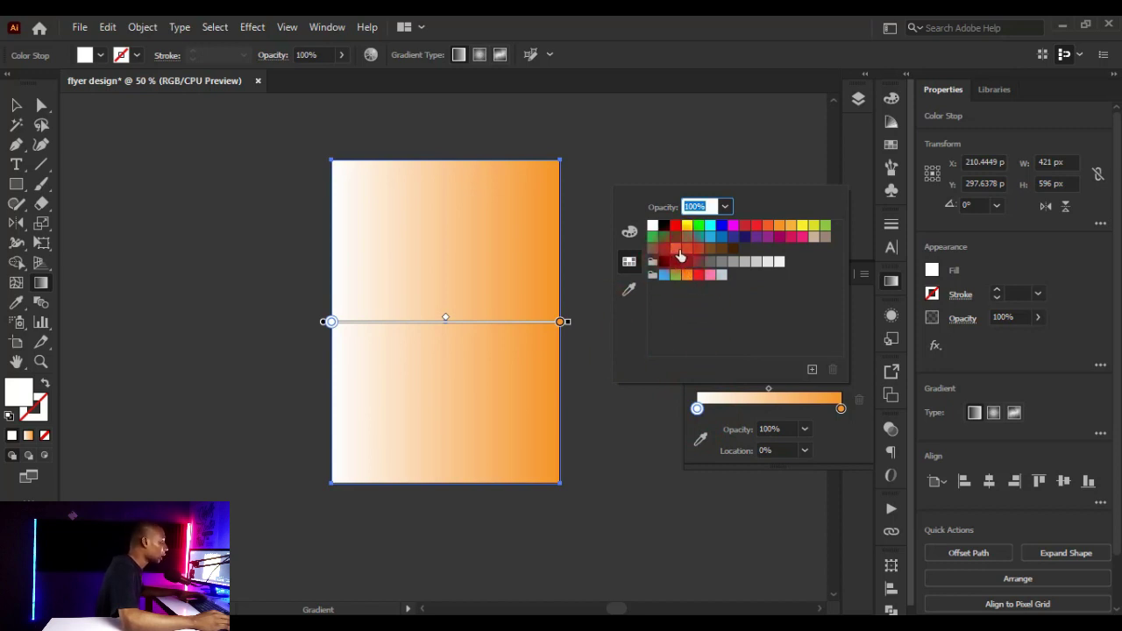
pyautogui.click(688, 227)
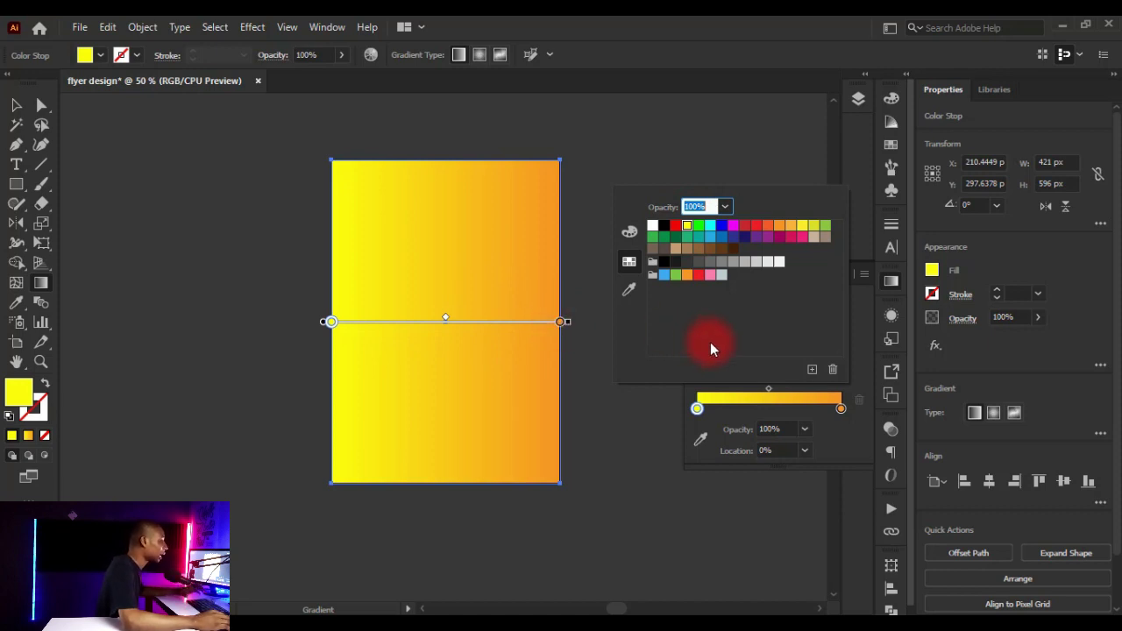
# Set the orange end stop of the rectangle's gradient to RGB 255, 133, 0 (FF8500)
pyautogui.click(561, 321)
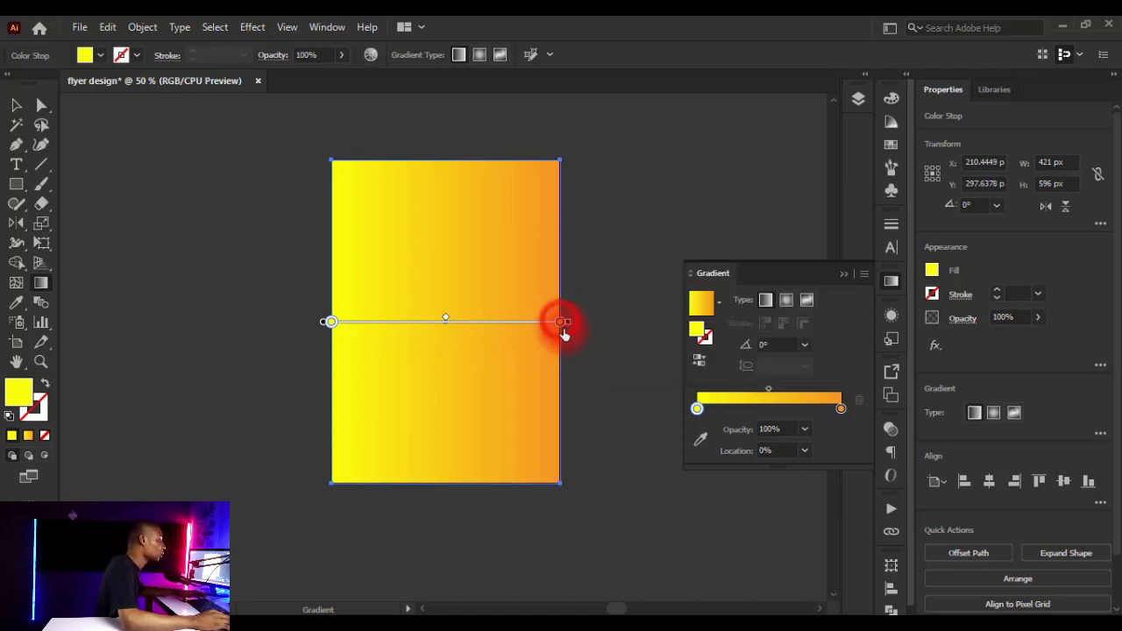
pyautogui.click(839, 274)
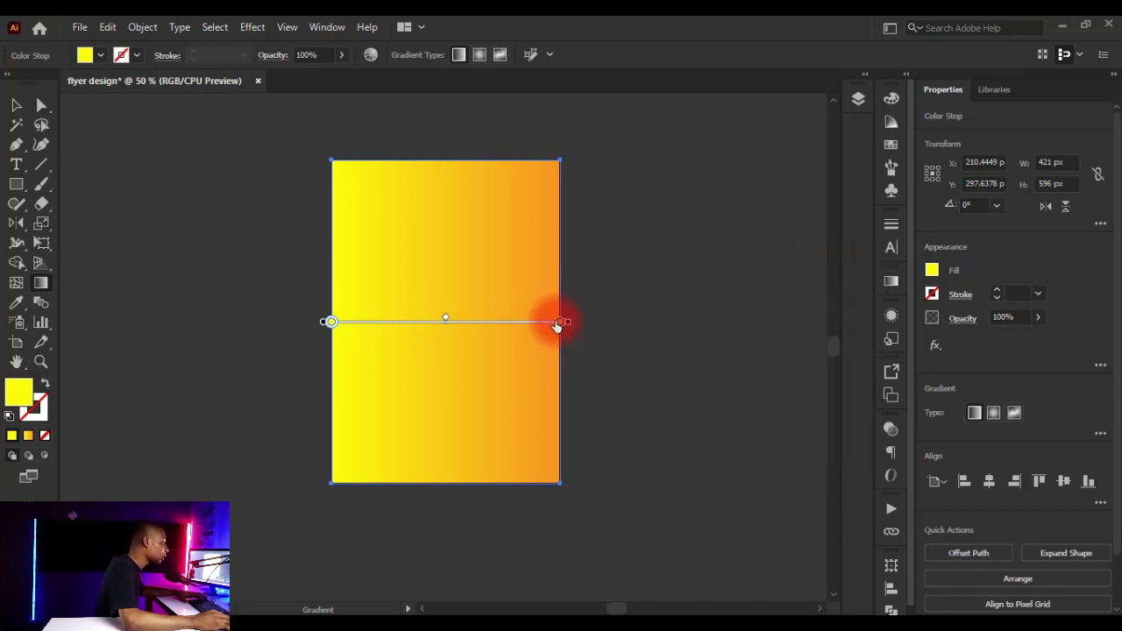
pyautogui.click(561, 322)
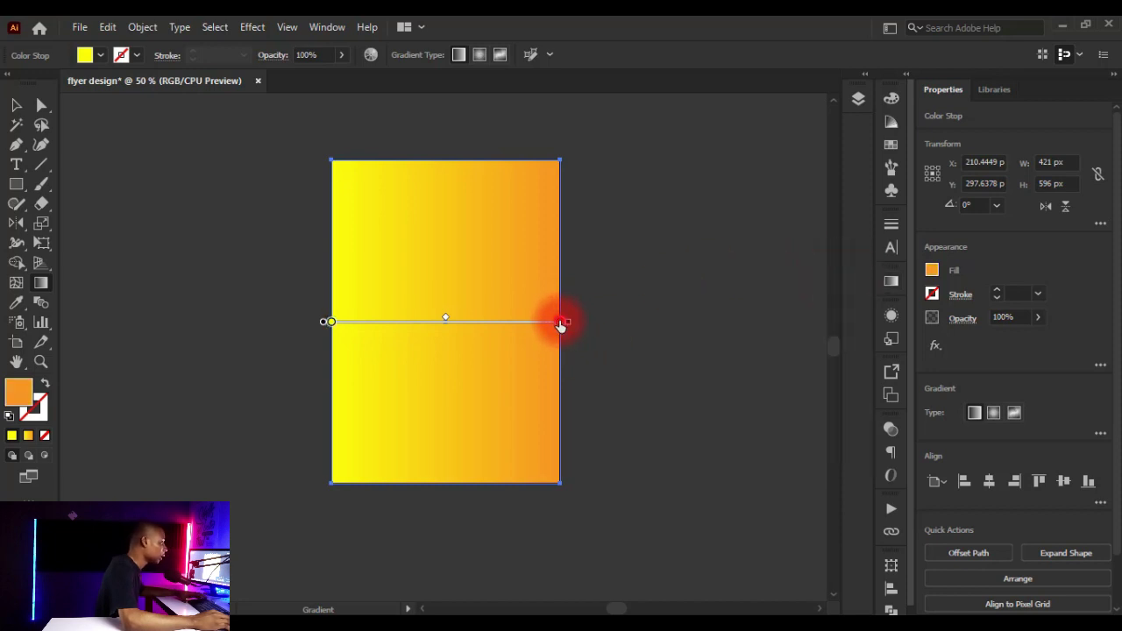
pyautogui.doubleClick(561, 322)
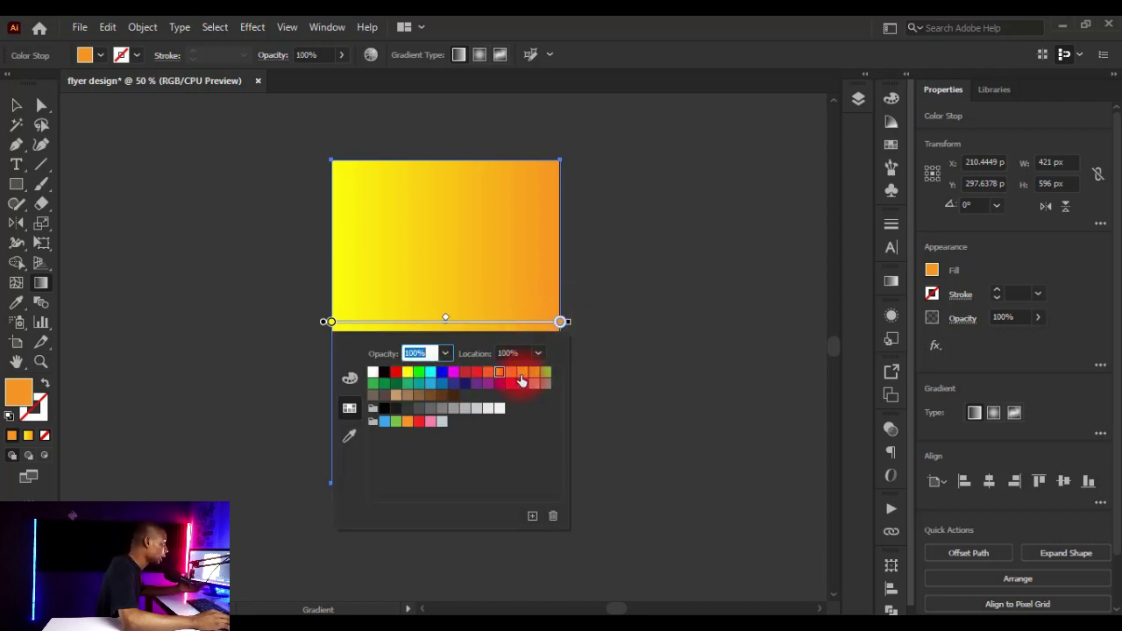
pyautogui.click(354, 378)
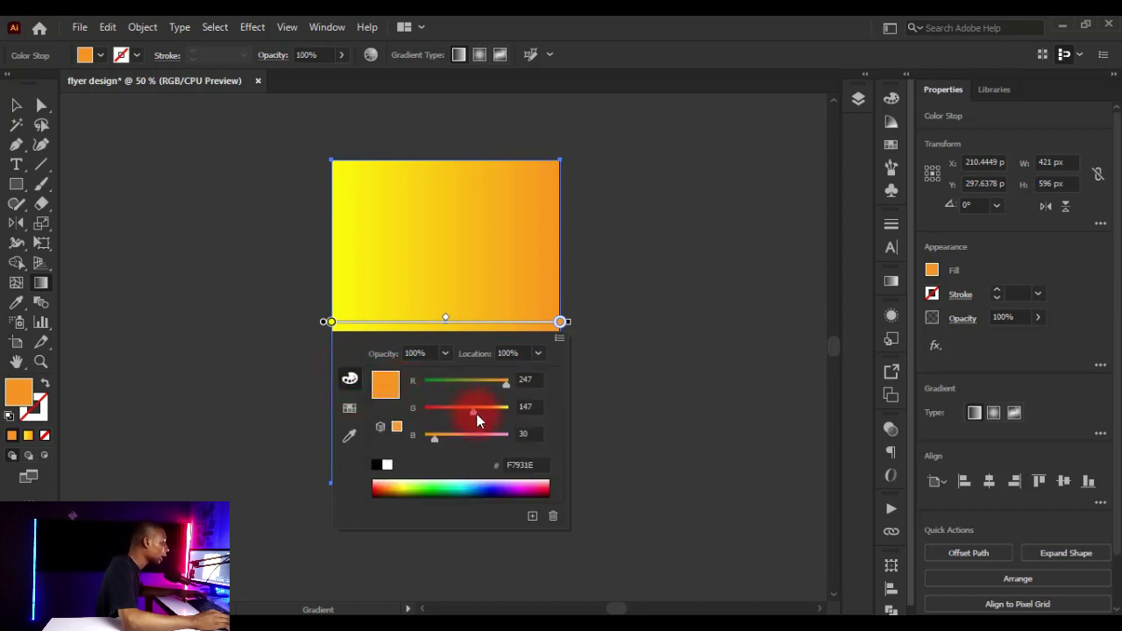
pyautogui.moveTo(439, 438); pyautogui.dragTo(418, 443)
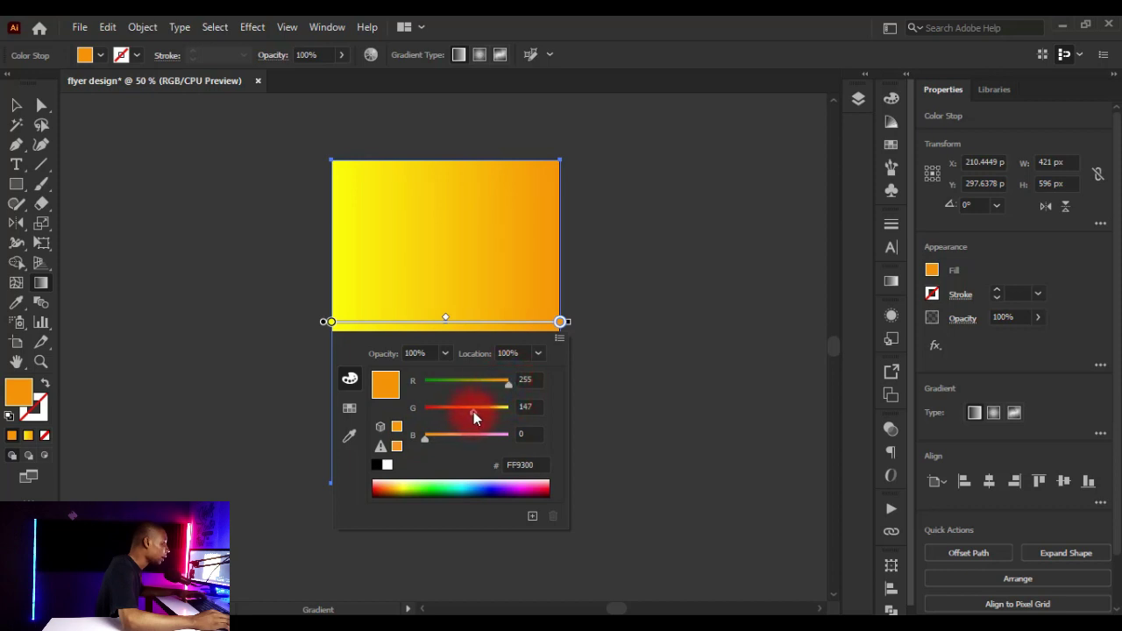
pyautogui.moveTo(473, 412); pyautogui.dragTo(469, 412)
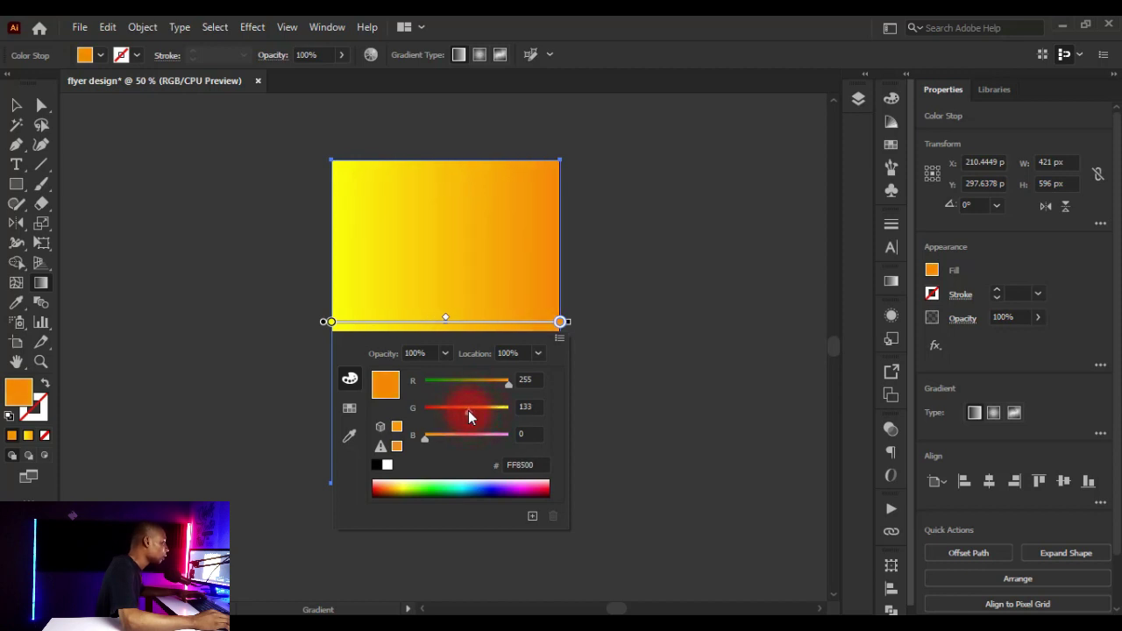
pyautogui.click(527, 379)
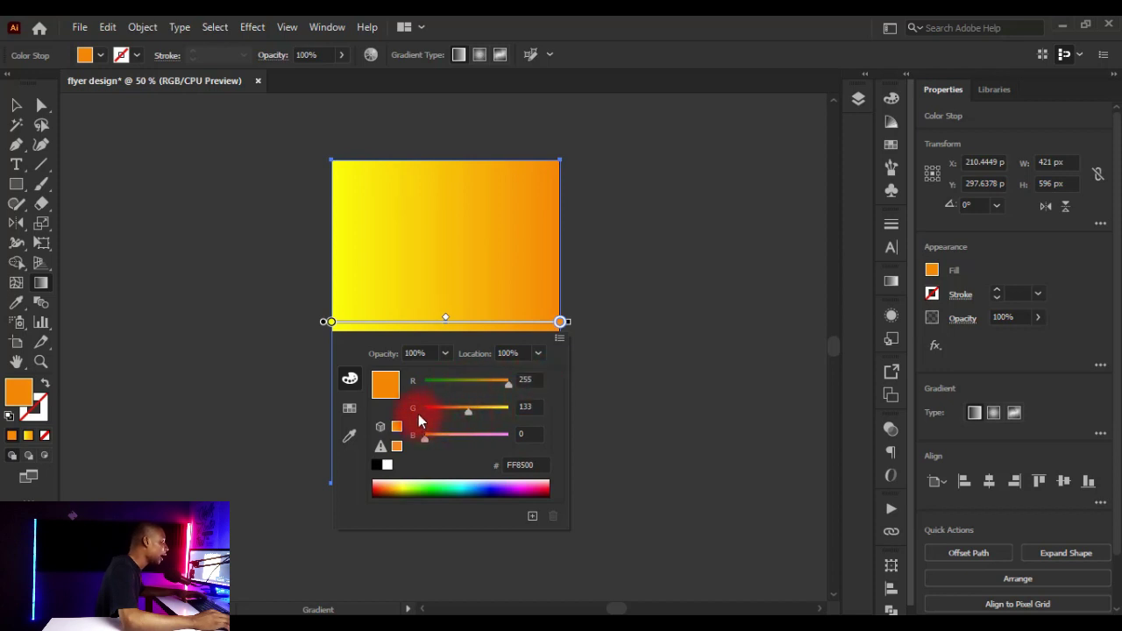
pyautogui.click(425, 441)
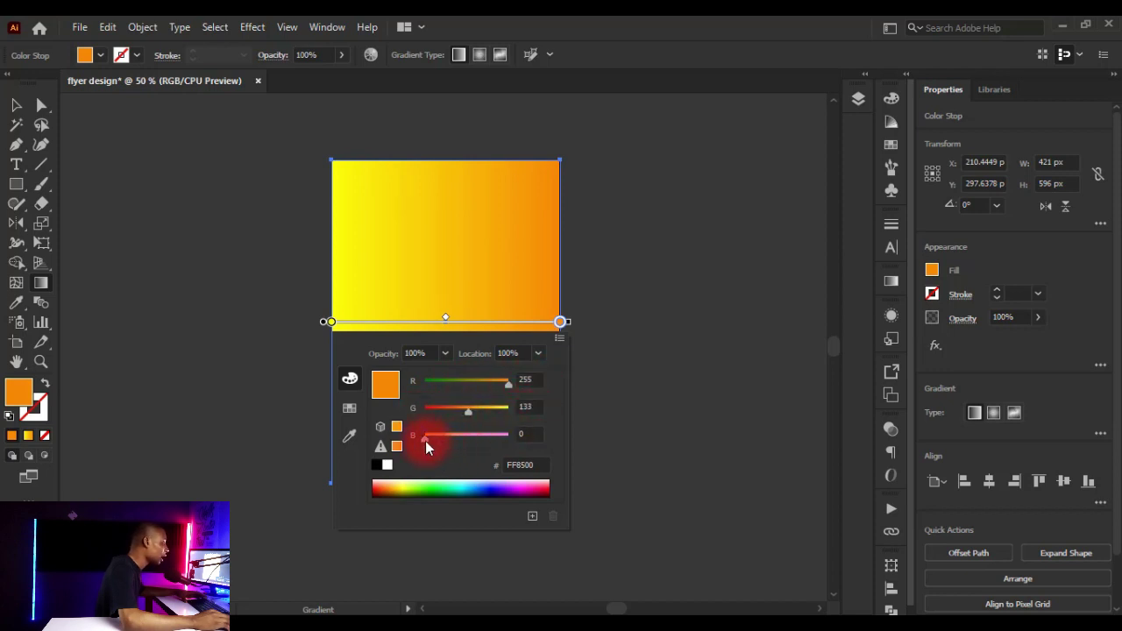
pyautogui.click(523, 436)
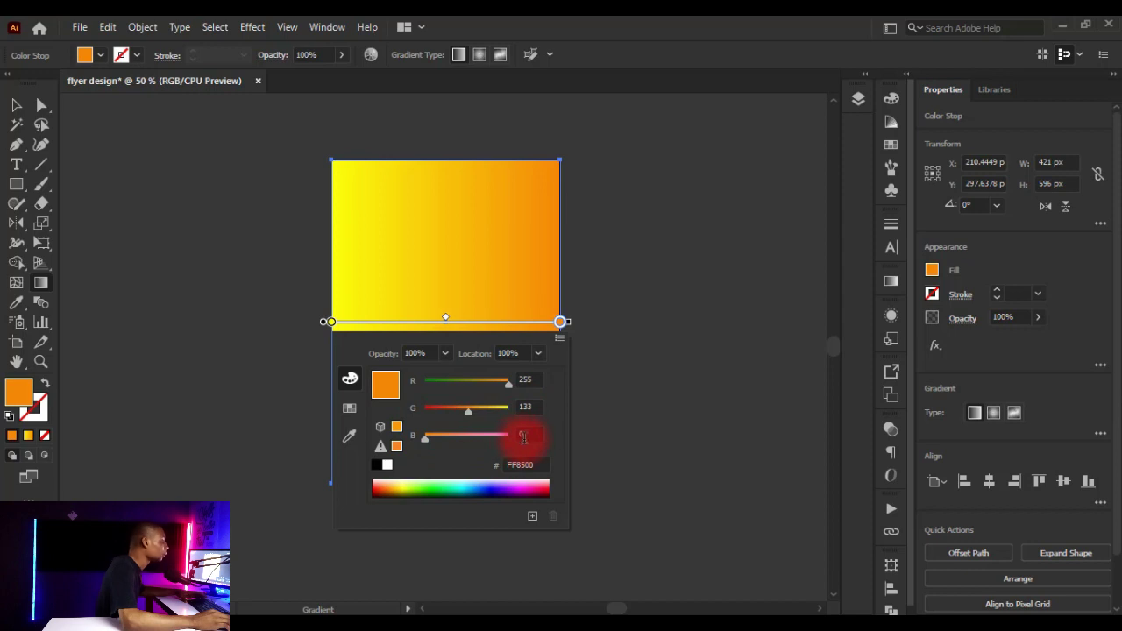
pyautogui.click(571, 254)
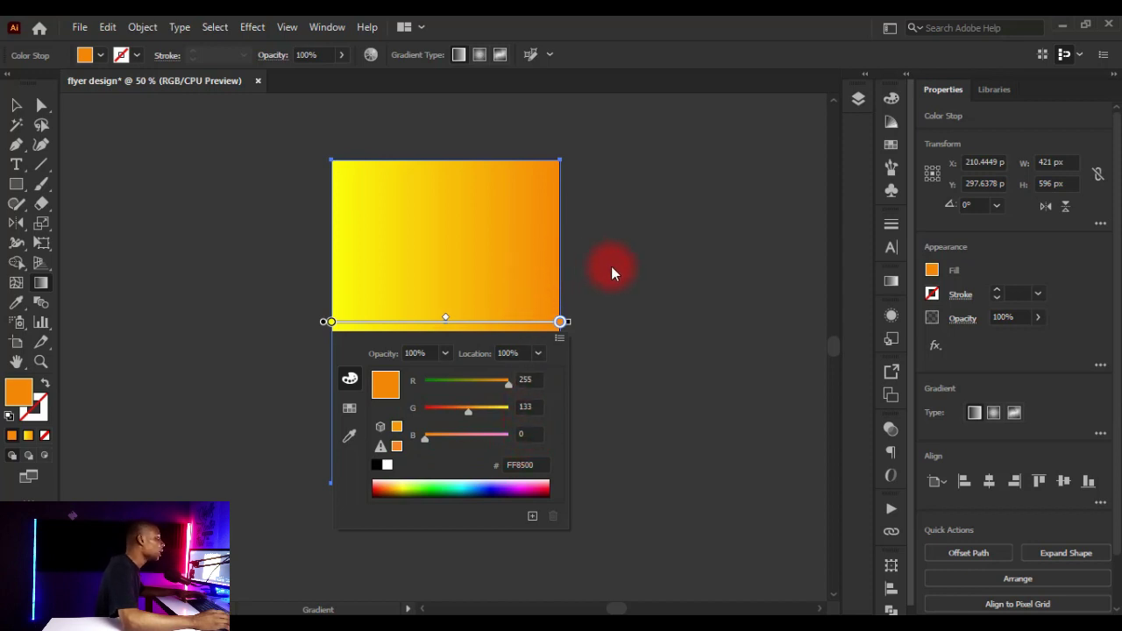
pyautogui.click(611, 270)
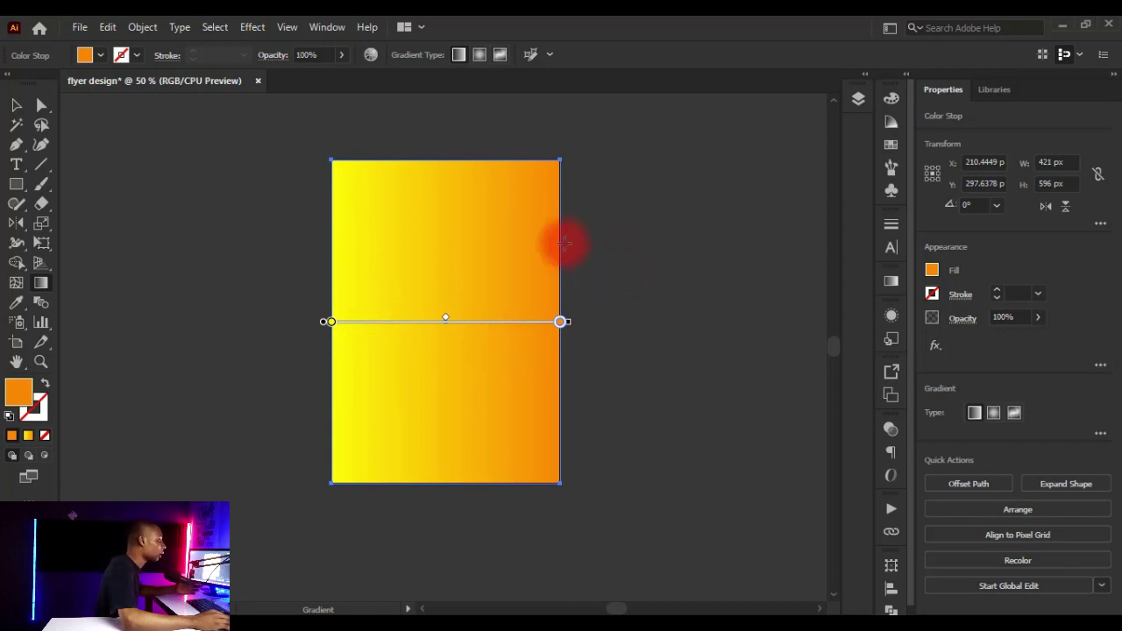
# Change the rectangle's gradient to radial and move its centre to the upper middle of the rectangle
pyautogui.click(892, 281)
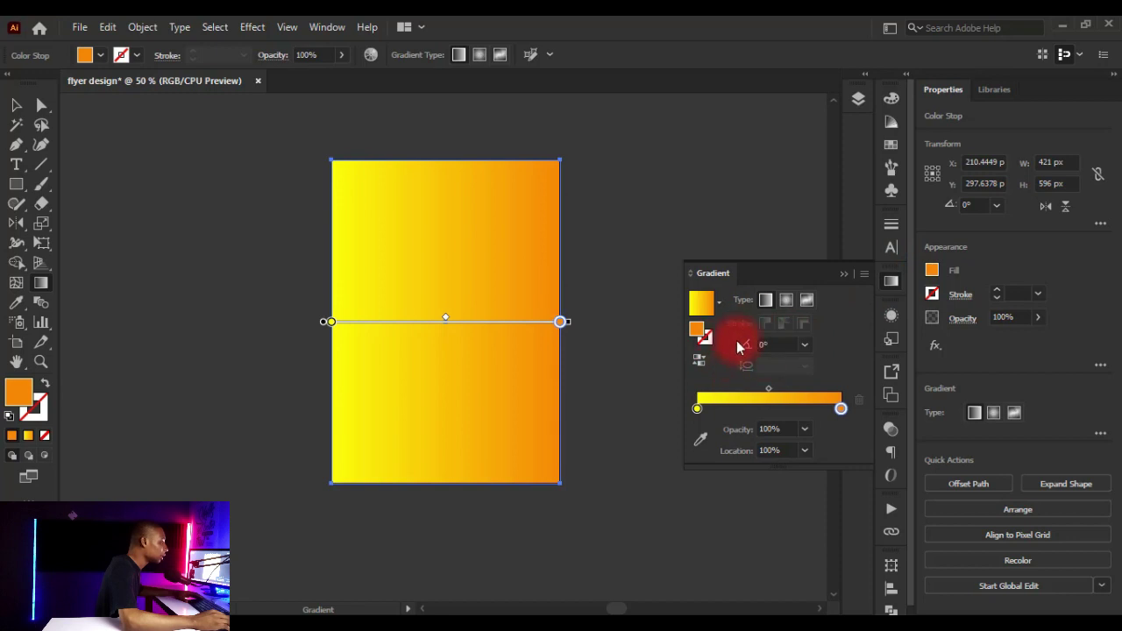
pyautogui.click(785, 303)
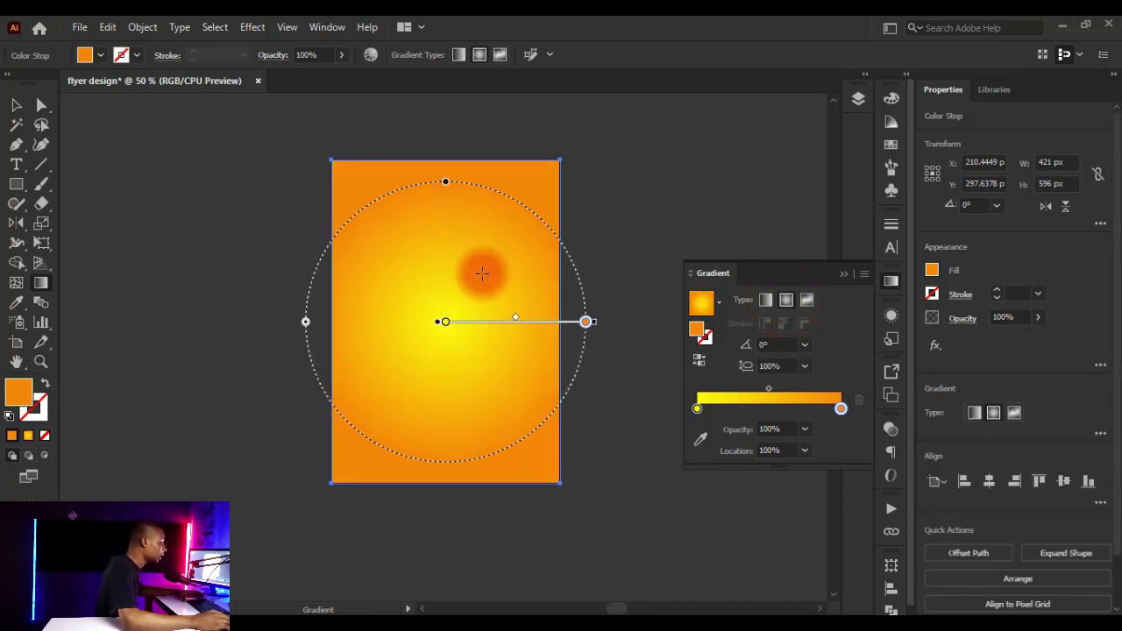
pyautogui.moveTo(417, 333)
pyautogui.mouseDown()
pyautogui.moveTo(443, 333)
pyautogui.moveTo(440, 269)
pyautogui.moveTo(453, 244)
pyautogui.moveTo(443, 319)
pyautogui.moveTo(480, 355)
pyautogui.moveTo(478, 295)
pyautogui.mouseUp()
pyautogui.click(442, 253)
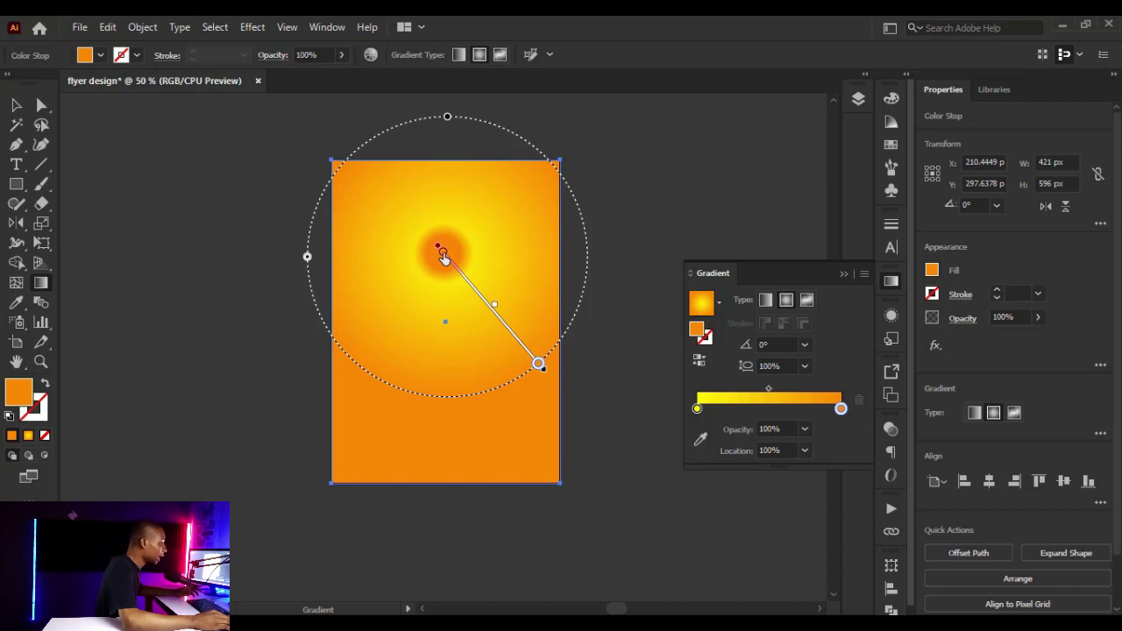
# Shift the yellow stop outward to about 8.2% and move the gradient midpoint closer to the orange stop
pyautogui.moveTo(443, 256)
pyautogui.mouseDown()
pyautogui.moveTo(537, 245)
pyautogui.moveTo(441, 260)
pyautogui.moveTo(476, 313)
pyautogui.moveTo(482, 303)
pyautogui.moveTo(450, 261)
pyautogui.mouseUp()
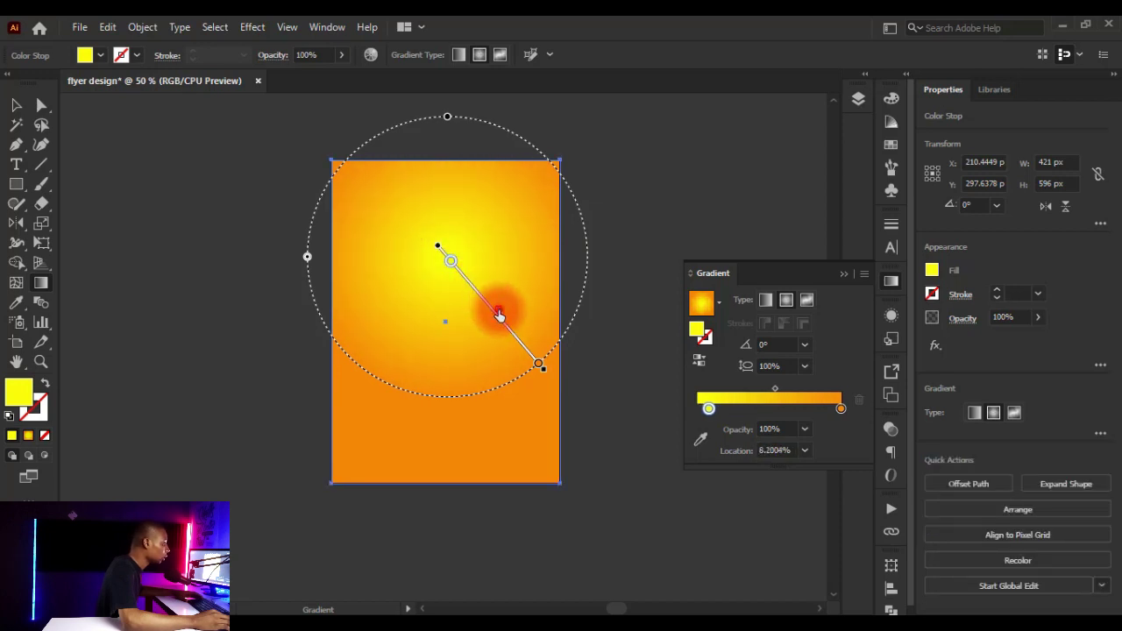
pyautogui.moveTo(499, 315); pyautogui.dragTo(515, 327)
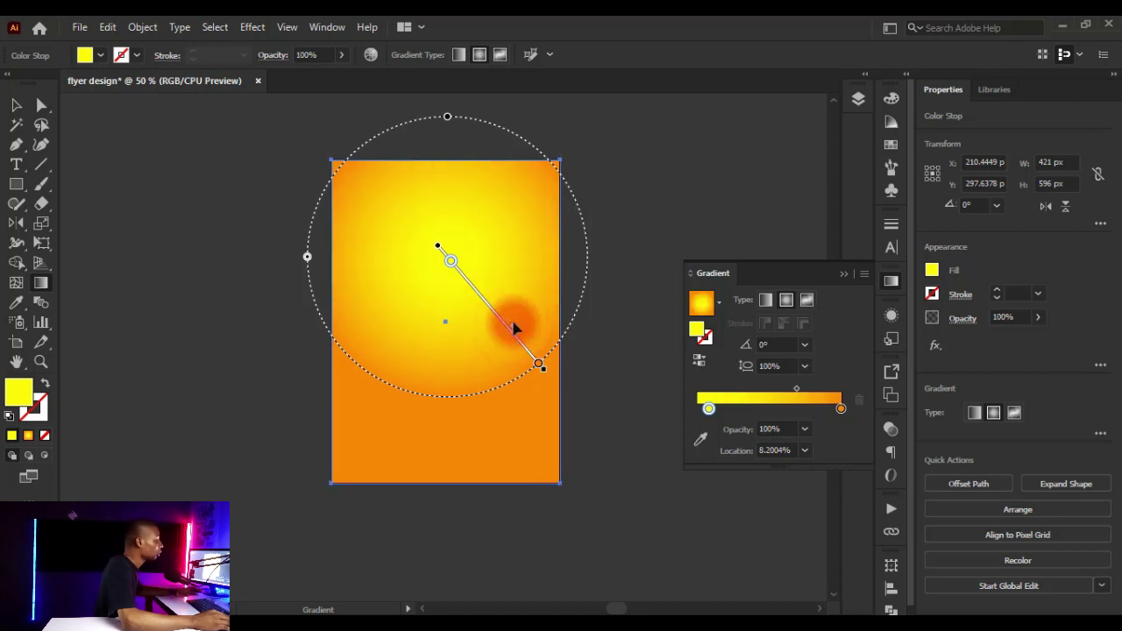
pyautogui.click(845, 274)
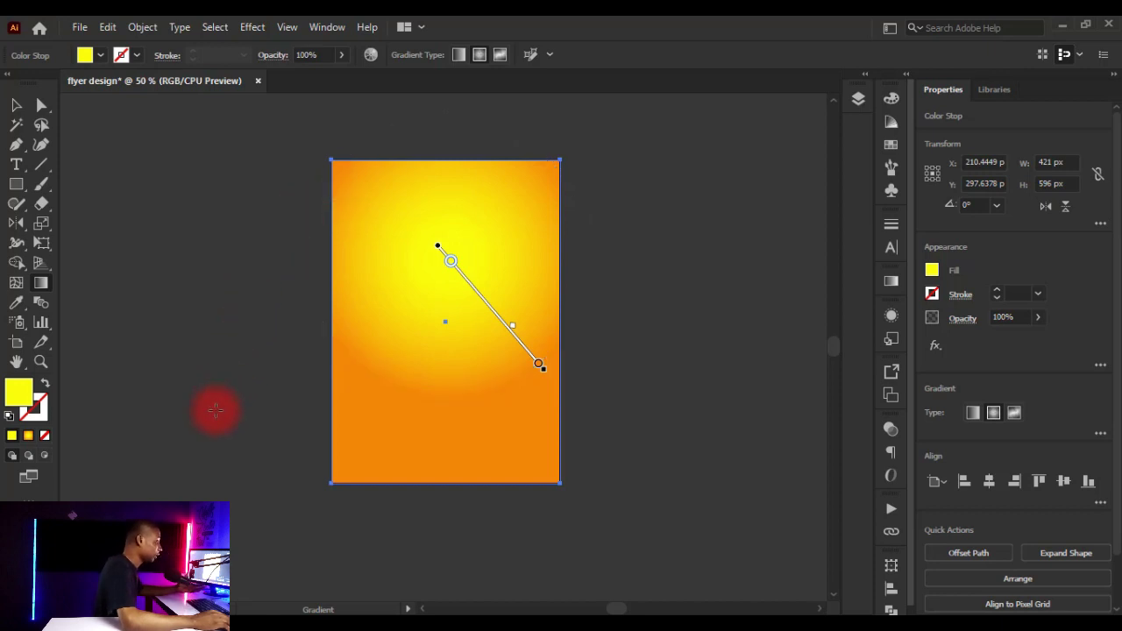
pyautogui.hotkey('alt', 'Tab')
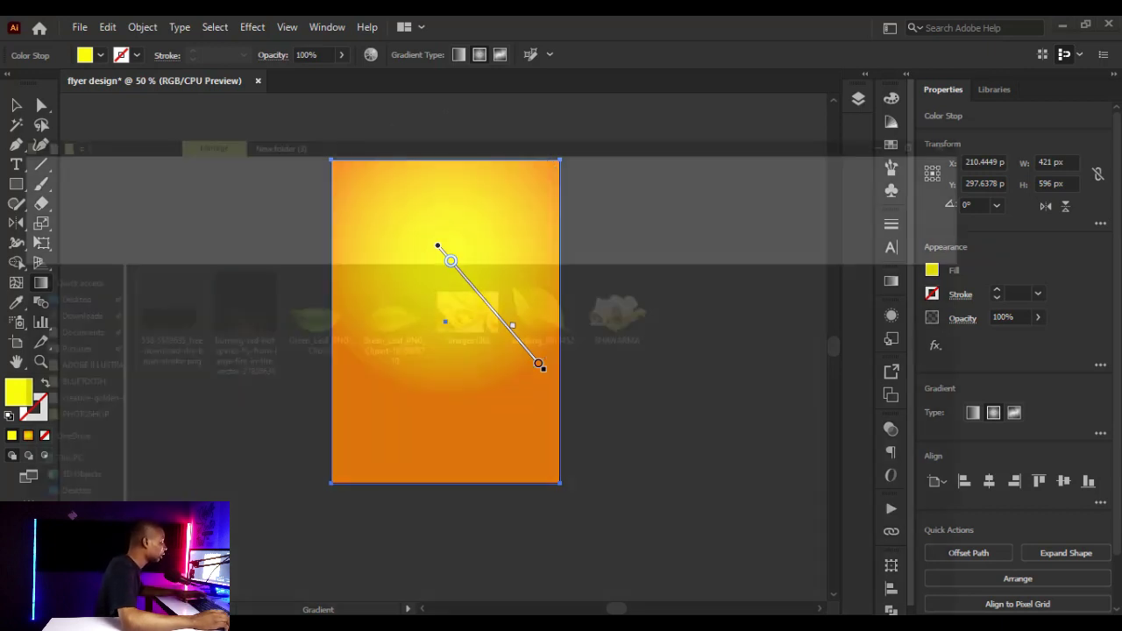
pyautogui.click(172, 277)
pyautogui.moveTo(172, 277)
pyautogui.mouseDown()
pyautogui.moveTo(165, 238)
pyautogui.moveTo(443, 506)
pyautogui.moveTo(701, 627)
pyautogui.moveTo(811, 628)
pyautogui.moveTo(789, 628)
pyautogui.moveTo(704, 404)
pyautogui.moveTo(672, 351)
pyautogui.mouseUp()
pyautogui.scroll(-2, 503, 364)
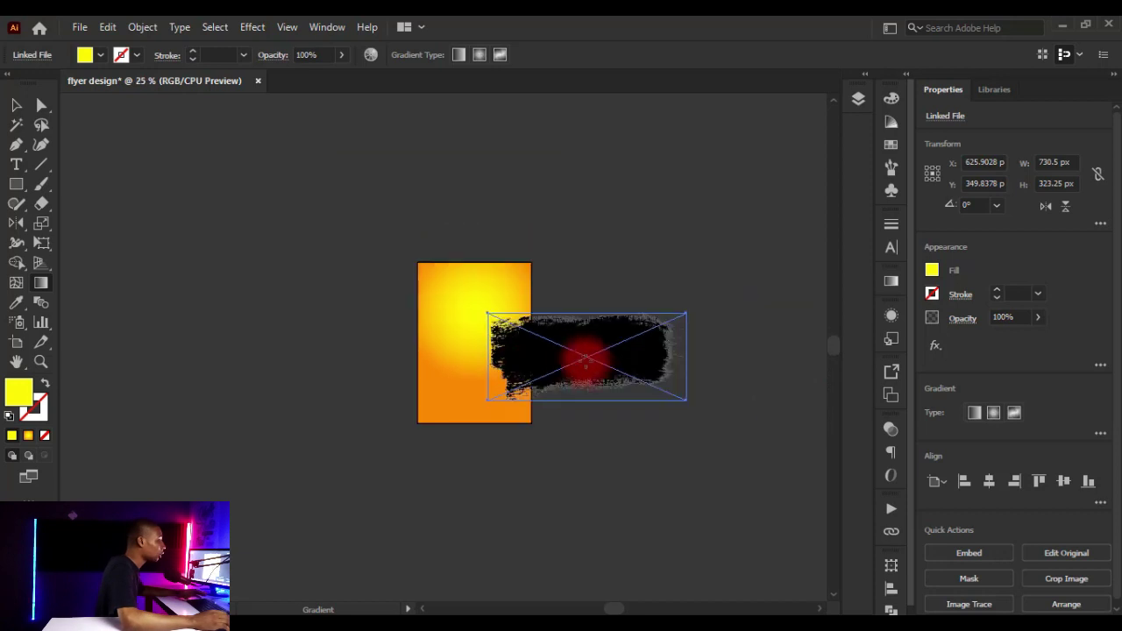
pyautogui.scroll(3, 586, 360)
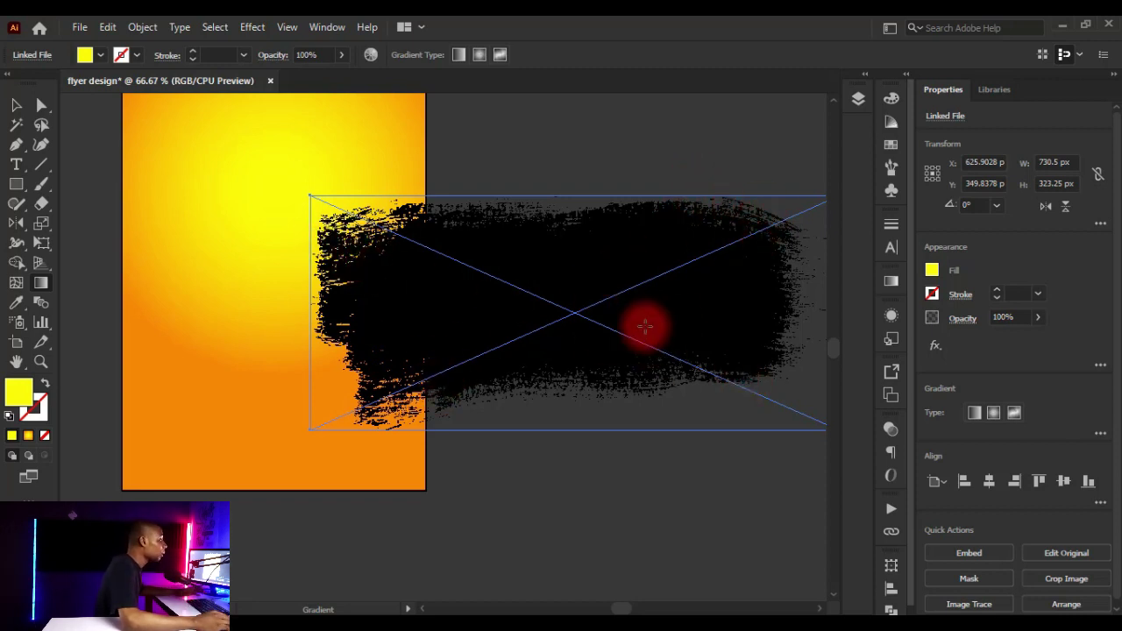
# Try embedding the linked brush-stroke image in the document, and undo the embedding
pyautogui.click(15, 107)
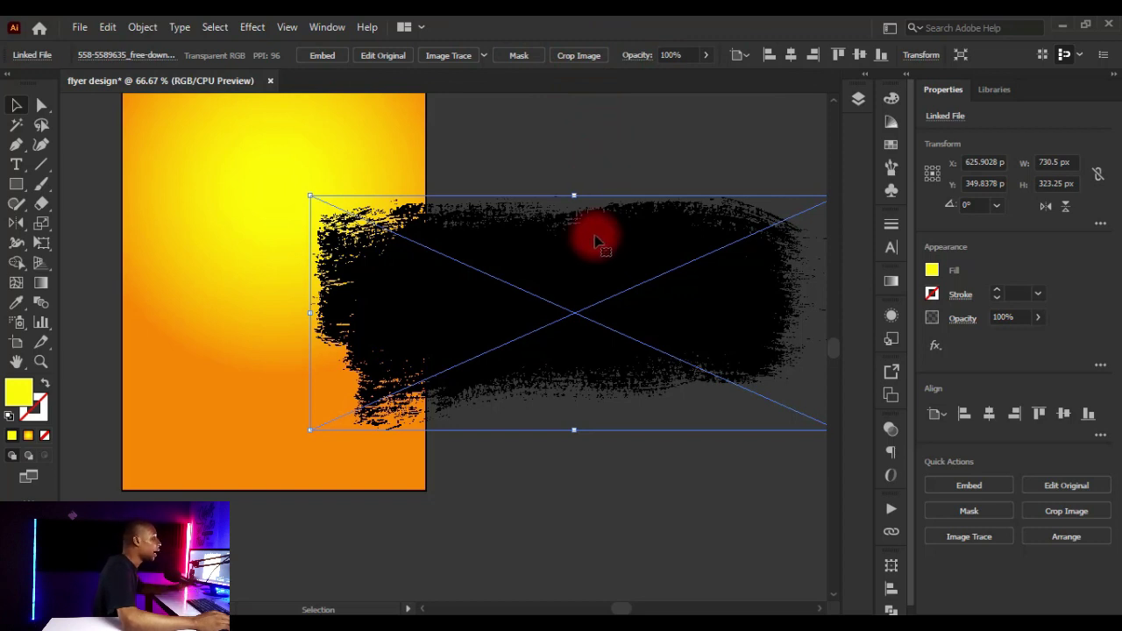
pyautogui.click(323, 55)
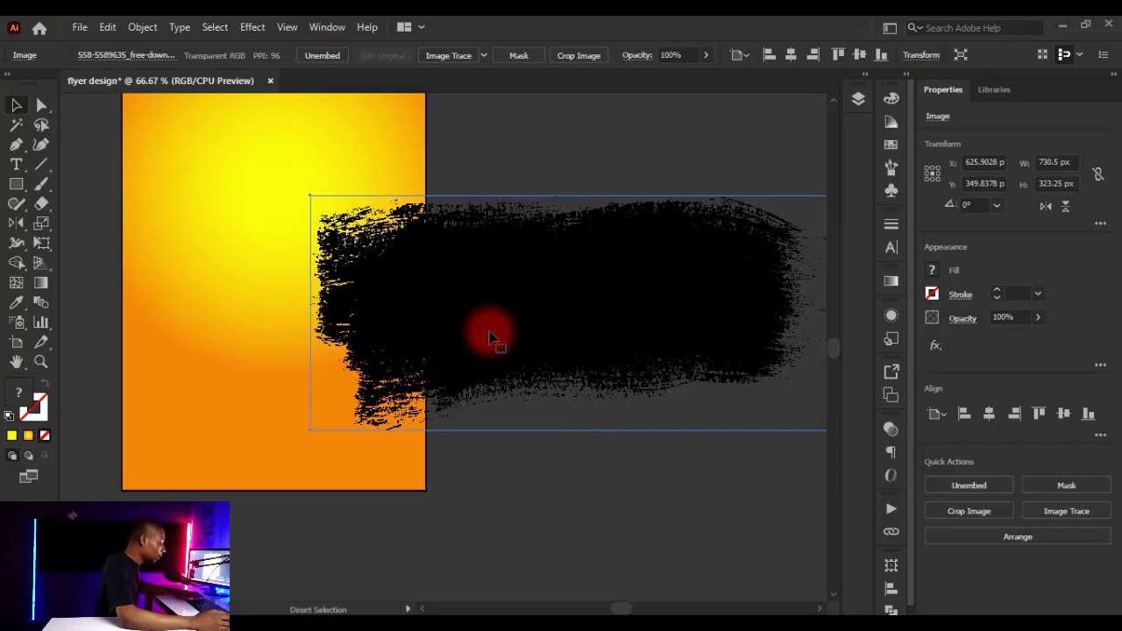
pyautogui.hotkey('ctrl', 'z')
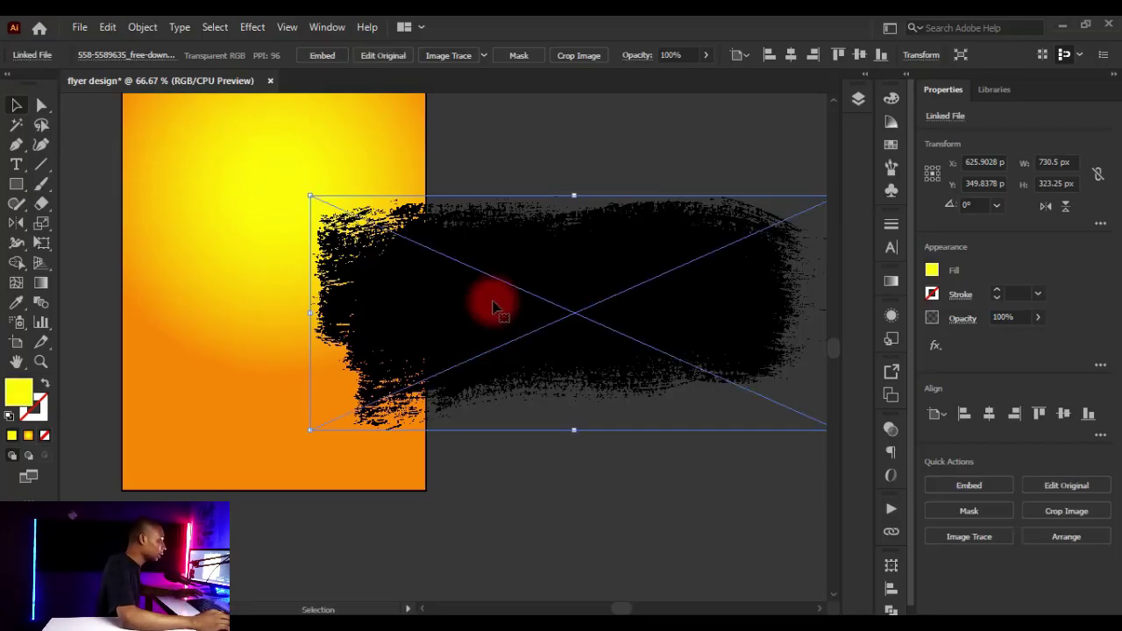
# Move the brush-stroke image left and slightly down to about X 556 px, Y 377 px
pyautogui.scroll(-1, 402, 329)
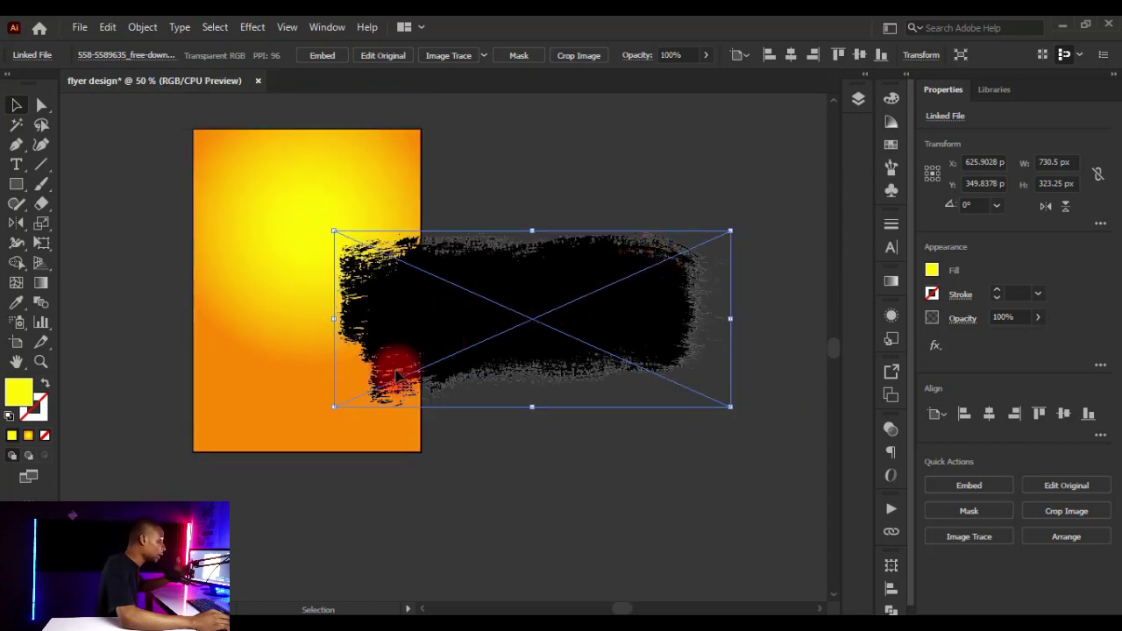
pyautogui.moveTo(576, 345); pyautogui.dragTo(540, 346)
pyautogui.click(478, 353)
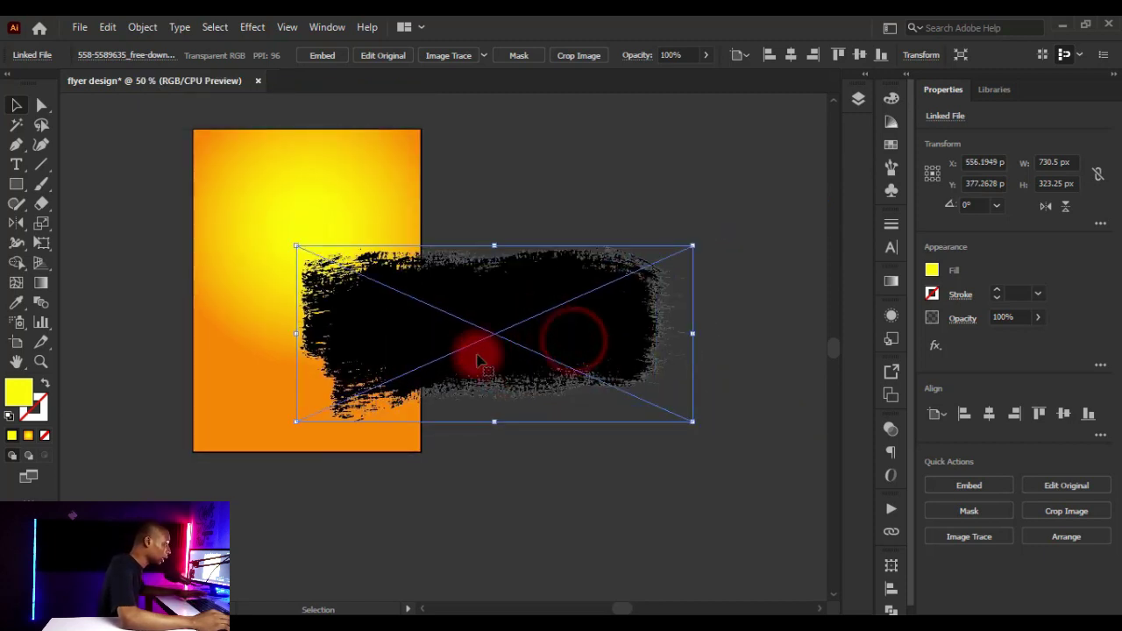
# Switch to File Explorer, refresh the image folder and cut the dry-brush-stroke PNG for moving
pyautogui.hotkey('alt', 'Tab')
pyautogui.click(178, 299)
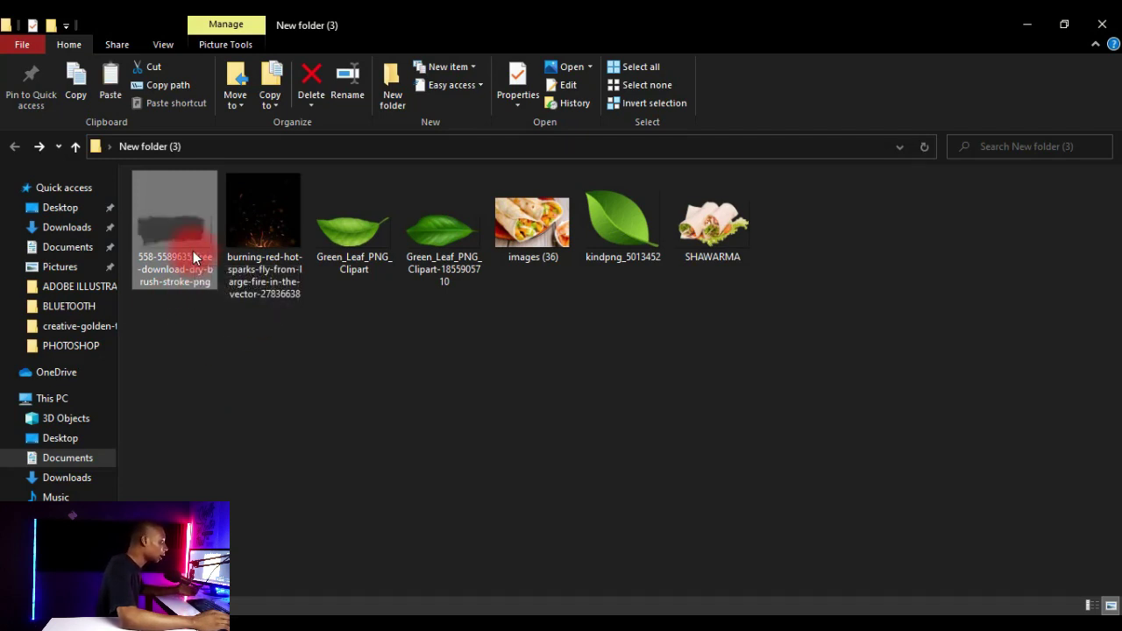
pyautogui.click(344, 402)
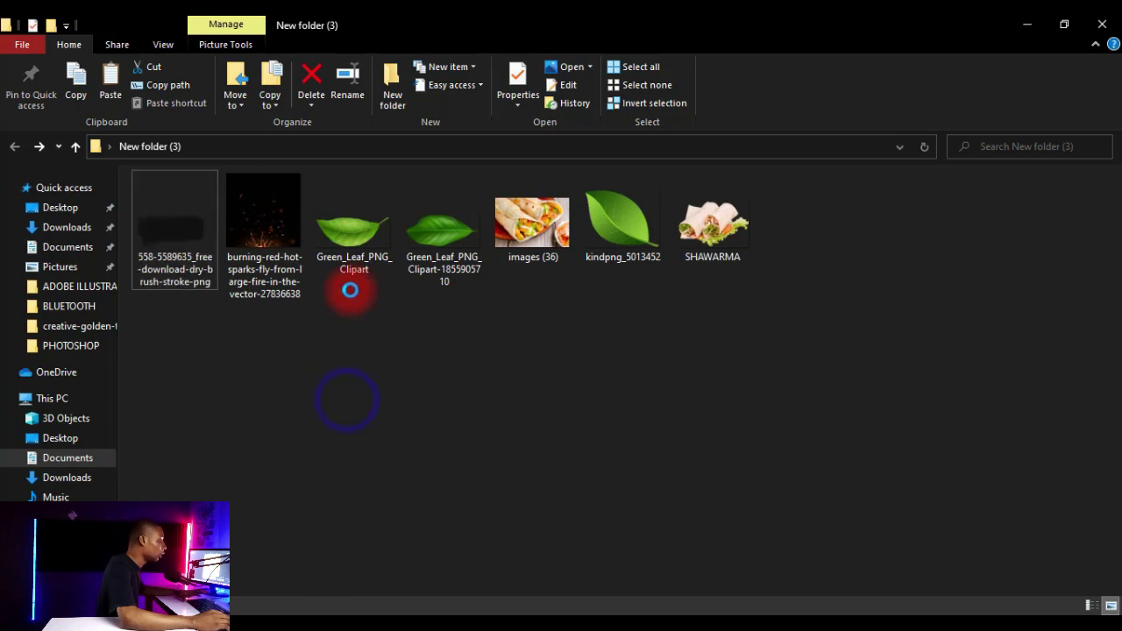
pyautogui.rightClick(364, 302)
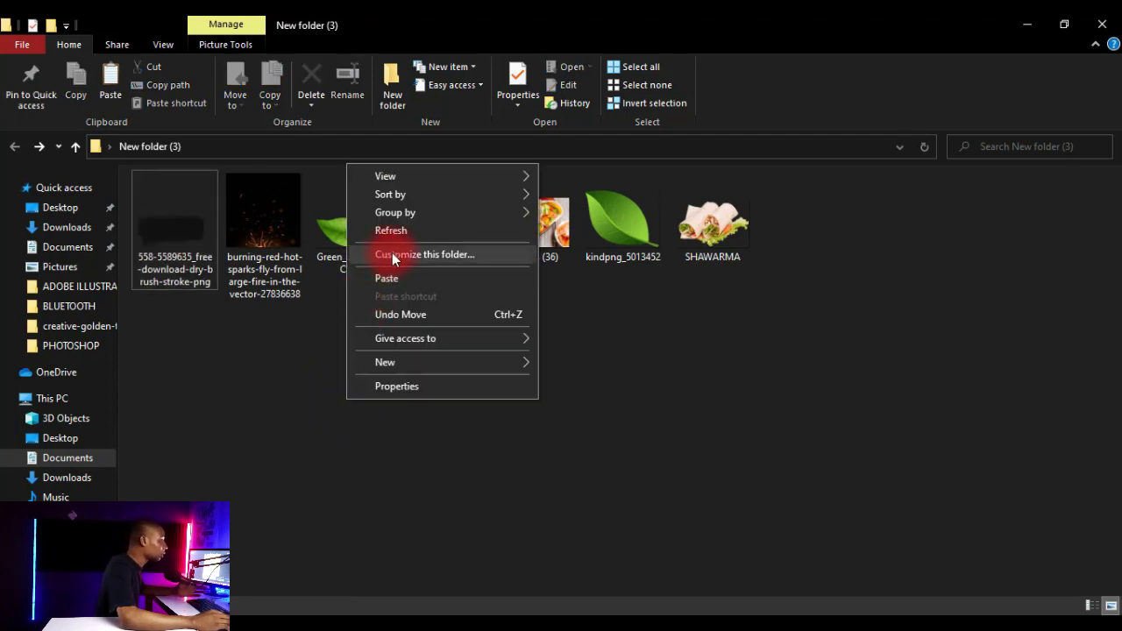
pyautogui.click(402, 227)
pyautogui.click(192, 237)
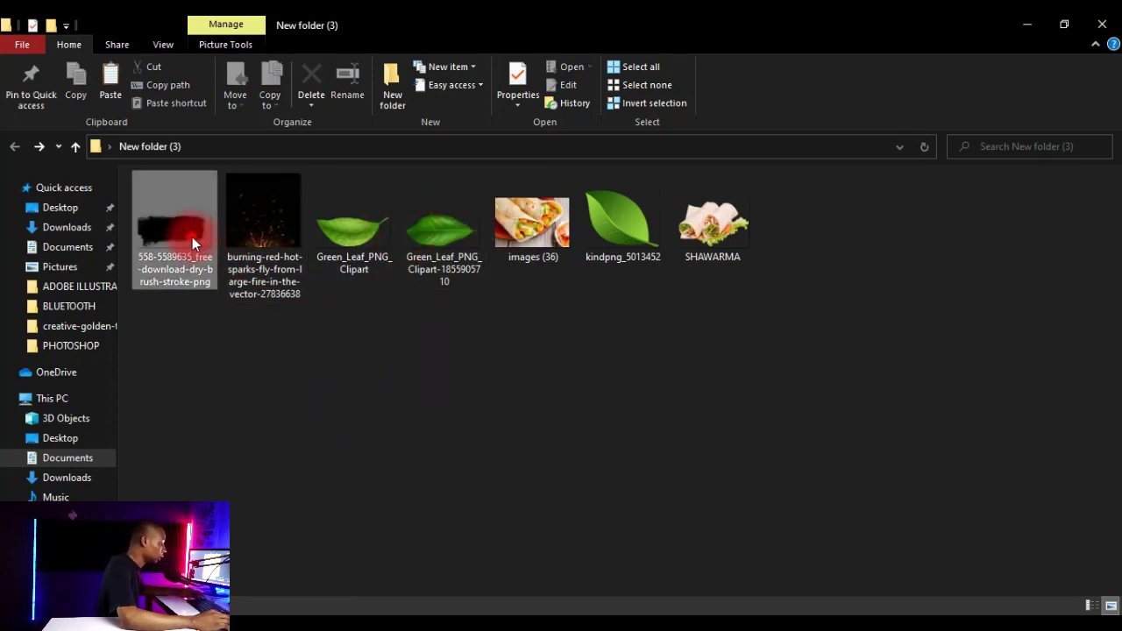
# Create a subfolder with the default name New folder inside New folder (3)
pyautogui.rightClick(373, 400)
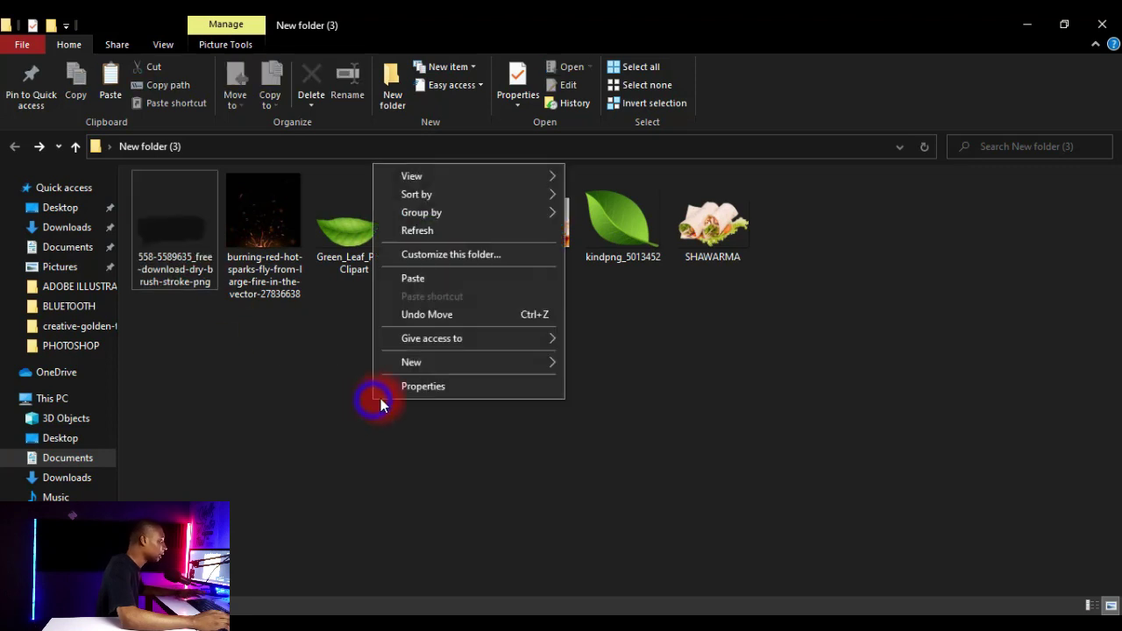
pyautogui.click(473, 362)
pyautogui.click(606, 363)
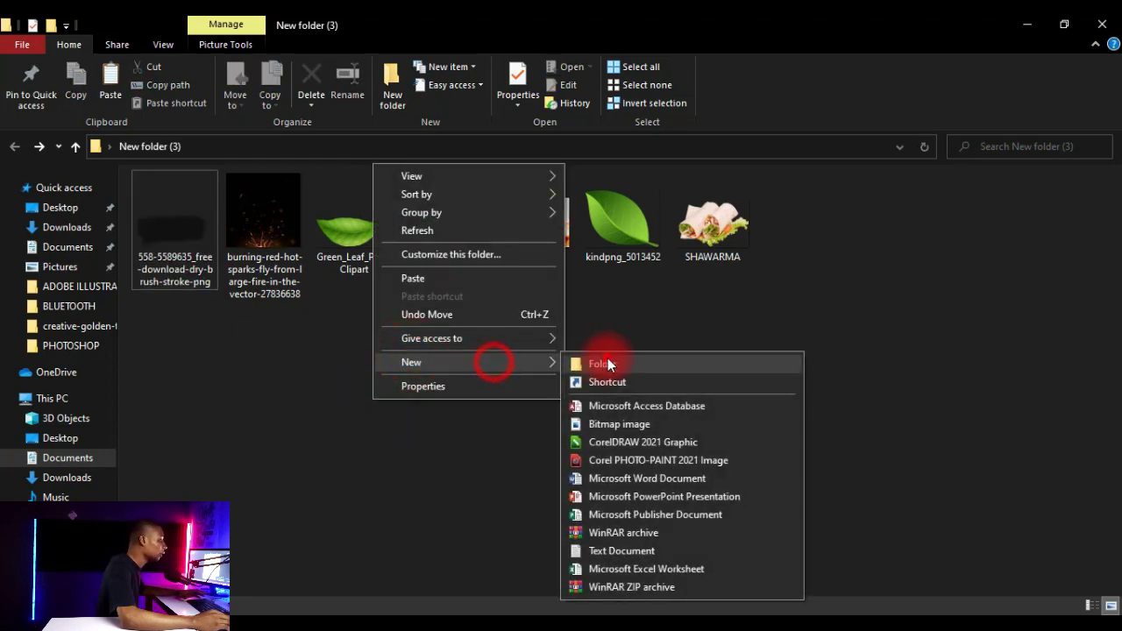
pyautogui.press('Return')
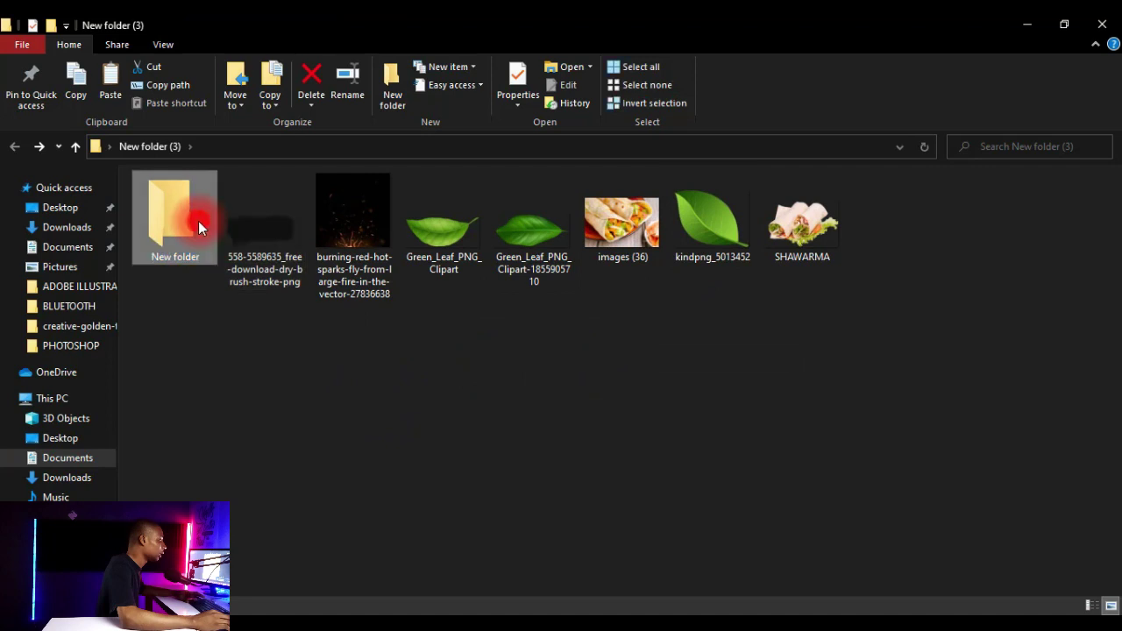
# Paste the cut brush-stroke PNG into the new subfolder and switch back to Illustrator
pyautogui.doubleClick(198, 221)
pyautogui.hotkey('ctrl', 'v')
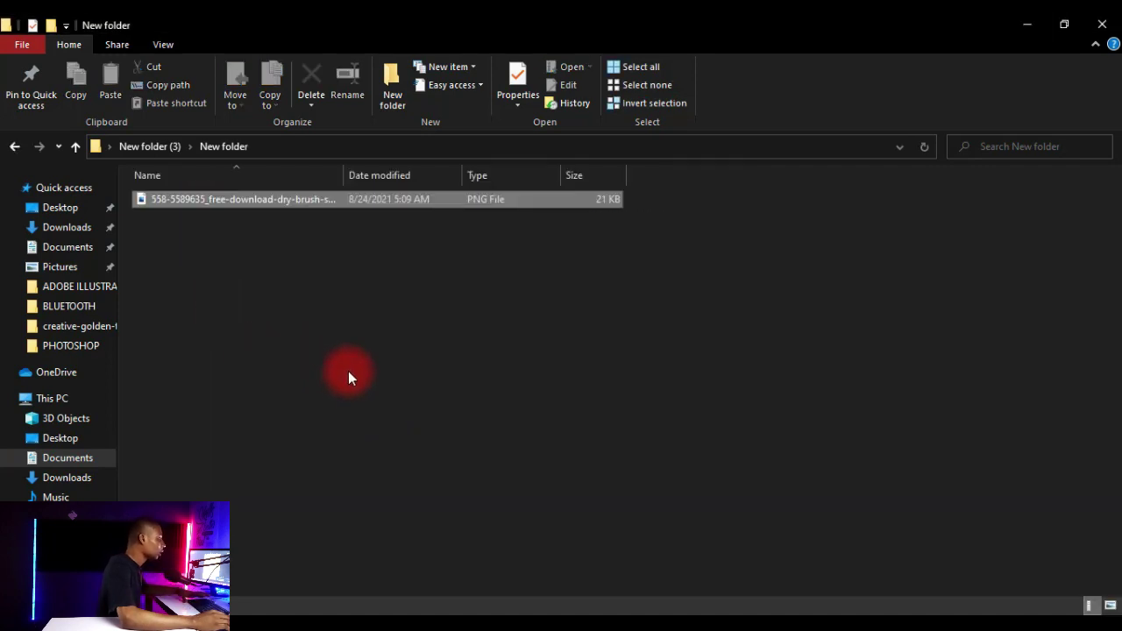
pyautogui.click(348, 371)
pyautogui.hotkey('alt', 'Tab')
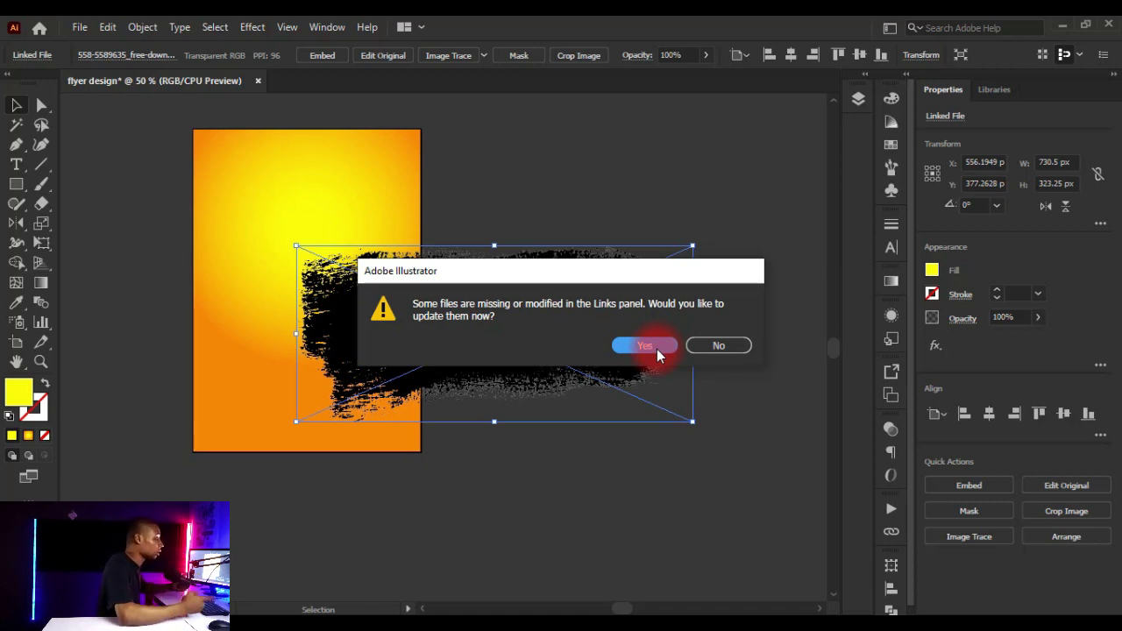
# Decline updating the missing links, shift the linked brush-stroke image toward the artboard and delete it
pyautogui.click(721, 349)
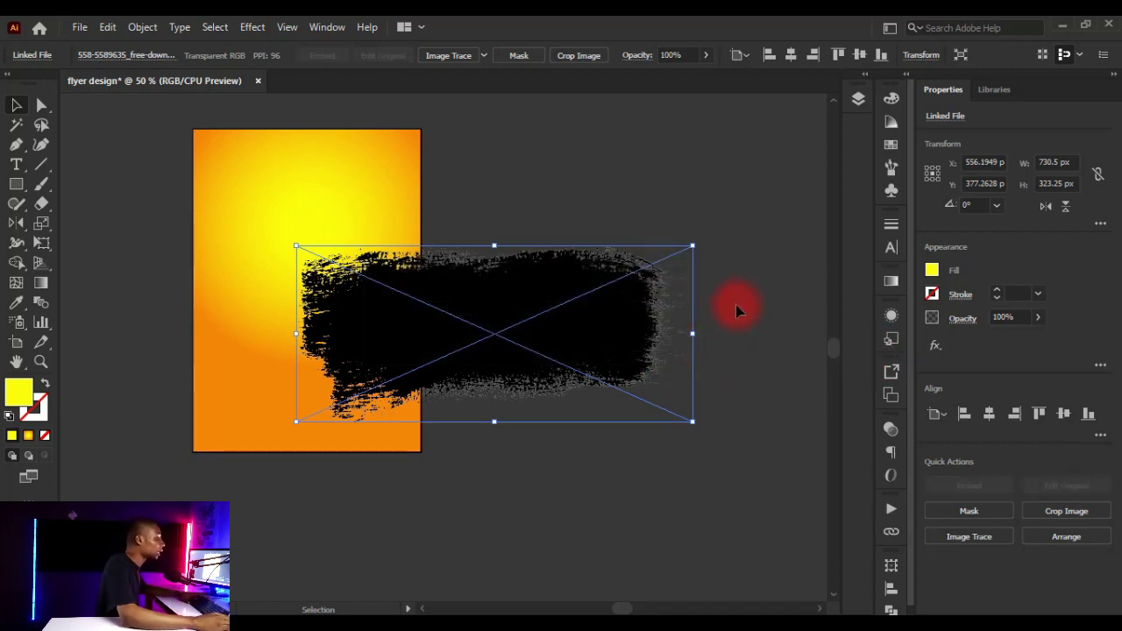
pyautogui.moveTo(579, 348)
pyautogui.mouseDown()
pyautogui.moveTo(390, 392)
pyautogui.moveTo(435, 327)
pyautogui.mouseUp()
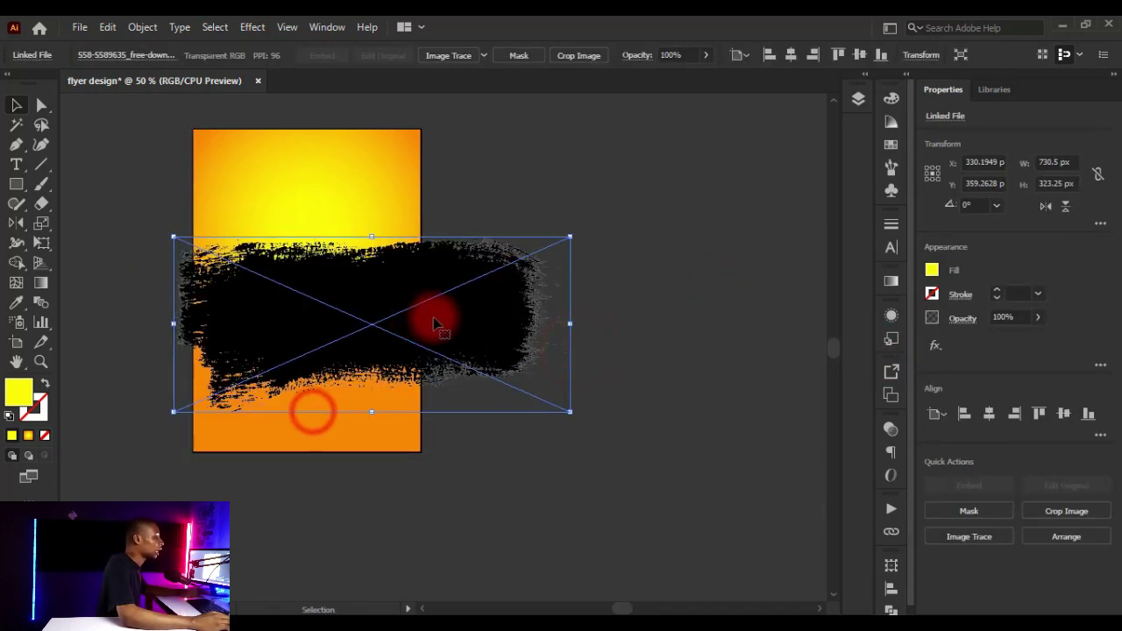
pyautogui.press('Delete')
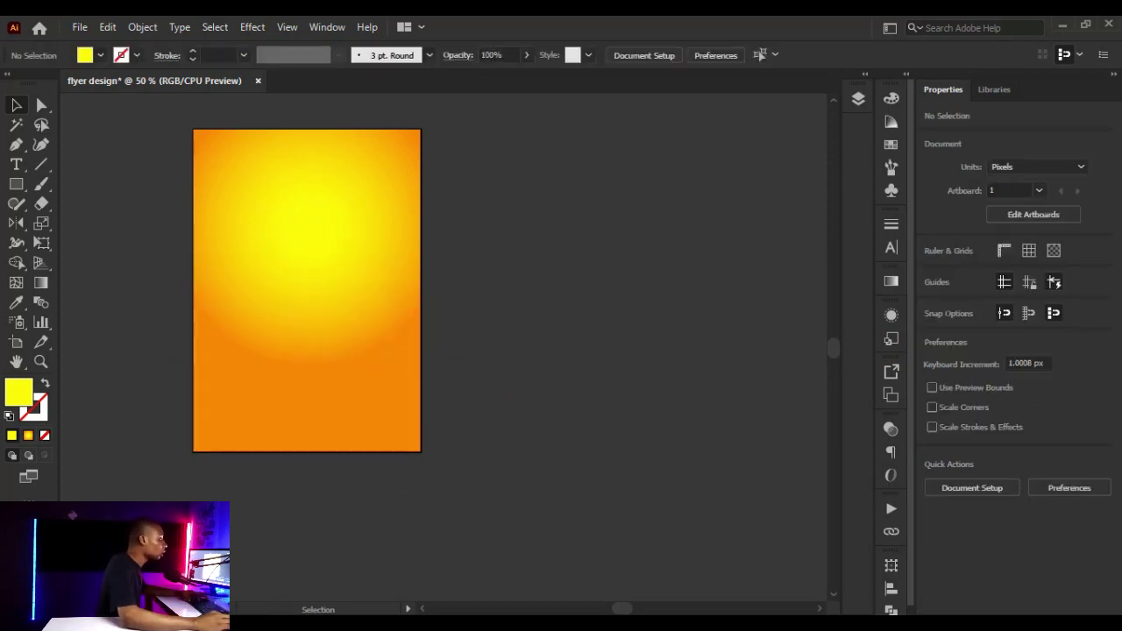
# Place the brush-stroke PNG from File Explorer at about X 515 px, Y 365 px and embed it
pyautogui.hotkey('alt', 'Tab')
pyautogui.moveTo(329, 201)
pyautogui.mouseDown()
pyautogui.moveTo(856, 528)
pyautogui.moveTo(777, 601)
pyautogui.moveTo(472, 326)
pyautogui.mouseUp()
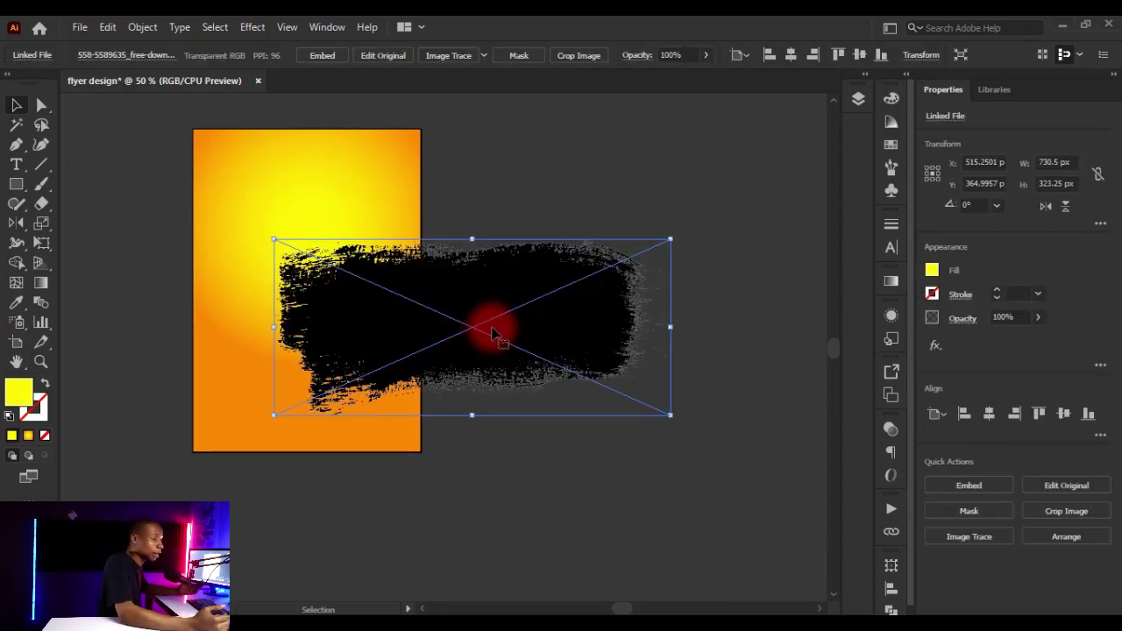
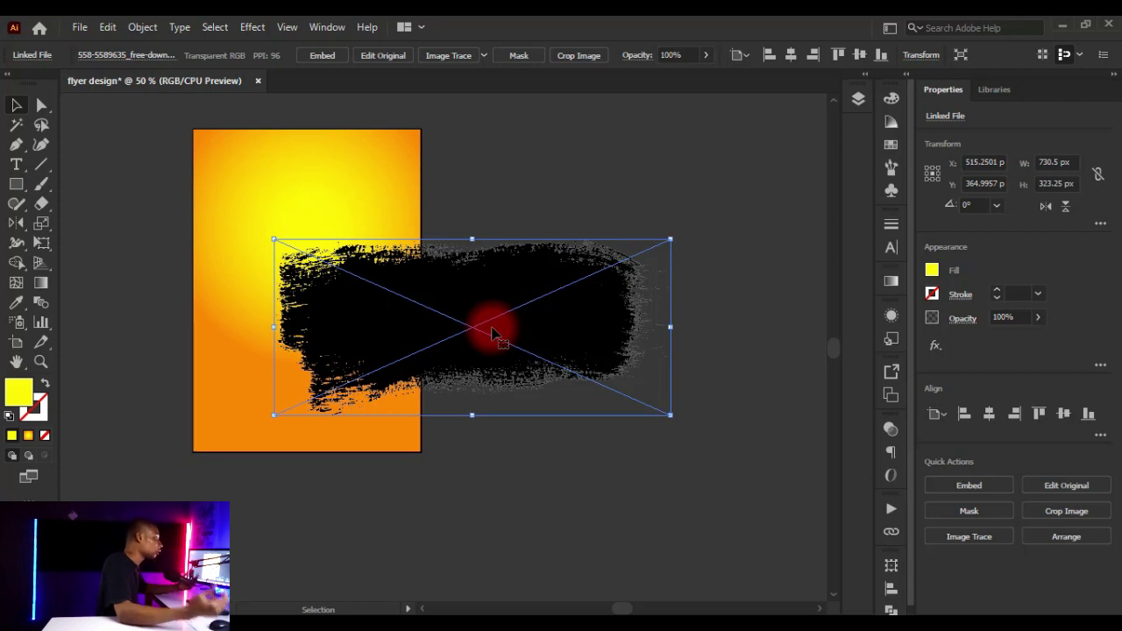
pyautogui.click(321, 55)
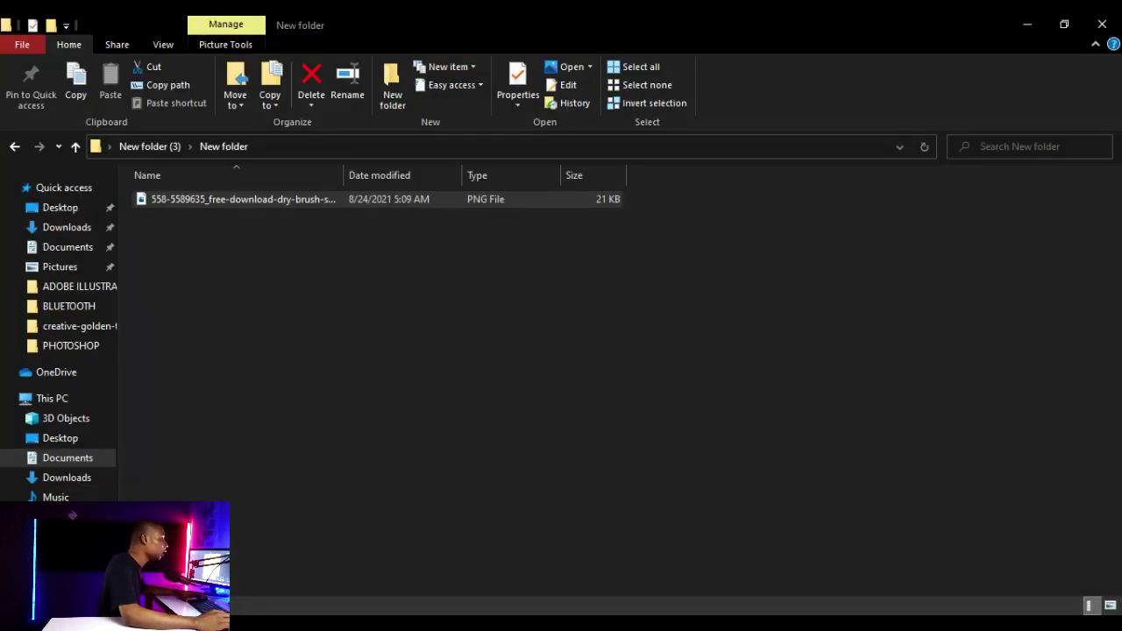
# In File Explorer, move the brush-stroke PNG back into New folder (3) and delete the emptied subfolder
pyautogui.click(326, 246)
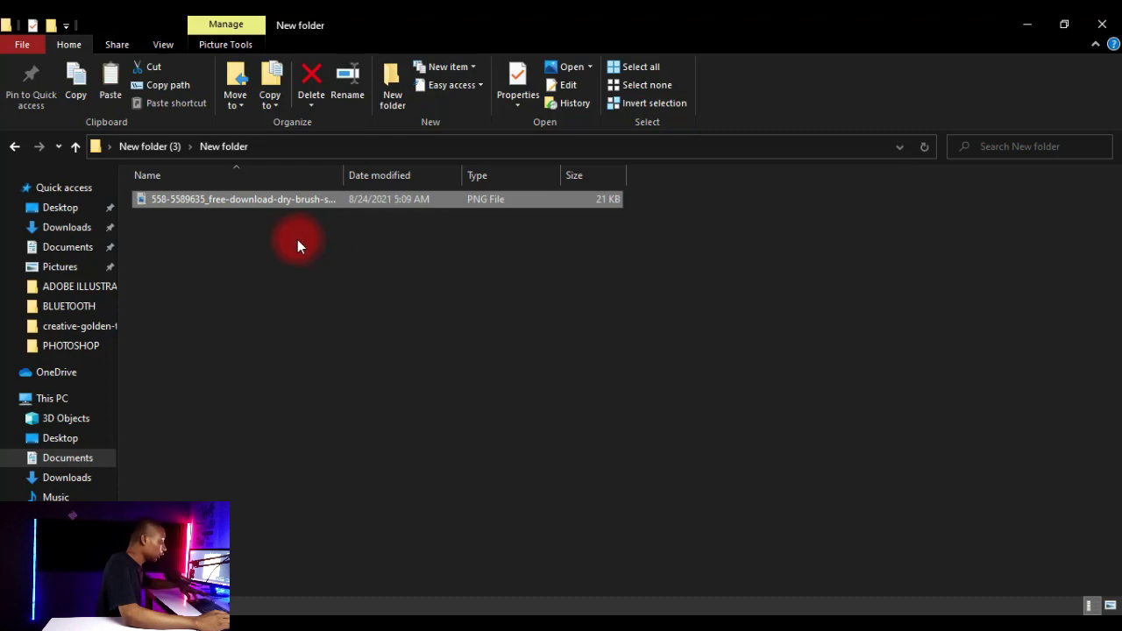
pyautogui.click(221, 202)
pyautogui.click(251, 270)
pyautogui.click(239, 201)
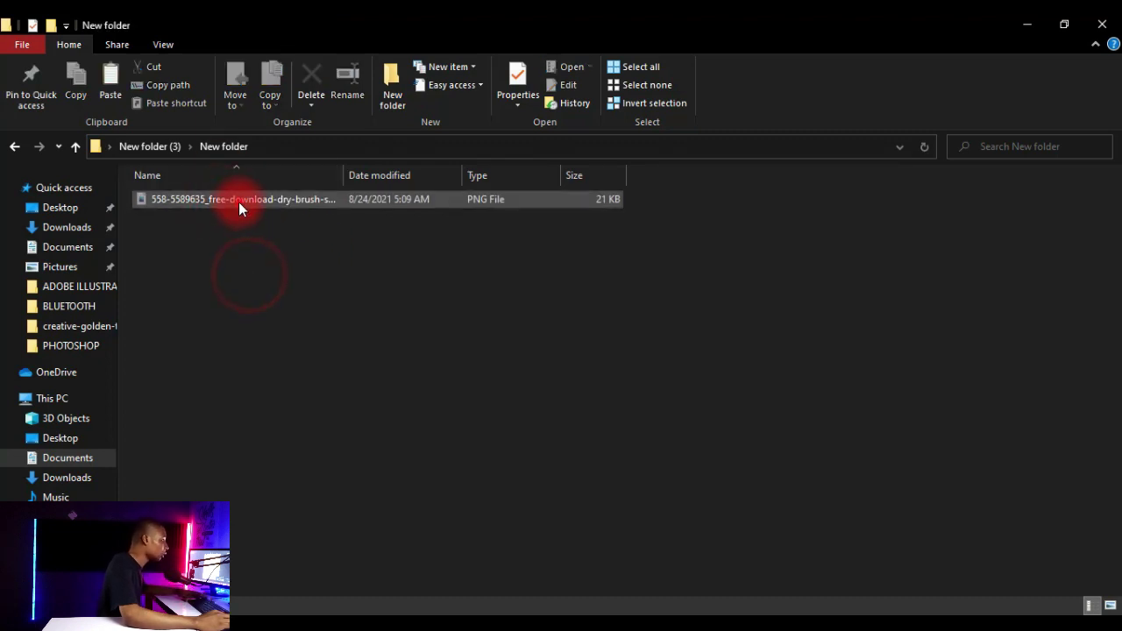
pyautogui.click(317, 383)
pyautogui.hotkey('ctrl', 'v')
pyautogui.click(175, 232)
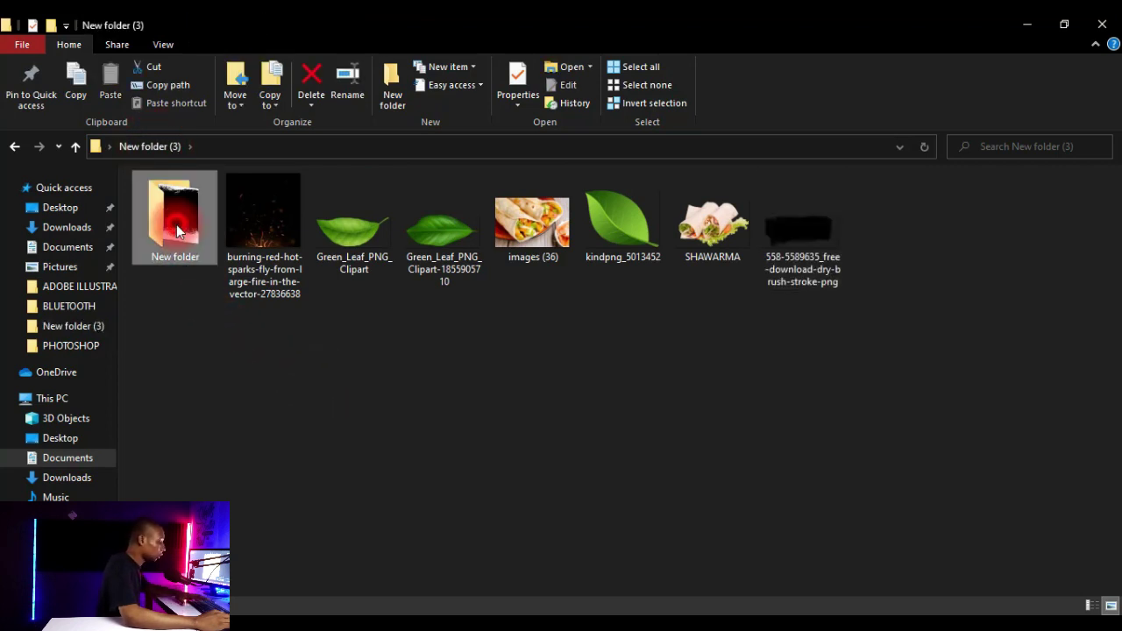
pyautogui.press('Delete')
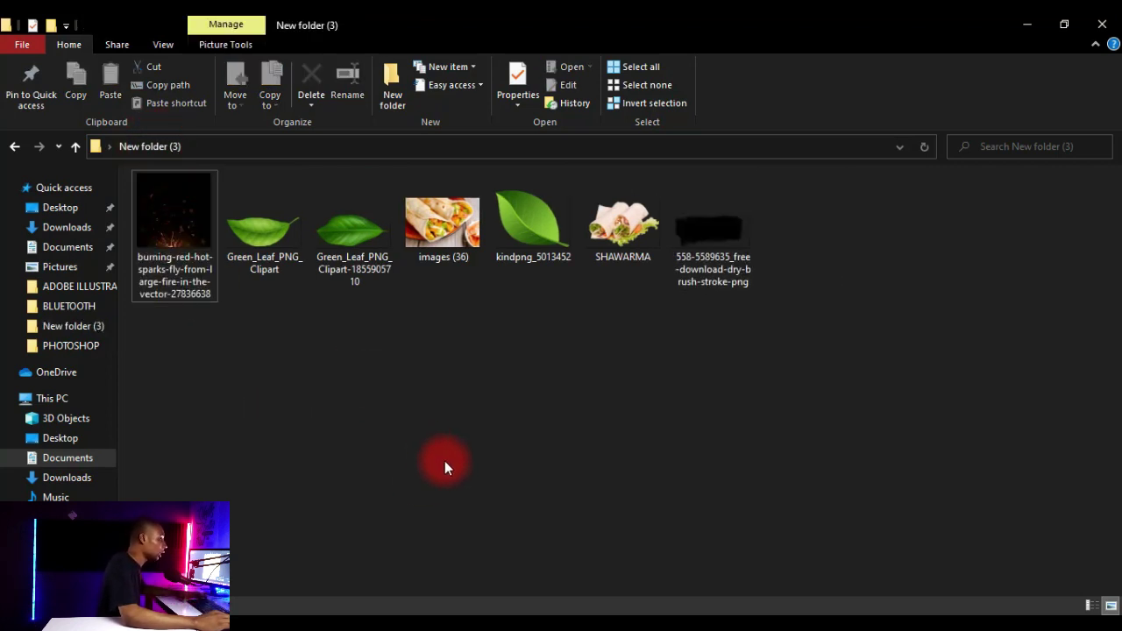
# Switch back to Illustrator and delete the embedded brush-stroke image
pyautogui.click(793, 614)
pyautogui.click(559, 351)
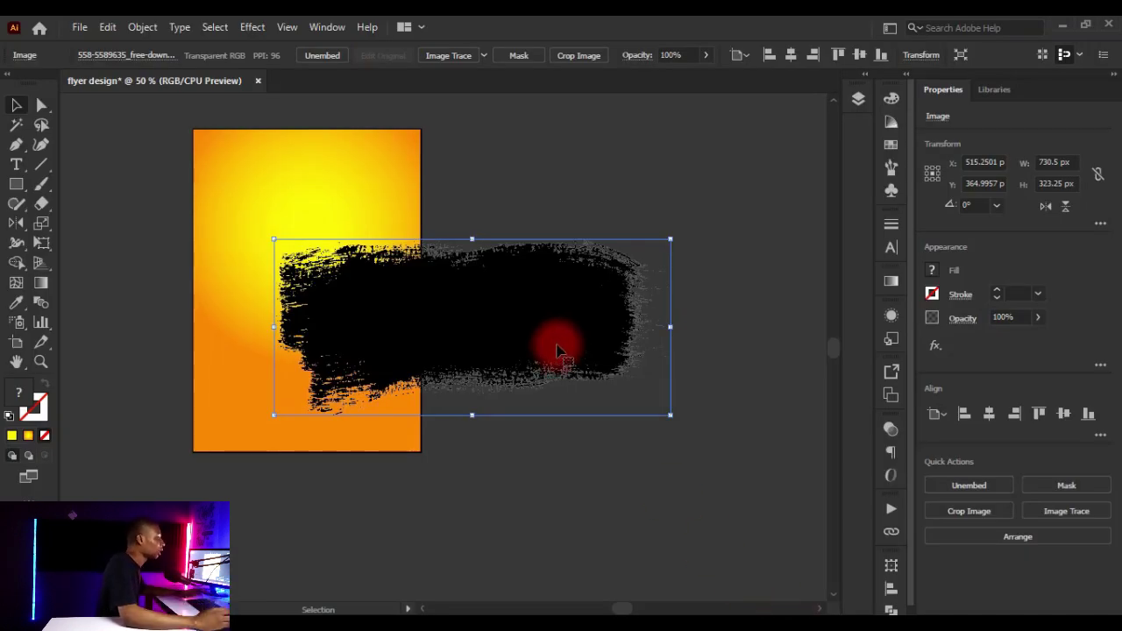
pyautogui.press('Delete')
# Place the brush-stroke PNG from New folder (3) at about X 385 px, Y 368 px and embed it
pyautogui.hotkey('alt', 'Tab')
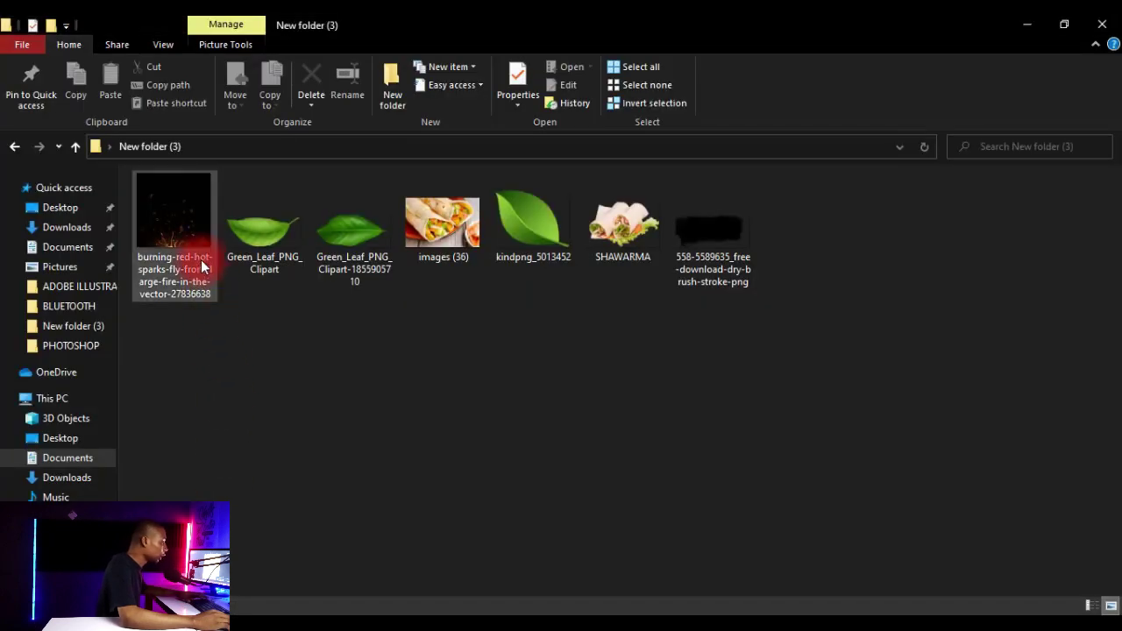
pyautogui.moveTo(698, 230)
pyautogui.mouseDown()
pyautogui.moveTo(793, 613)
pyautogui.moveTo(403, 330)
pyautogui.mouseUp()
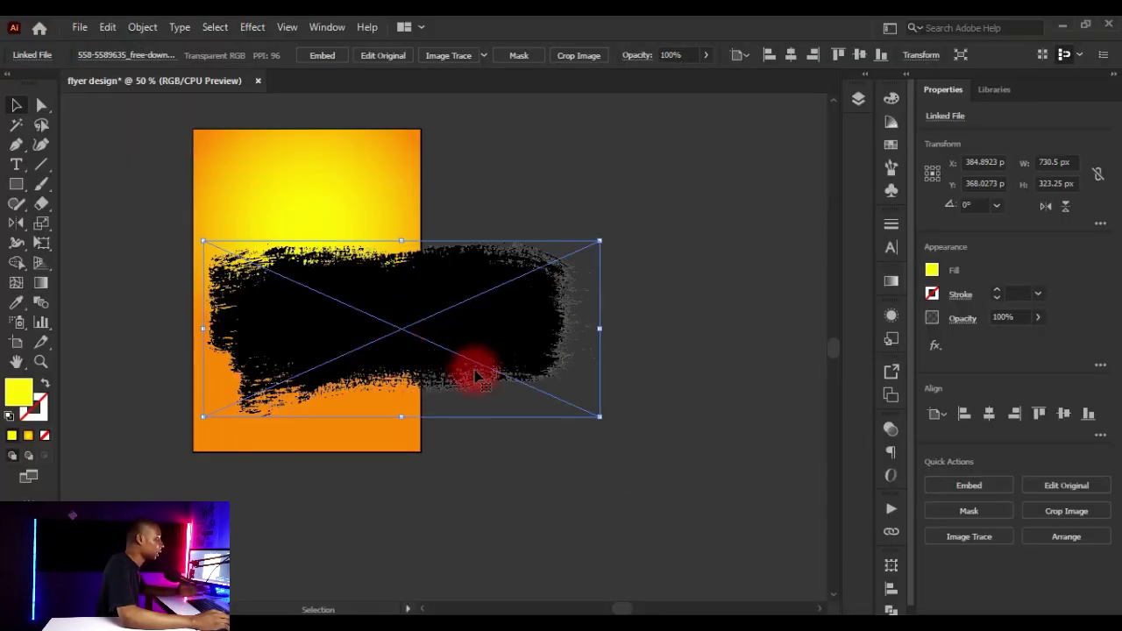
pyautogui.click(337, 59)
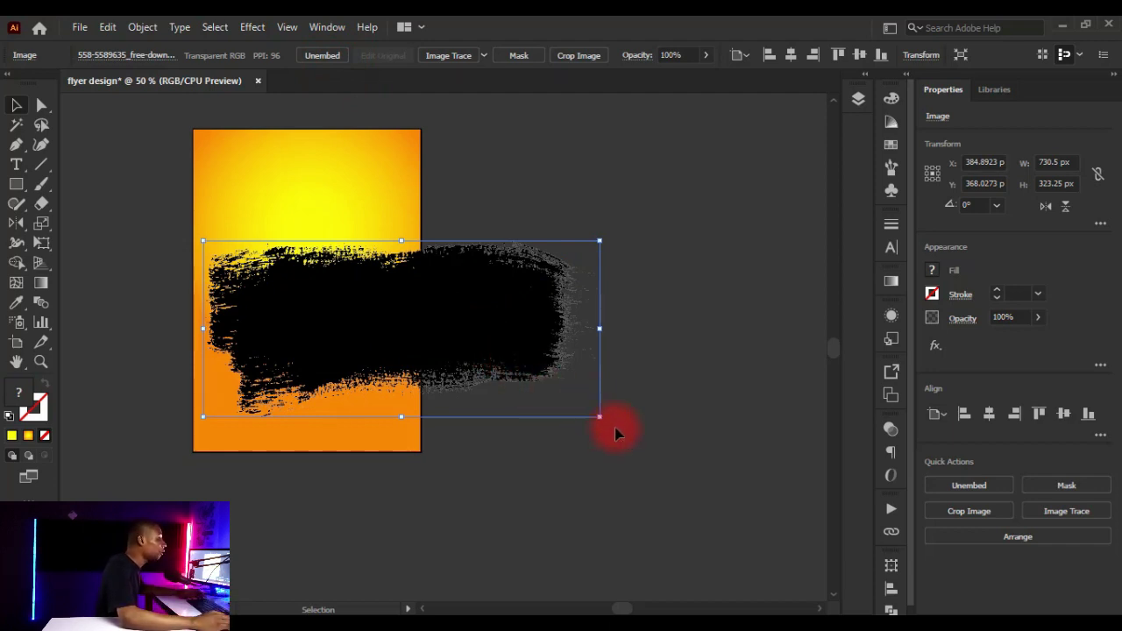
# Trace the brush-stroke image with the Black and White Logo preset and expand the result
pyautogui.click(484, 55)
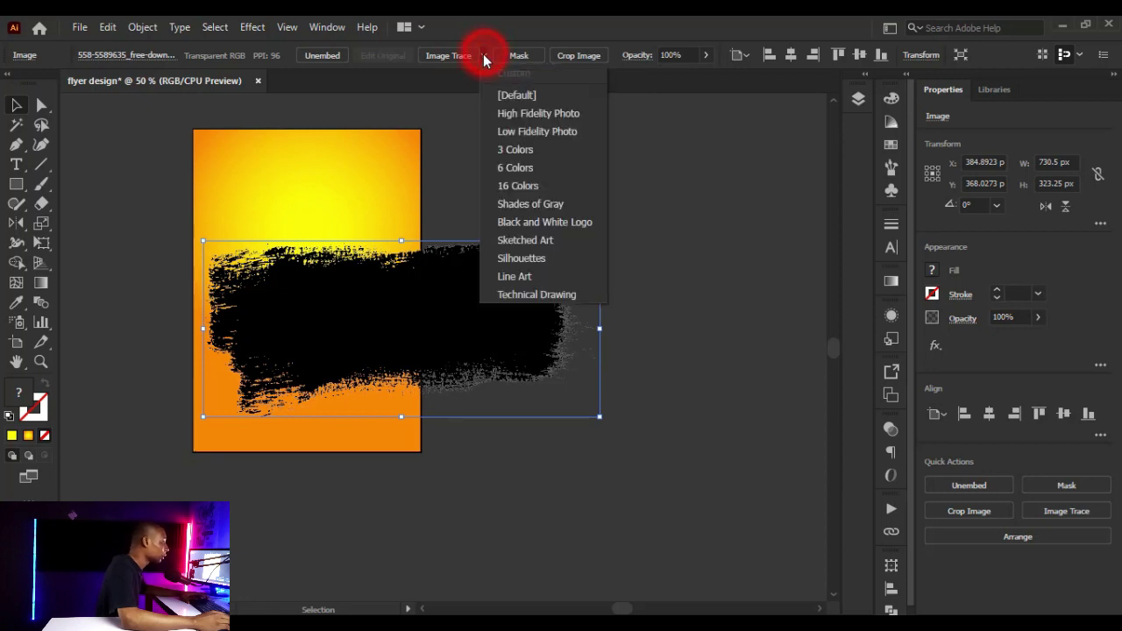
pyautogui.click(530, 225)
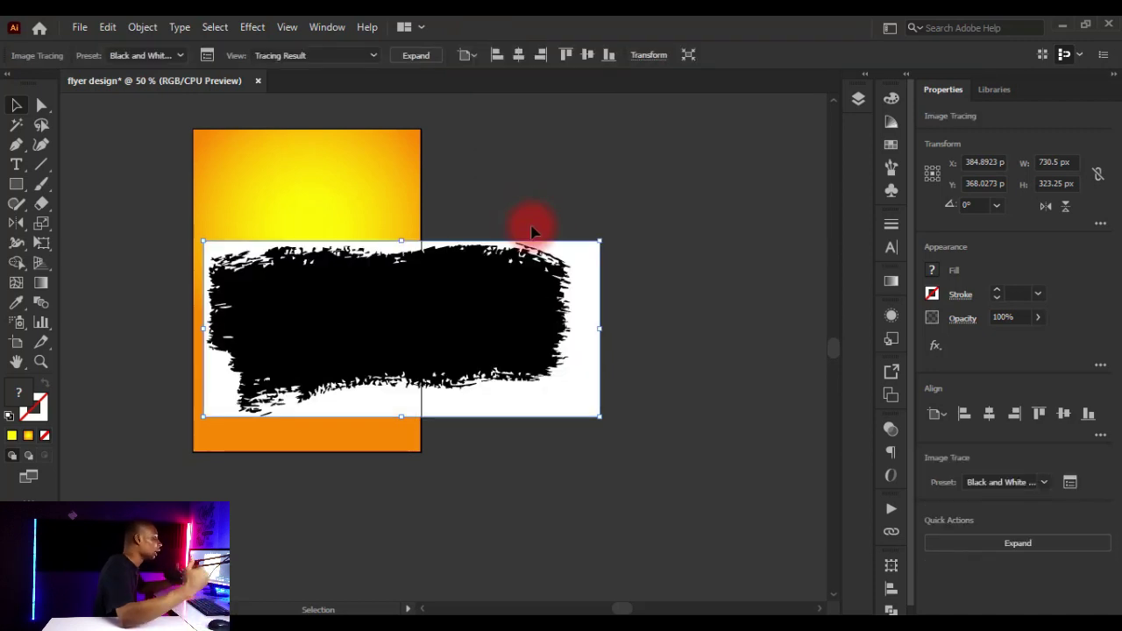
pyautogui.scroll(2, 478, 320)
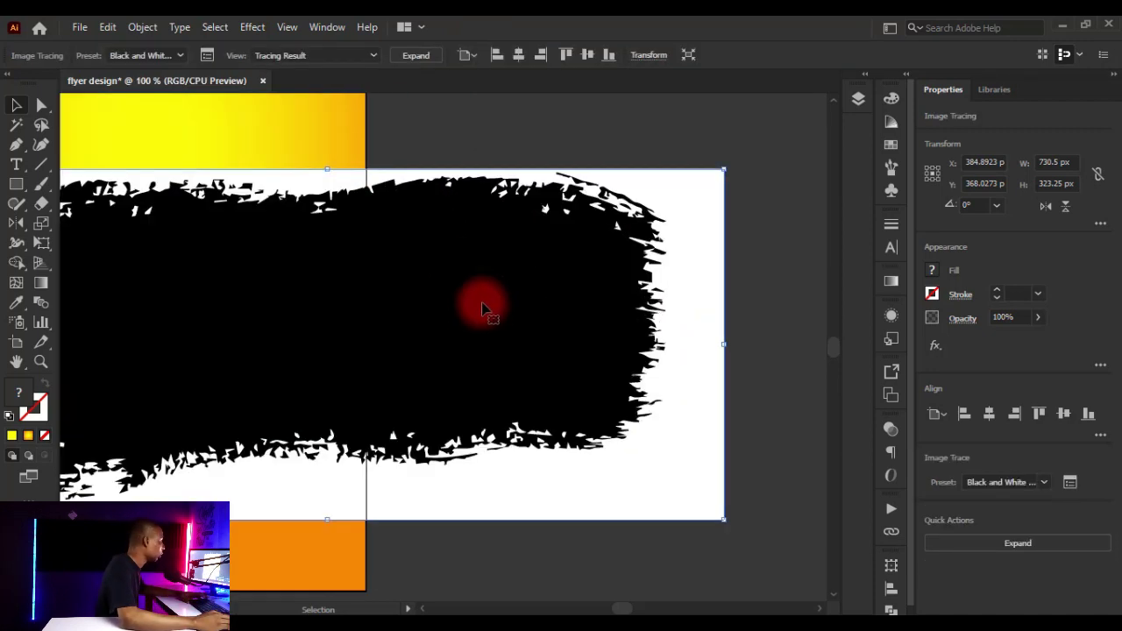
pyautogui.scroll(-2, 481, 309)
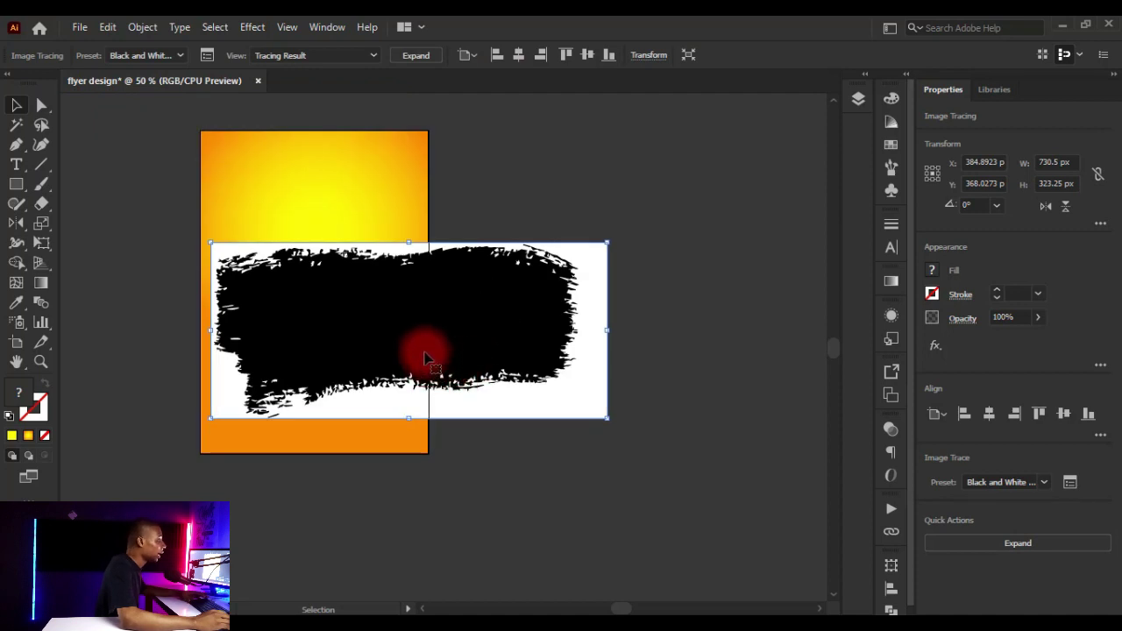
pyautogui.click(418, 61)
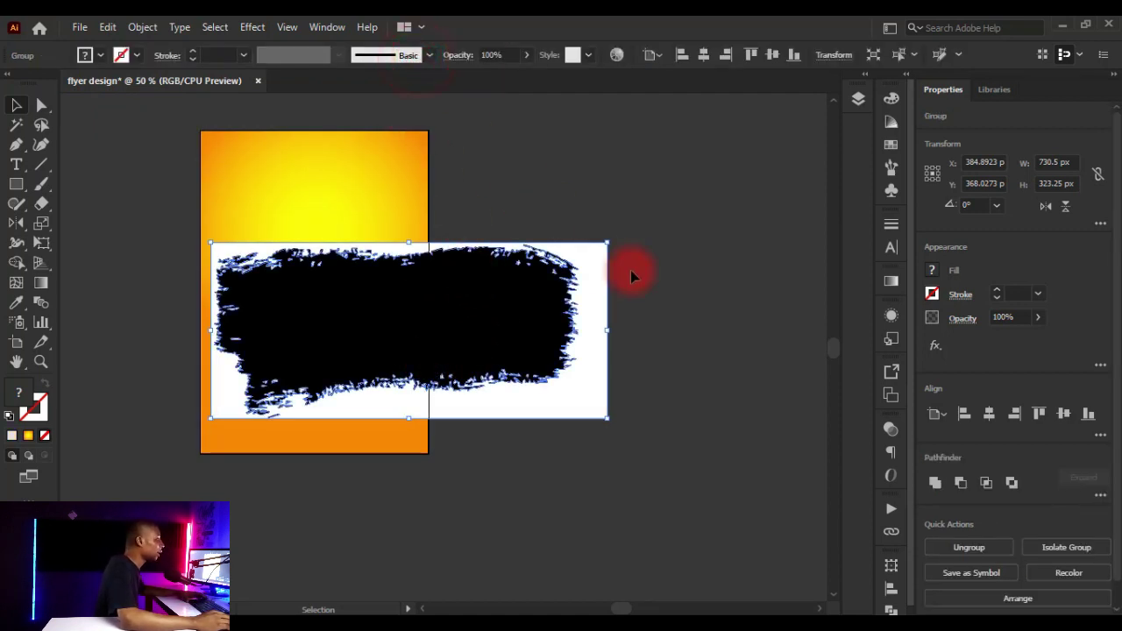
# Move the traced group beside the artboard to about X 912 px, Y 267 px and ungroup it
pyautogui.scroll(1, 562, 373)
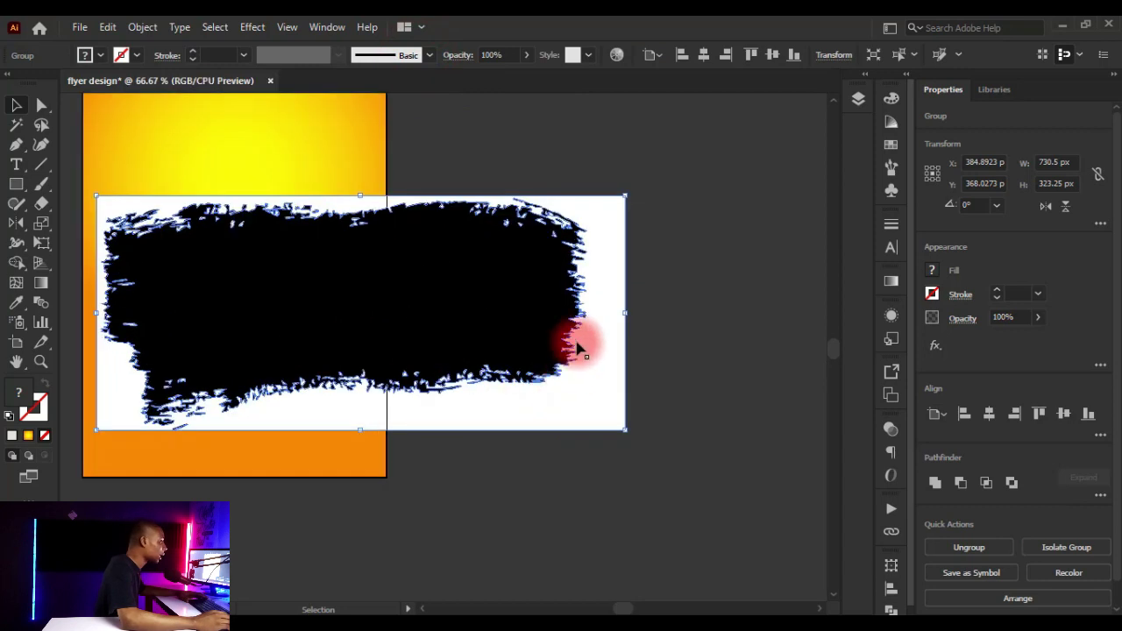
pyautogui.click(693, 286)
pyautogui.hotkey('ctrl', '-')
pyautogui.hotkey('ctrl', '-')
pyautogui.hotkey('ctrl', '-')
pyautogui.moveTo(456, 350); pyautogui.dragTo(618, 316)
pyautogui.rightClick(618, 315)
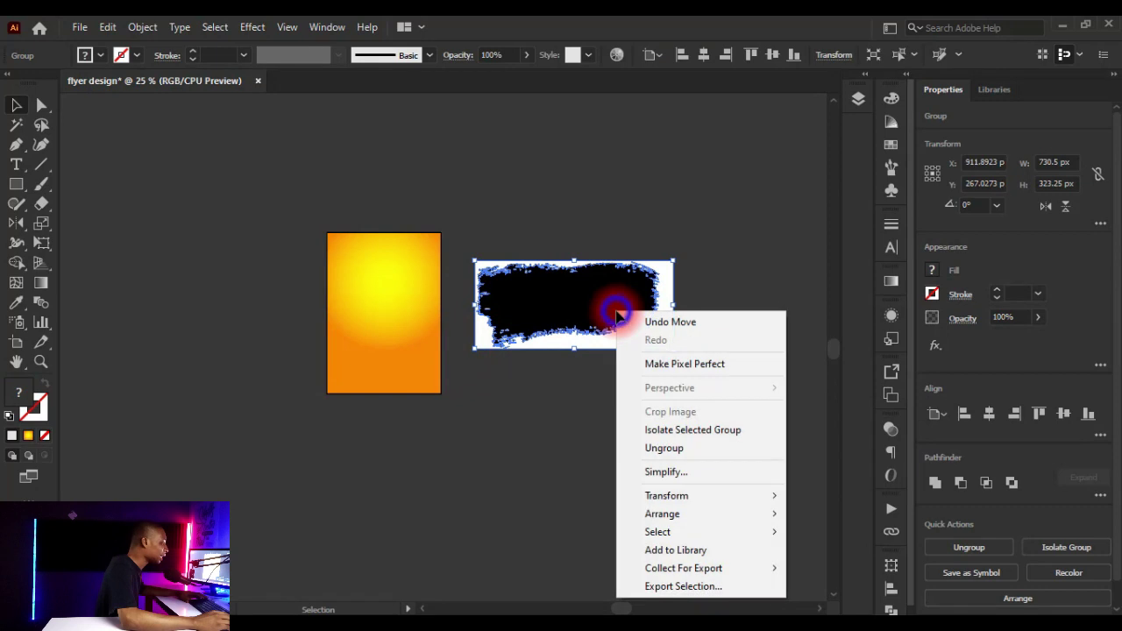
pyautogui.click(680, 448)
pyautogui.click(637, 430)
# Separate the black brush stroke from its traced white background and delete all the leftover white pieces
pyautogui.scroll(2, 622, 349)
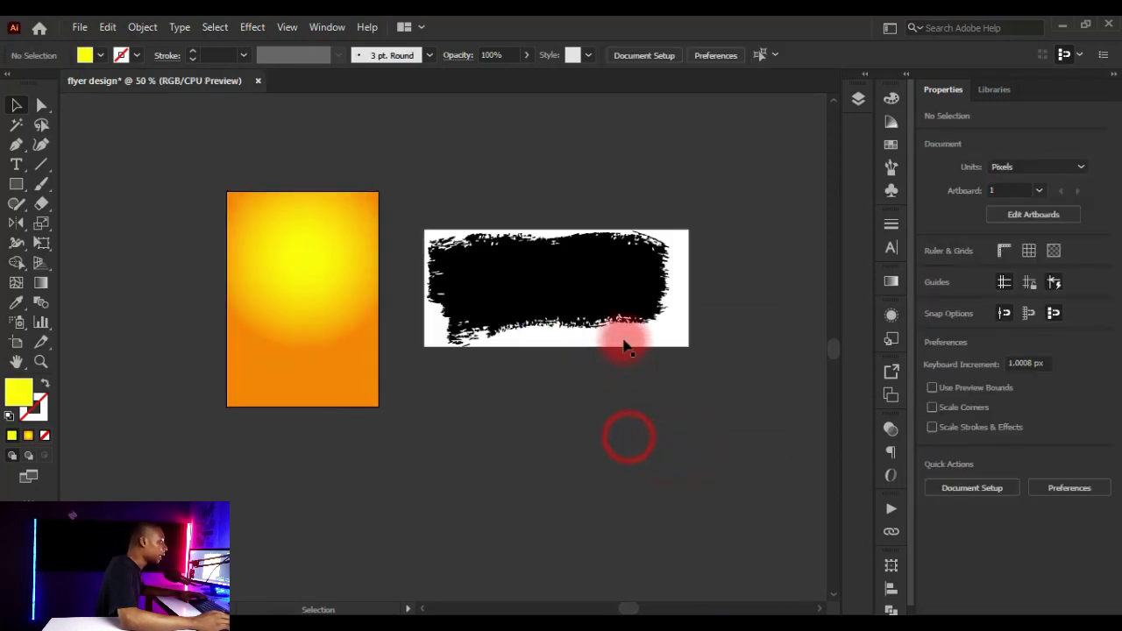
pyautogui.scroll(-1, 601, 273)
pyautogui.click(601, 260)
pyautogui.moveTo(601, 260); pyautogui.dragTo(235, 464)
pyautogui.click(546, 409)
pyautogui.moveTo(746, 381)
pyautogui.mouseDown()
pyautogui.moveTo(417, 188)
pyautogui.moveTo(398, 150)
pyautogui.mouseUp()
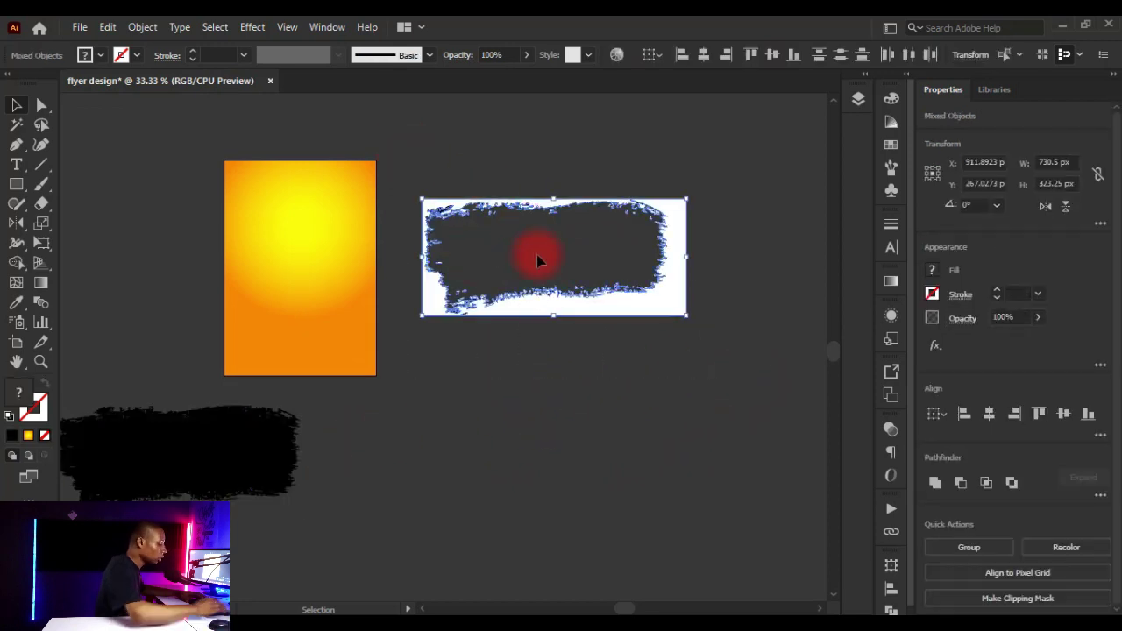
pyautogui.press('Delete')
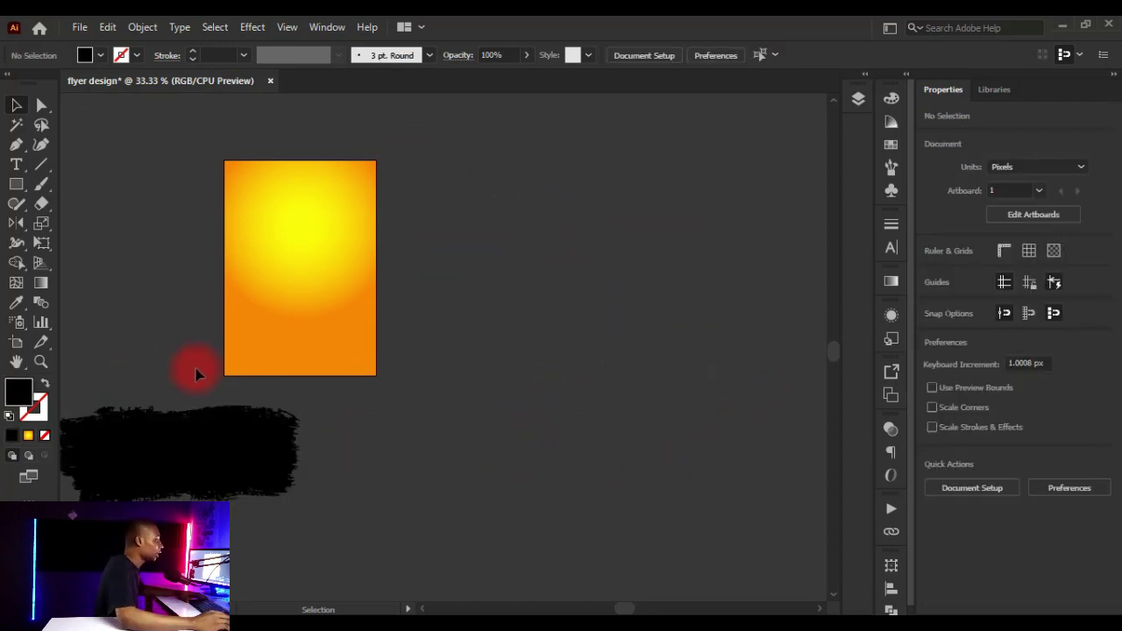
# Position the black brush stroke across the artboard's lower edge at about X 258 px, Y 485 px and deselect it
pyautogui.scroll(1, 193, 371)
pyautogui.moveTo(192, 496)
pyautogui.mouseDown()
pyautogui.moveTo(298, 427)
pyautogui.moveTo(358, 334)
pyautogui.moveTo(366, 344)
pyautogui.mouseUp()
pyautogui.scroll(1, 418, 343)
pyautogui.scroll(-2, 418, 342)
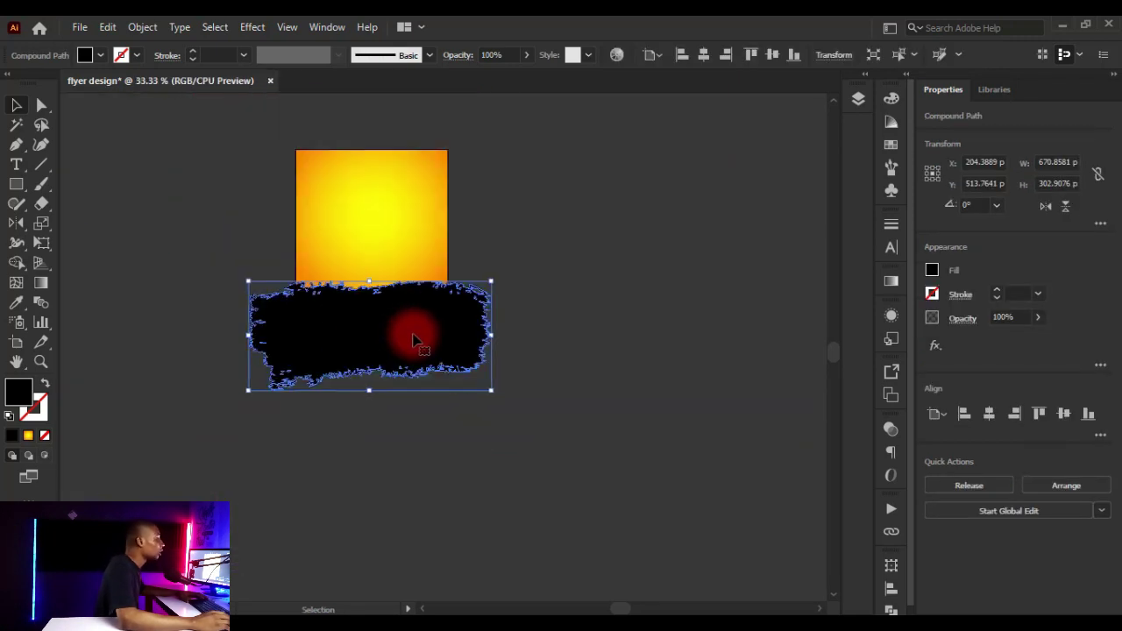
pyautogui.scroll(1, 419, 344)
pyautogui.scroll(-1, 433, 336)
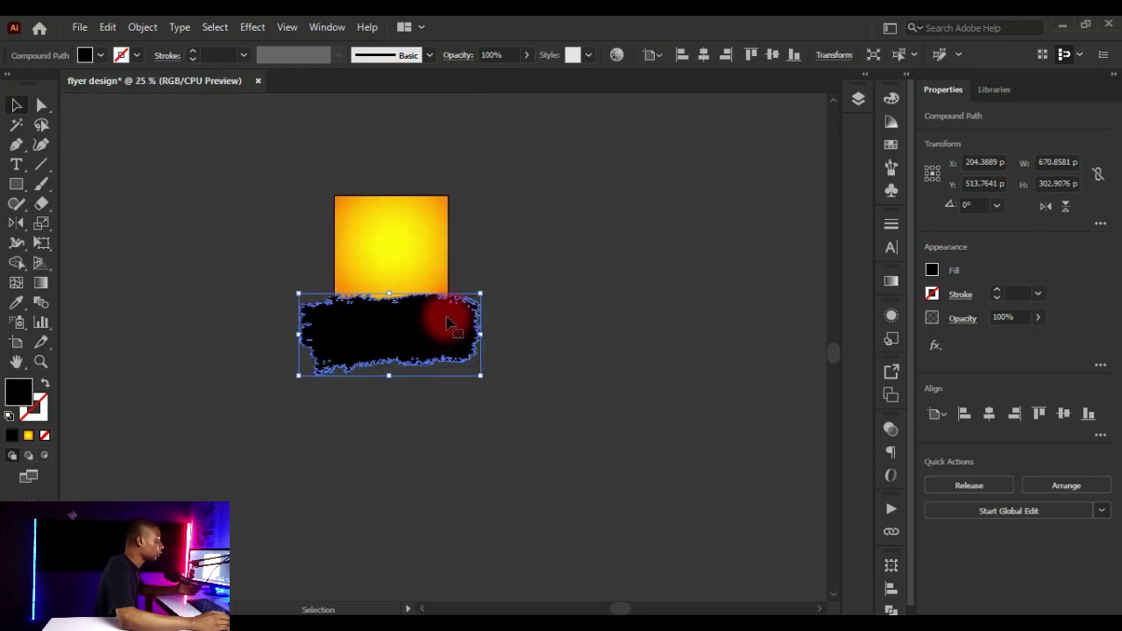
pyautogui.scroll(1, 446, 316)
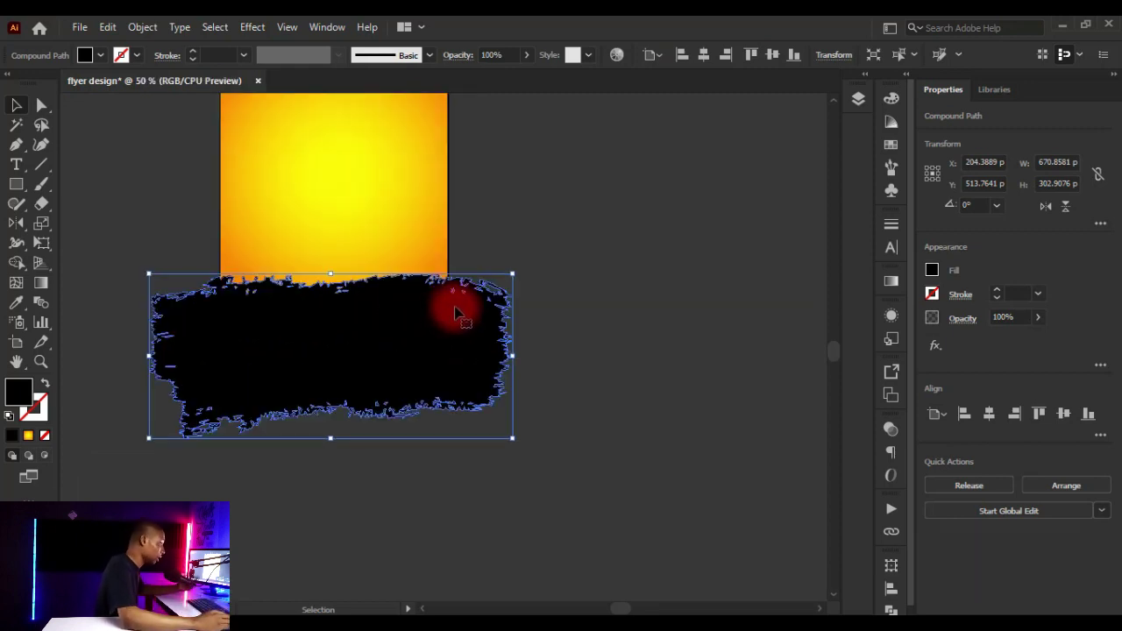
pyautogui.moveTo(384, 349)
pyautogui.mouseDown()
pyautogui.moveTo(411, 348)
pyautogui.moveTo(356, 328)
pyautogui.moveTo(364, 342)
pyautogui.moveTo(359, 328)
pyautogui.moveTo(344, 428)
pyautogui.mouseUp()
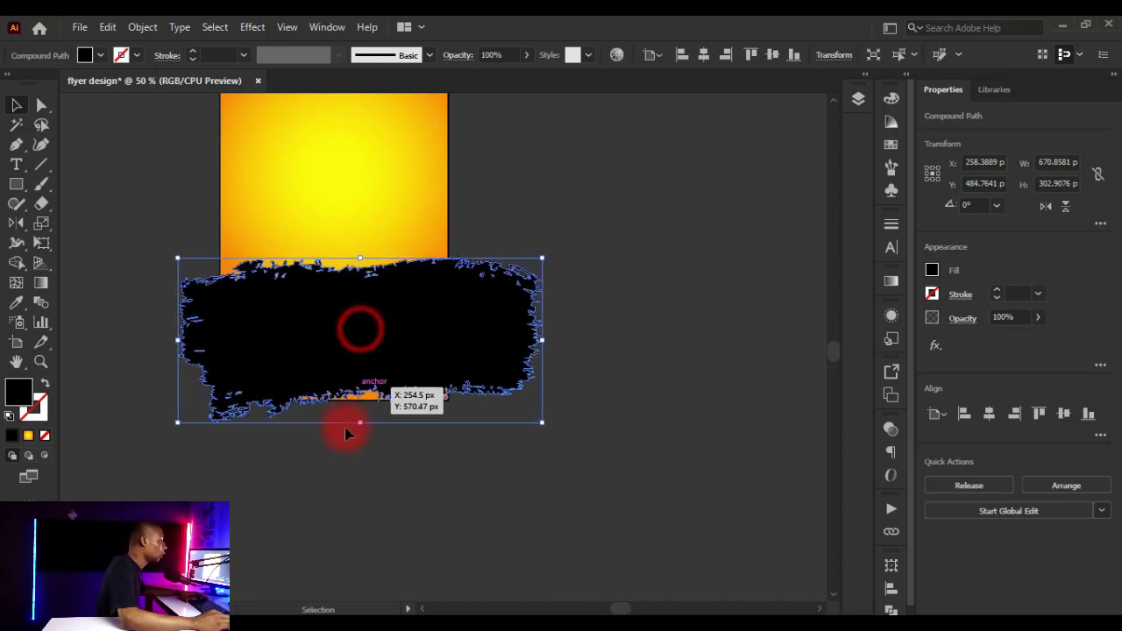
pyautogui.click(344, 428)
# Draw a closed black Pen polygon covering the gaps along the brush stroke's bottom edge, extending below the artboard, and deselect it
pyautogui.scroll(4, 346, 438)
pyautogui.scroll(-4, 360, 412)
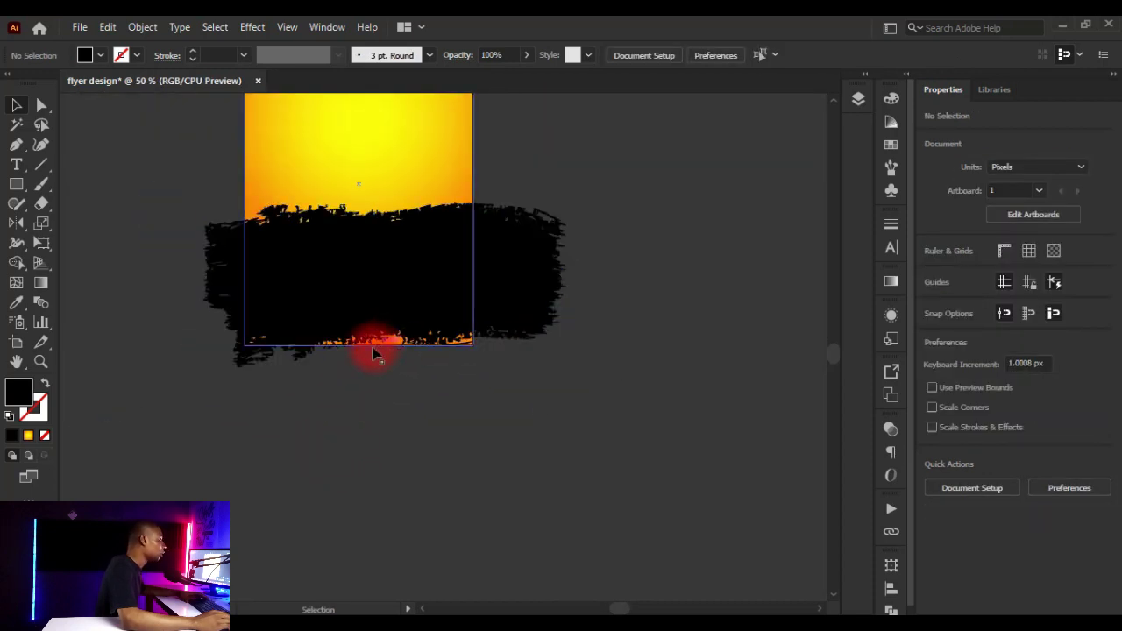
pyautogui.scroll(2, 373, 353)
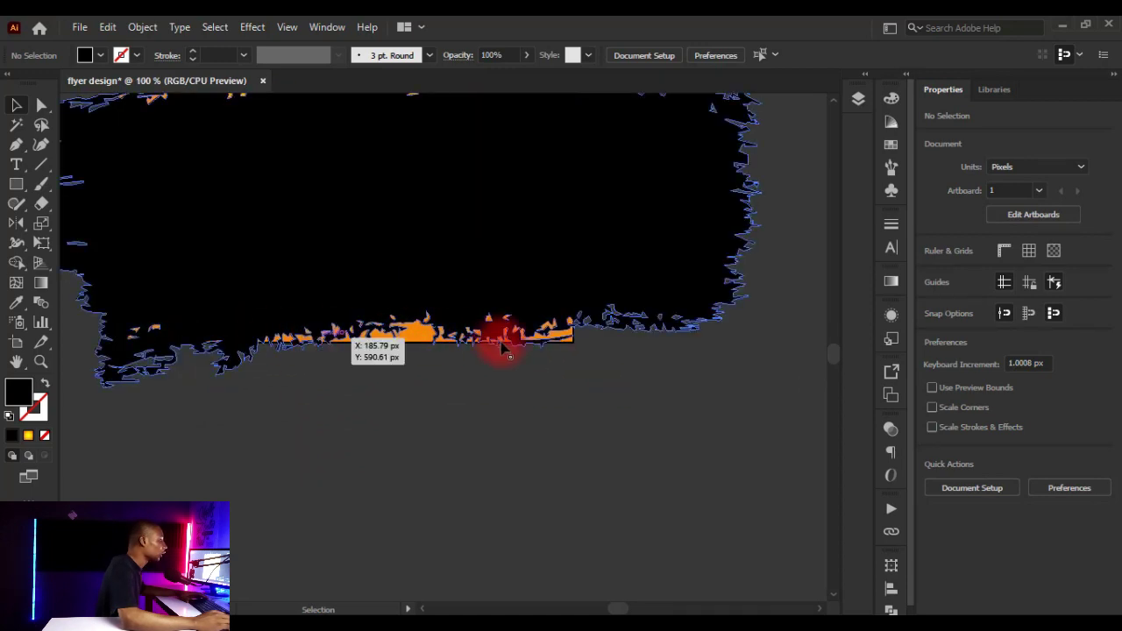
pyautogui.scroll(-1, 429, 355)
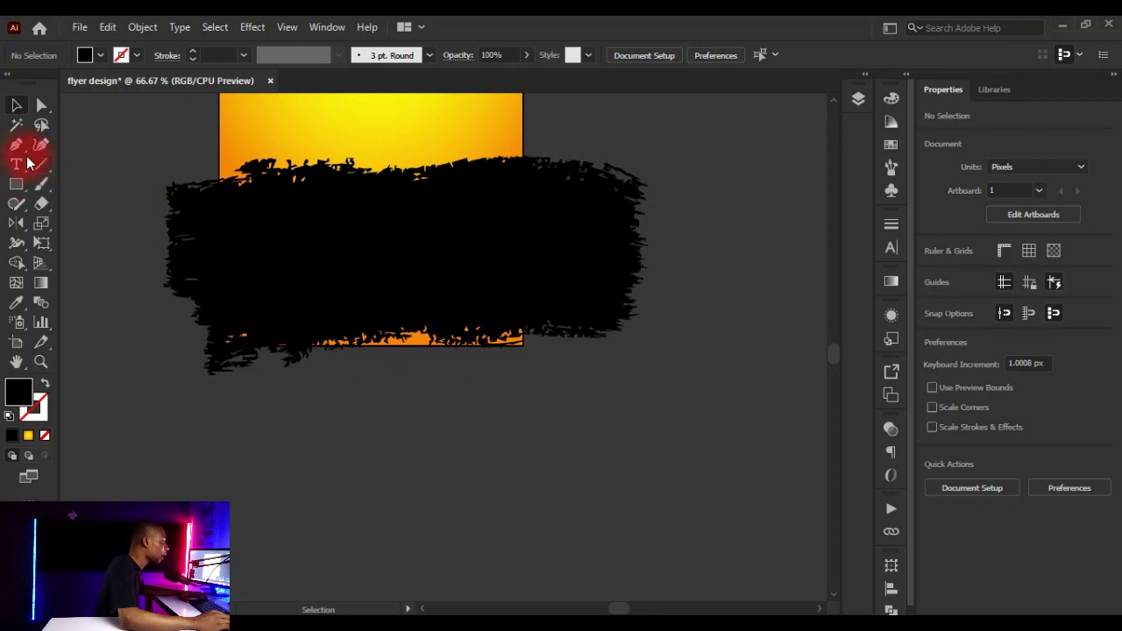
pyautogui.click(15, 147)
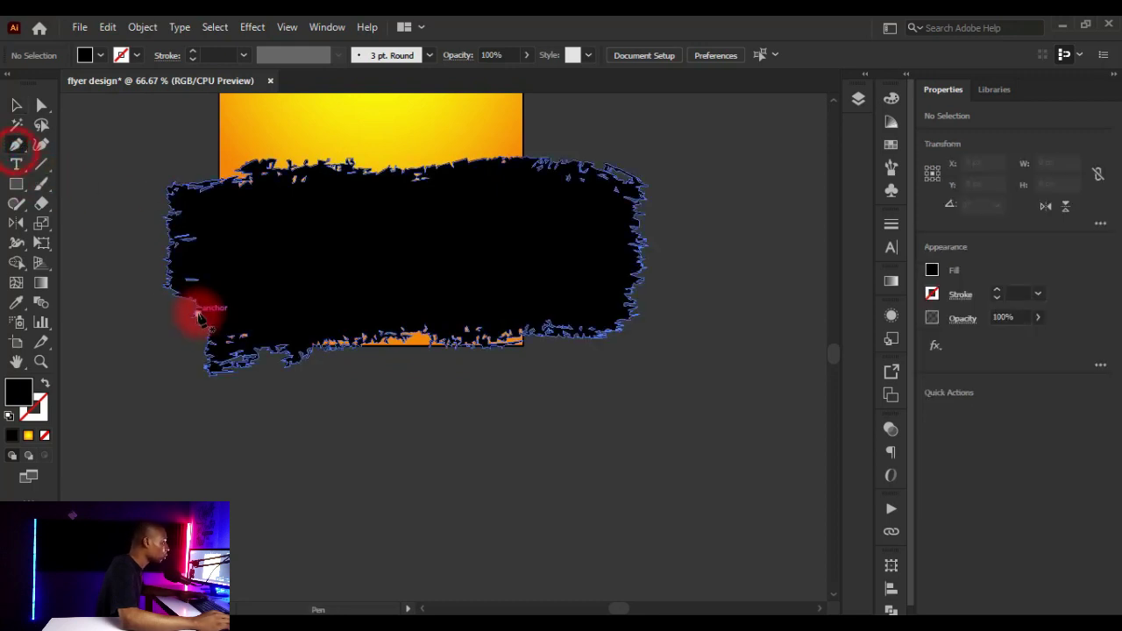
pyautogui.click(133, 326)
pyautogui.click(337, 271)
pyautogui.click(548, 290)
pyautogui.click(591, 350)
pyautogui.click(585, 409)
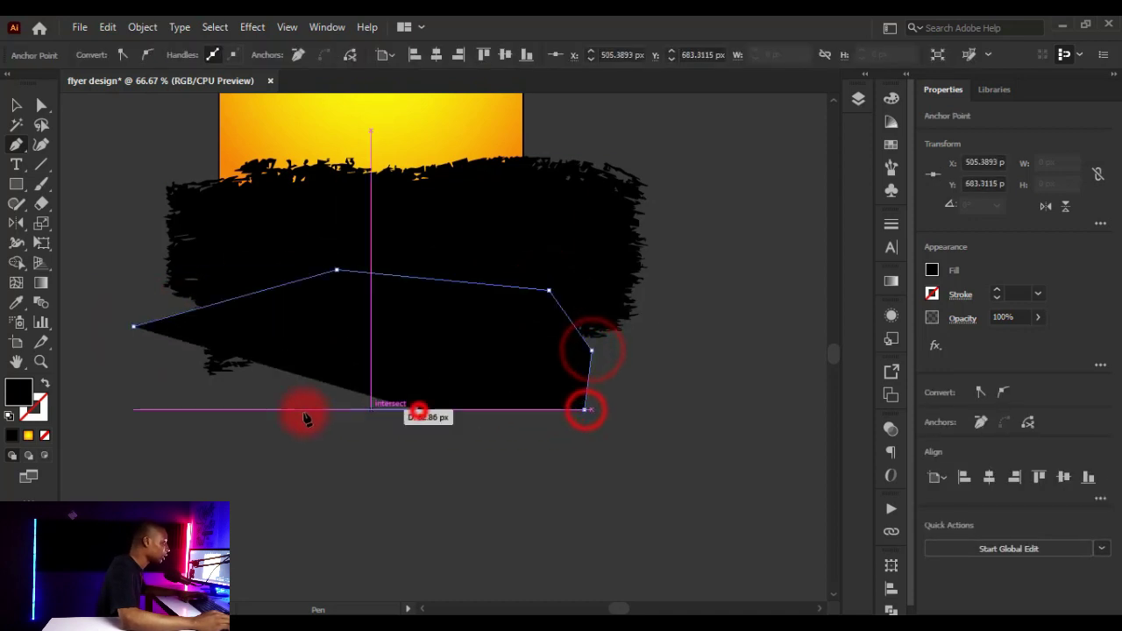
pyautogui.click(416, 409)
pyautogui.click(206, 398)
pyautogui.click(140, 371)
pyautogui.click(133, 326)
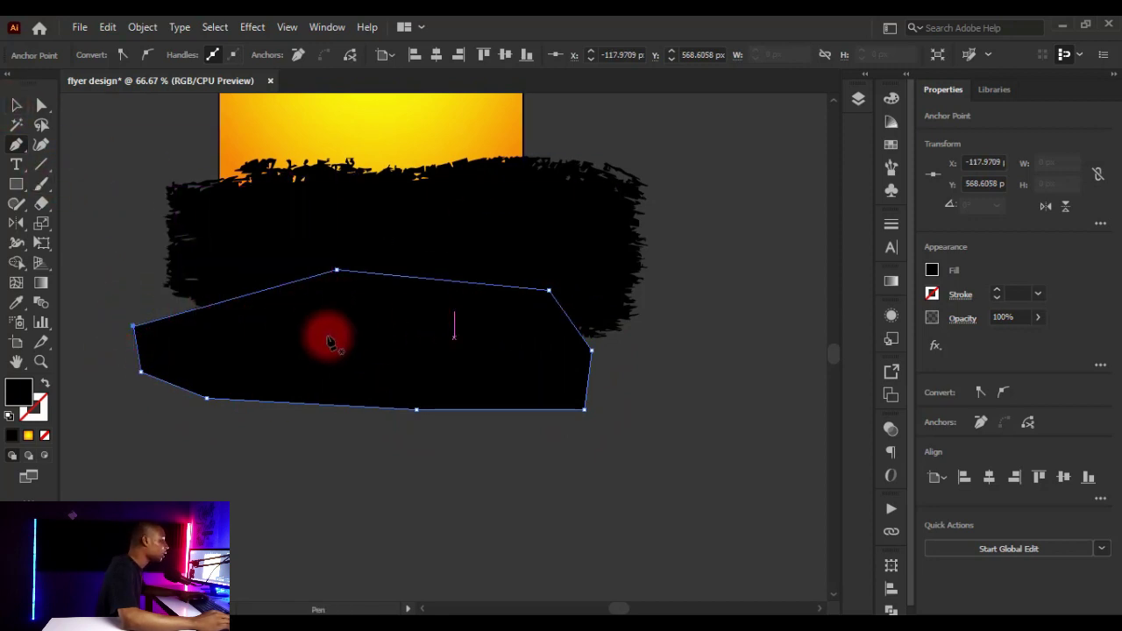
pyautogui.click(17, 106)
pyautogui.click(693, 329)
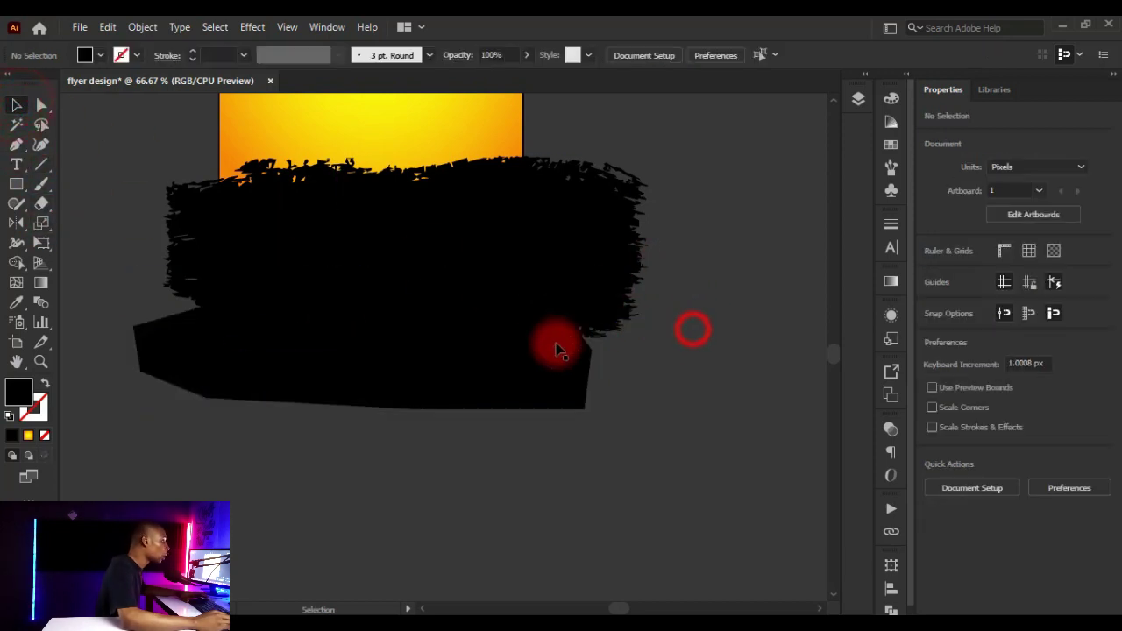
# Unite the black brush stroke and the polygon along its lower edge into one shape with Pathfinder
pyautogui.click(578, 248)
pyautogui.click(528, 386)
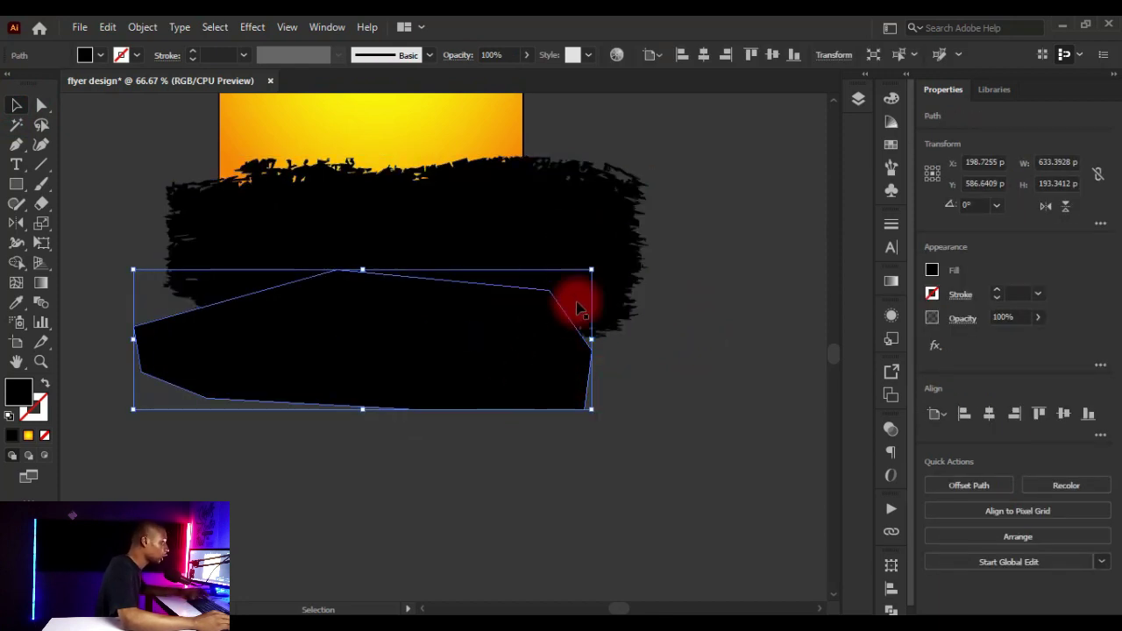
pyautogui.keyDown('shift'); pyautogui.click(603, 220); pyautogui.keyUp('shift')
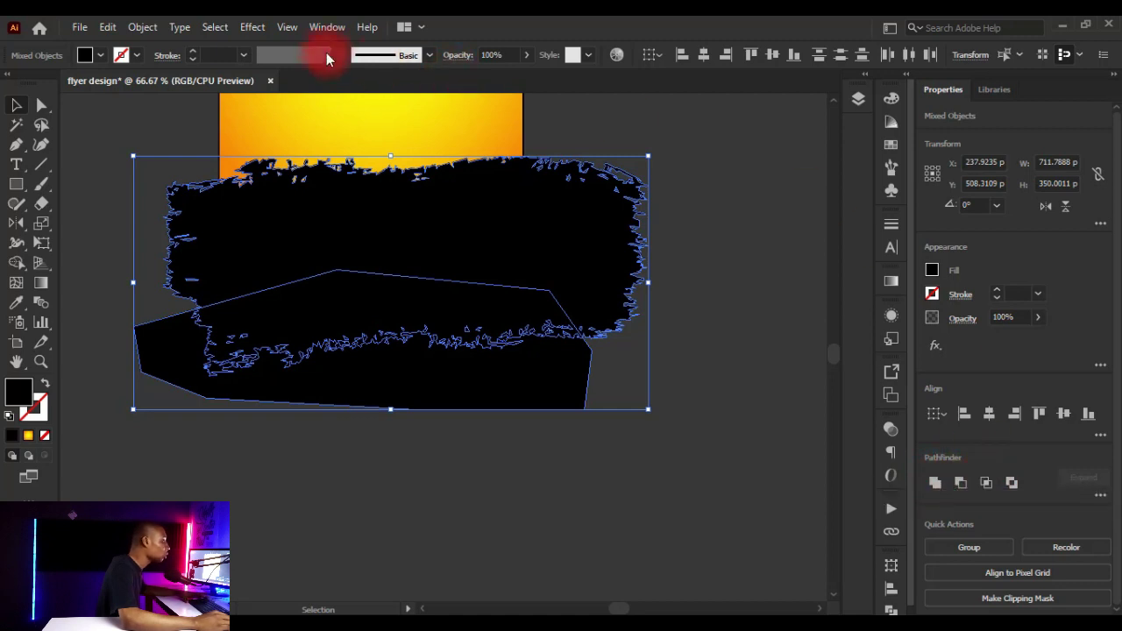
pyautogui.click(327, 26)
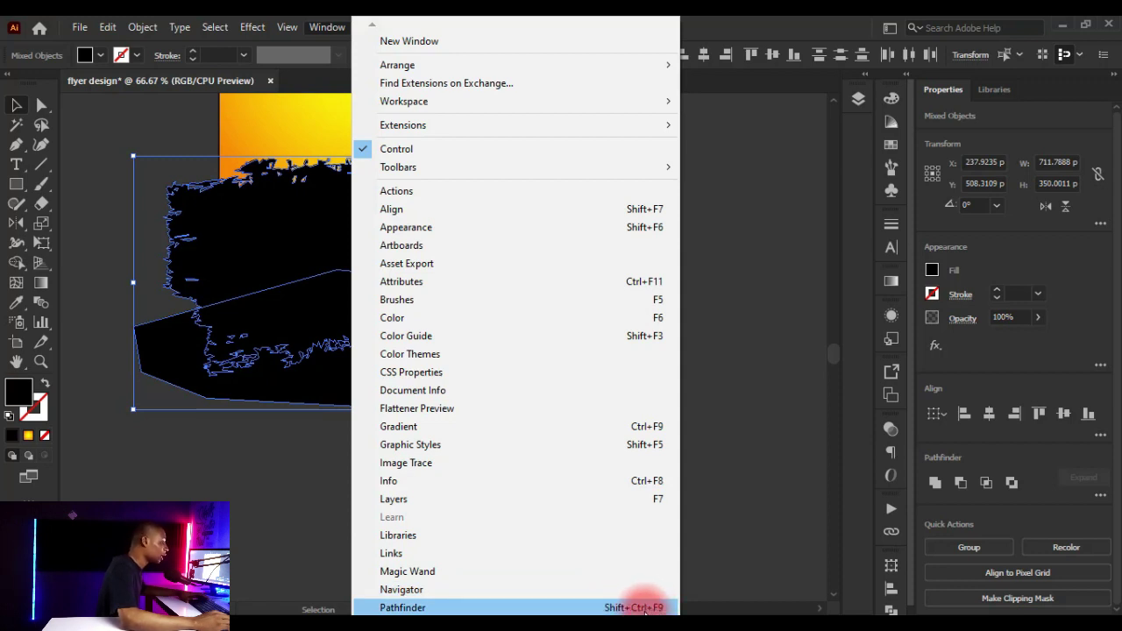
pyautogui.click(644, 607)
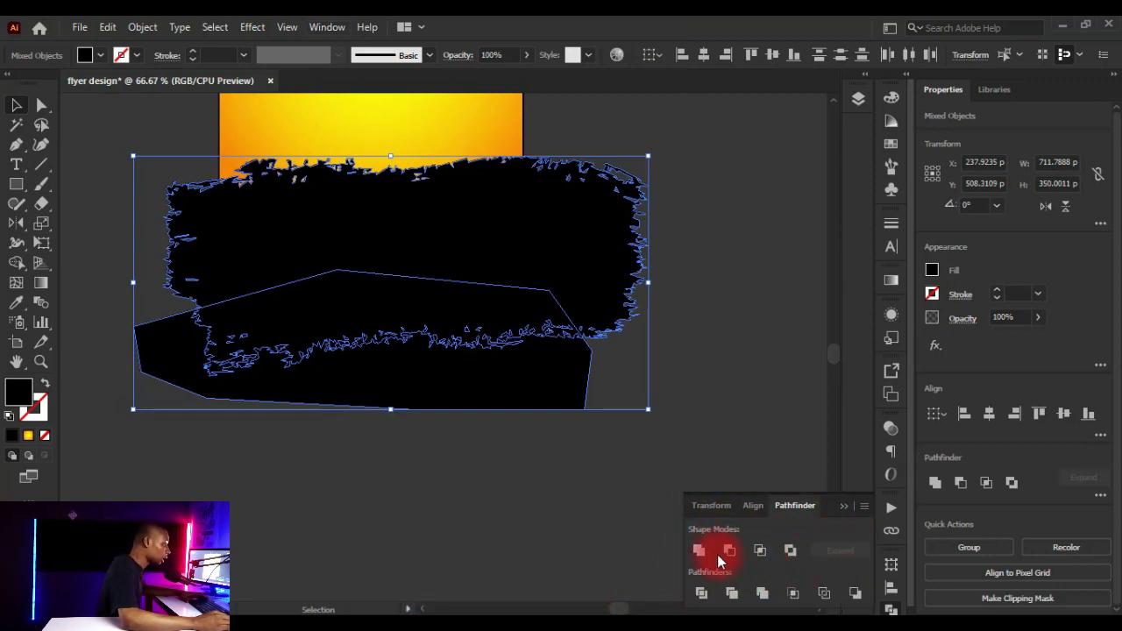
pyautogui.click(700, 551)
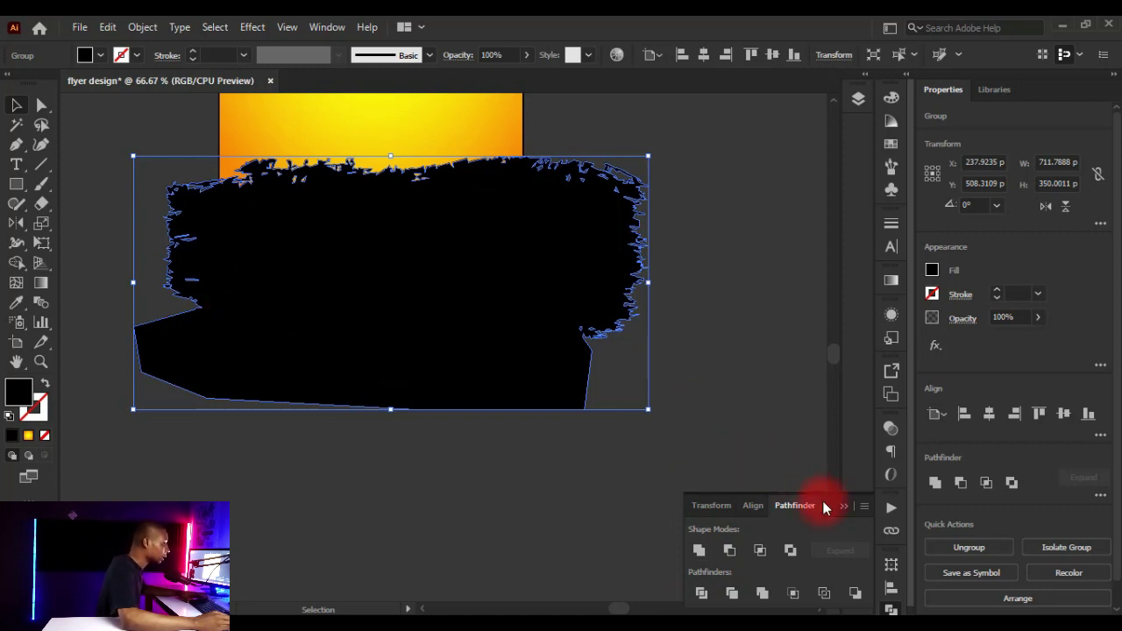
pyautogui.click(844, 508)
# Fill the united brush shape with white and deselect it
pyautogui.scroll(-4, 465, 307)
pyautogui.scroll(1, 447, 283)
pyautogui.scroll(1, 475, 312)
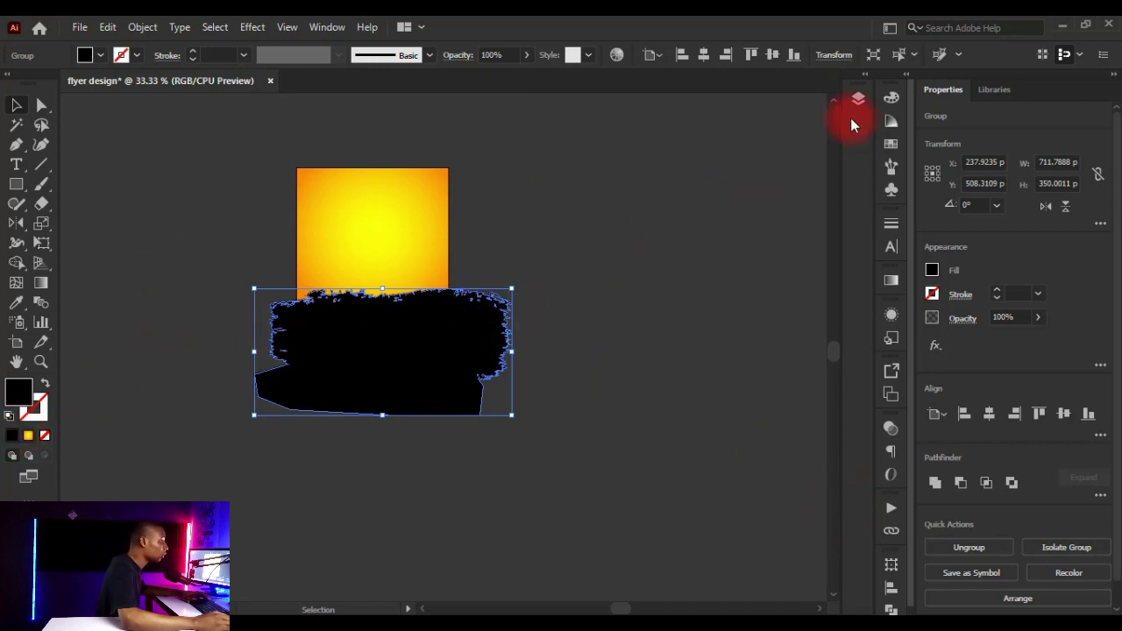
pyautogui.click(890, 99)
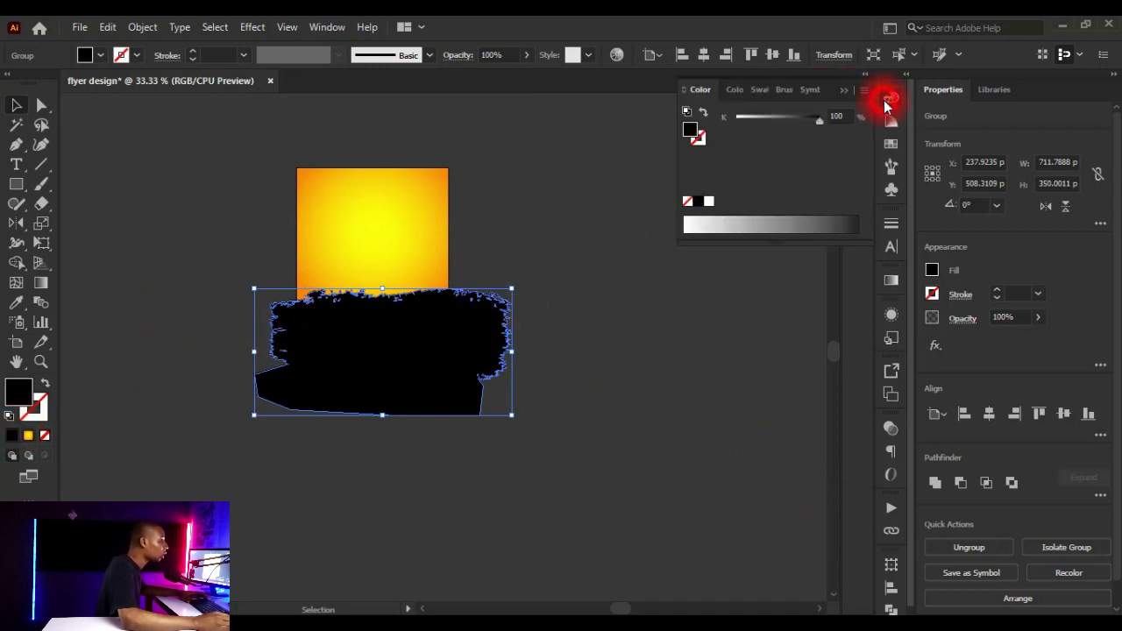
pyautogui.click(710, 204)
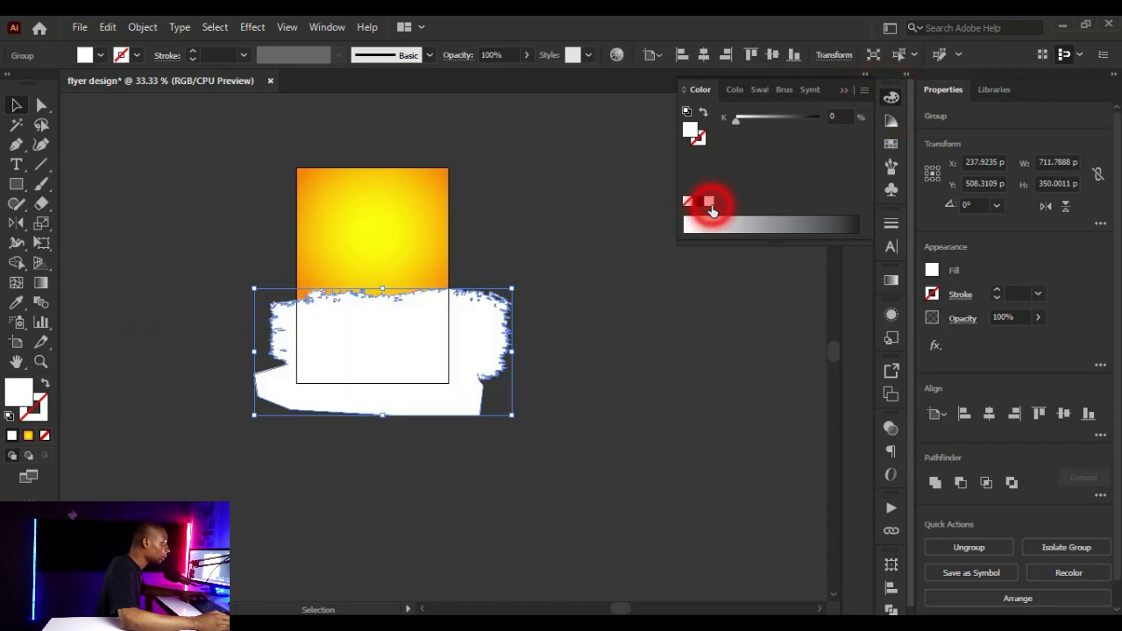
pyautogui.click(843, 91)
pyautogui.scroll(3, 413, 265)
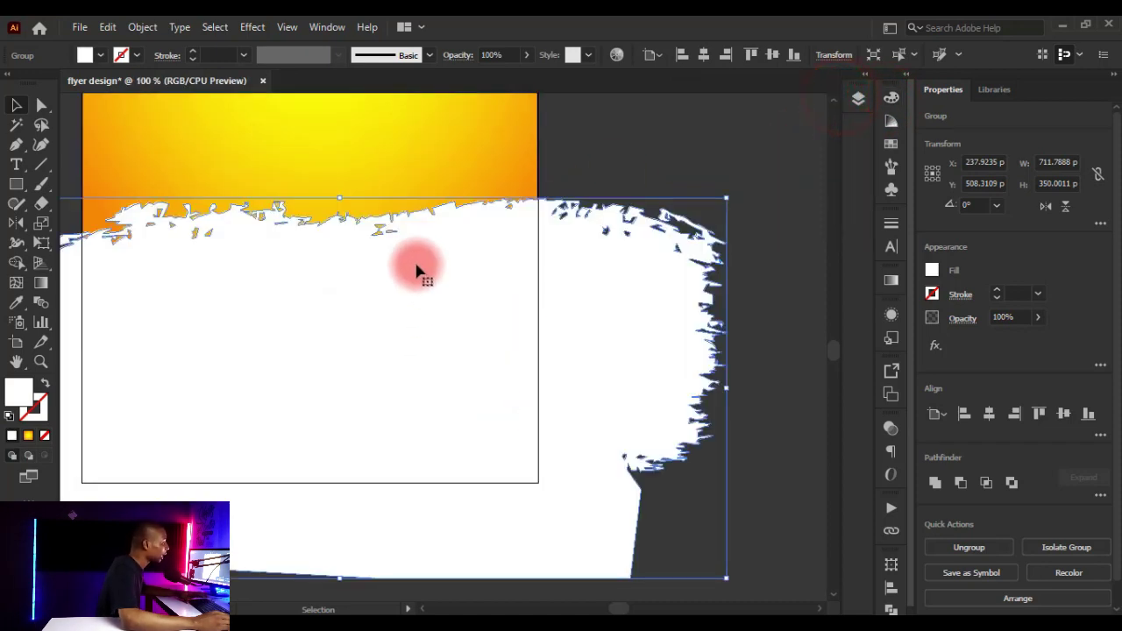
pyautogui.scroll(-3, 420, 285)
pyautogui.click(572, 139)
pyautogui.scroll(1, 392, 227)
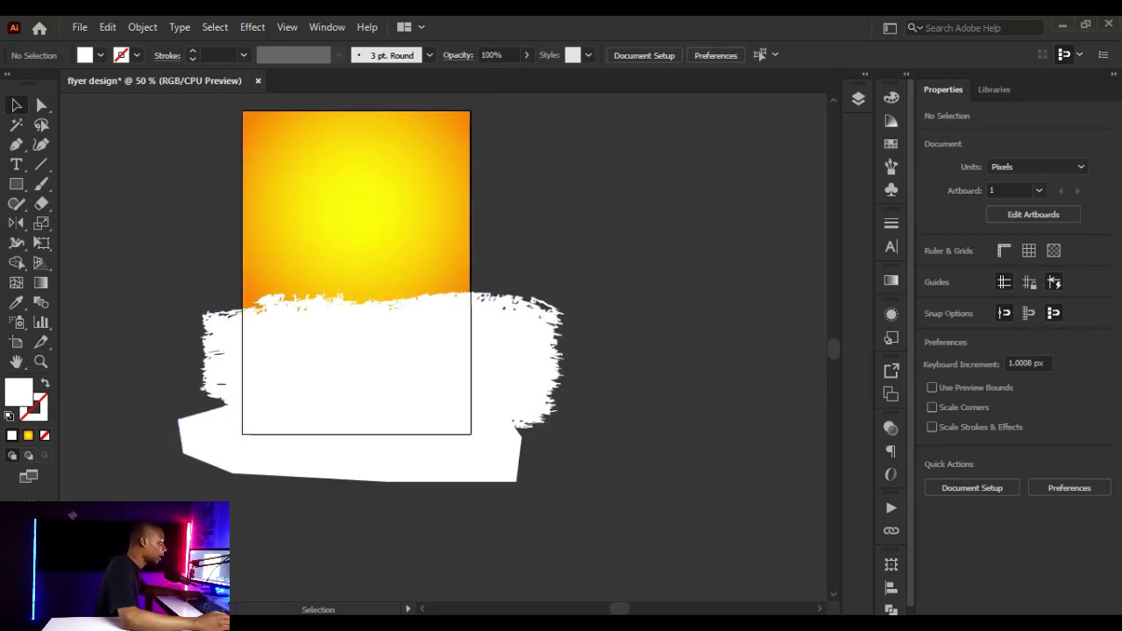
# Bring images (36).jpeg from the file window into the flyer, over the artboard's lower part at about X 244 px, Y 476 px
pyautogui.hotkey('alt', 'Tab')
pyautogui.moveTo(443, 219); pyautogui.dragTo(386, 378)
pyautogui.scroll(-2, 650, 315)
pyautogui.scroll(2, 650, 316)
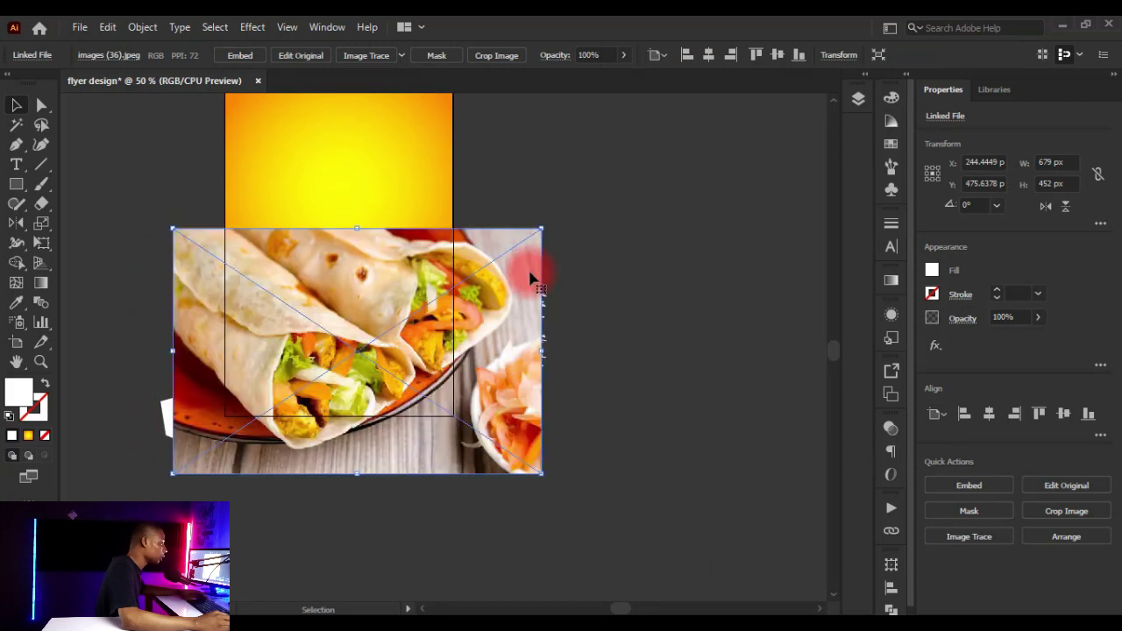
# Scale the wrap photo down to about 469 × 312 px and position it at about X 203 px, Y 475 px
pyautogui.moveTo(544, 229); pyautogui.dragTo(475, 275)
pyautogui.moveTo(403, 364); pyautogui.dragTo(423, 357)
pyautogui.moveTo(186, 464); pyautogui.dragTo(207, 454)
pyautogui.scroll(1, 359, 419)
pyautogui.moveTo(529, 467); pyautogui.dragTo(497, 443)
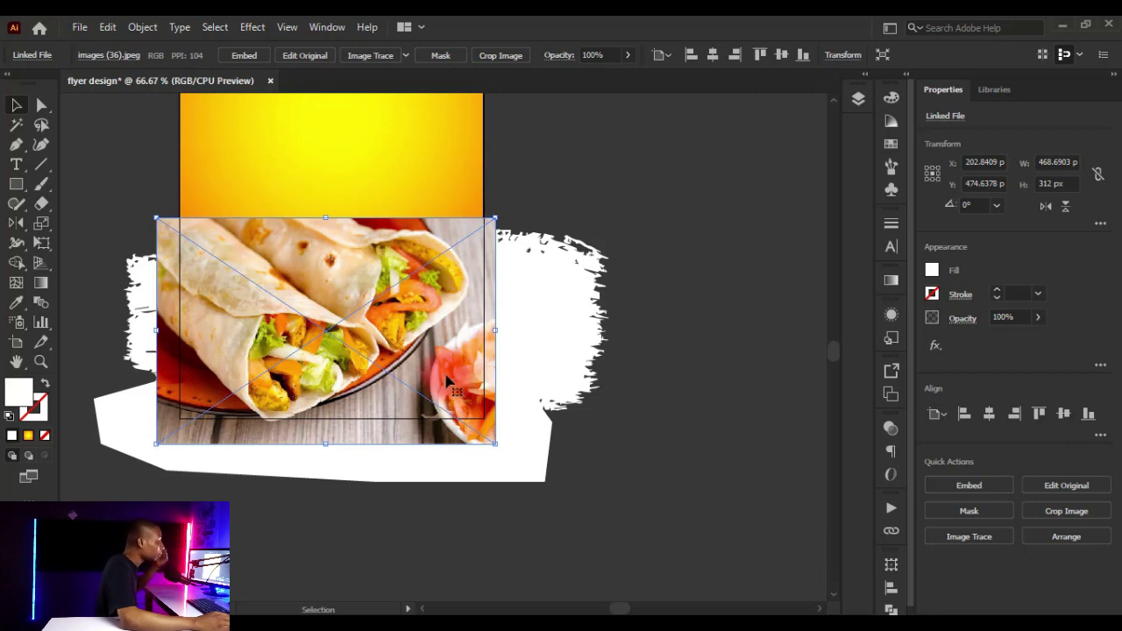
# Send the wrap photo one level backward, behind the white brush shape
pyautogui.click(554, 317)
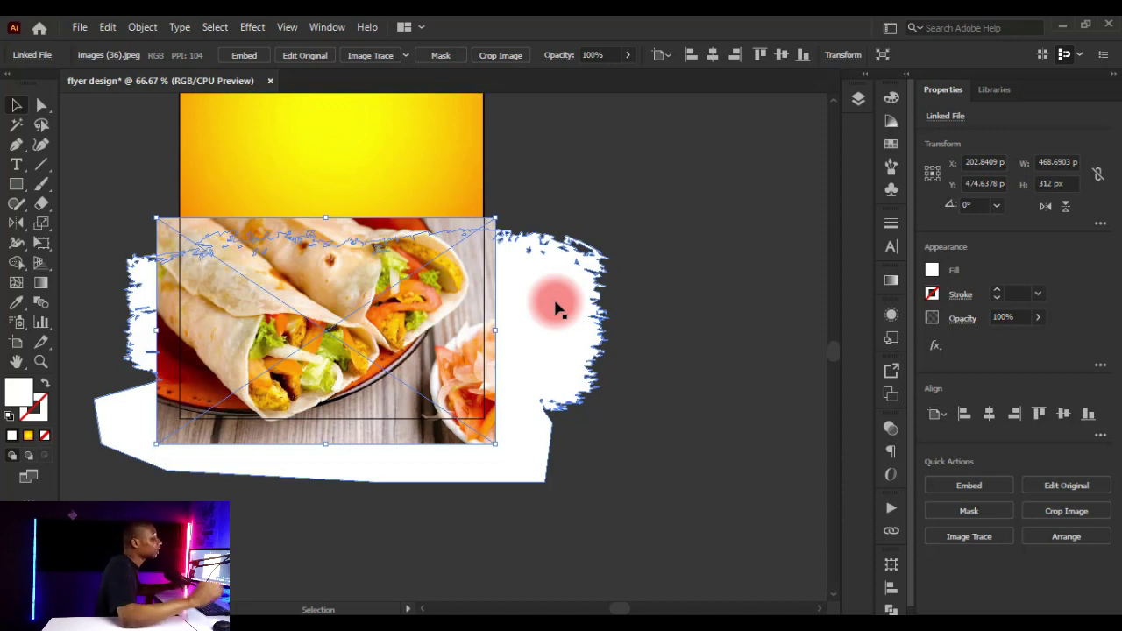
pyautogui.click(430, 329)
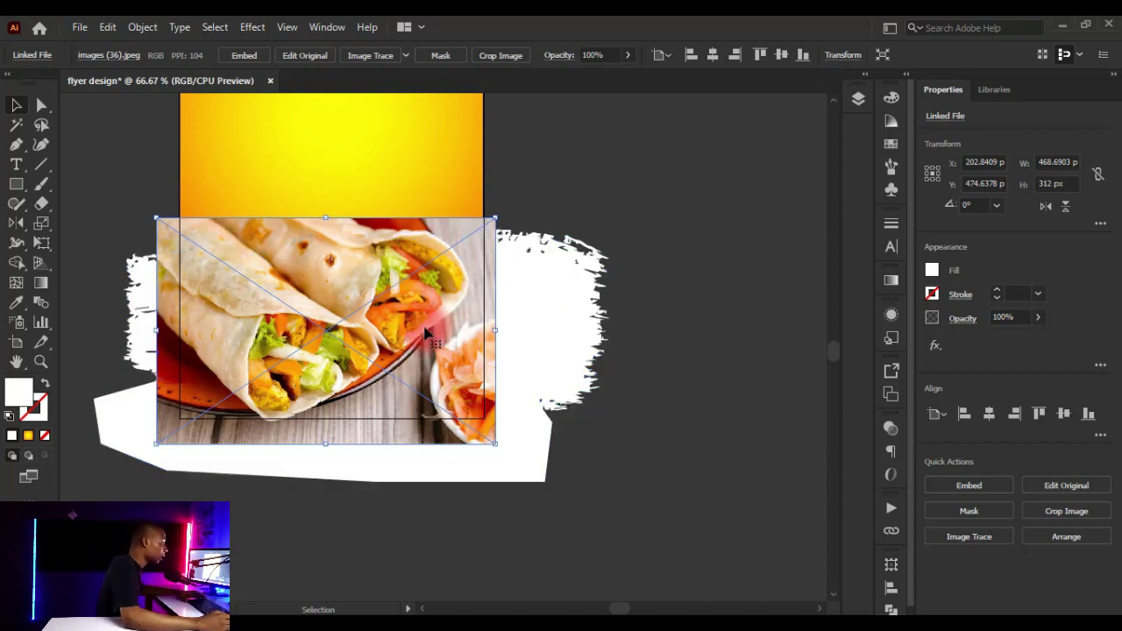
pyautogui.rightClick(427, 331)
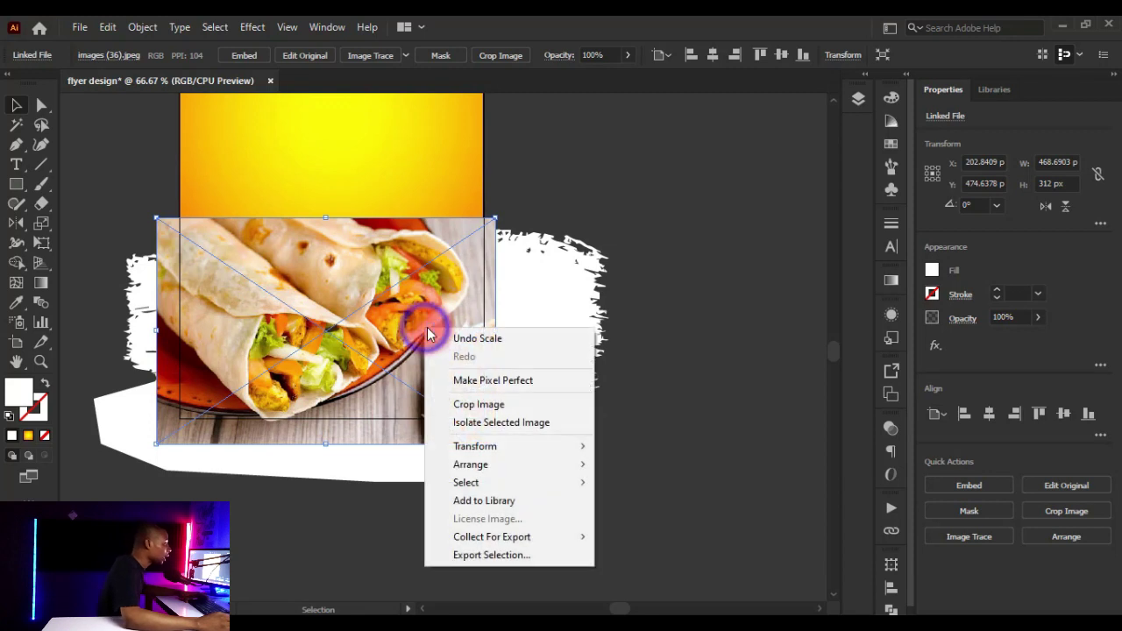
pyautogui.moveTo(488, 464)
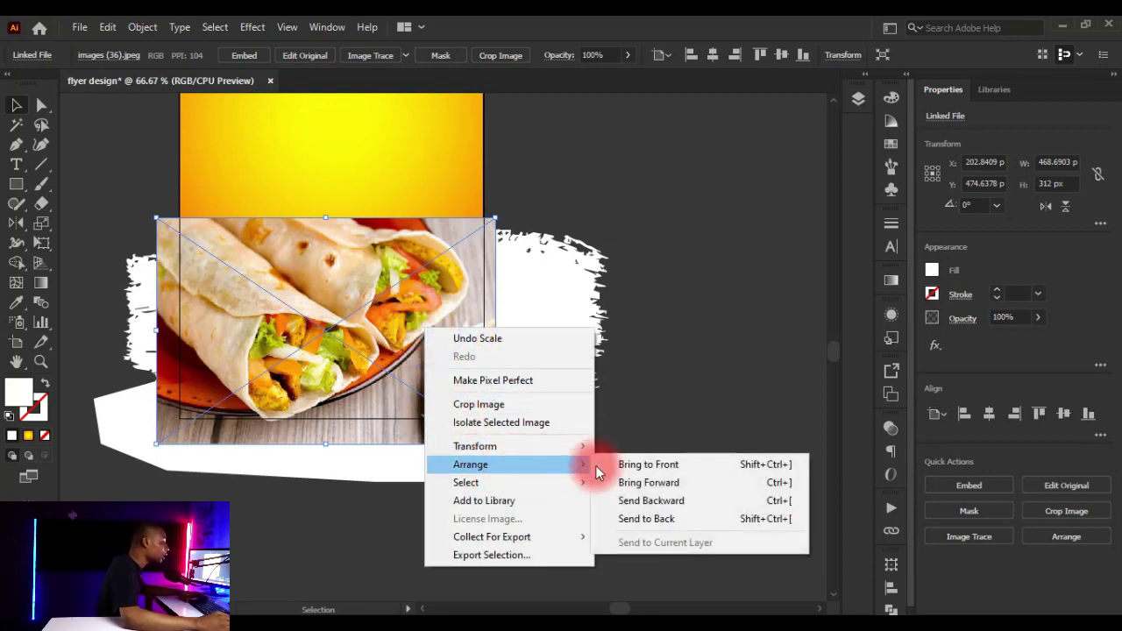
pyautogui.click(782, 503)
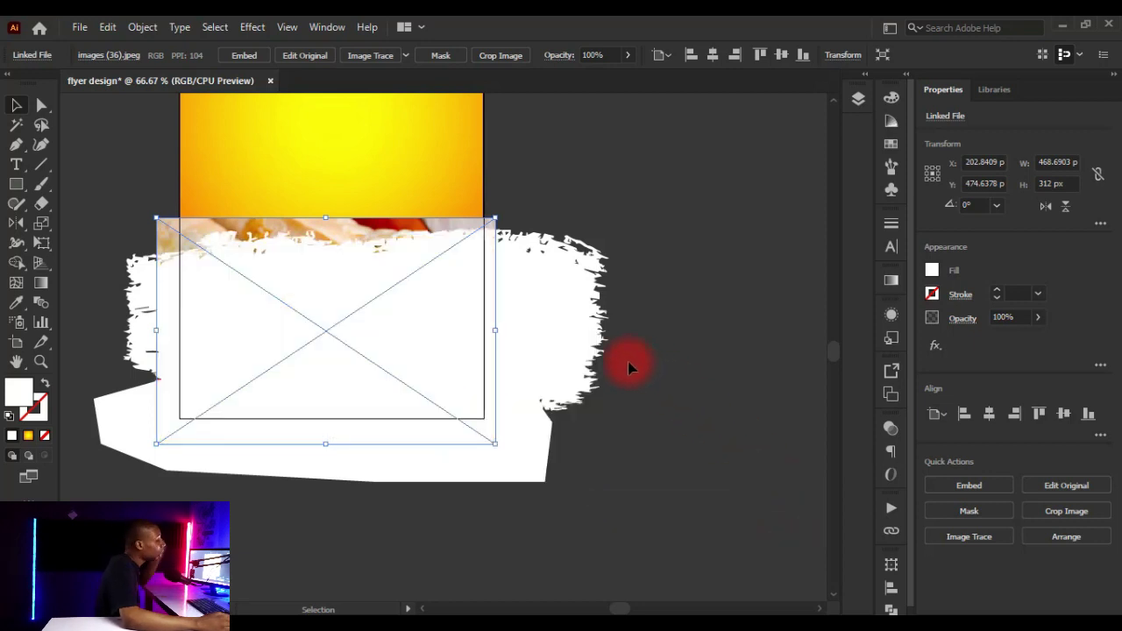
# Try to clip the linked wrap photo with the white brush shape, undo the mask and deselect everything
pyautogui.keyDown('shift'); pyautogui.click(562, 307); pyautogui.keyUp('shift')
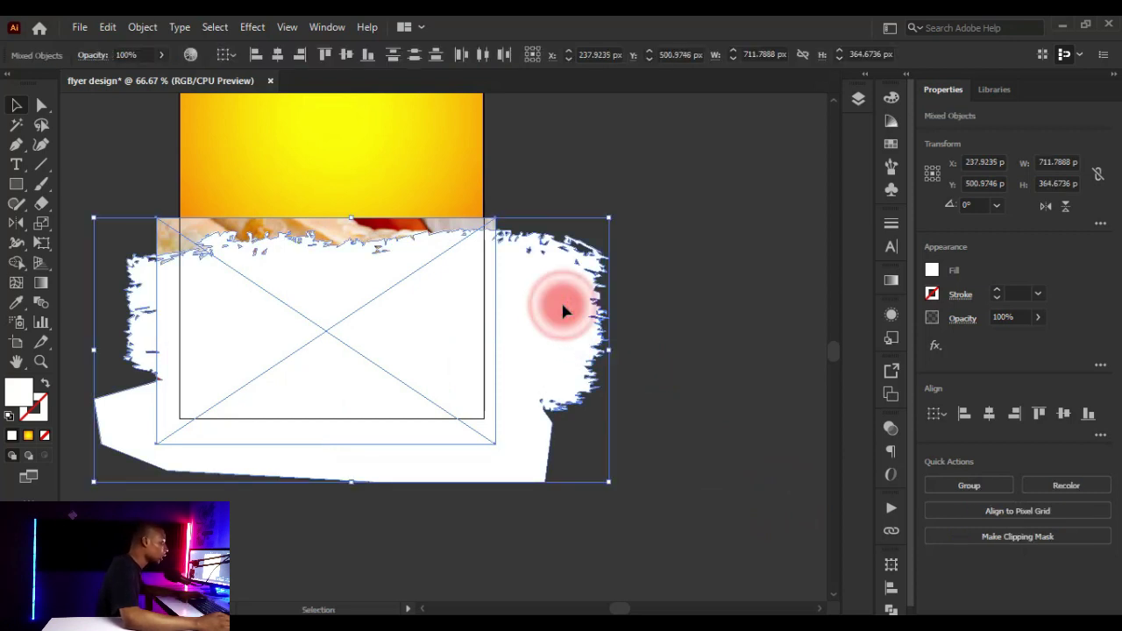
pyautogui.rightClick(562, 307)
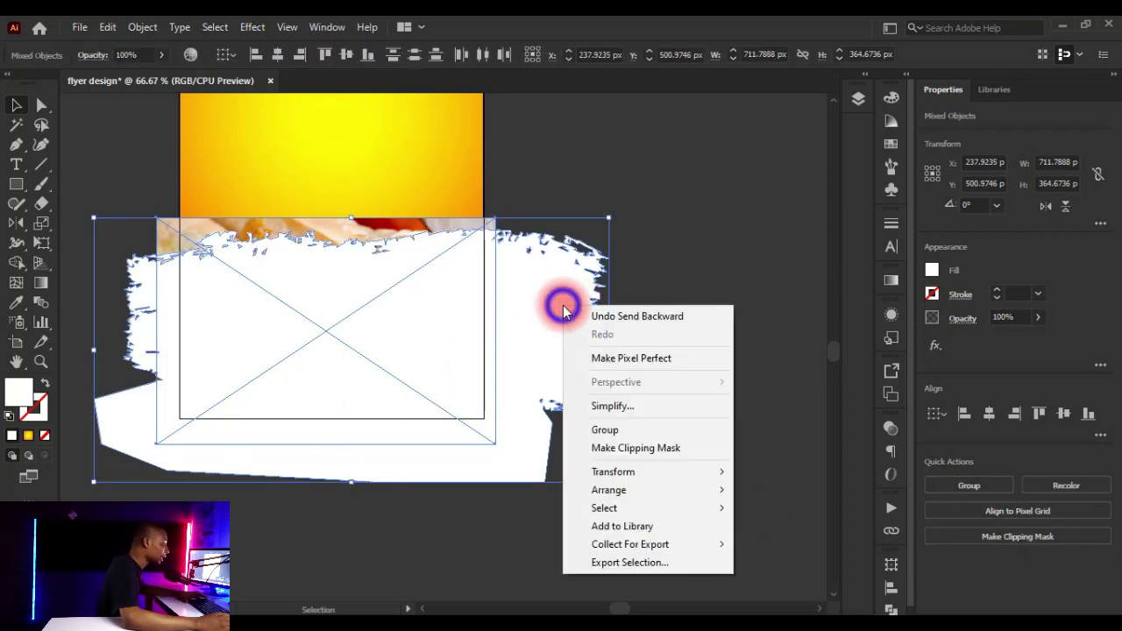
pyautogui.click(636, 448)
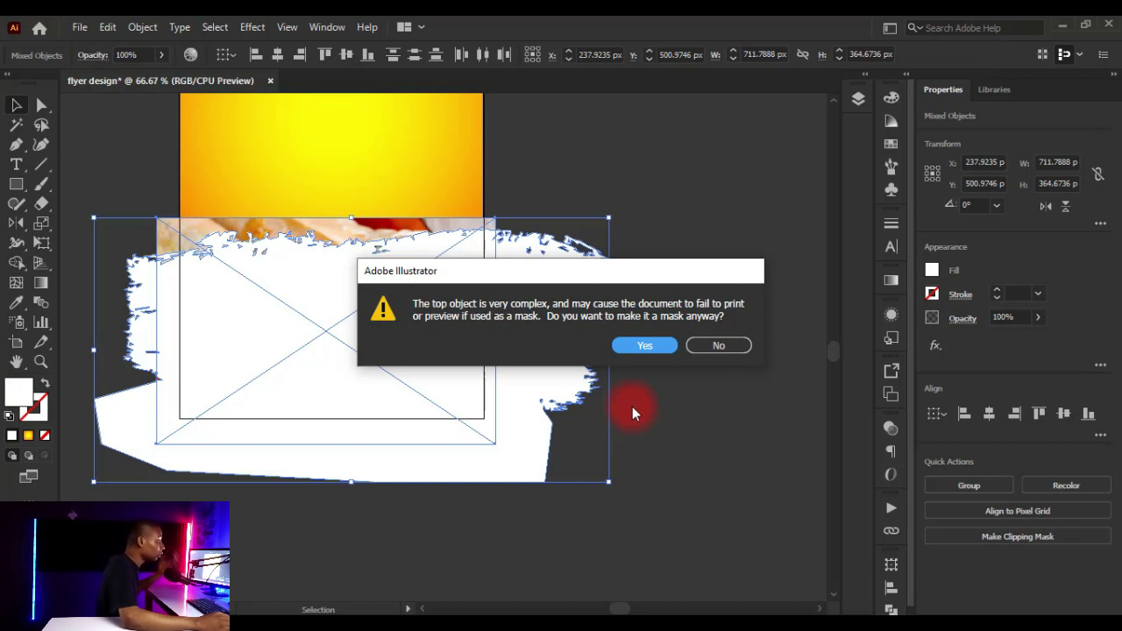
pyautogui.click(640, 345)
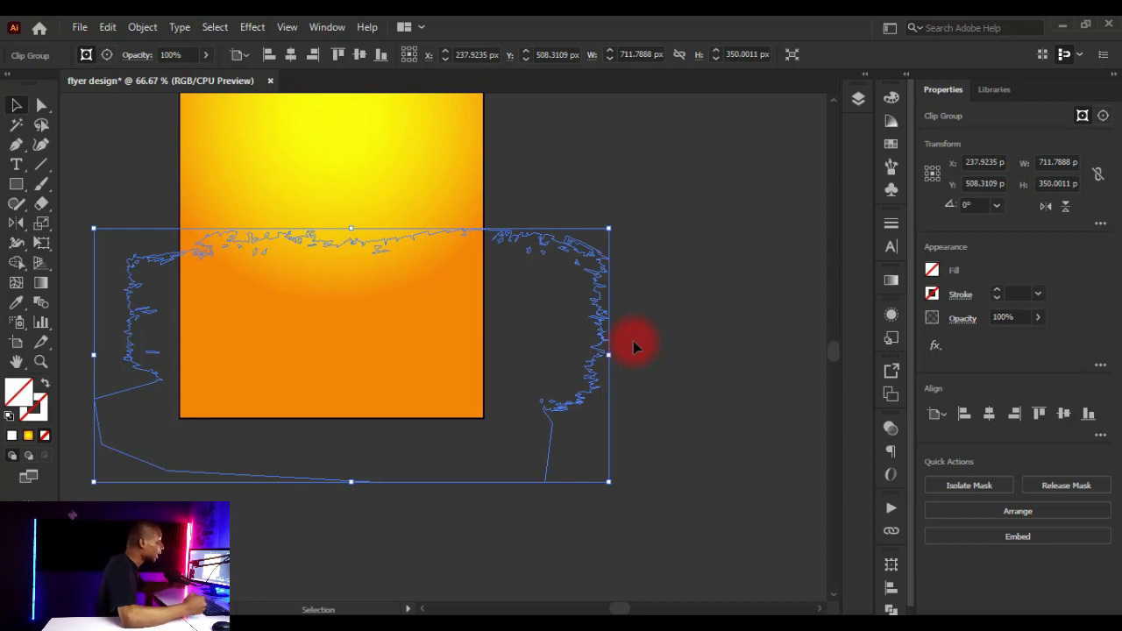
pyautogui.hotkey('ctrl', 'z')
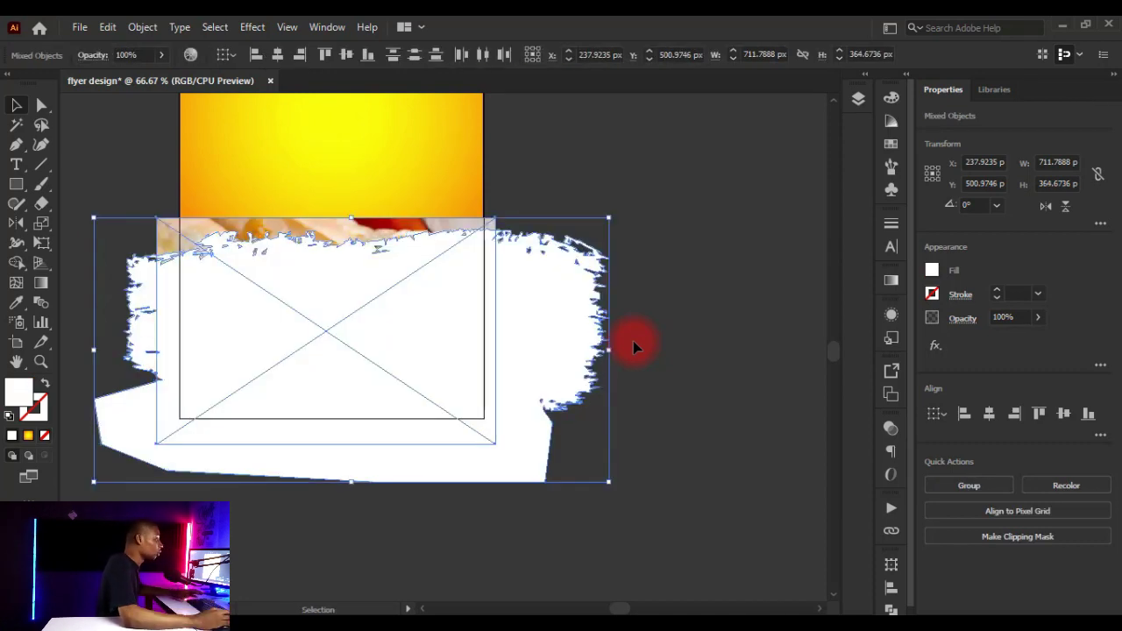
pyautogui.click(675, 294)
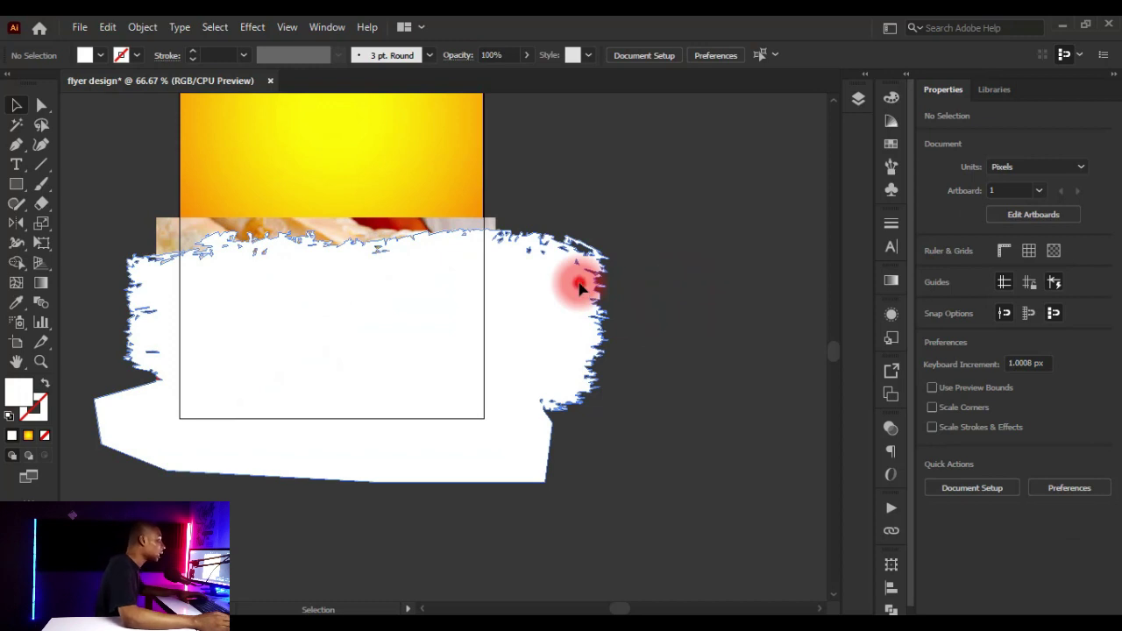
# Ungroup the white brush shape and deselect it
pyautogui.click(578, 287)
pyautogui.rightClick(579, 288)
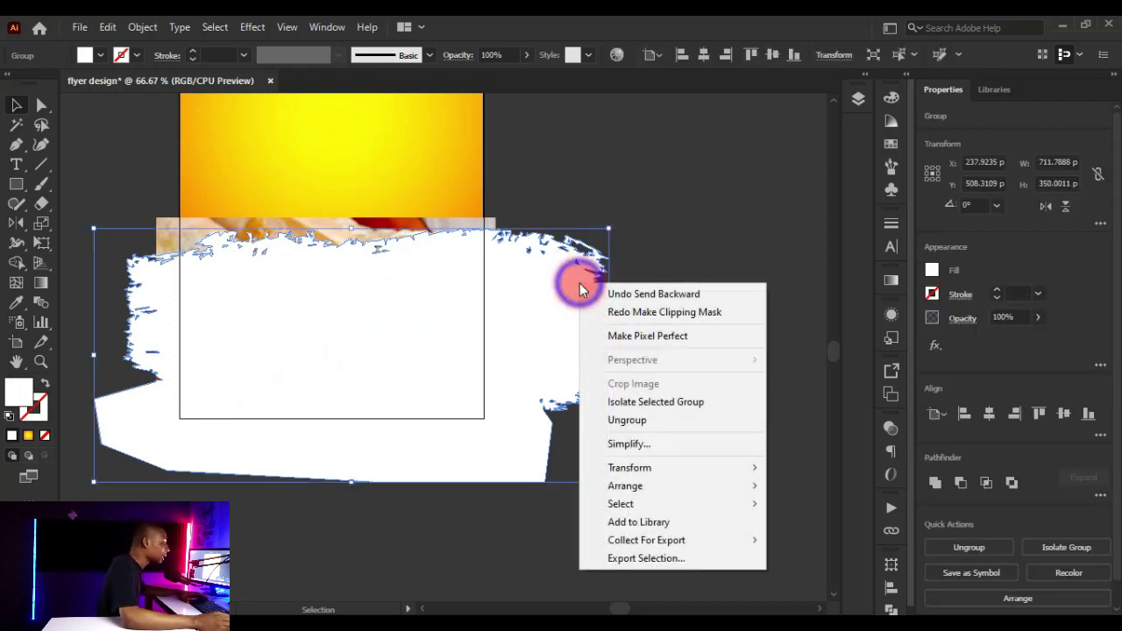
pyautogui.click(654, 420)
pyautogui.click(675, 326)
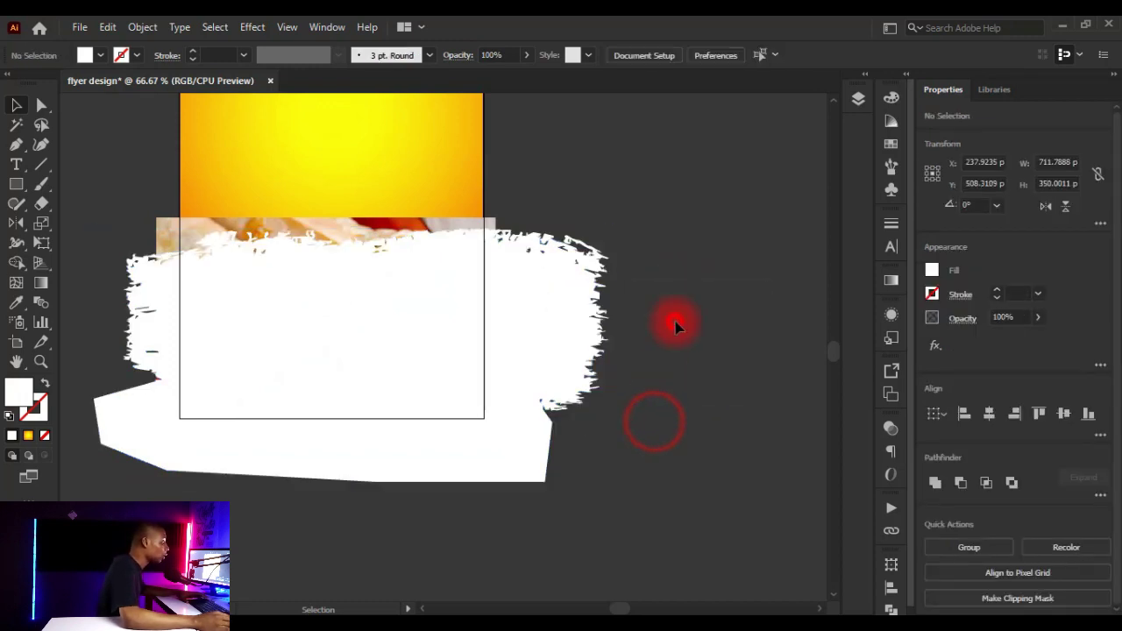
# Embed the linked wrap photo images (36).jpeg in the document
pyautogui.click(587, 361)
pyautogui.keyDown('shift'); pyautogui.click(176, 229); pyautogui.keyUp('shift')
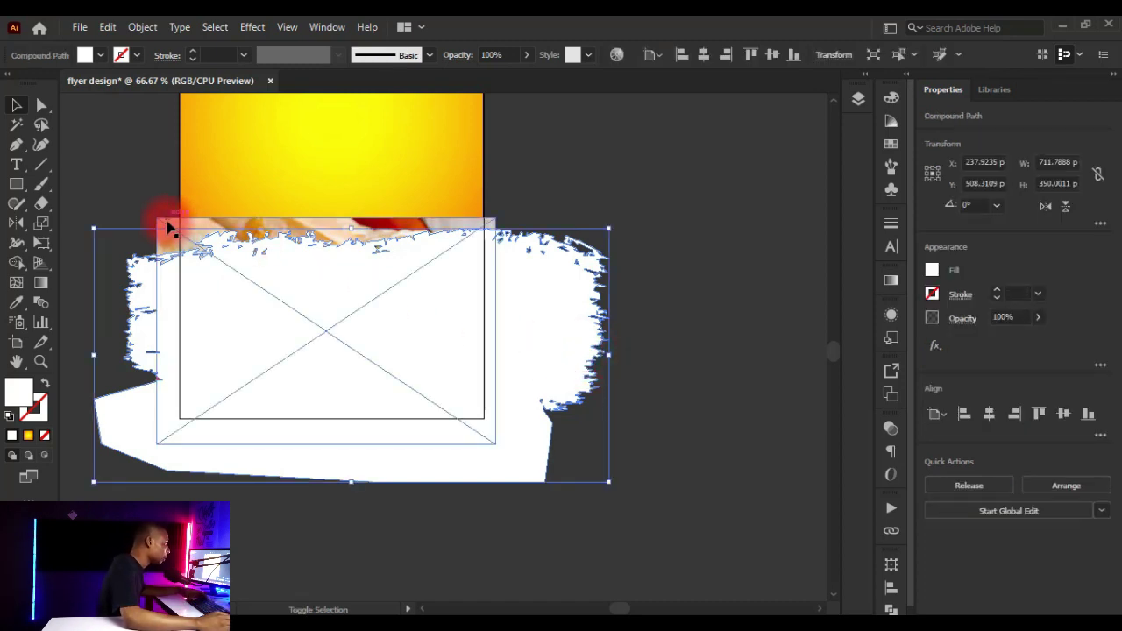
pyautogui.click(129, 188)
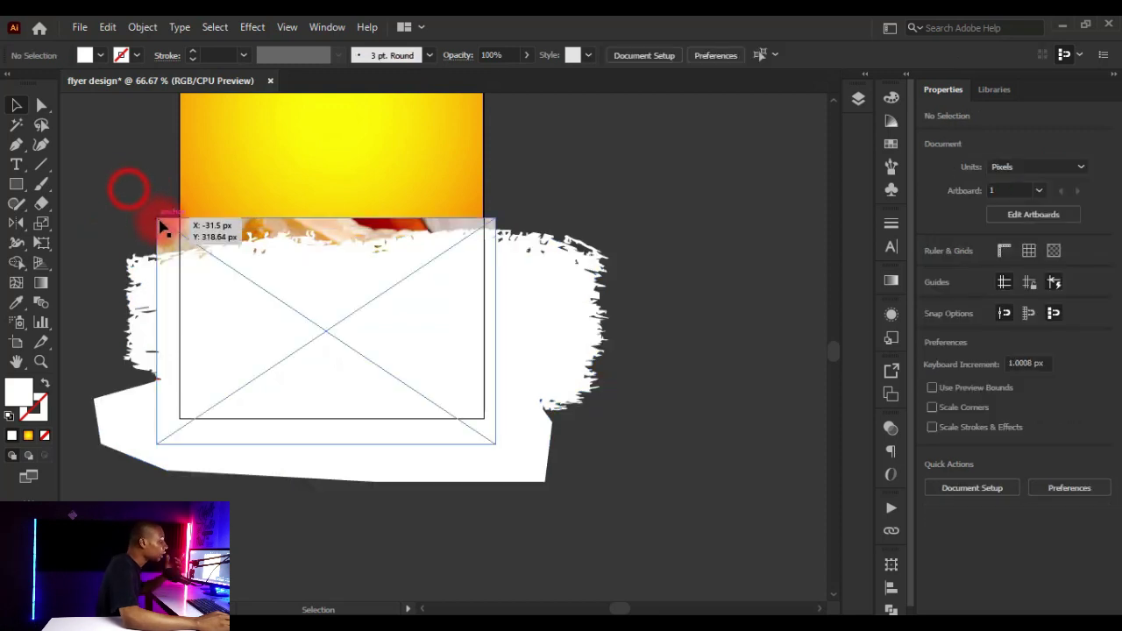
pyautogui.click(161, 227)
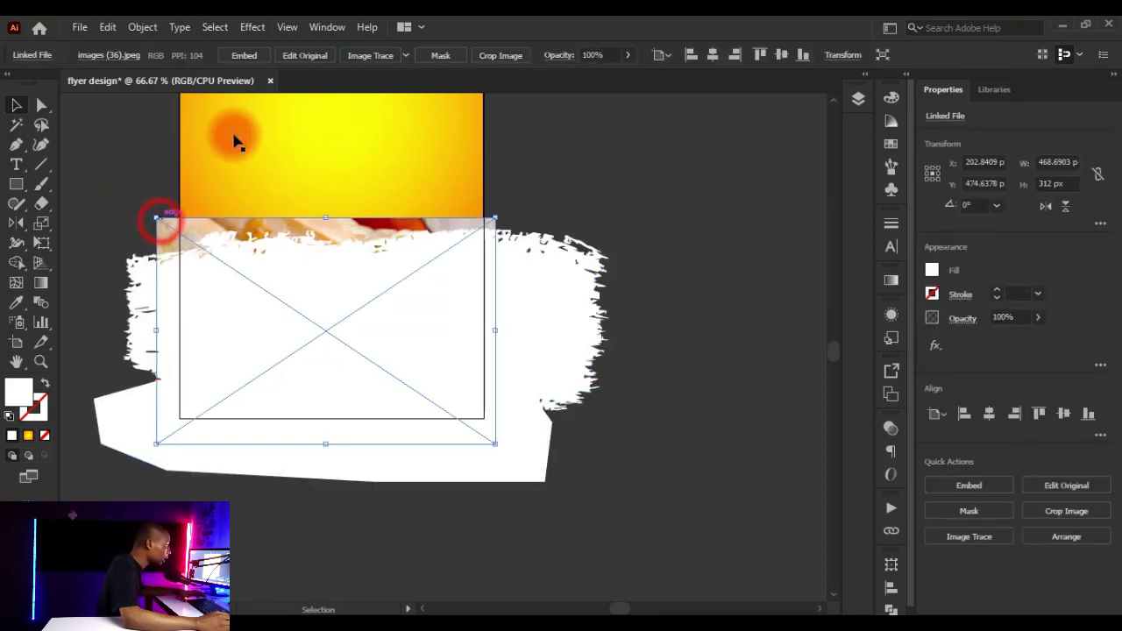
pyautogui.click(252, 60)
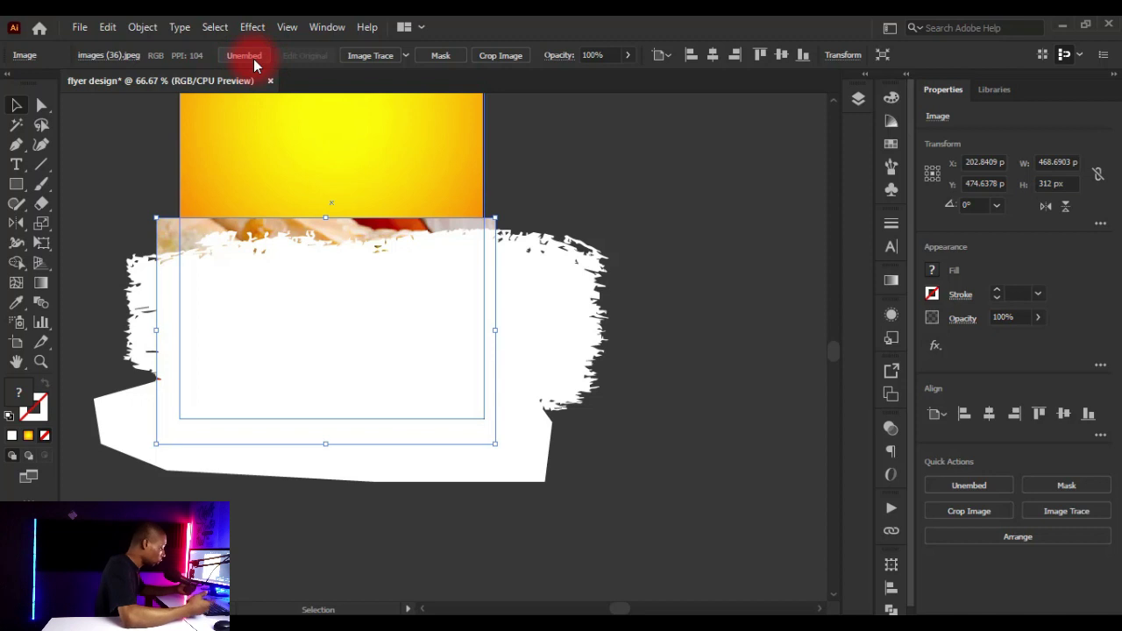
# Make a clipping mask of the embedded photo with the white brush shape, accepting the complex mask, and select the clip group
pyautogui.keyDown('shift'); pyautogui.click(557, 299); pyautogui.keyUp('shift')
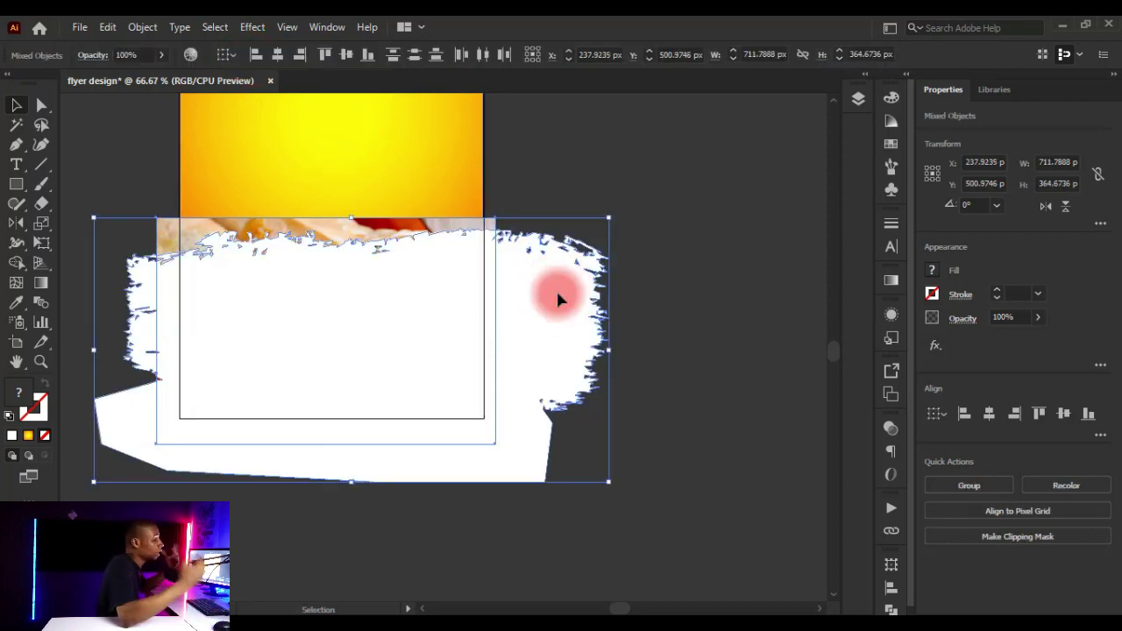
pyautogui.rightClick(559, 299)
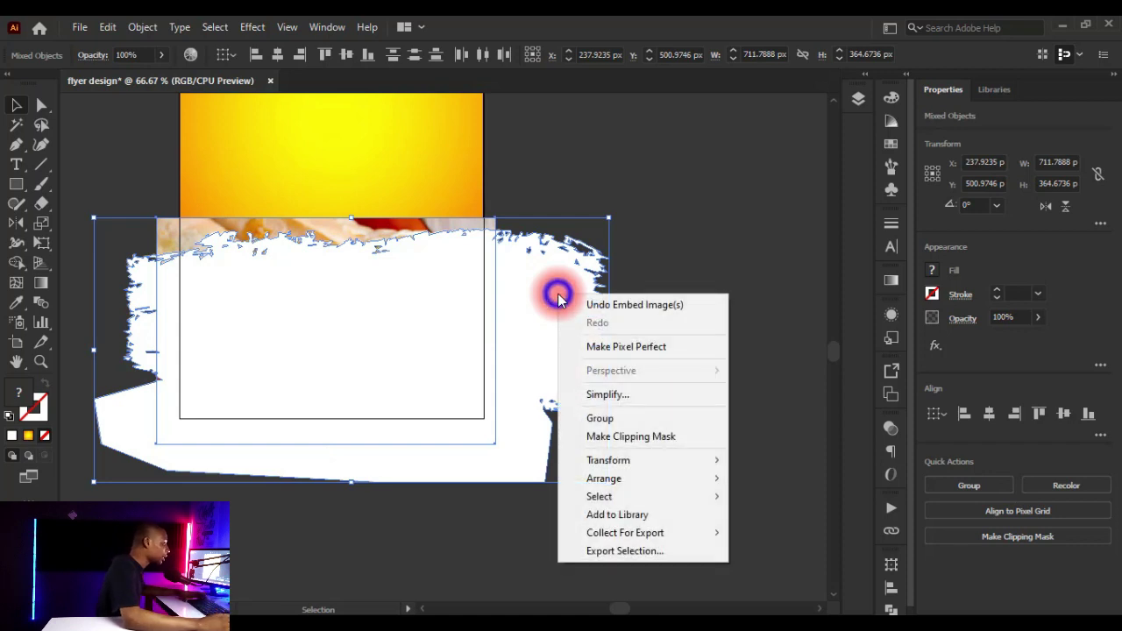
pyautogui.click(697, 435)
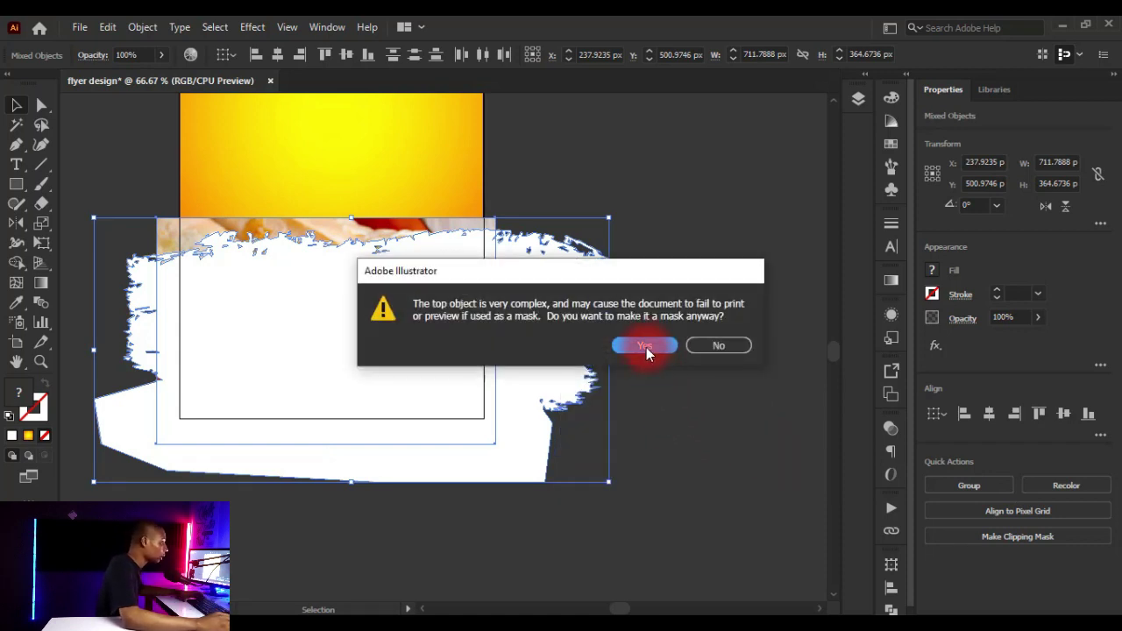
pyautogui.click(646, 346)
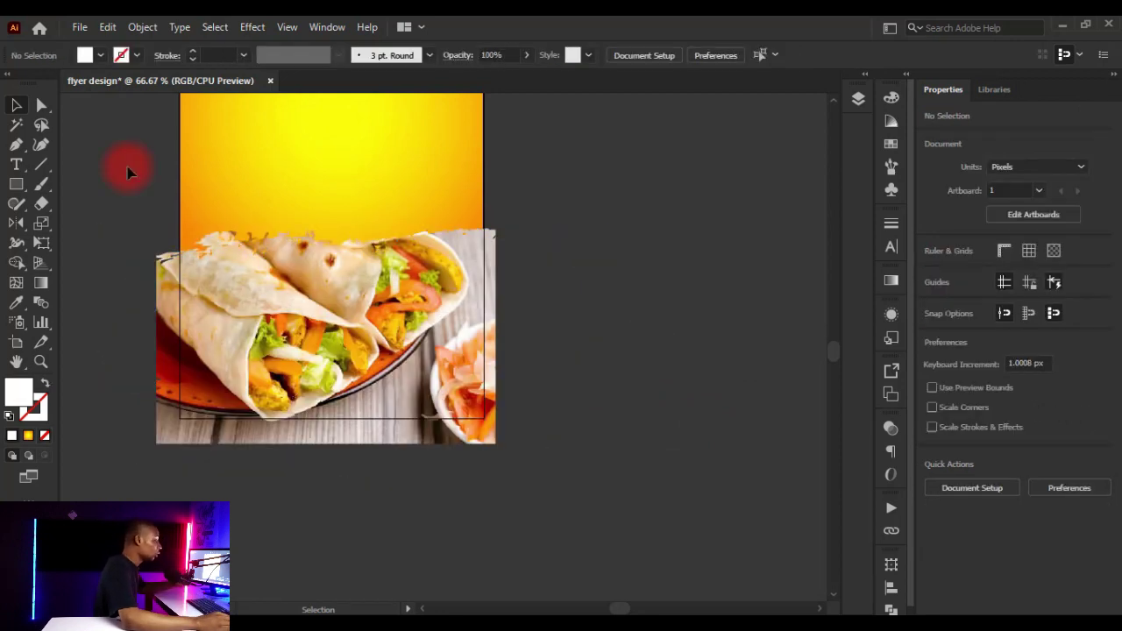
pyautogui.click(303, 341)
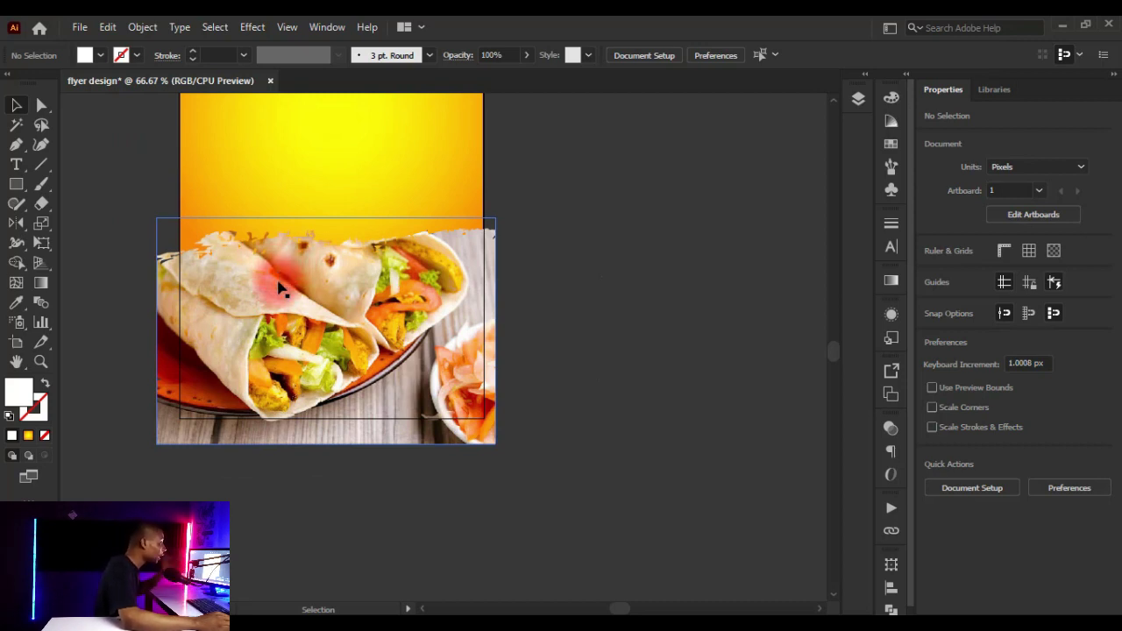
pyautogui.click(279, 292)
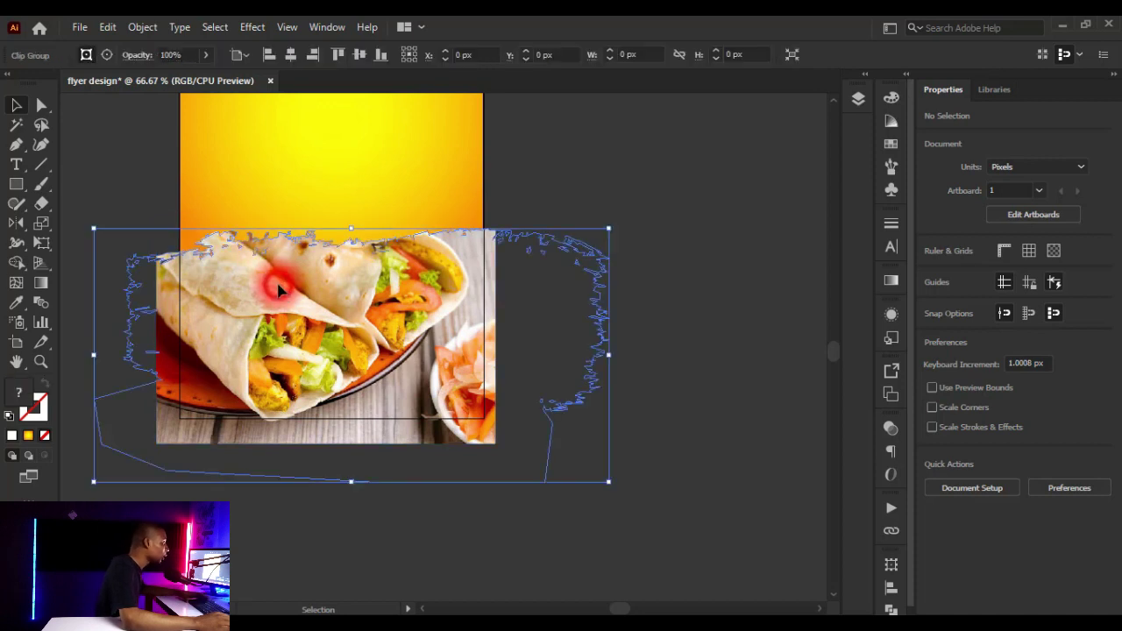
# Isolate the clip group and select the wrap photo inside it
pyautogui.rightClick(349, 292)
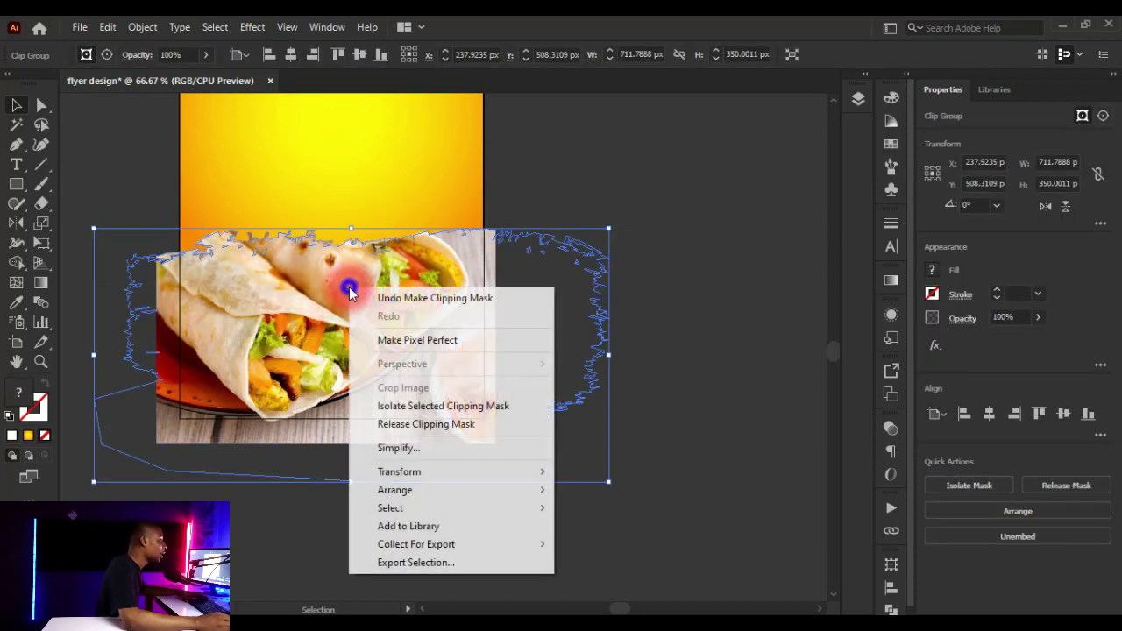
pyautogui.click(427, 407)
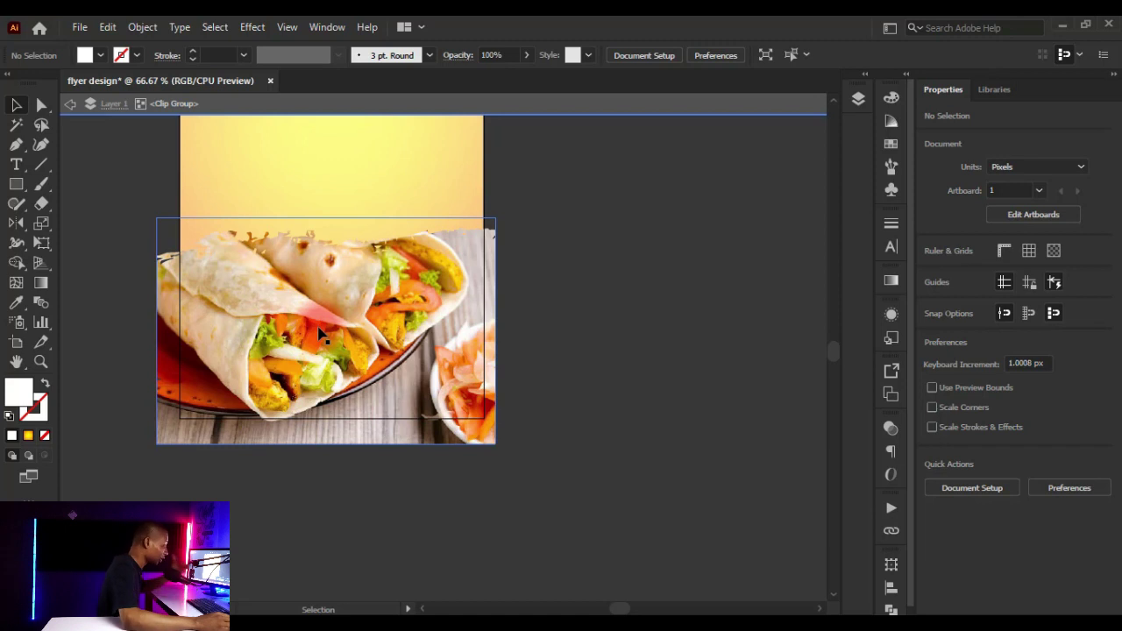
pyautogui.click(323, 317)
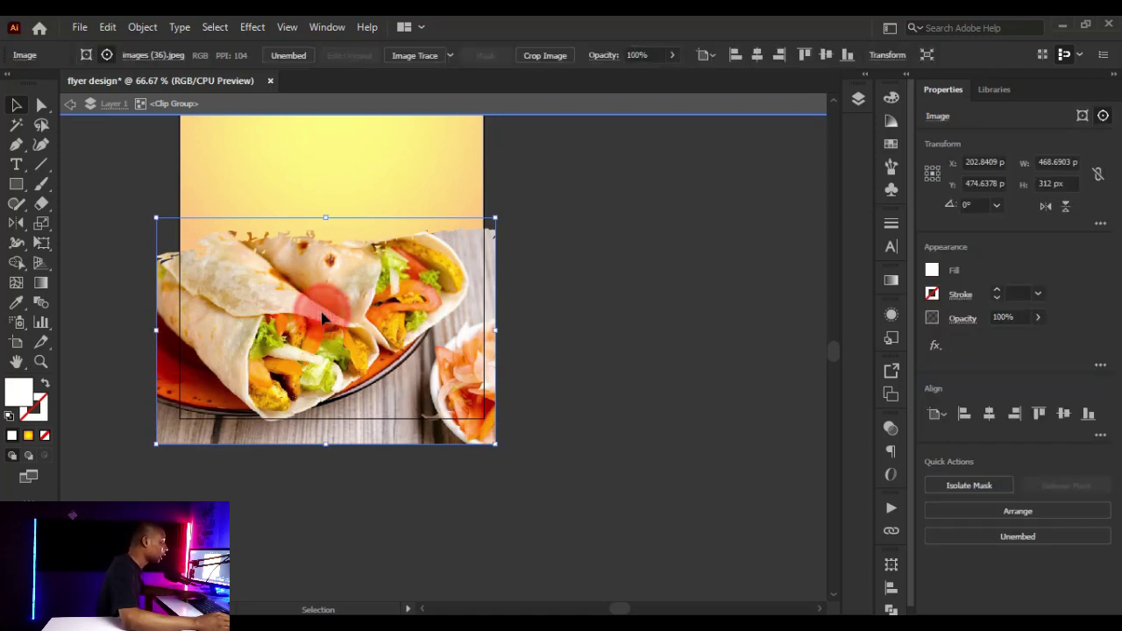
# Try the wrap photo at 27% opacity and return it to 100%
pyautogui.click(888, 431)
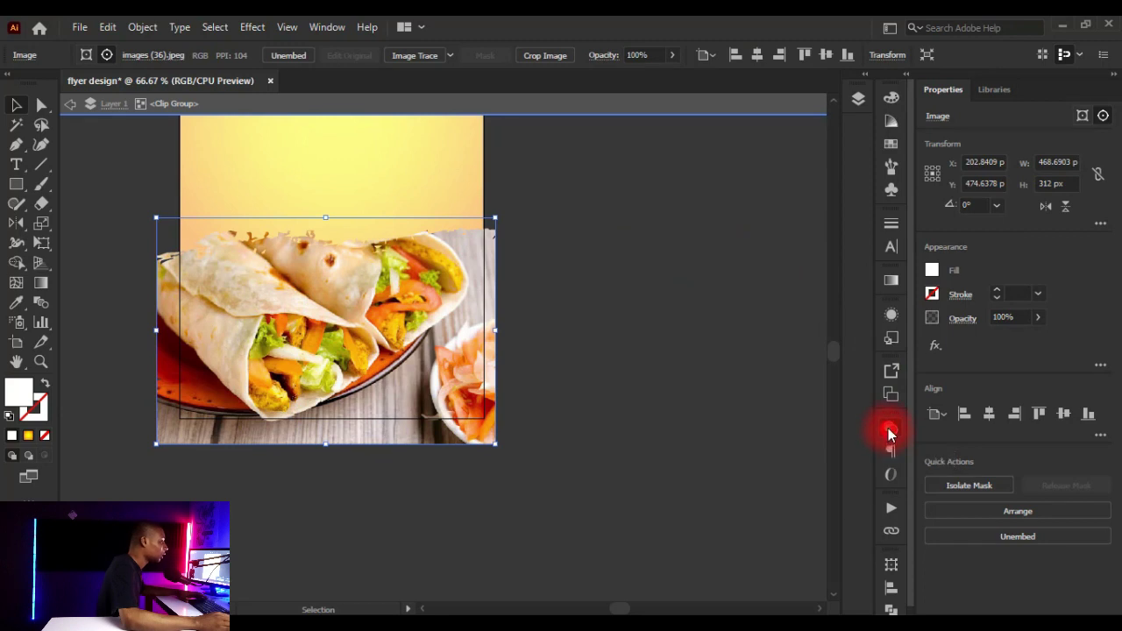
pyautogui.click(851, 445)
pyautogui.moveTo(848, 466); pyautogui.dragTo(803, 474)
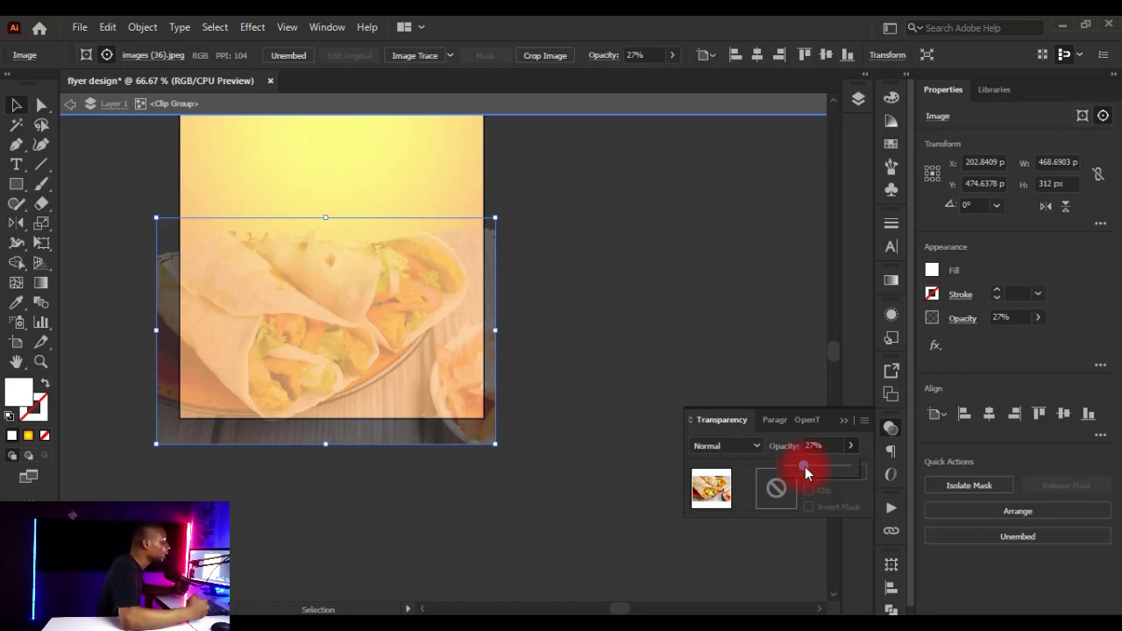
pyautogui.moveTo(805, 466); pyautogui.dragTo(854, 464)
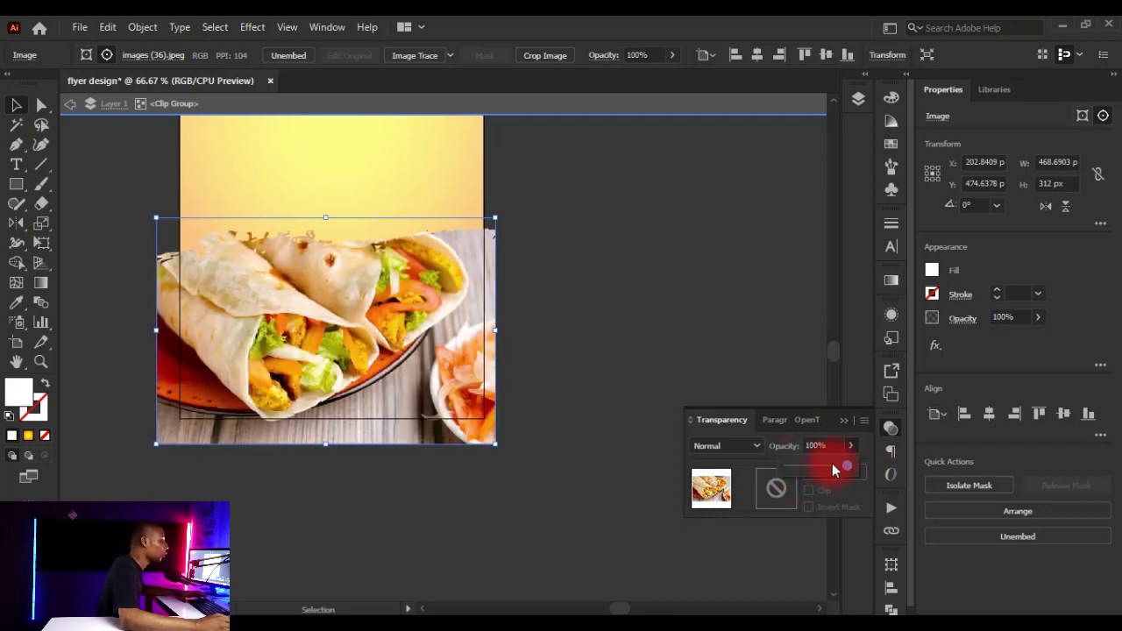
pyautogui.click(846, 423)
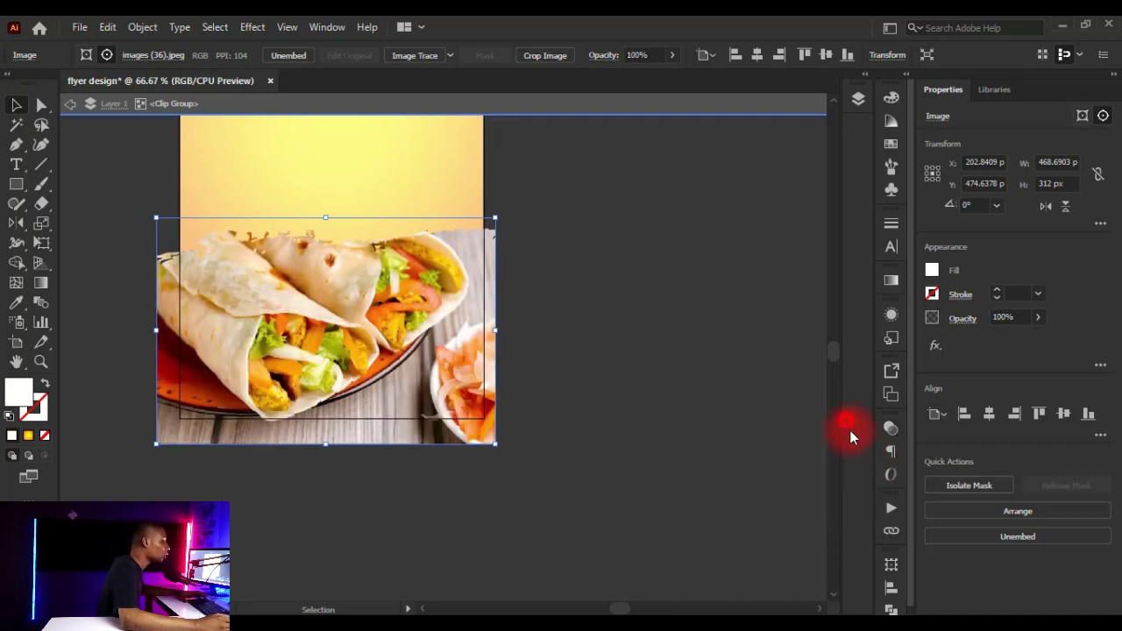
# Isolate the selected wrap photo within the clip group so that it alone can be edited
pyautogui.rightClick(378, 340)
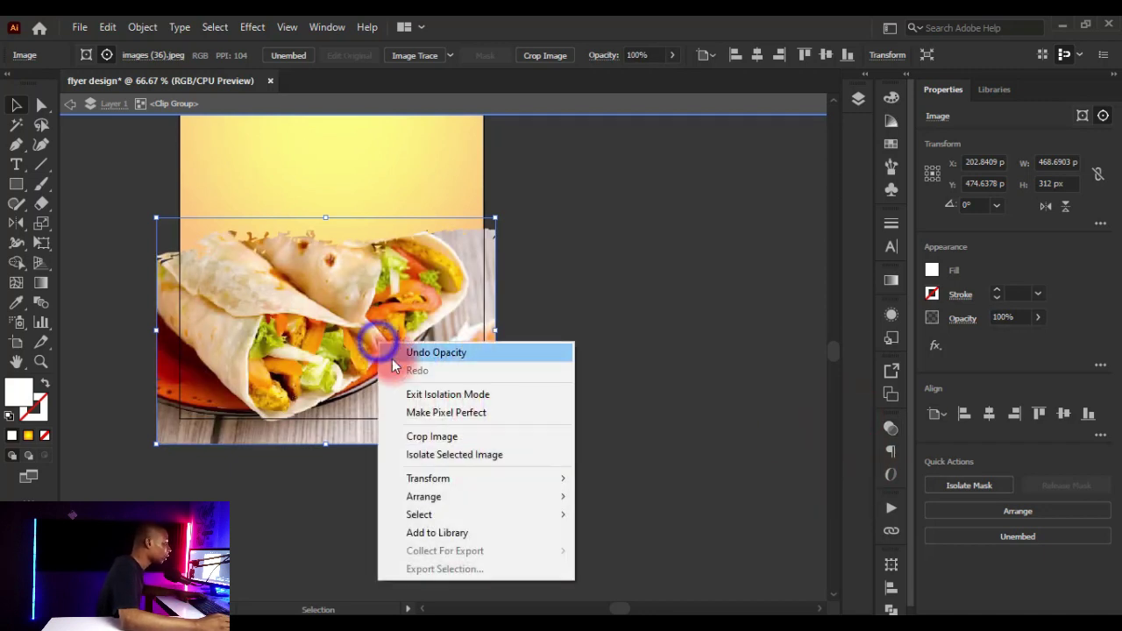
pyautogui.click(457, 457)
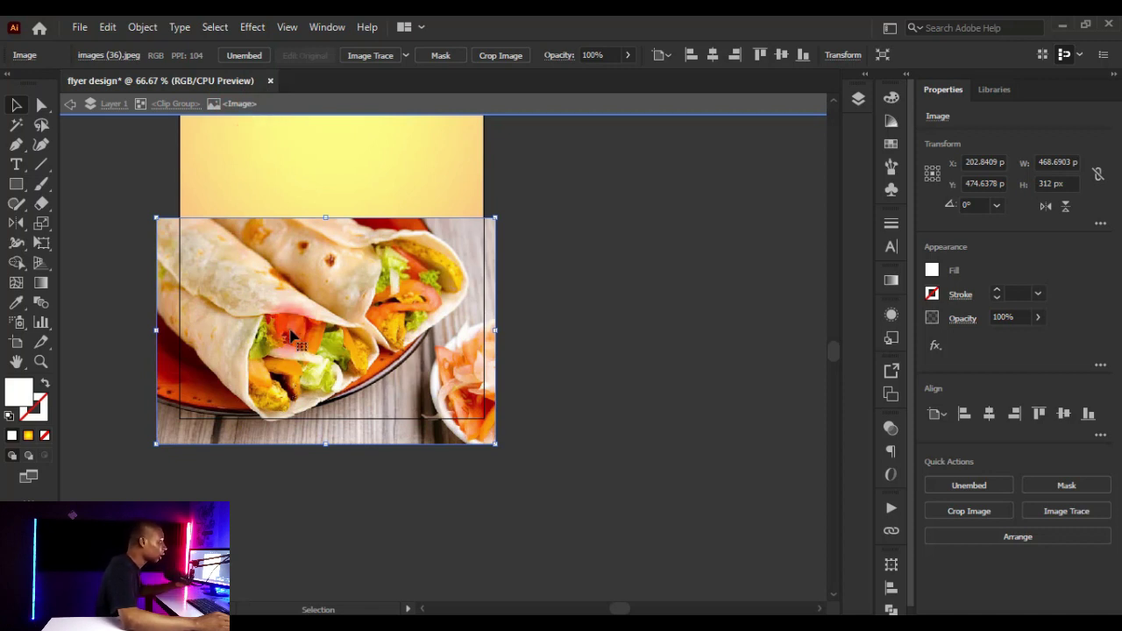
pyautogui.click(547, 285)
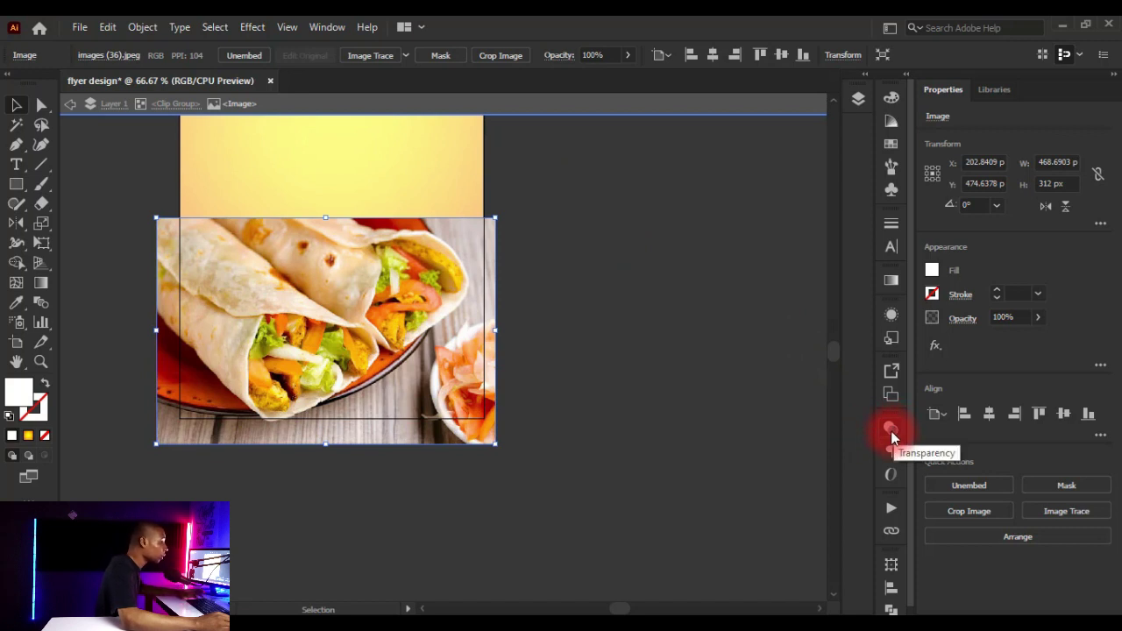
# Set the isolated wrap photo's opacity to 14% and leave isolation mode completely
pyautogui.click(327, 27)
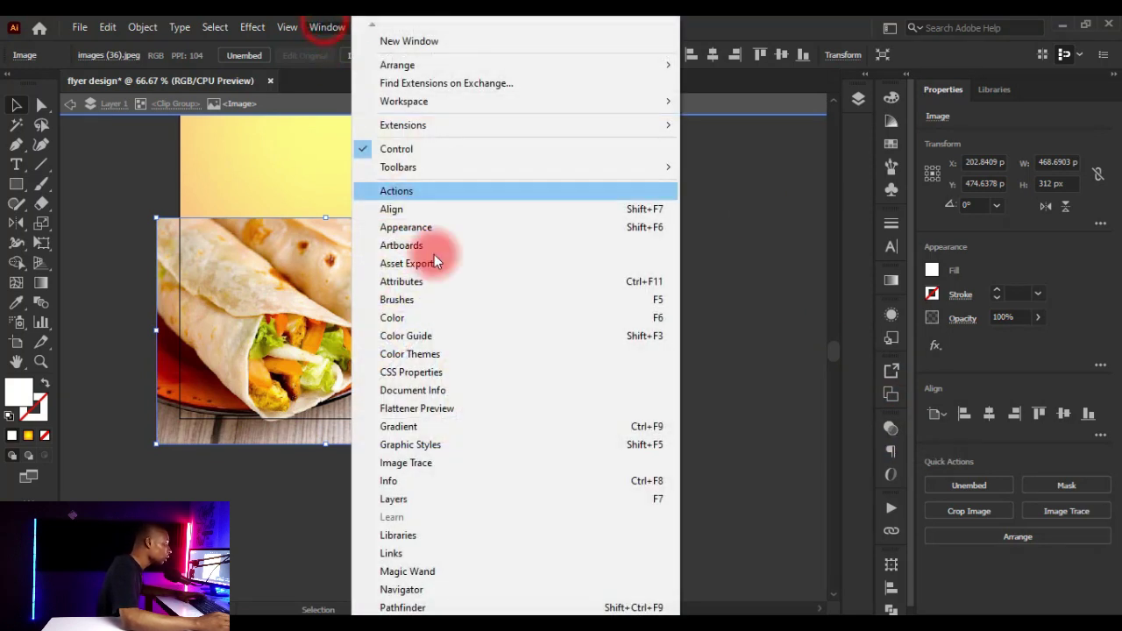
pyautogui.scroll(-1, 376, 610)
pyautogui.scroll(-9, 376, 610)
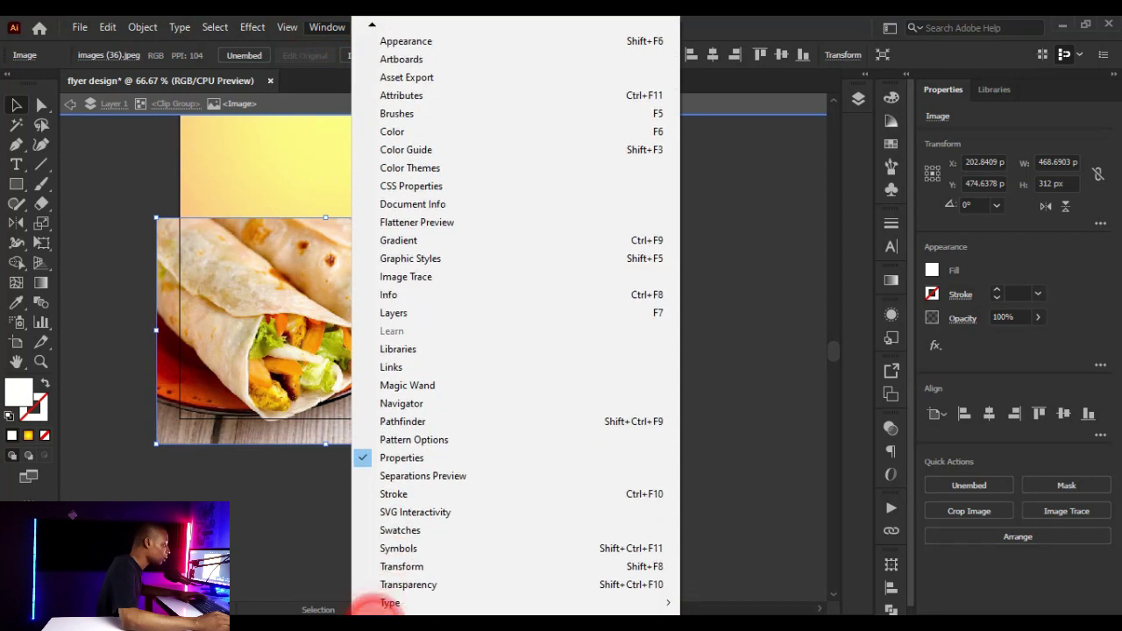
pyautogui.scroll(-2, 377, 605)
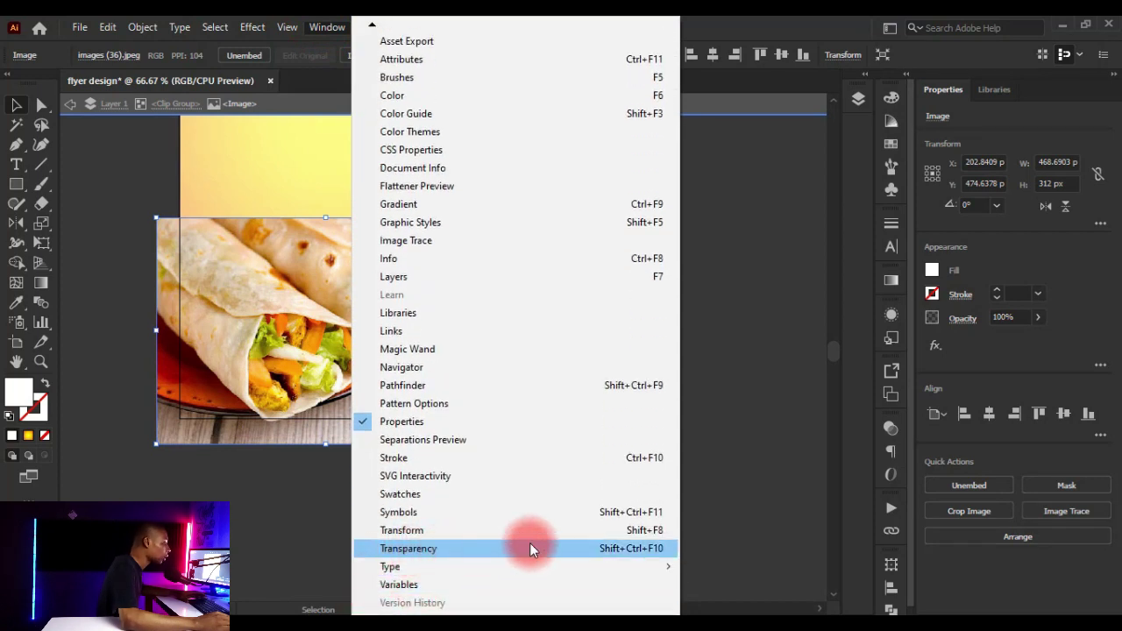
pyautogui.click(890, 427)
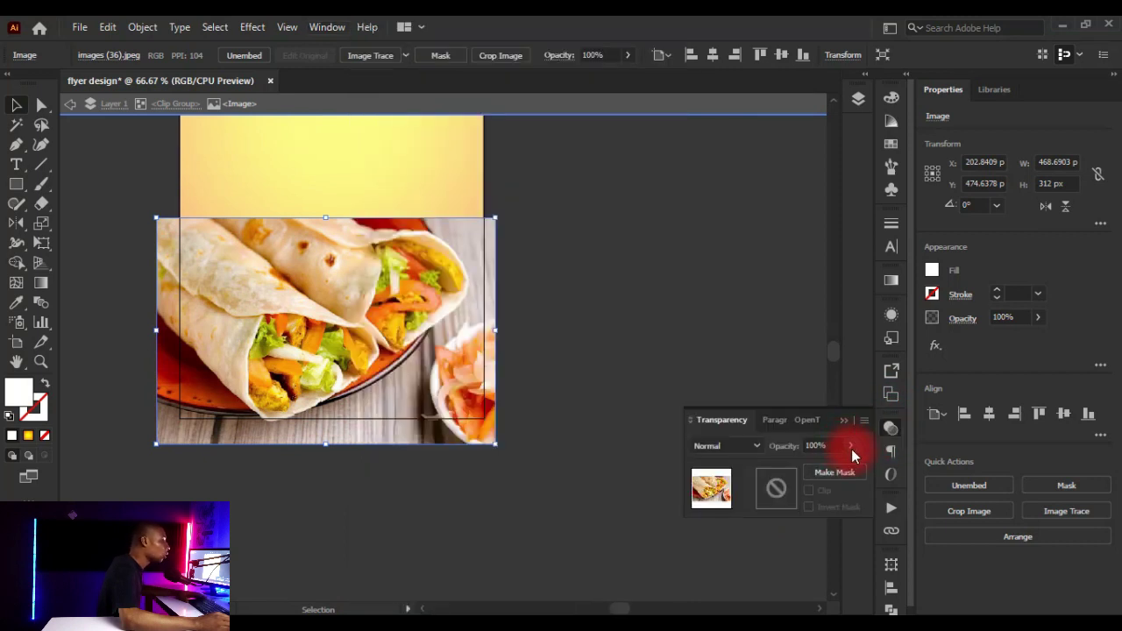
pyautogui.click(851, 446)
pyautogui.moveTo(847, 468); pyautogui.dragTo(790, 473)
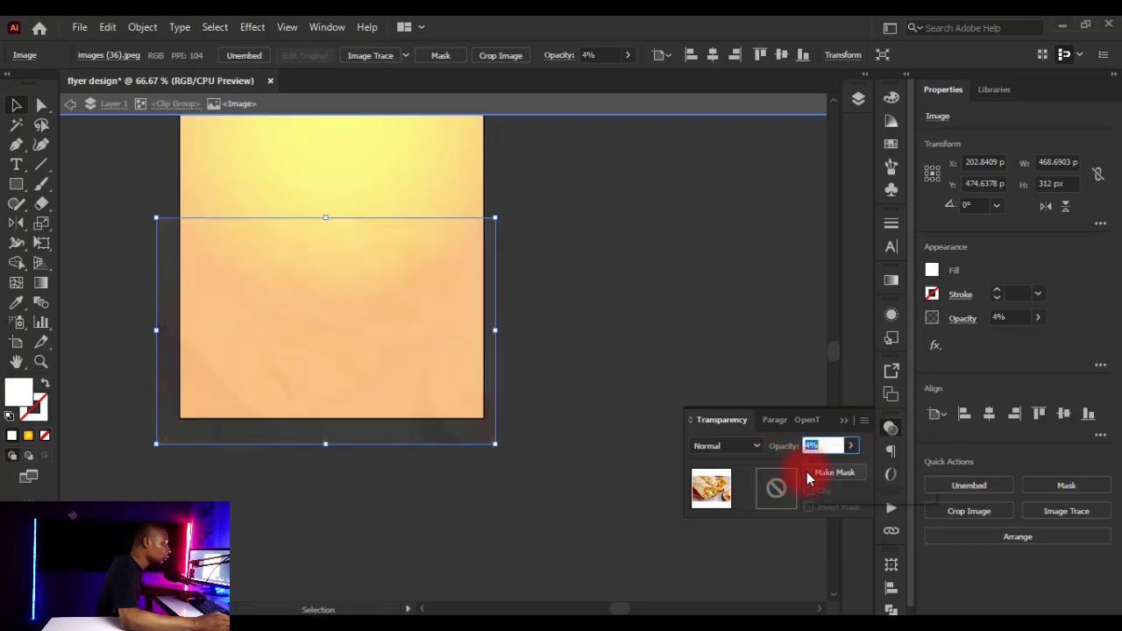
pyautogui.click(851, 446)
pyautogui.moveTo(790, 468); pyautogui.dragTo(796, 474)
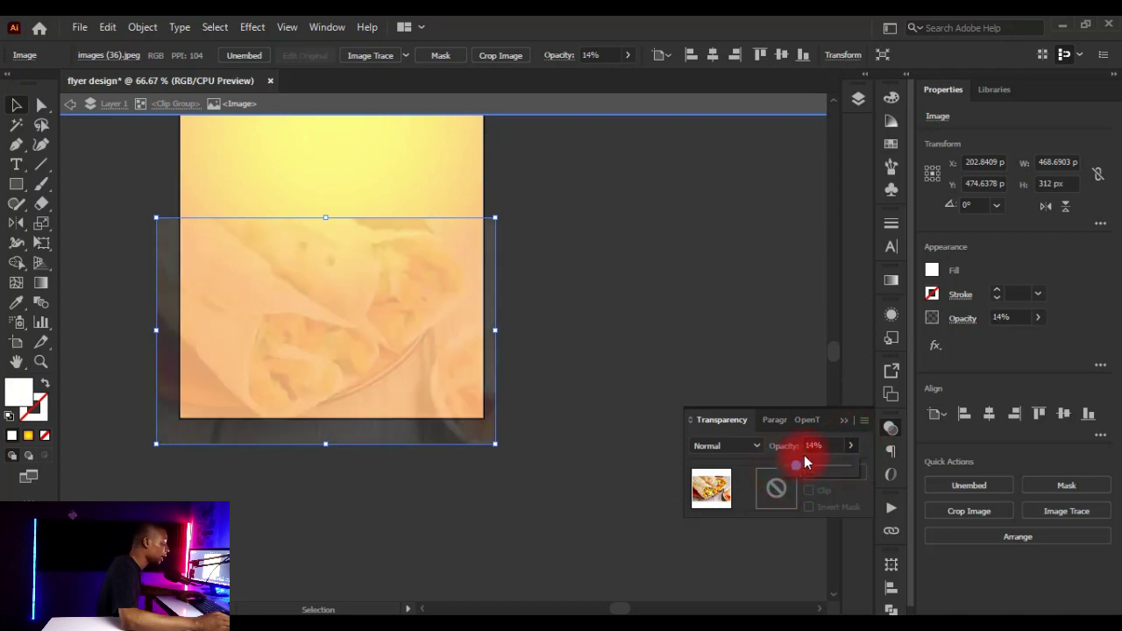
pyautogui.click(842, 420)
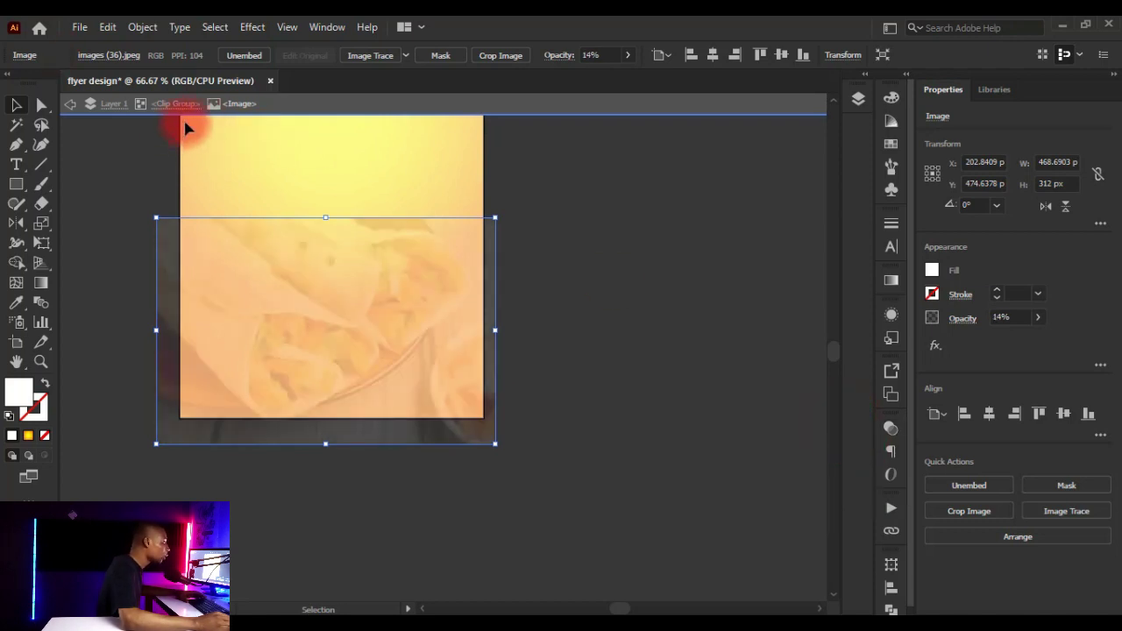
pyautogui.click(110, 105)
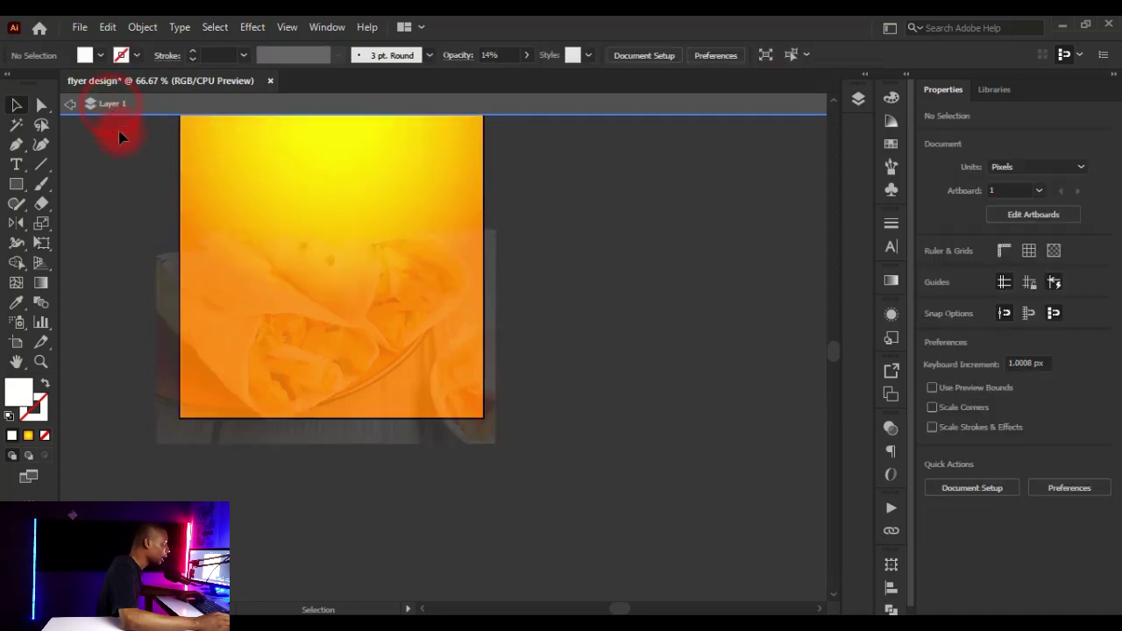
pyautogui.click(67, 106)
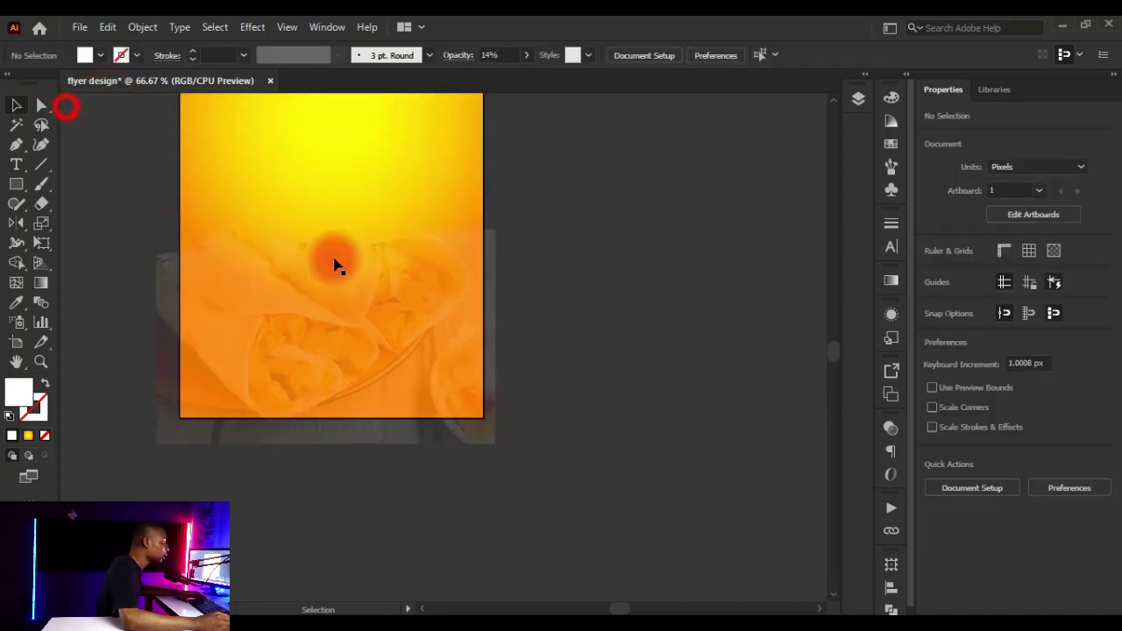
# Fill the clip group's brush-stroke shape with white, without a stroke, and deselect it
pyautogui.click(364, 338)
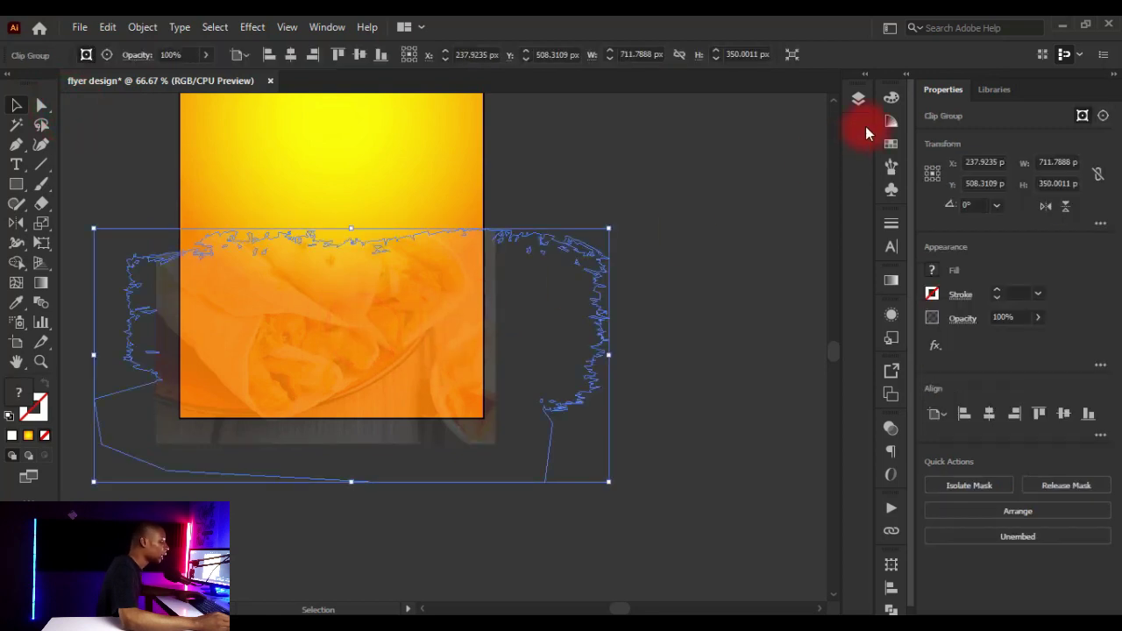
pyautogui.click(892, 100)
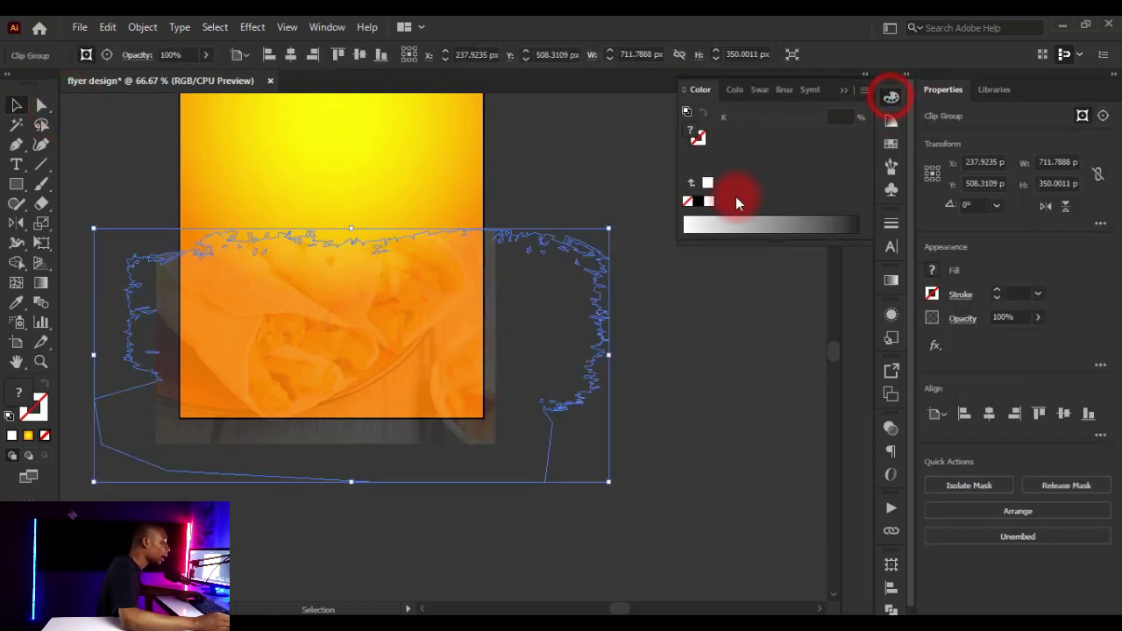
pyautogui.click(708, 204)
pyautogui.click(844, 91)
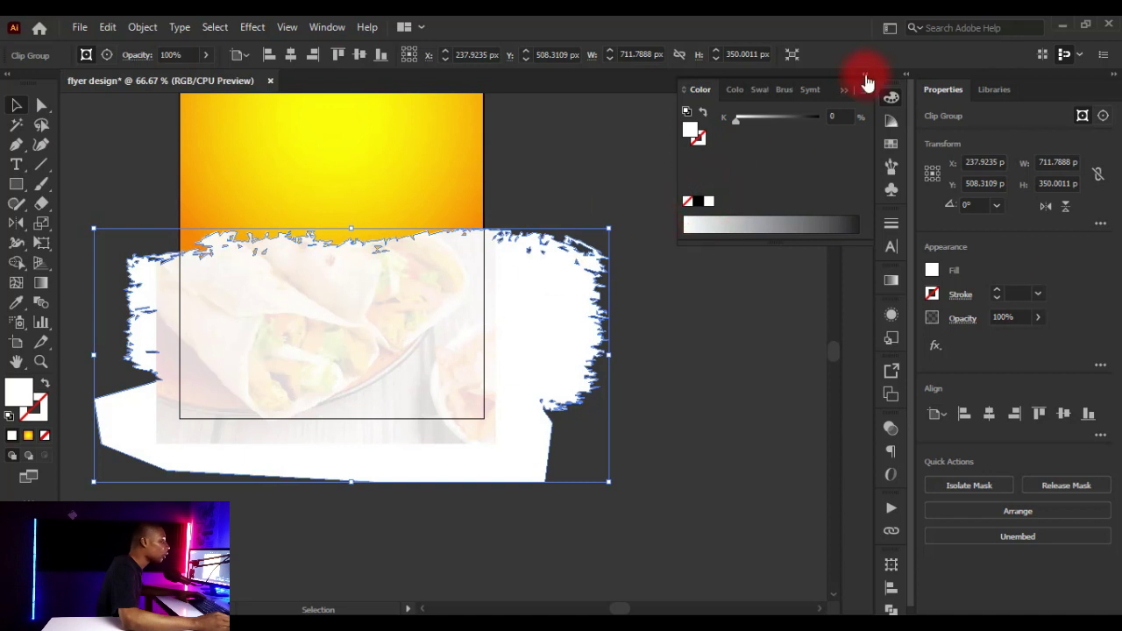
pyautogui.click(21, 392)
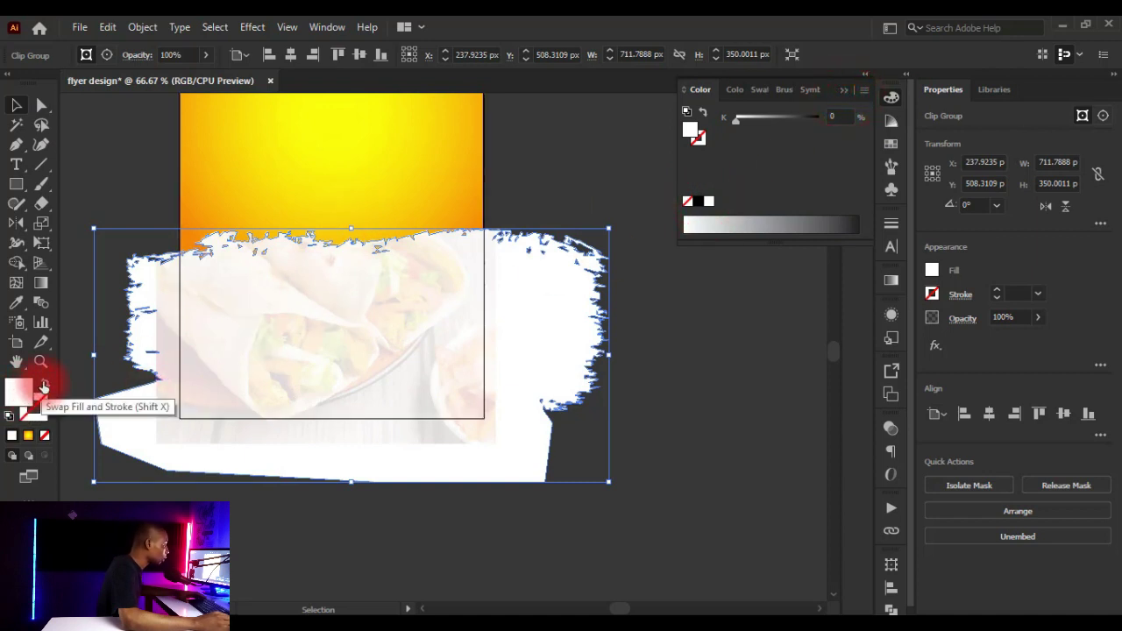
pyautogui.click(42, 407)
pyautogui.click(26, 396)
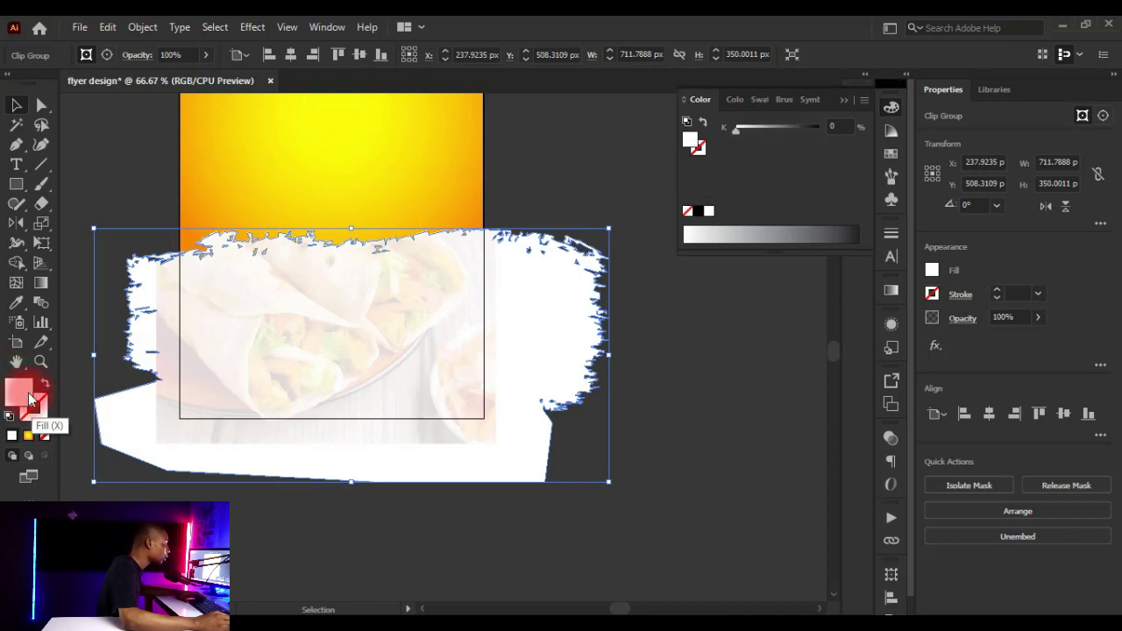
pyautogui.click(708, 212)
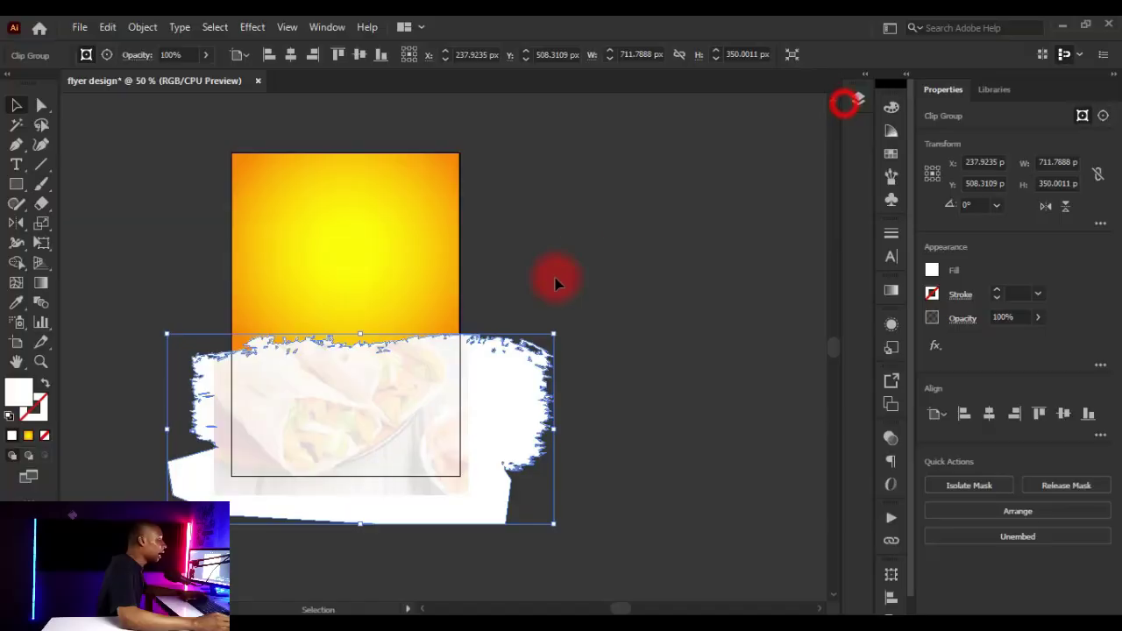
pyautogui.click(588, 245)
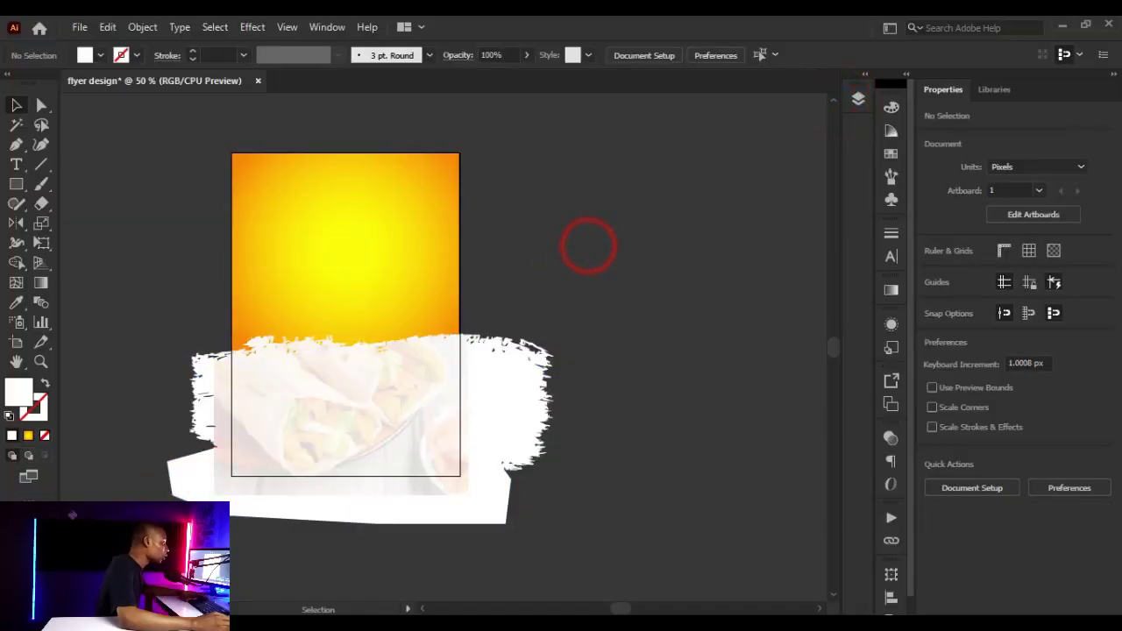
# Bring the image SHAWARMA.png from the file window into the flyer document as a linked file
pyautogui.hotkey('alt', 'Tab')
pyautogui.click(437, 230)
pyautogui.moveTo(619, 230); pyautogui.dragTo(351, 362)
pyautogui.scroll(-1, 569, 304)
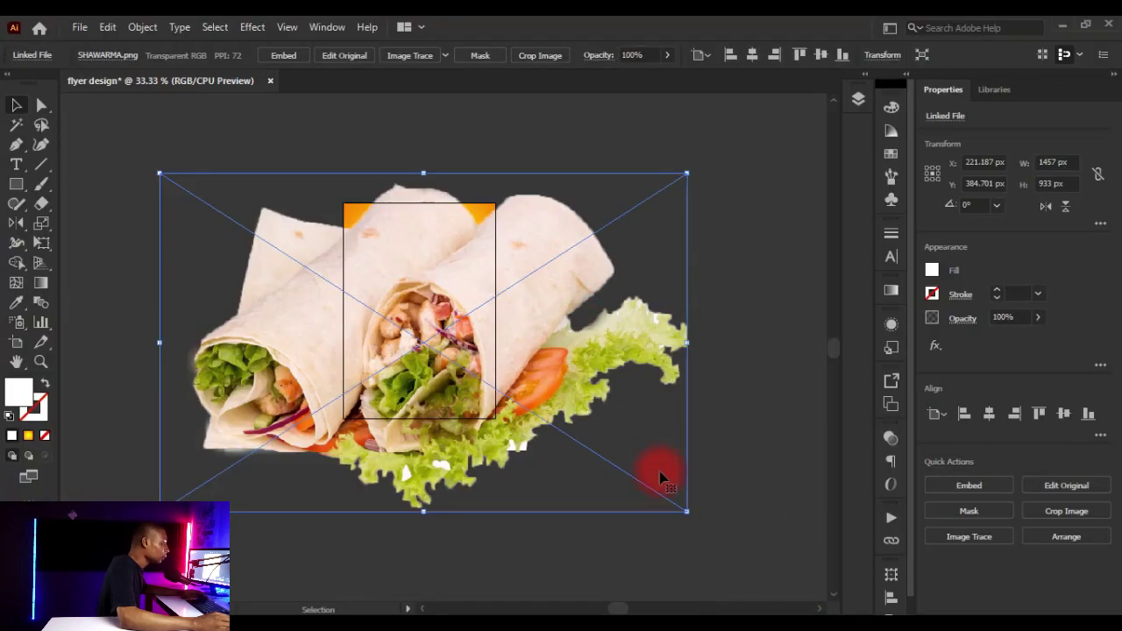
# Scale the shawarma image down to about 379 px wide by 243 px high and place it over the brush shape's upper edge
pyautogui.moveTo(688, 513)
pyautogui.mouseDown()
pyautogui.moveTo(368, 325)
pyautogui.moveTo(351, 297)
pyautogui.mouseUp()
pyautogui.moveTo(296, 272)
pyautogui.mouseDown()
pyautogui.moveTo(415, 370)
pyautogui.moveTo(510, 413)
pyautogui.moveTo(514, 401)
pyautogui.moveTo(468, 350)
pyautogui.moveTo(438, 343)
pyautogui.moveTo(540, 472)
pyautogui.moveTo(522, 435)
pyautogui.mouseUp()
pyautogui.hotkey('ctrl', '1')
pyautogui.scroll(-1, 439, 376)
pyautogui.moveTo(420, 348); pyautogui.dragTo(414, 337)
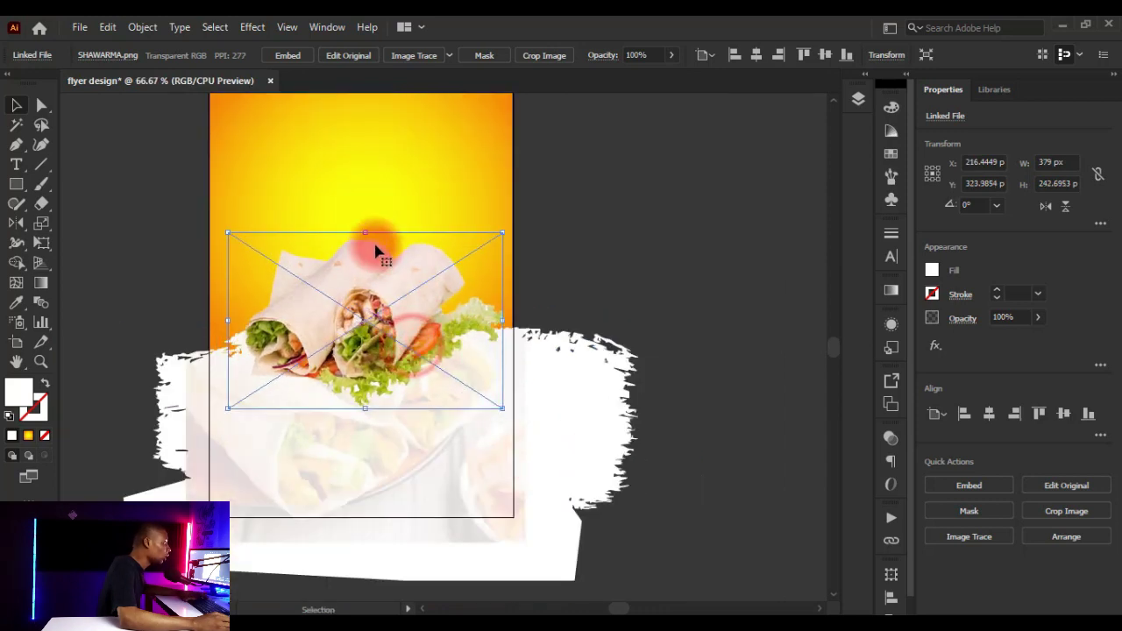
pyautogui.scroll(-1, 375, 252)
pyautogui.scroll(1, 399, 290)
# Embed the linked SHAWARMA.png image in the document
pyautogui.click(285, 56)
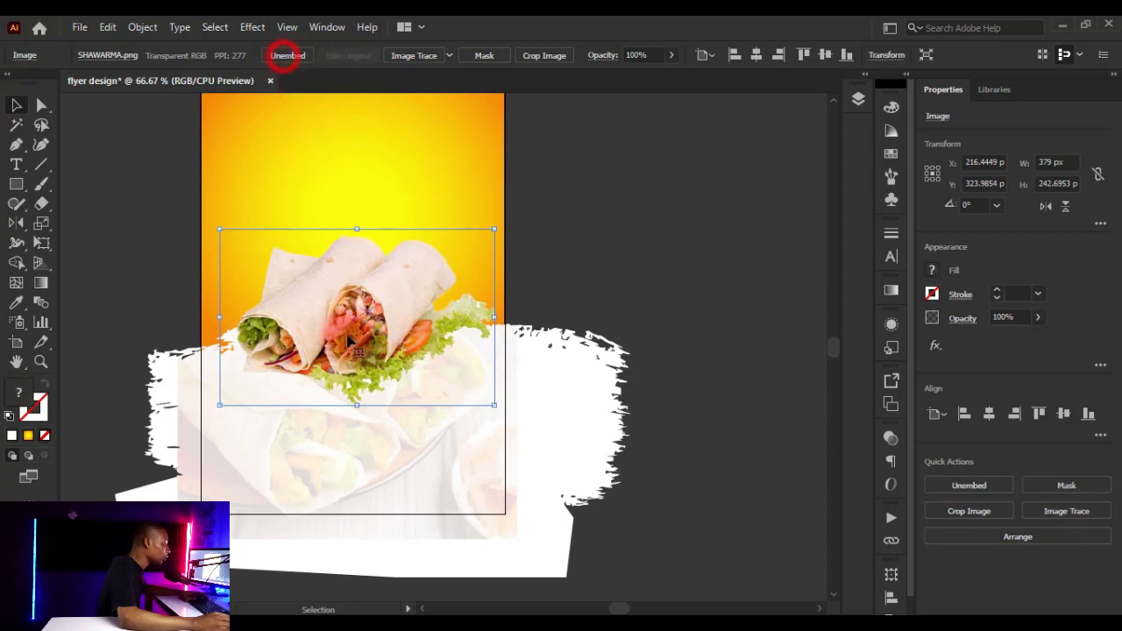
pyautogui.scroll(1, 356, 363)
pyautogui.scroll(-1, 368, 354)
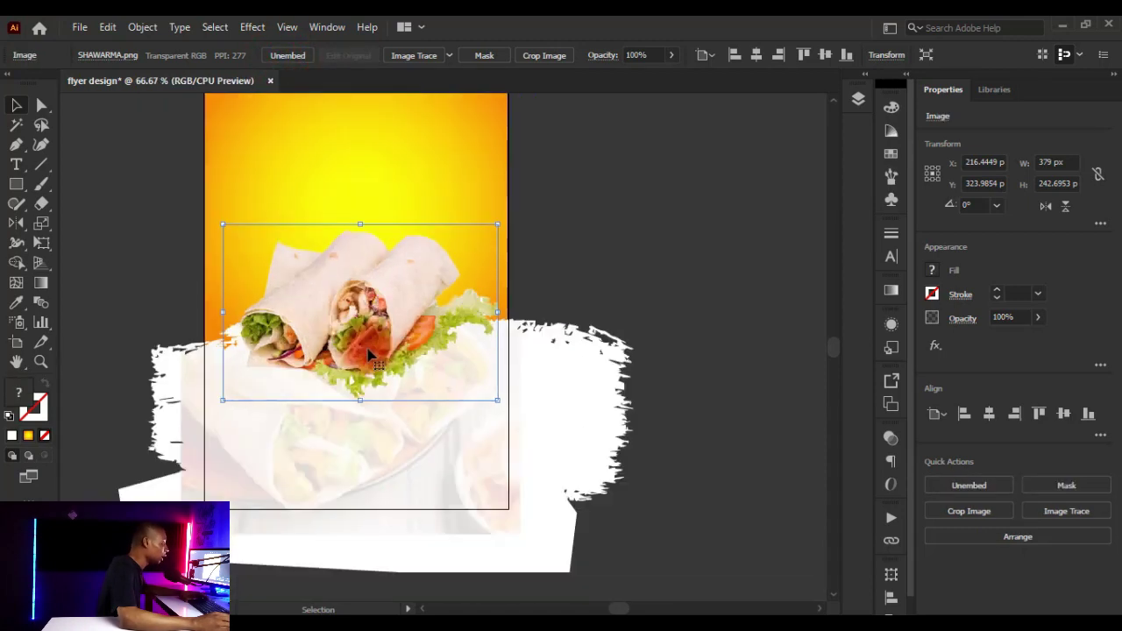
pyautogui.scroll(1, 368, 354)
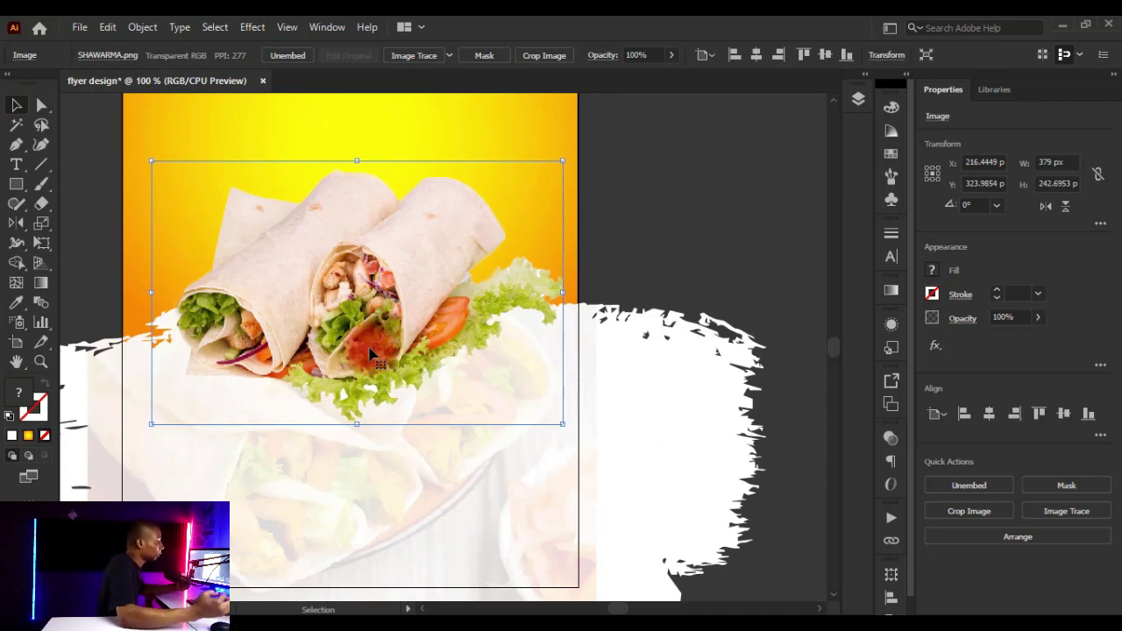
# Apply a Drop Shadow to the shawarma image with Multiply mode, 40% opacity, 7 px X and Y offsets and 7 px blur
pyautogui.moveTo(560, 226); pyautogui.dragTo(514, 230)
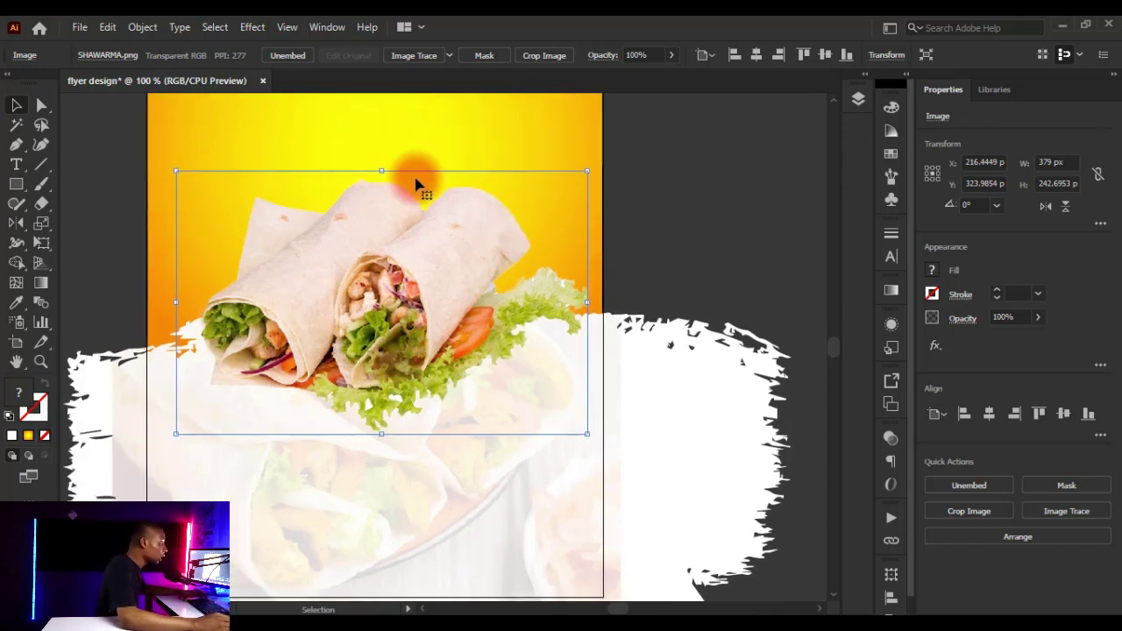
pyautogui.click(252, 27)
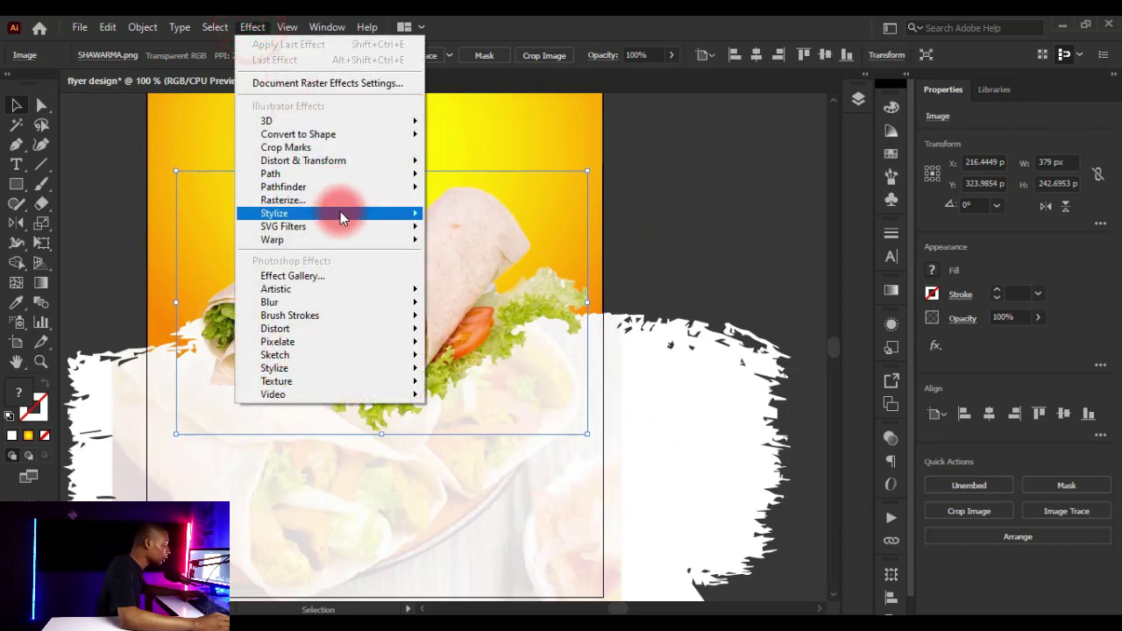
pyautogui.moveTo(340, 212)
pyautogui.click(467, 219)
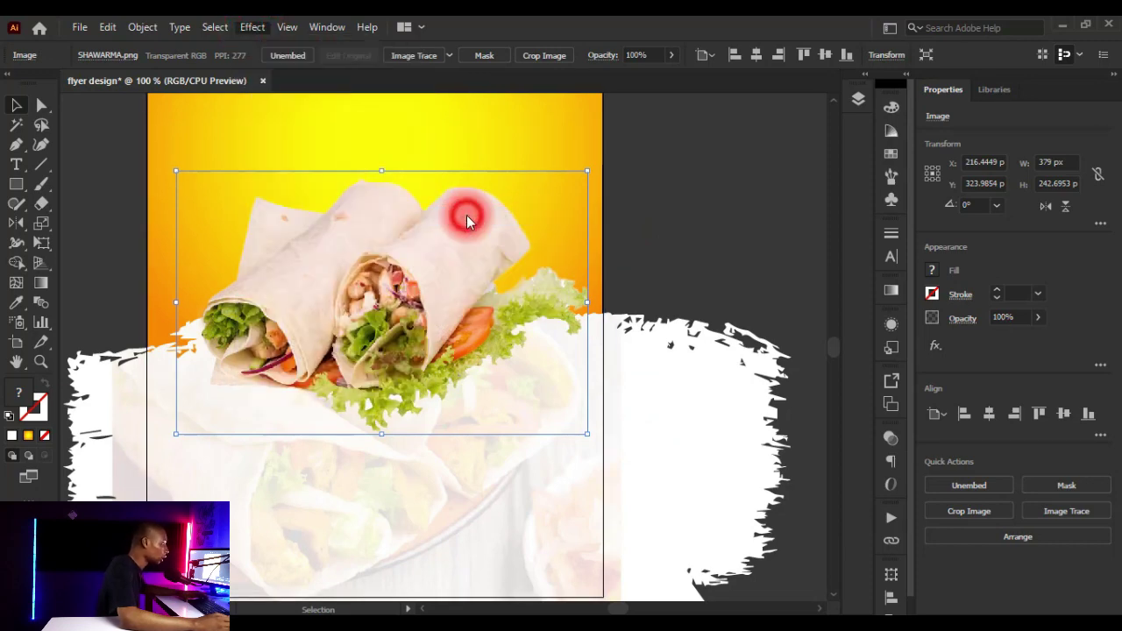
pyautogui.moveTo(516, 203); pyautogui.dragTo(738, 161)
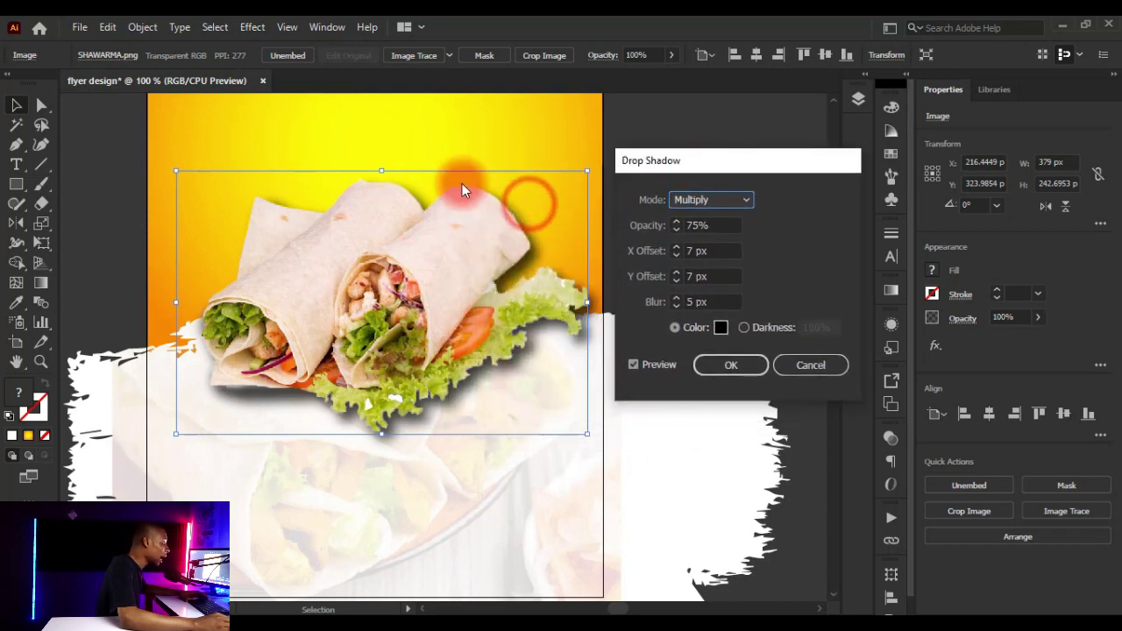
pyautogui.click(693, 301)
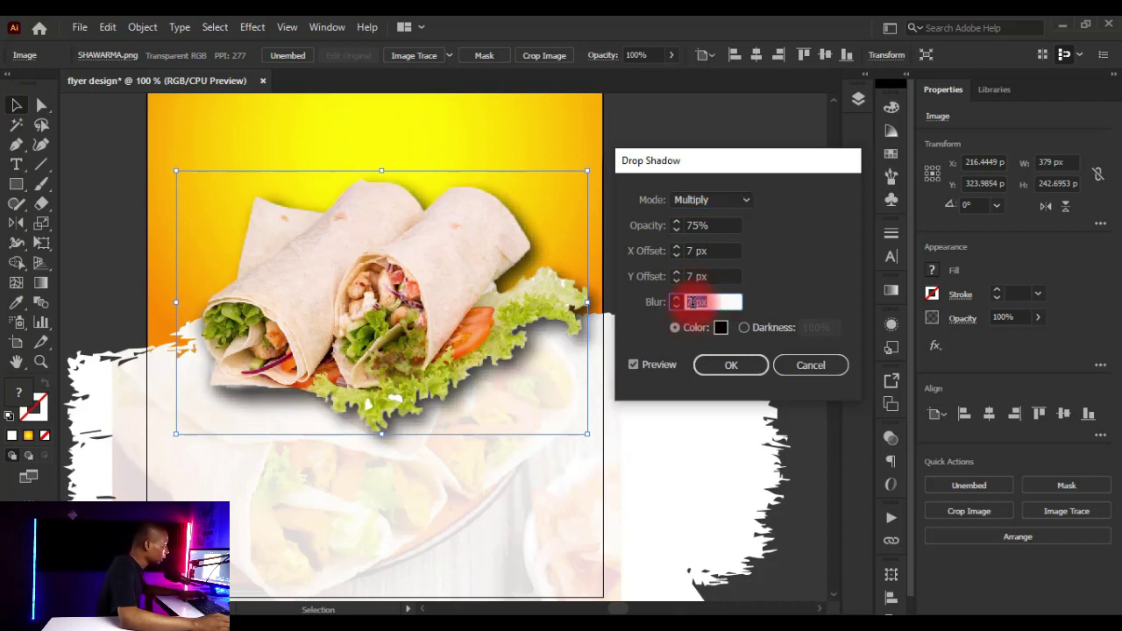
pyautogui.click(692, 225)
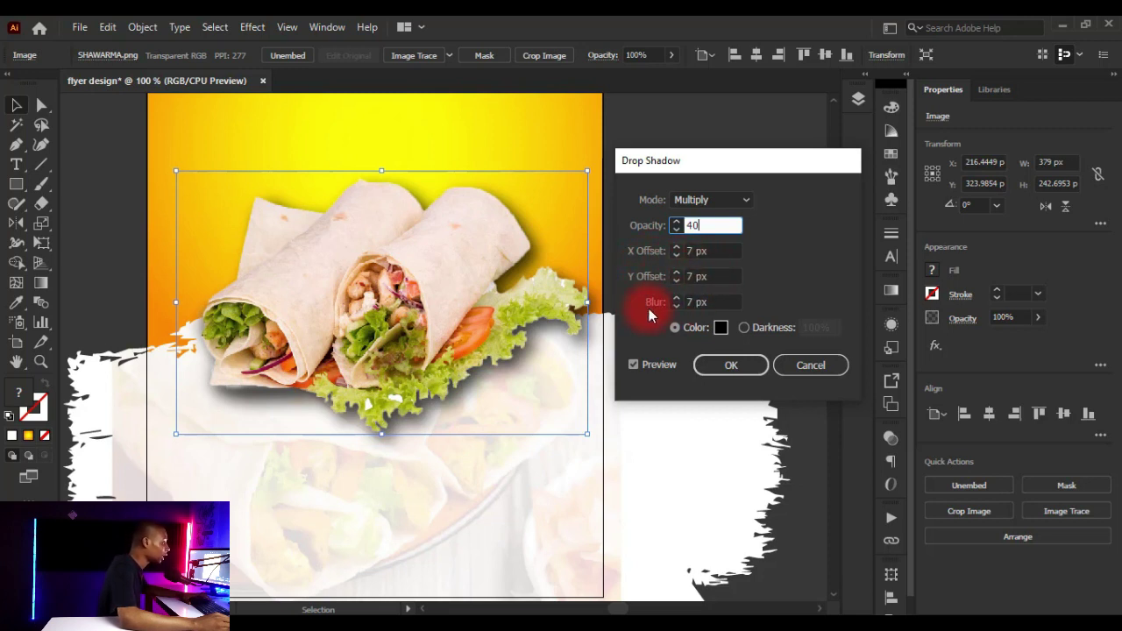
pyautogui.click(736, 365)
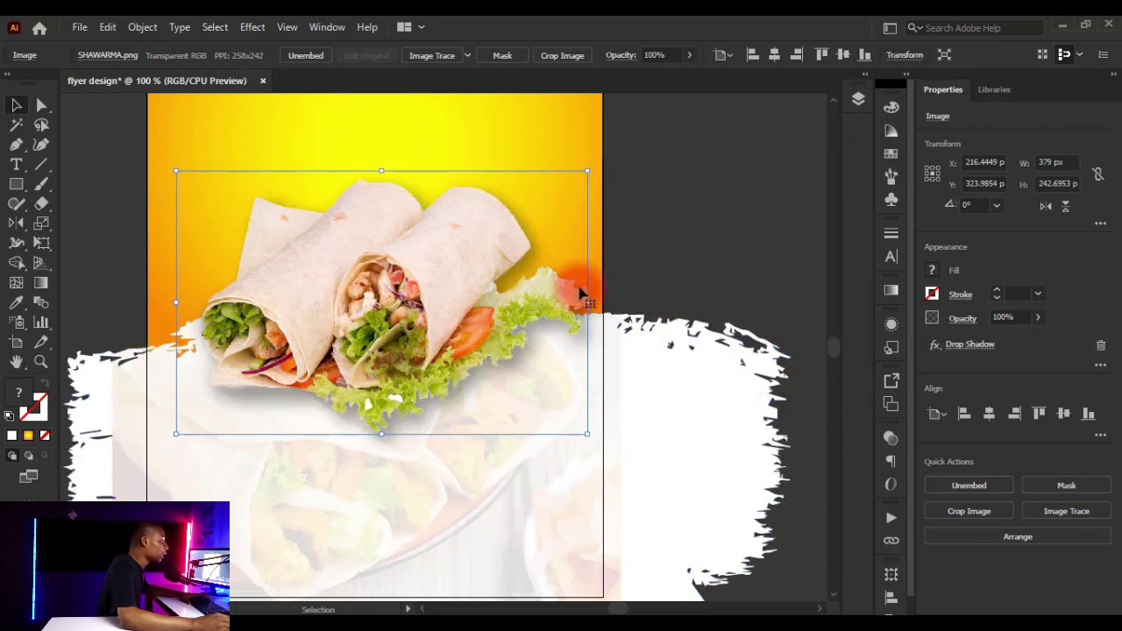
# Display the shawarma image's appearance attributes and find the Appearance entry among the available panels
pyautogui.hotkey('ctrl', '-')
pyautogui.hotkey('ctrl', '-')
pyautogui.scroll(1, 554, 305)
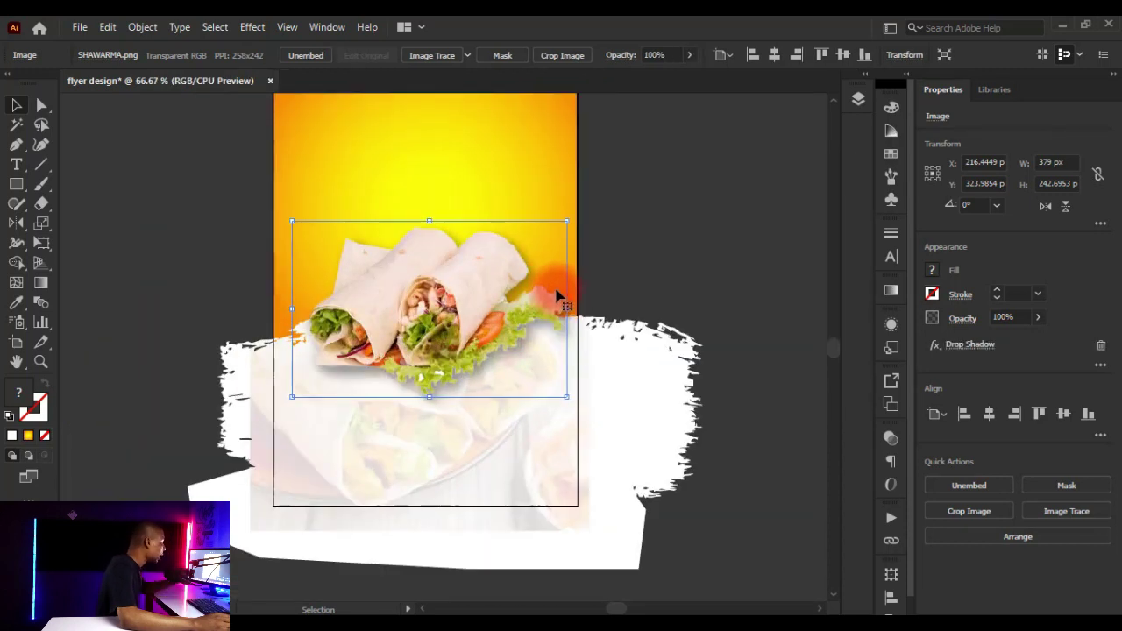
pyautogui.scroll(1, 554, 291)
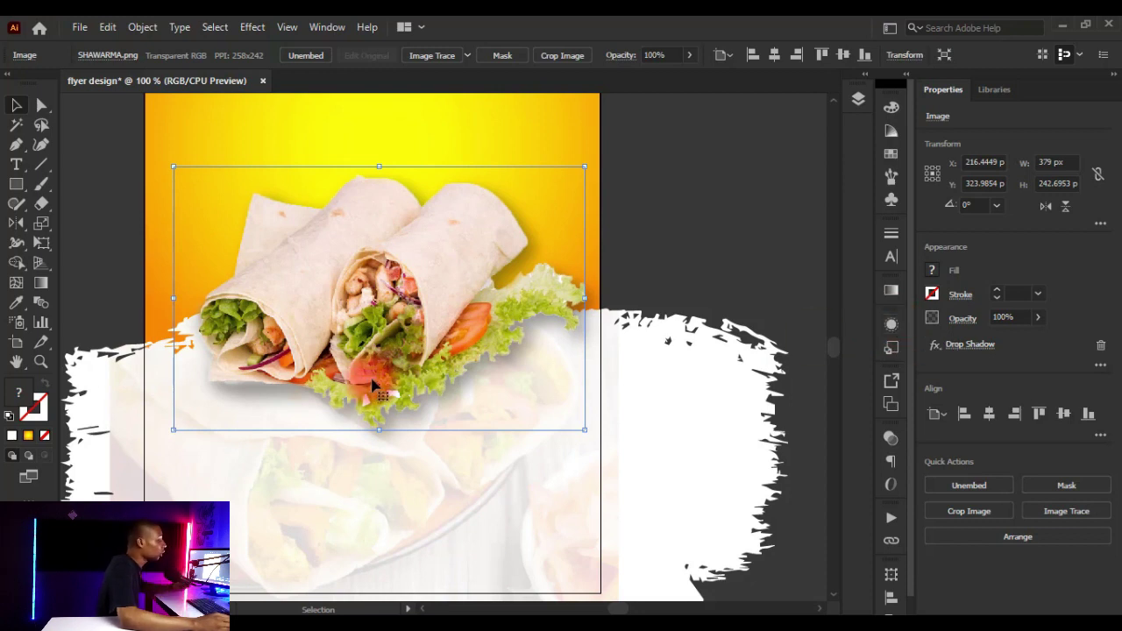
pyautogui.click(891, 324)
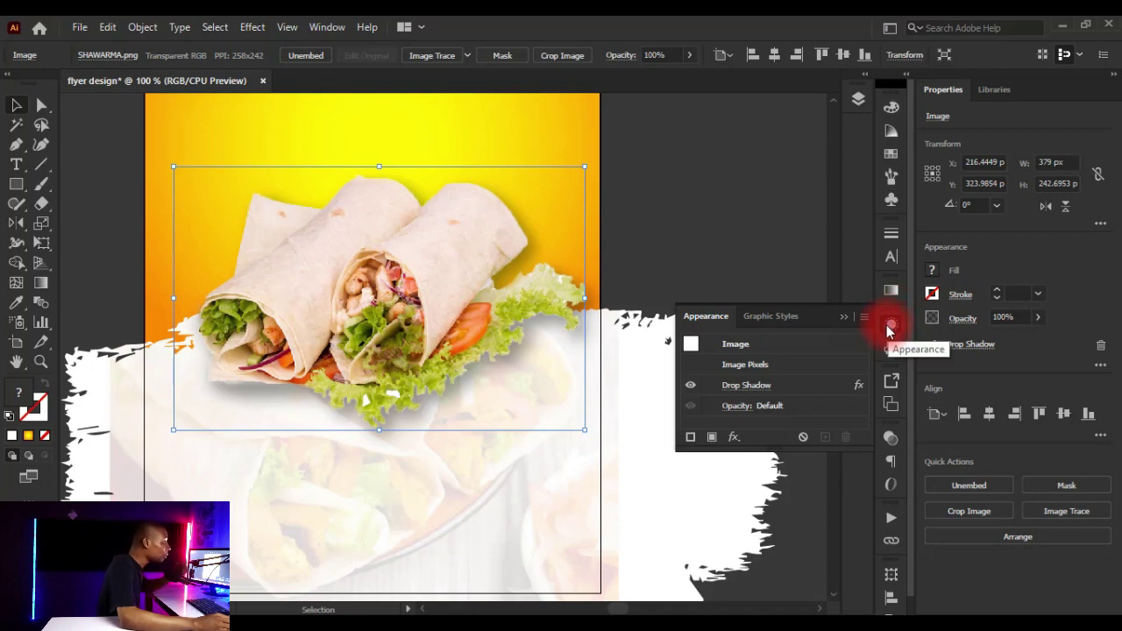
pyautogui.click(330, 28)
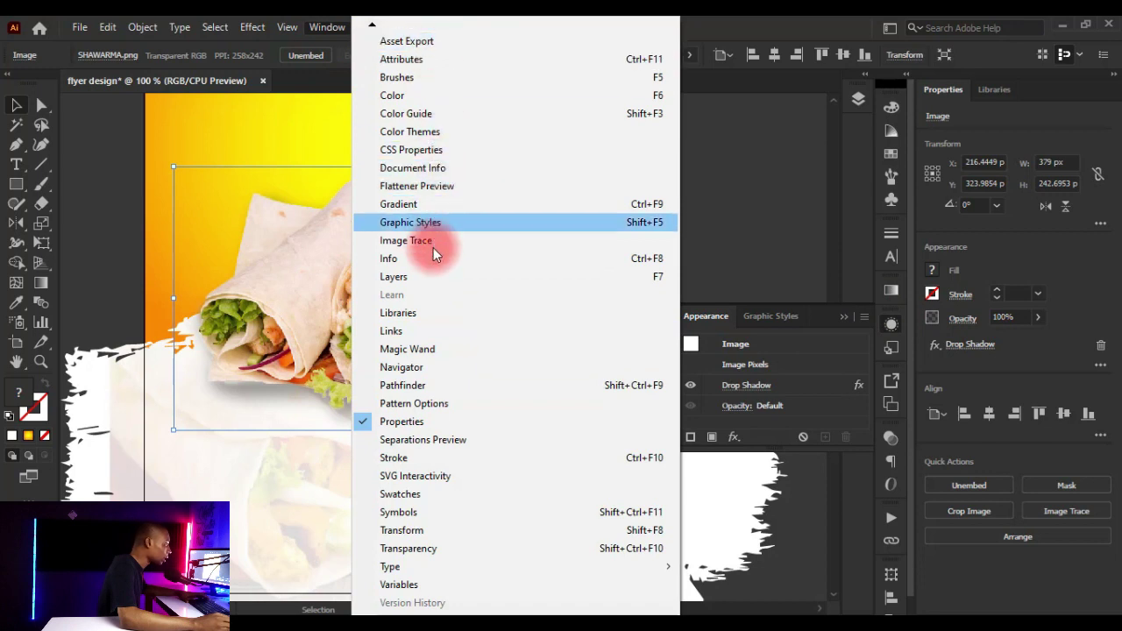
pyautogui.click(374, 25)
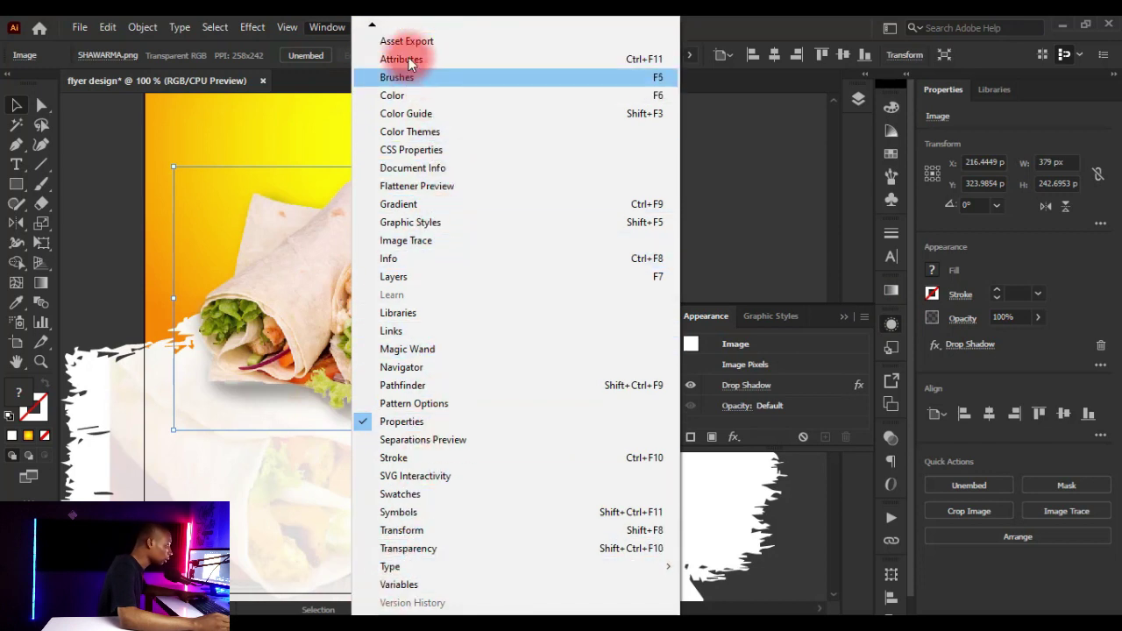
pyautogui.click(374, 26)
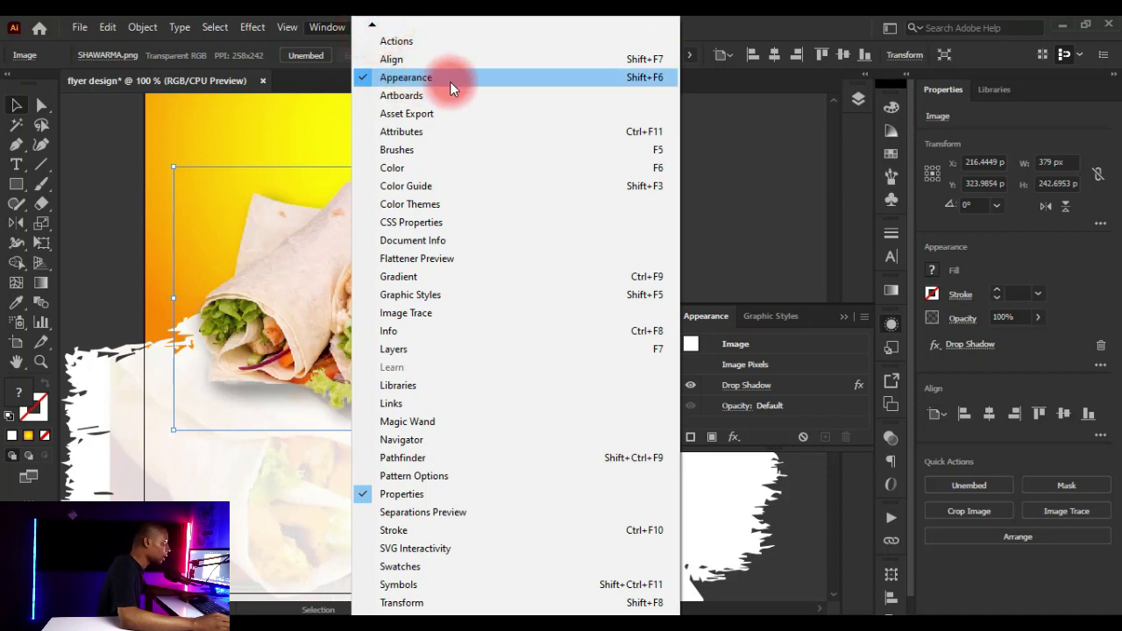
pyautogui.click(829, 316)
# Edit the shawarma image's Drop Shadow effect, set its Y offset to 0 px, and deselect the image
pyautogui.click(760, 387)
pyautogui.click(797, 382)
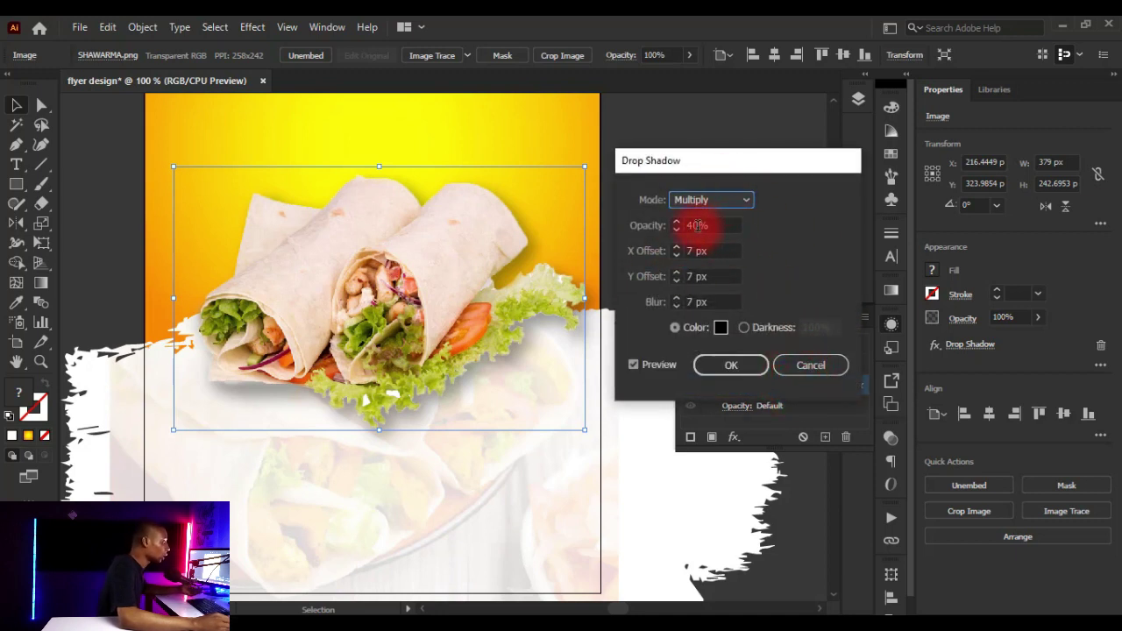
pyautogui.doubleClick(693, 277)
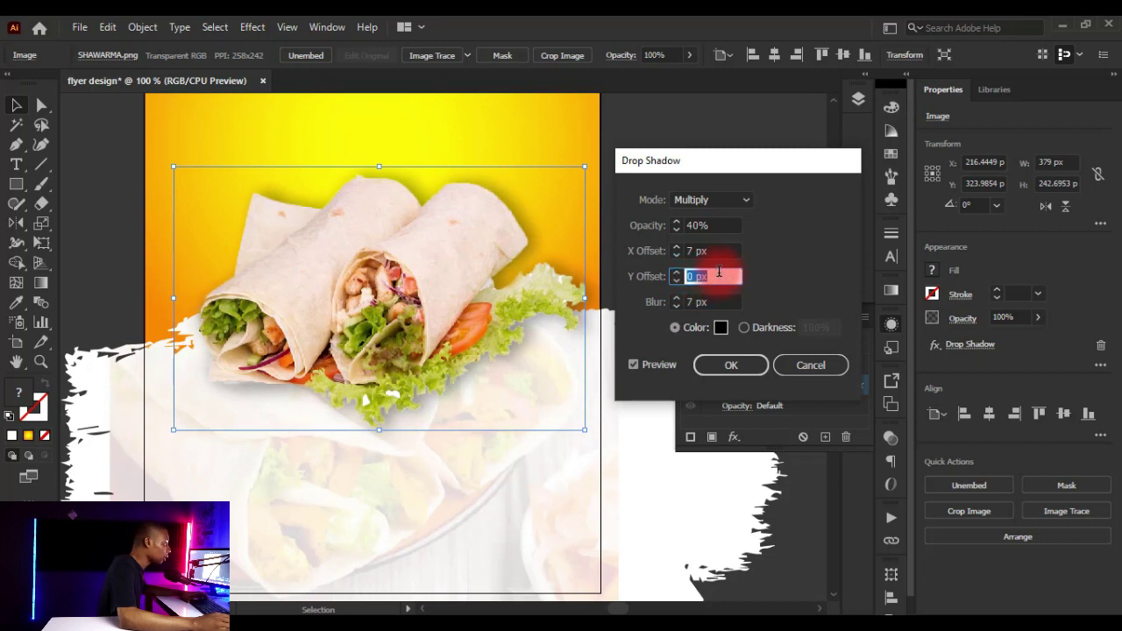
pyautogui.moveTo(749, 373)
pyautogui.mouseDown()
pyautogui.moveTo(706, 258)
pyautogui.moveTo(673, 253)
pyautogui.moveTo(712, 244)
pyautogui.moveTo(643, 264)
pyautogui.moveTo(698, 247)
pyautogui.moveTo(659, 279)
pyautogui.moveTo(701, 277)
pyautogui.moveTo(692, 301)
pyautogui.mouseUp()
pyautogui.click(721, 379)
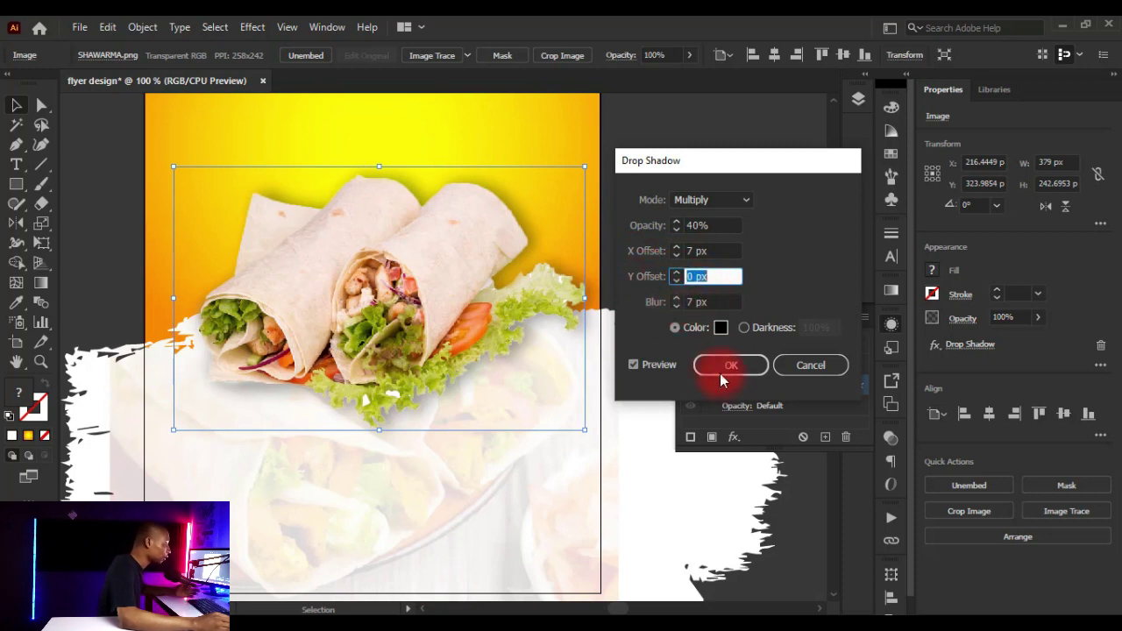
pyautogui.moveTo(726, 370); pyautogui.dragTo(684, 331)
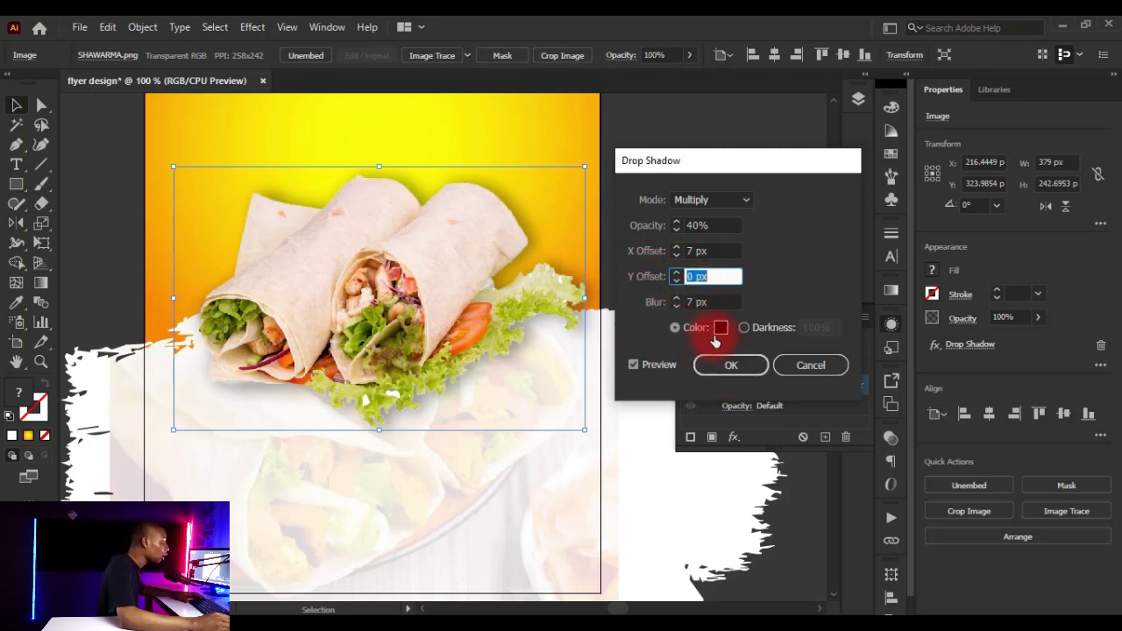
pyautogui.click(728, 370)
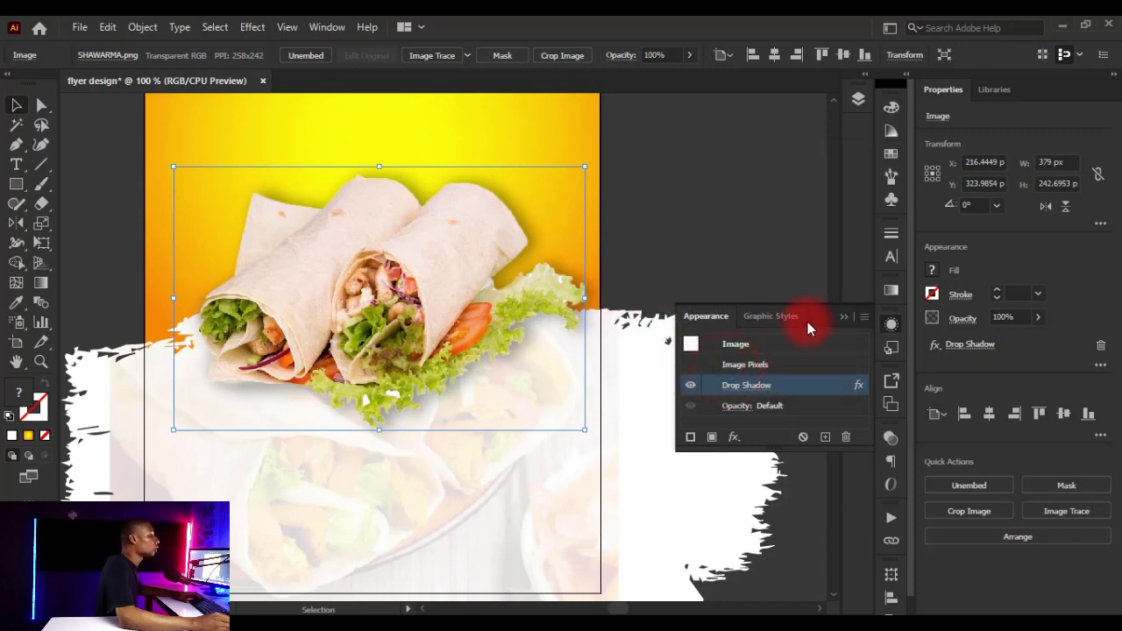
pyautogui.click(842, 317)
pyautogui.hotkey('ctrl', '-')
pyautogui.hotkey('ctrl', '-')
pyautogui.hotkey('ctrl', '+')
pyautogui.click(637, 254)
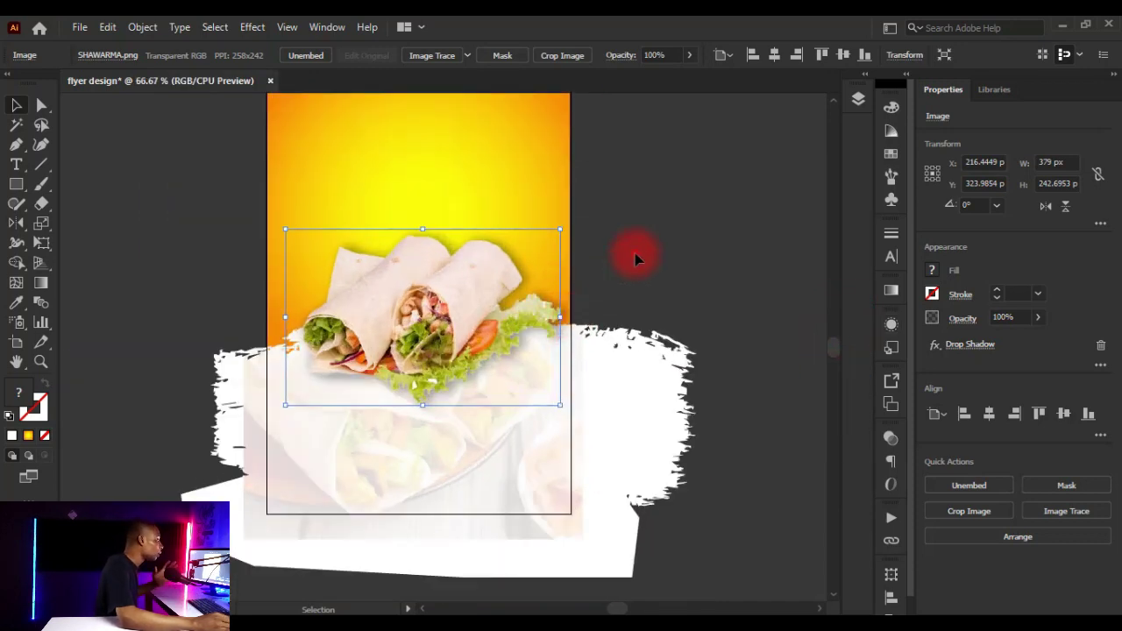
pyautogui.hotkey('ctrl', '-')
pyautogui.hotkey('ctrl', '+')
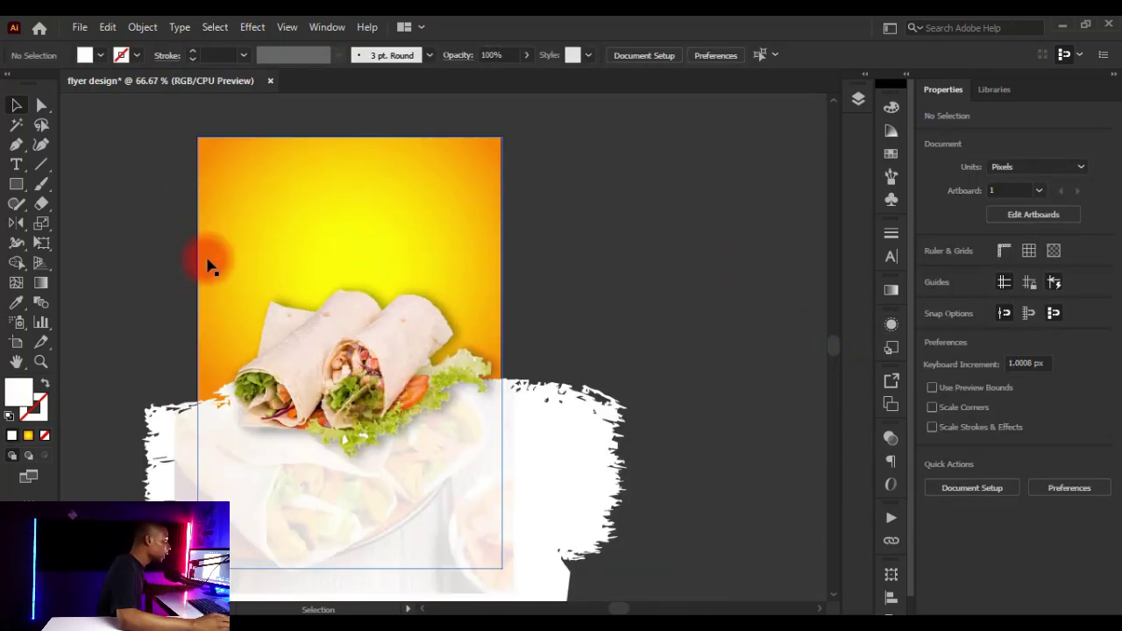
pyautogui.hotkey('alt', 'Tab')
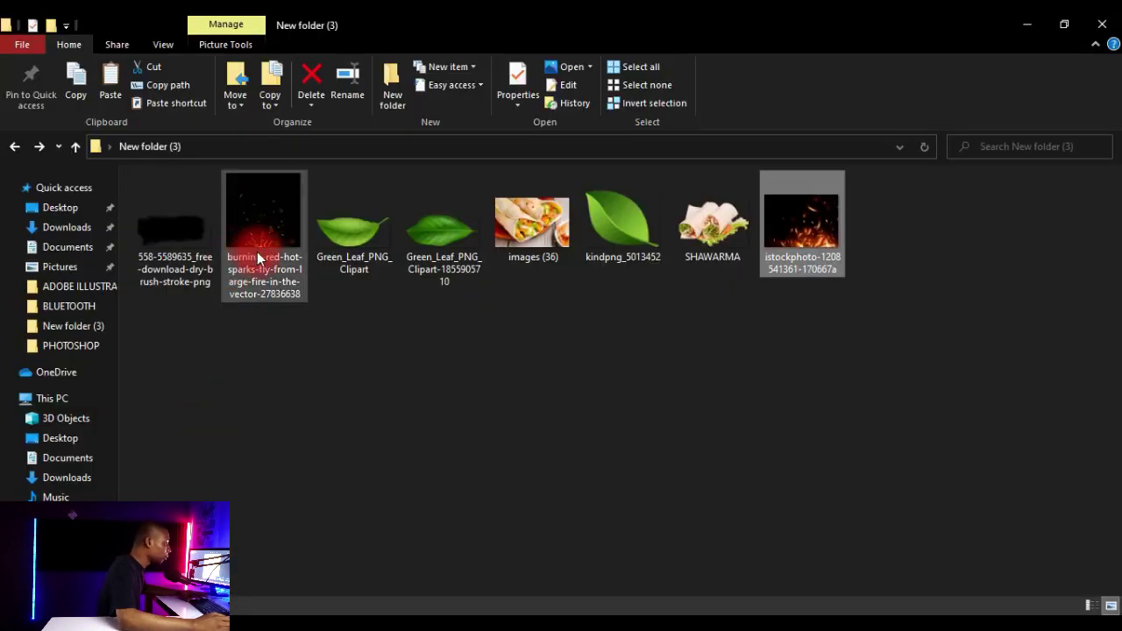
pyautogui.moveTo(815, 230); pyautogui.dragTo(467, 330)
# Scale the fire-sparks image to about 389 px wide by 278 px high over the flyer's left side and embed it
pyautogui.moveTo(491, 293); pyautogui.dragTo(672, 170)
pyautogui.moveTo(659, 278); pyautogui.dragTo(351, 341)
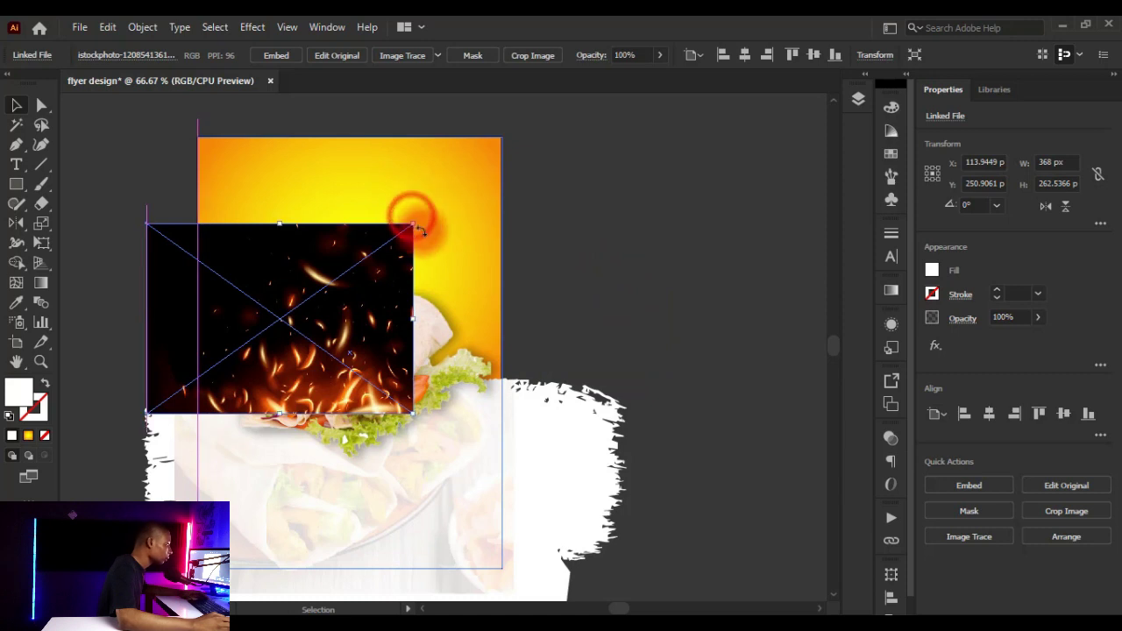
pyautogui.moveTo(415, 225); pyautogui.dragTo(426, 210)
pyautogui.moveTo(369, 307); pyautogui.dragTo(358, 313)
pyautogui.hotkey('shift', 'Left')
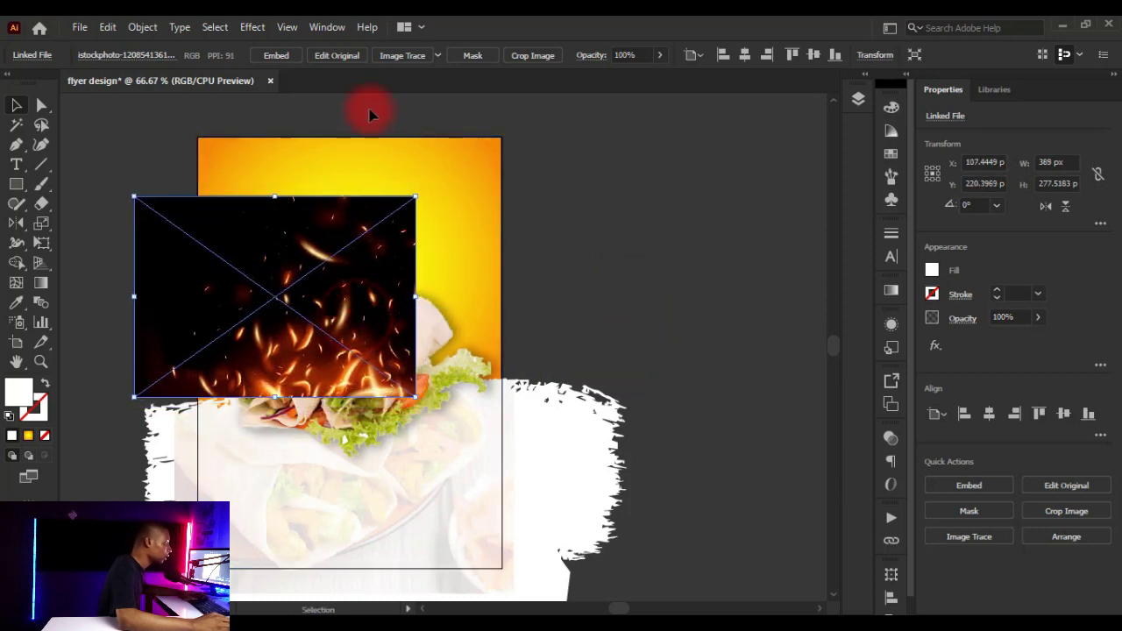
pyautogui.click(275, 55)
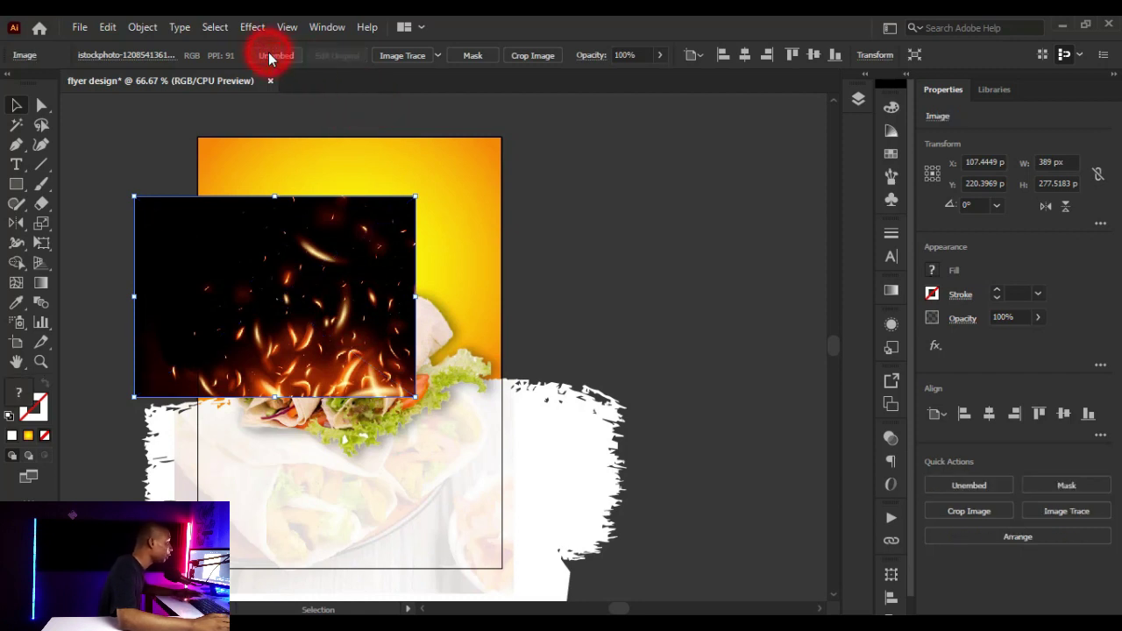
# Send the fire-sparks image backward behind the shawarma and the white brush shape, shifting it slightly down
pyautogui.rightClick(307, 324)
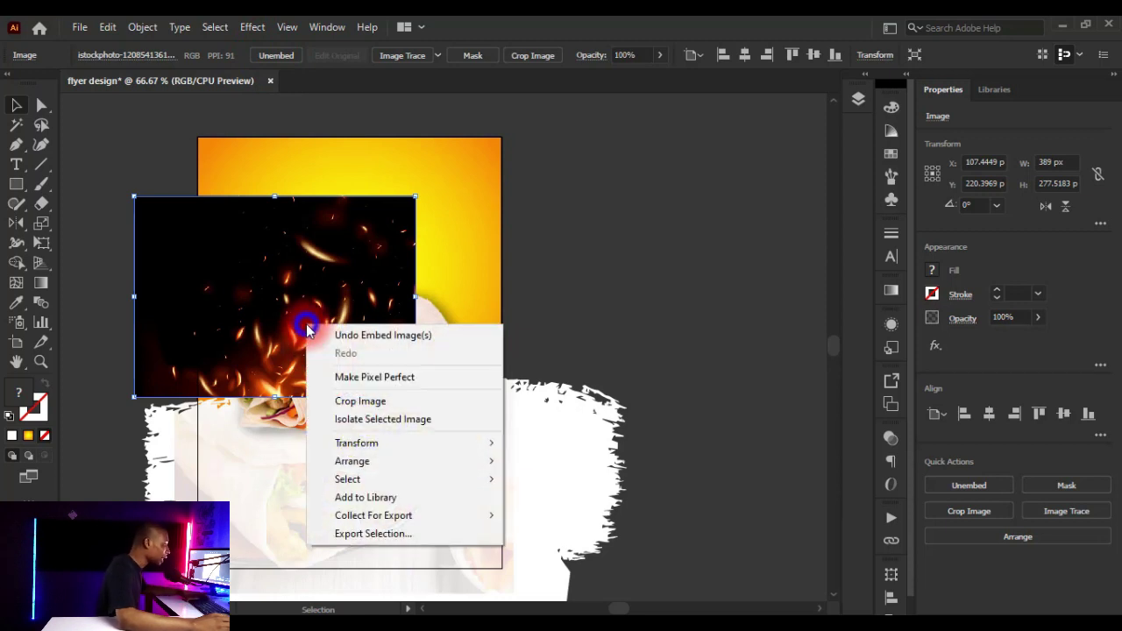
pyautogui.moveTo(394, 463)
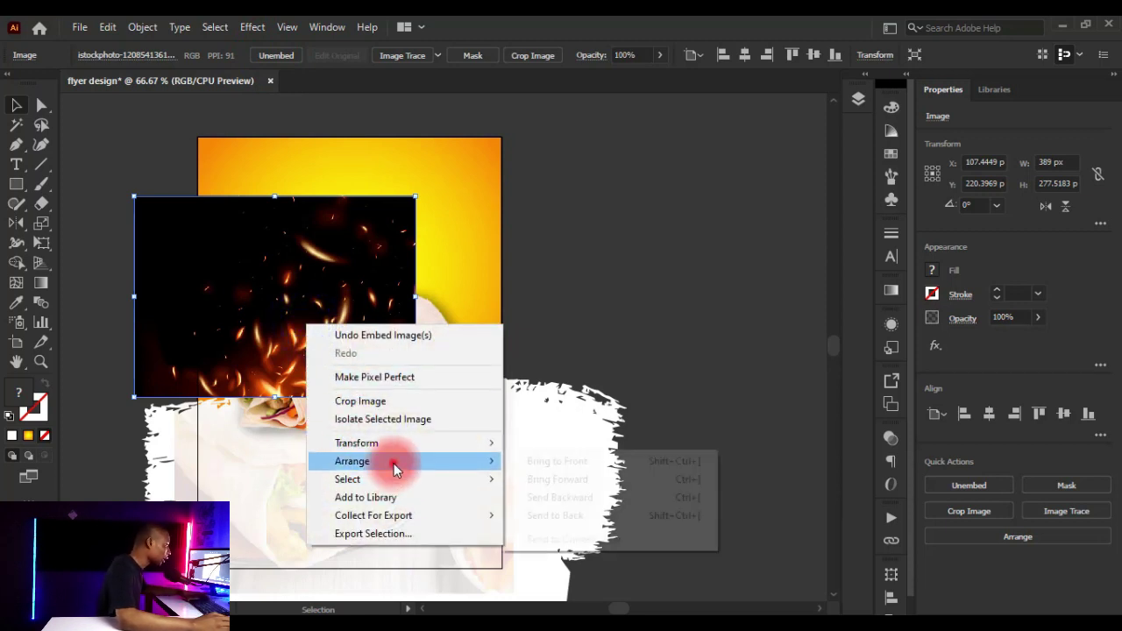
pyautogui.click(568, 497)
pyautogui.moveTo(176, 350); pyautogui.dragTo(176, 364)
pyautogui.rightClick(156, 256)
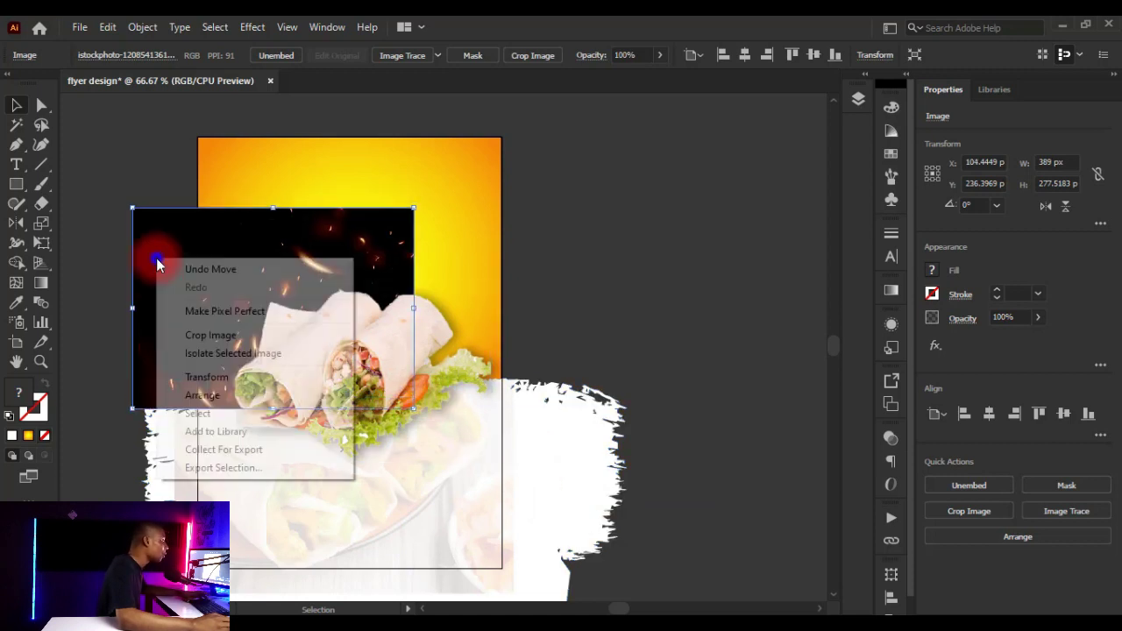
pyautogui.moveTo(226, 399)
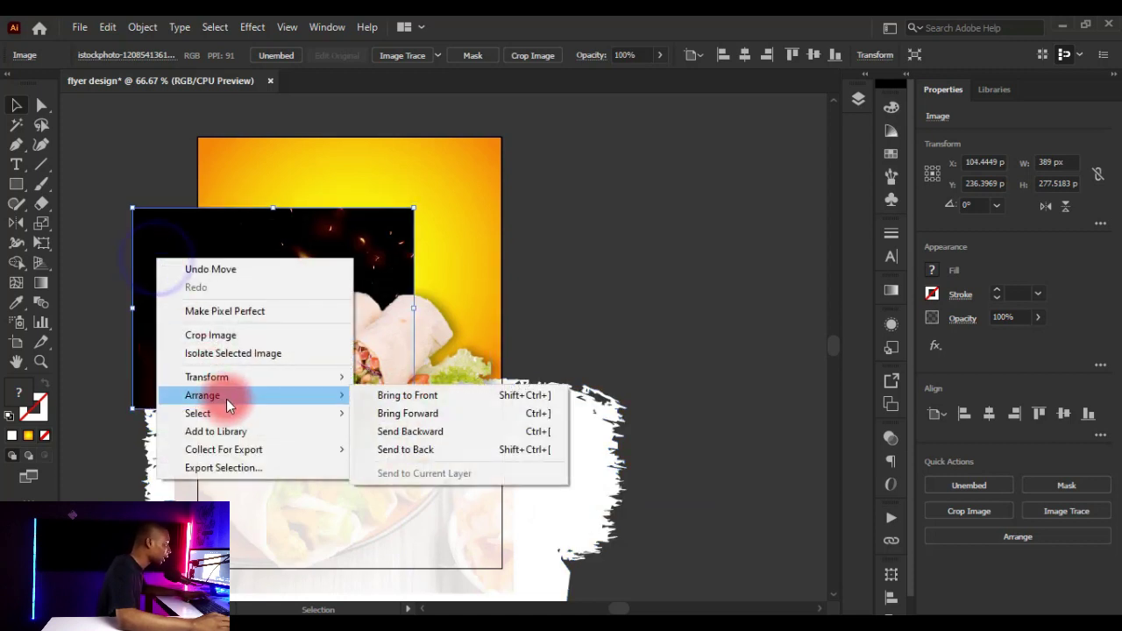
pyautogui.click(452, 433)
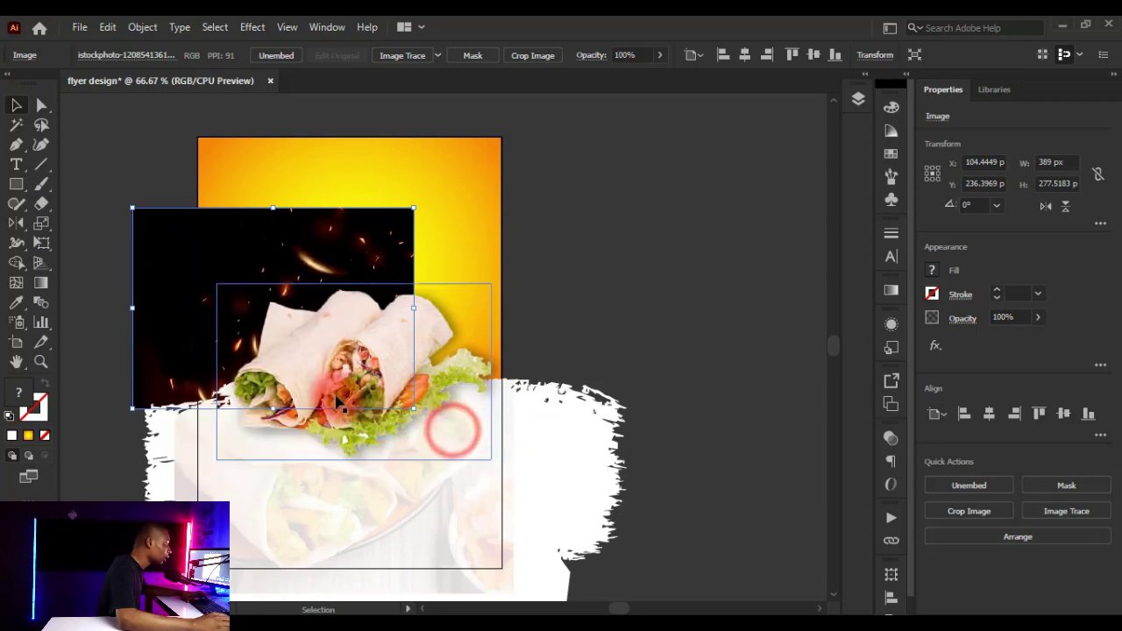
pyautogui.scroll(1, 181, 435)
pyautogui.scroll(-1, 206, 372)
# Move the fire-sparks image past the flyer's left edge and place a copy of it over the right side at the same height
pyautogui.moveTo(215, 272); pyautogui.dragTo(145, 290)
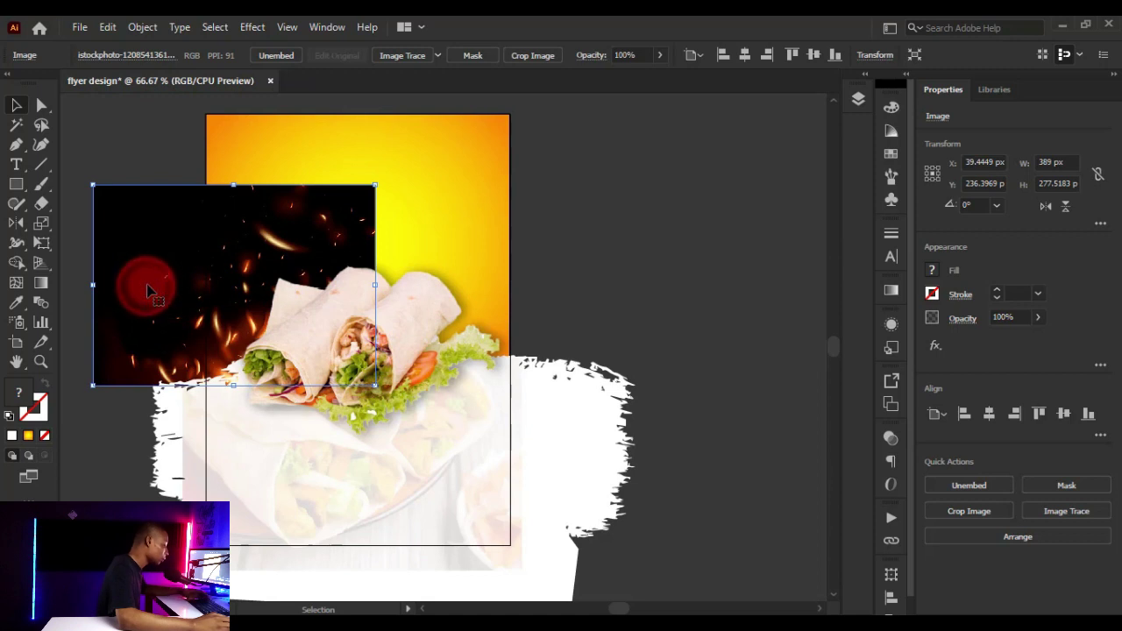
pyautogui.moveTo(143, 279); pyautogui.dragTo(374, 279)
pyautogui.keyDown('ctrl'); pyautogui.click(582, 254); pyautogui.keyUp('ctrl')
pyautogui.keyDown('ctrl'); pyautogui.keyDown('alt'); pyautogui.click(568, 253); pyautogui.keyUp('alt'); pyautogui.keyUp('ctrl')
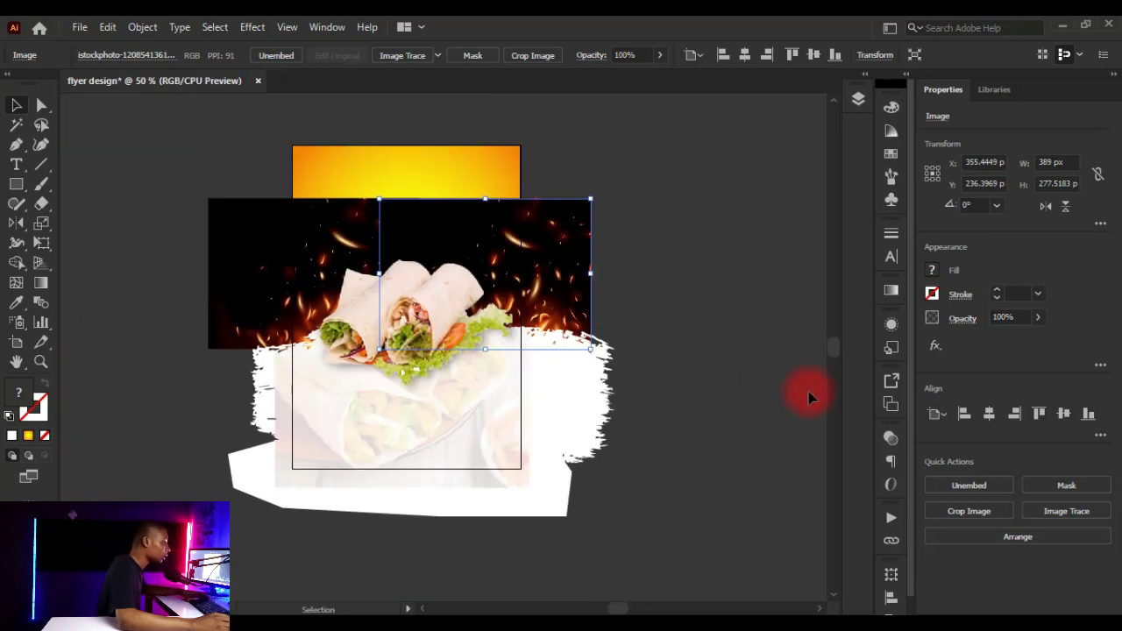
# Set the blending mode of the right fire-sparks copy to Screen
pyautogui.click(578, 234)
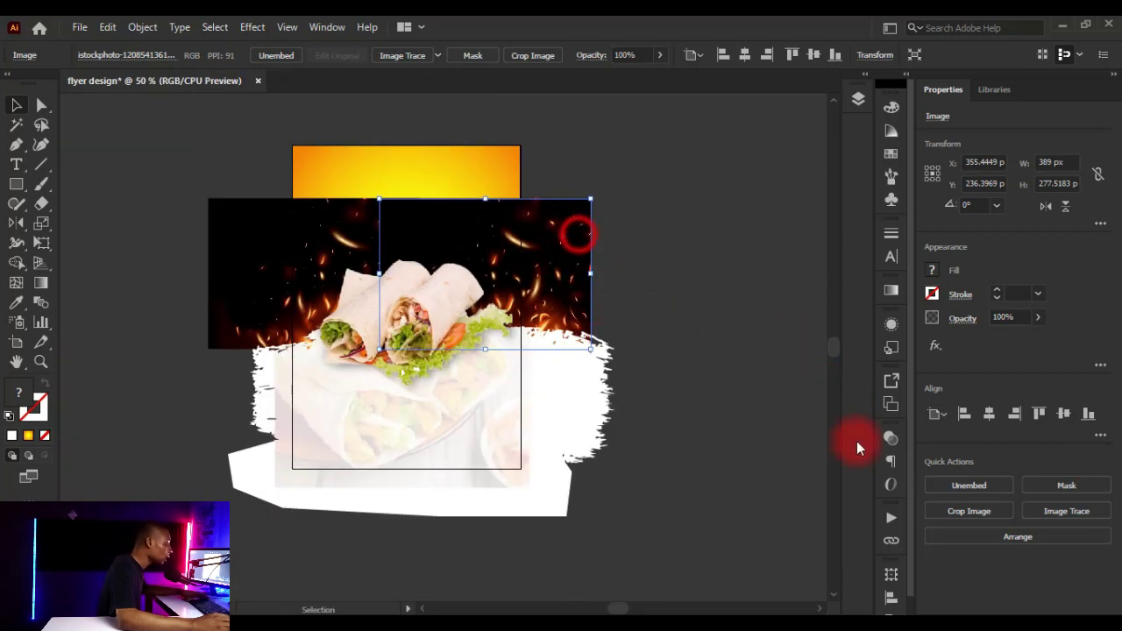
pyautogui.click(886, 440)
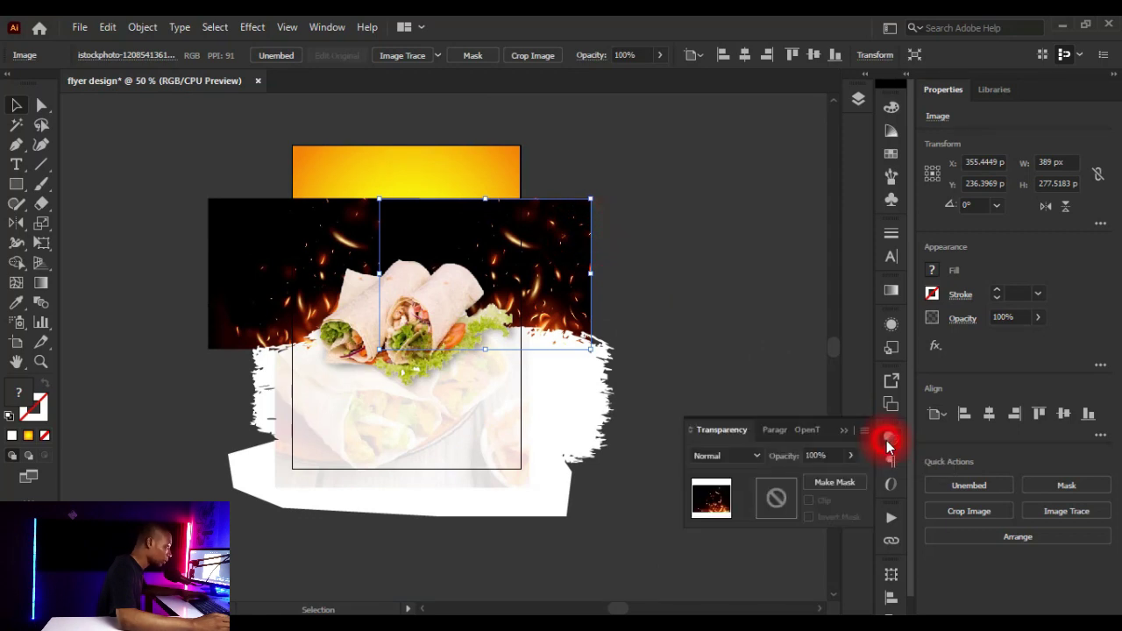
pyautogui.click(727, 457)
pyautogui.click(725, 246)
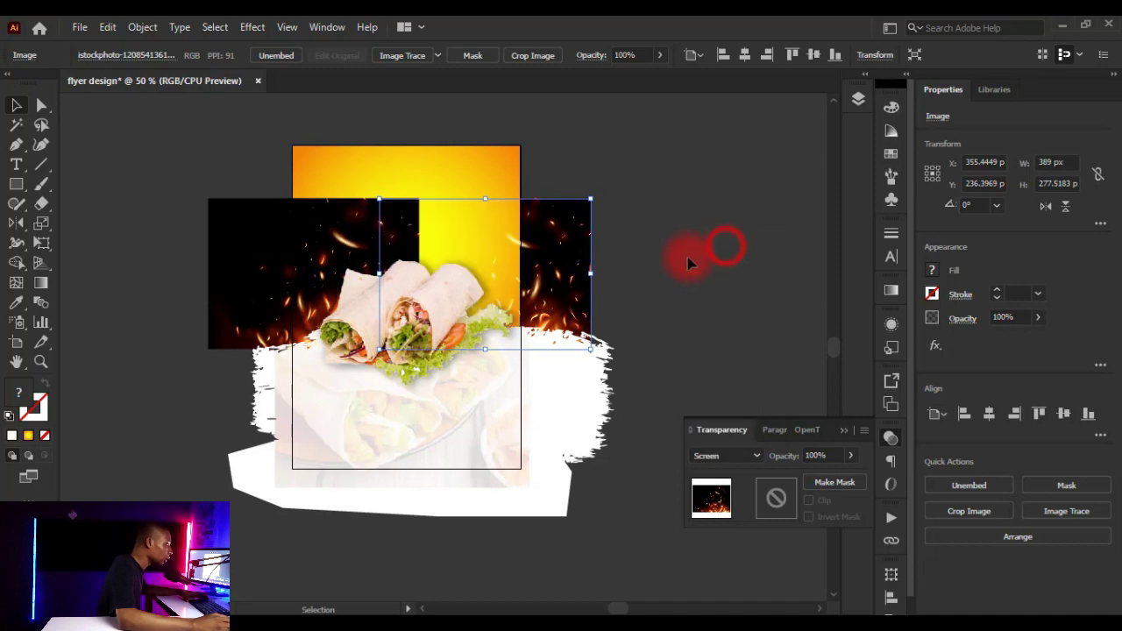
# Set the blending mode of the left fire-sparks image to Screen and deselect it
pyautogui.scroll(3, 526, 290)
pyautogui.scroll(-3, 307, 255)
pyautogui.click(306, 255)
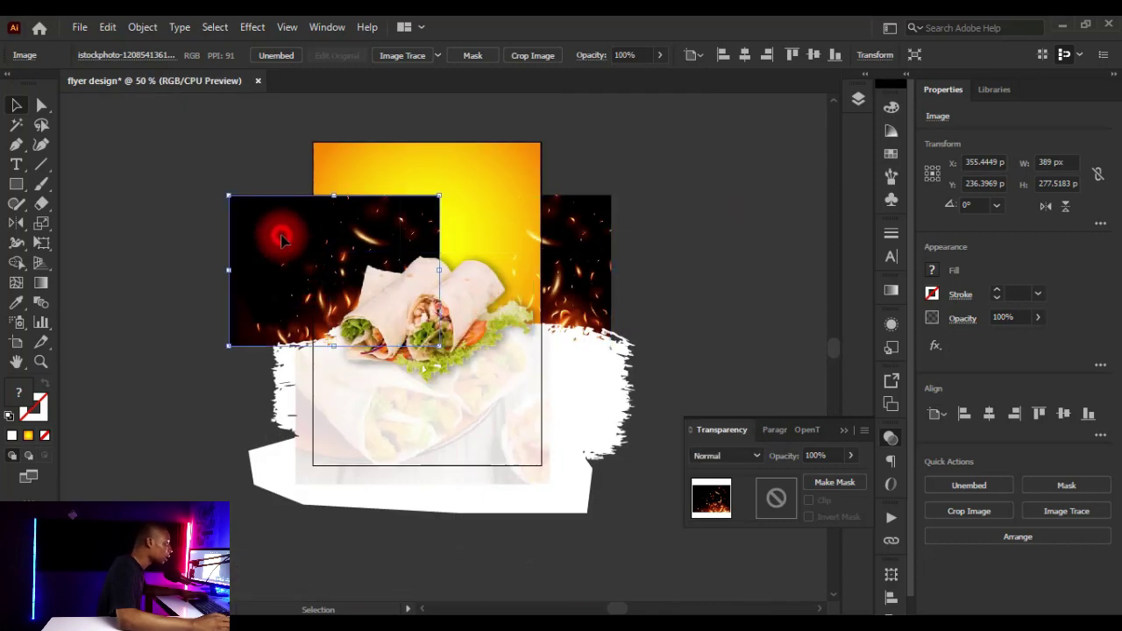
pyautogui.click(730, 455)
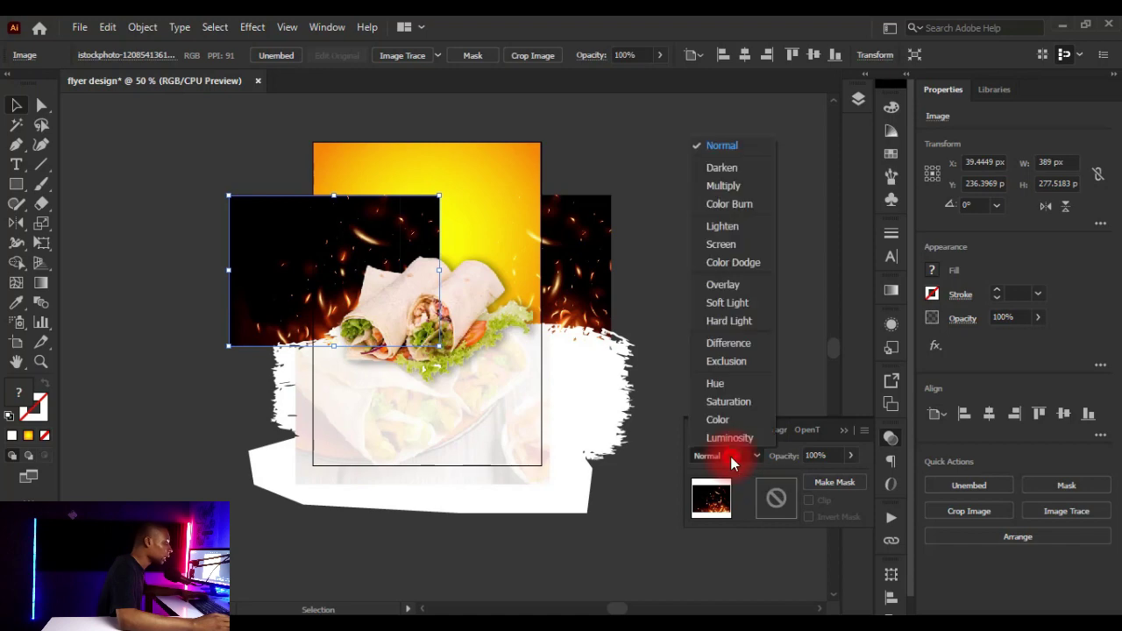
pyautogui.click(723, 244)
pyautogui.scroll(2, 509, 285)
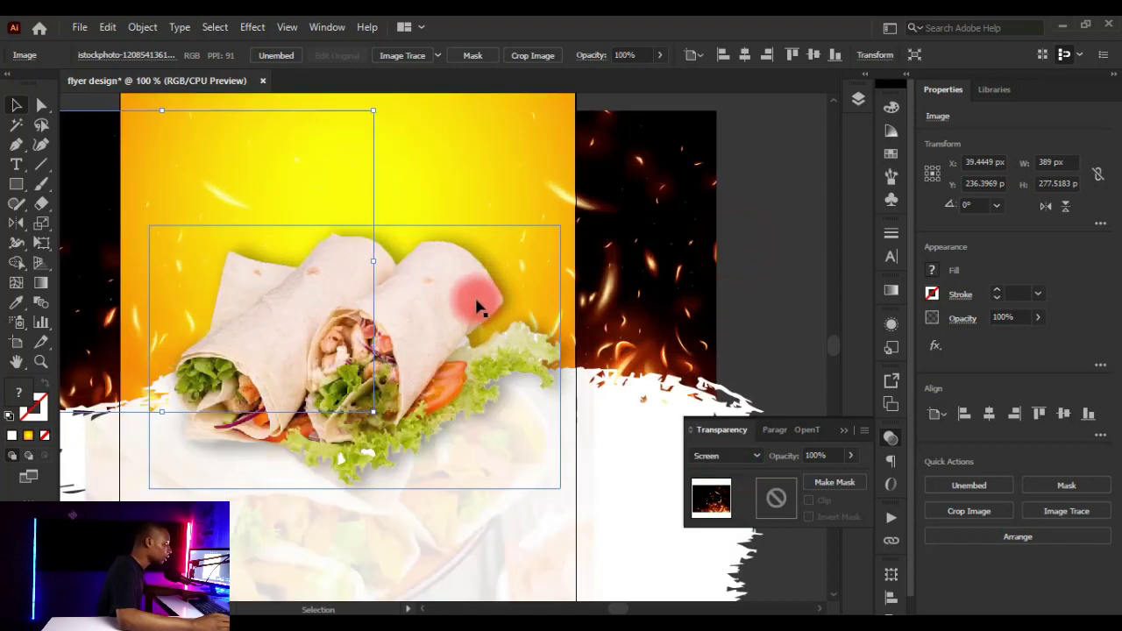
pyautogui.scroll(-2, 476, 296)
pyautogui.click(679, 184)
pyautogui.scroll(1, 537, 188)
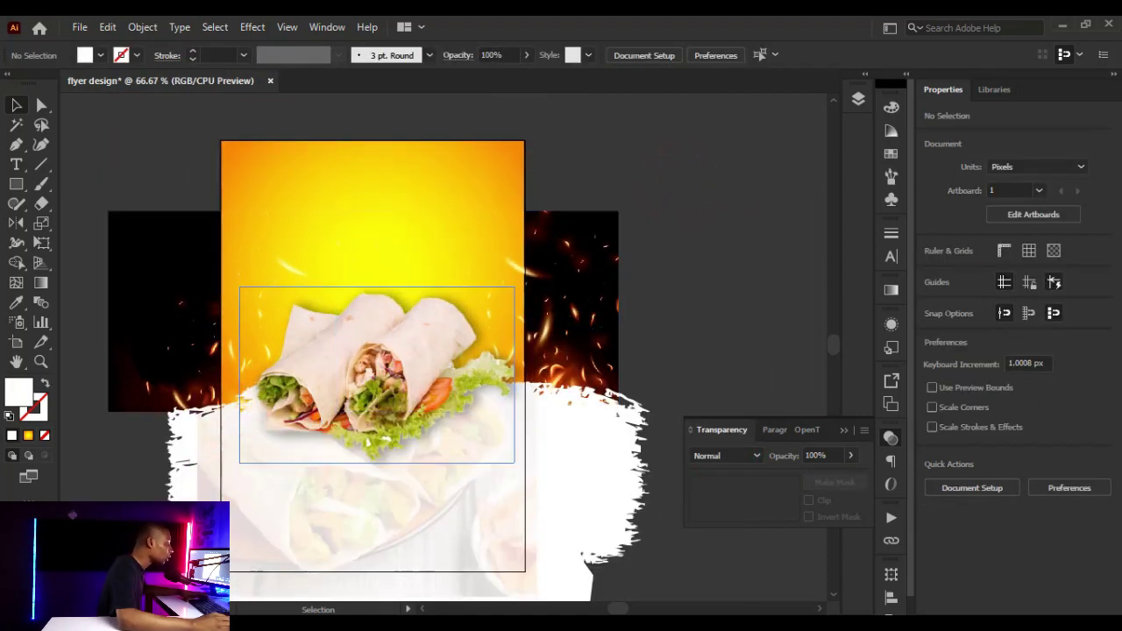
# Bring the burning-red-hot-sparks image in from the file folder and place it over the flyer's upper part at about 435 px square
pyautogui.hotkey('alt', 'Tab')
pyautogui.click(253, 225)
pyautogui.moveTo(272, 226); pyautogui.dragTo(337, 276)
pyautogui.moveTo(401, 320); pyautogui.dragTo(540, 459)
pyautogui.moveTo(419, 355); pyautogui.dragTo(415, 331)
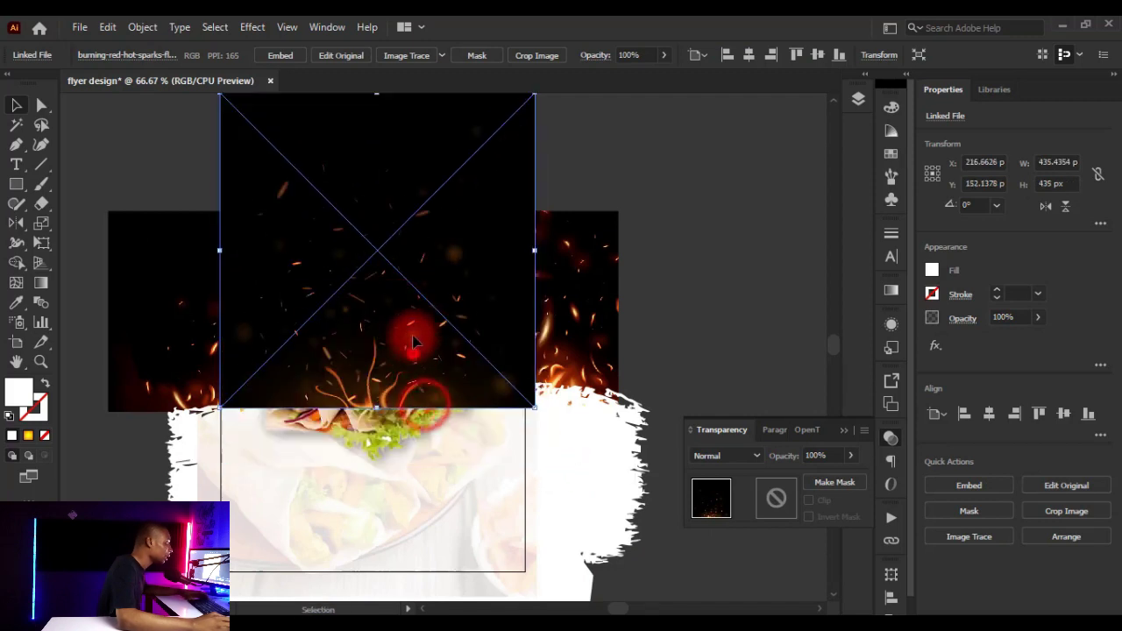
# Nudge the new sparks image up to a Y position of about 116 px and embed it
pyautogui.hotkey('shift', 'Up')
pyautogui.hotkey('shift', 'Up')
pyautogui.hotkey('shift', 'Up')
pyautogui.hotkey('shift', 'Up')
pyautogui.hotkey('shift', 'Up')
pyautogui.hotkey('shift', 'Up')
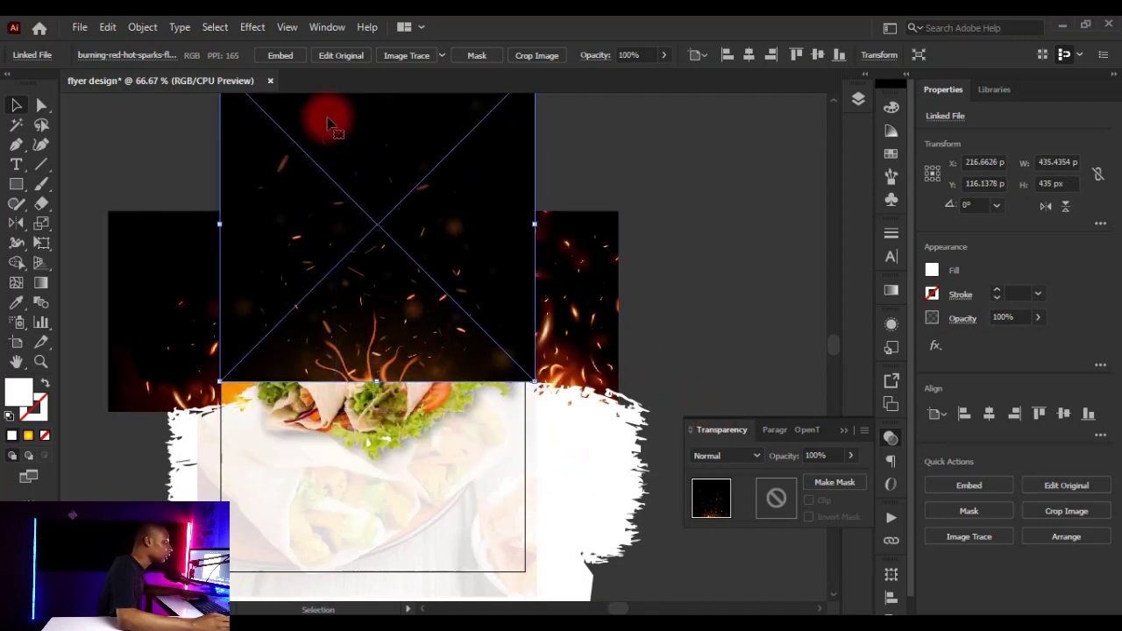
pyautogui.click(280, 56)
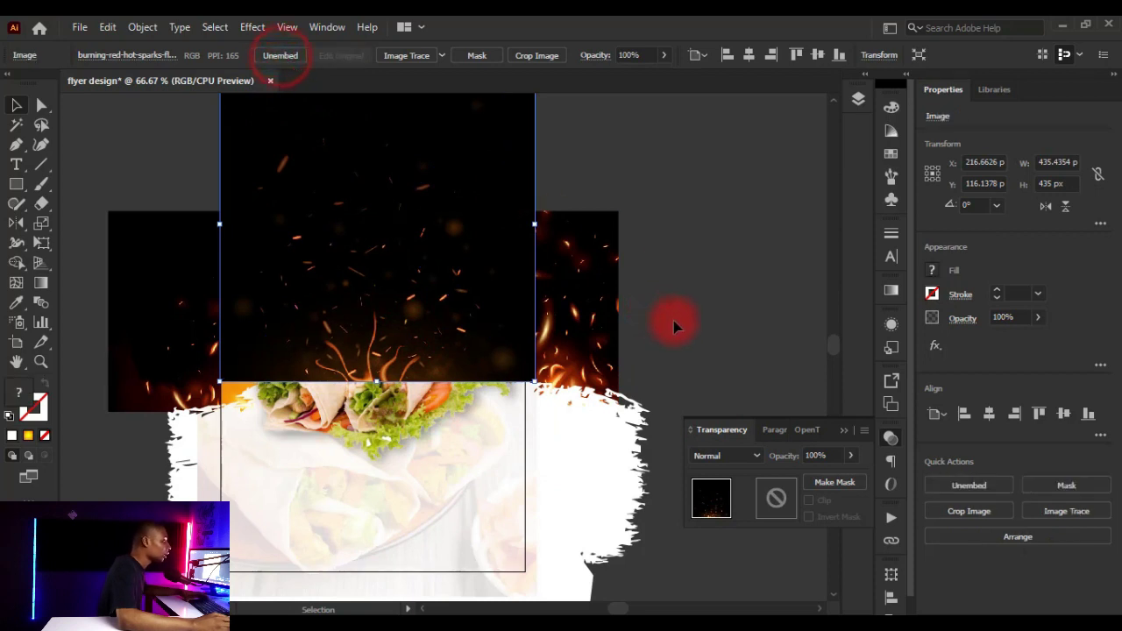
# Send the new sparks image backward behind the shawarma and set its blending mode to Screen
pyautogui.rightClick(432, 289)
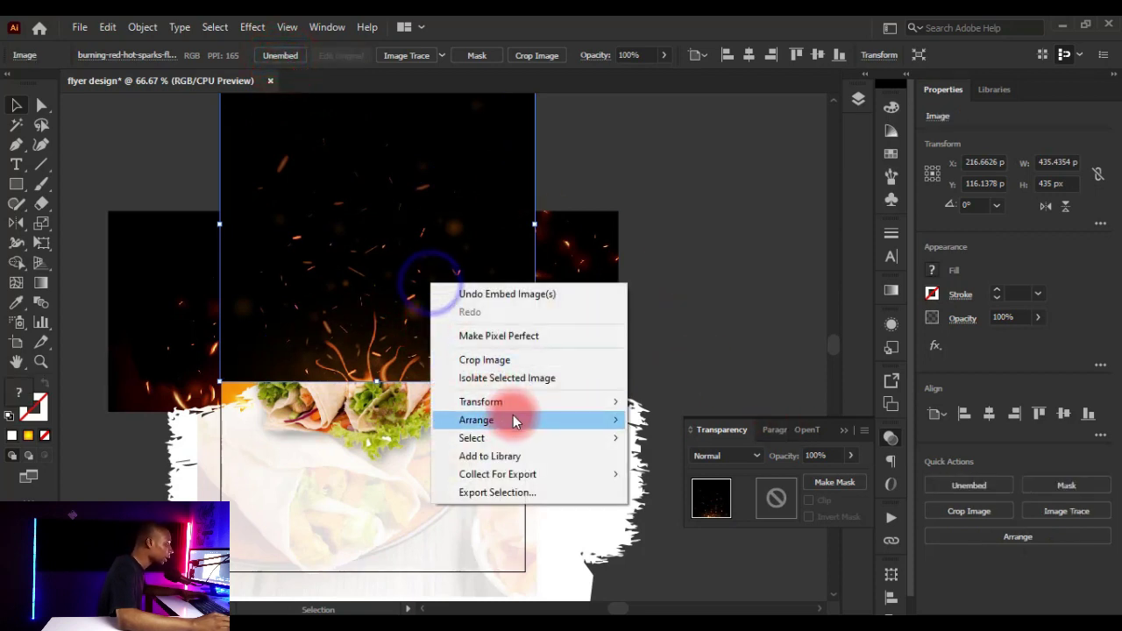
pyautogui.moveTo(520, 420)
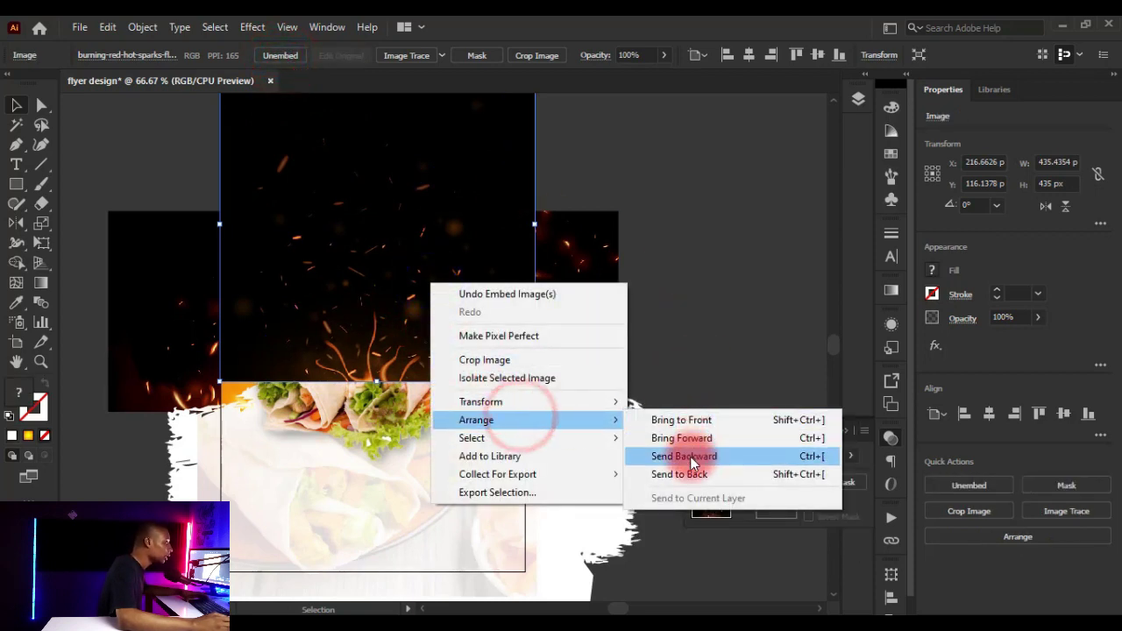
pyautogui.click(689, 454)
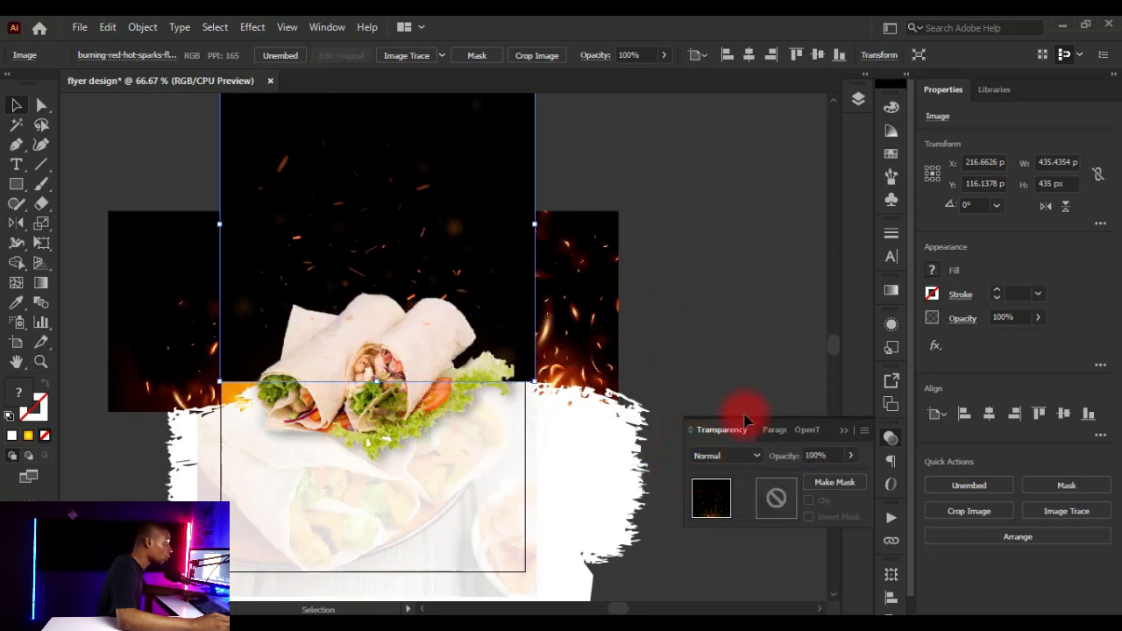
pyautogui.click(740, 454)
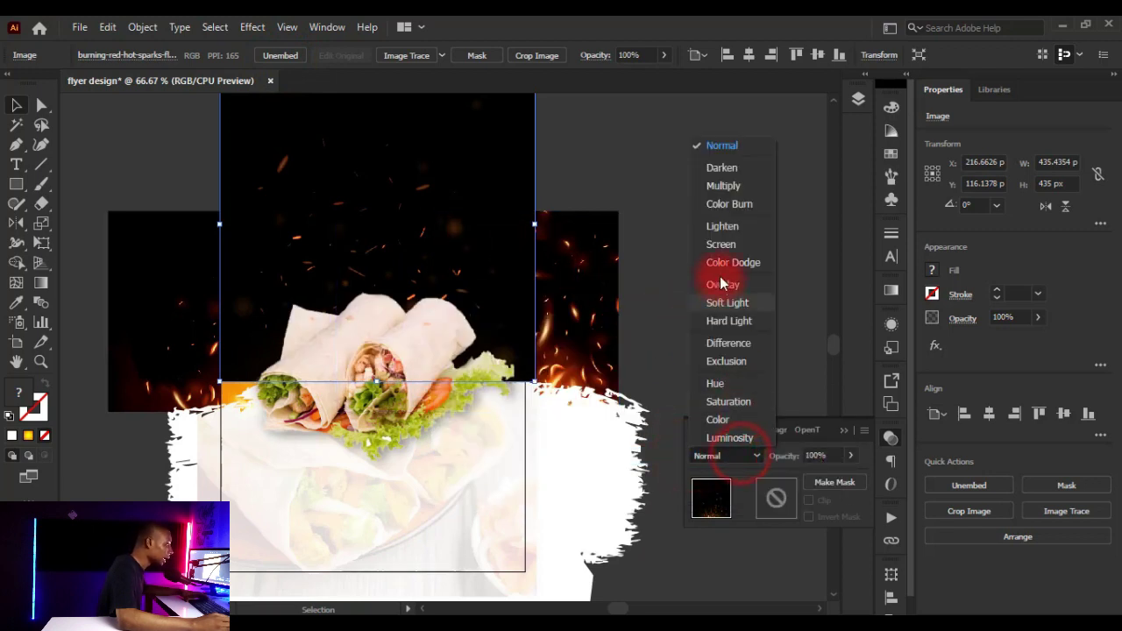
pyautogui.click(725, 244)
pyautogui.scroll(3, 403, 189)
pyautogui.scroll(-5, 748, 312)
pyautogui.click(813, 428)
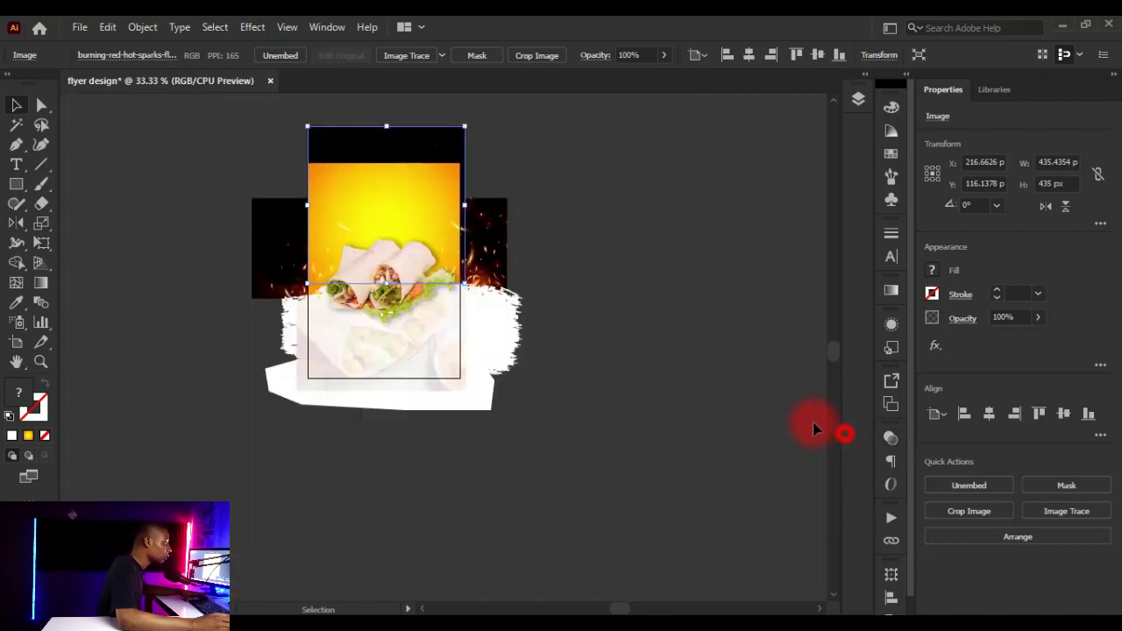
# Shift the new sparks image slightly left at the same height, to an X position of about 206 px, and deselect it
pyautogui.scroll(3, 427, 219)
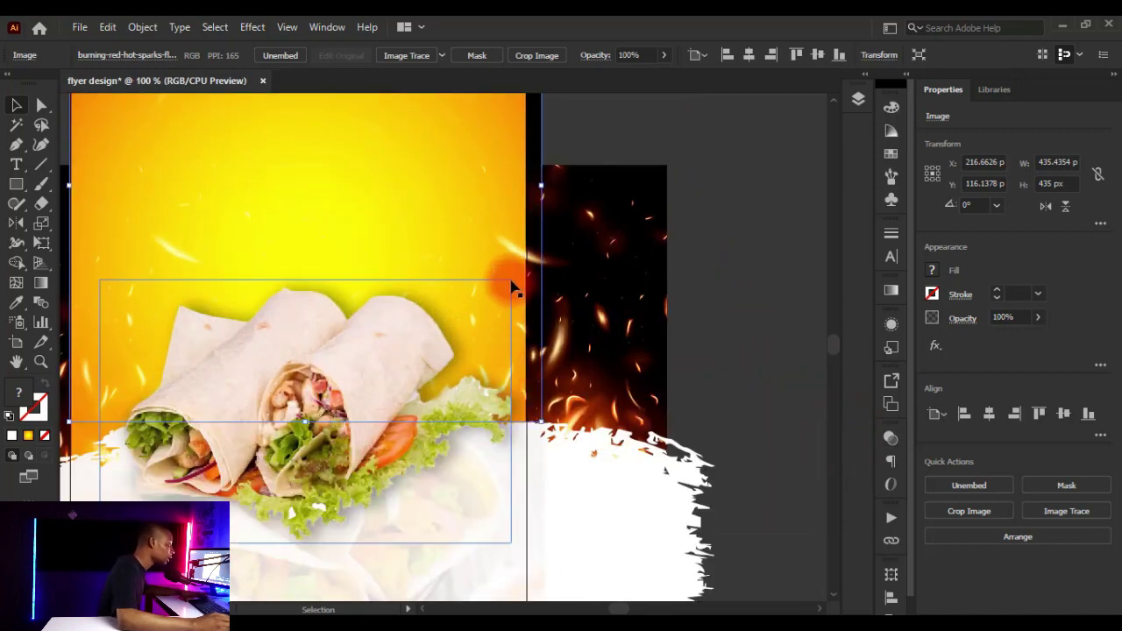
pyautogui.scroll(-2, 438, 294)
pyautogui.scroll(2, 287, 279)
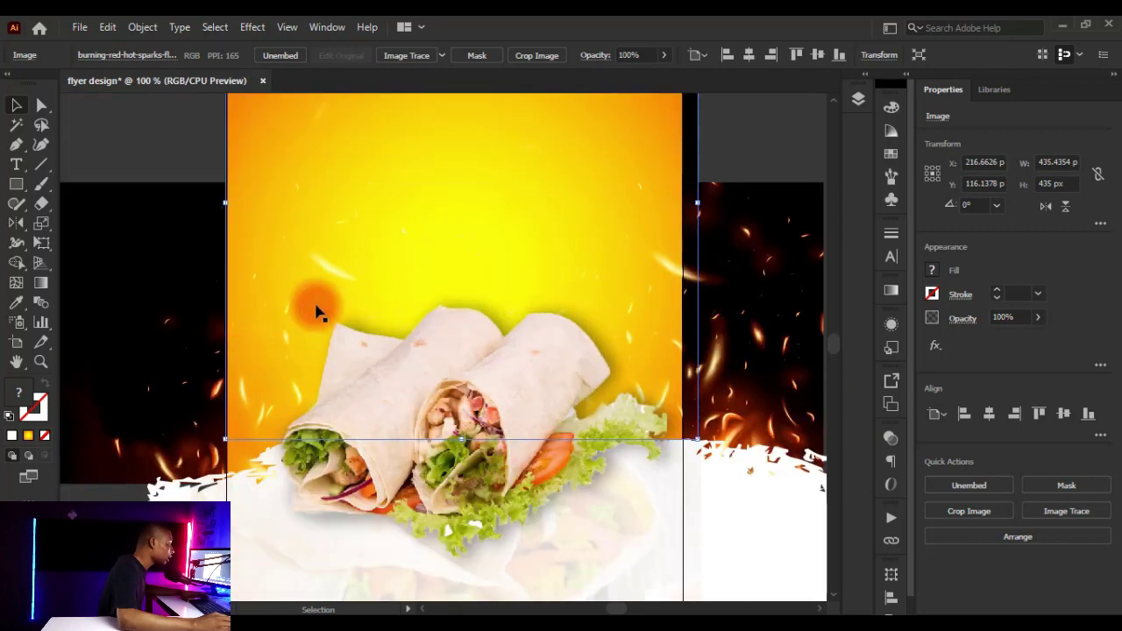
pyautogui.scroll(-1, 389, 328)
pyautogui.moveTo(558, 196); pyautogui.dragTo(546, 166)
pyautogui.scroll(-2, 547, 165)
pyautogui.click(611, 190)
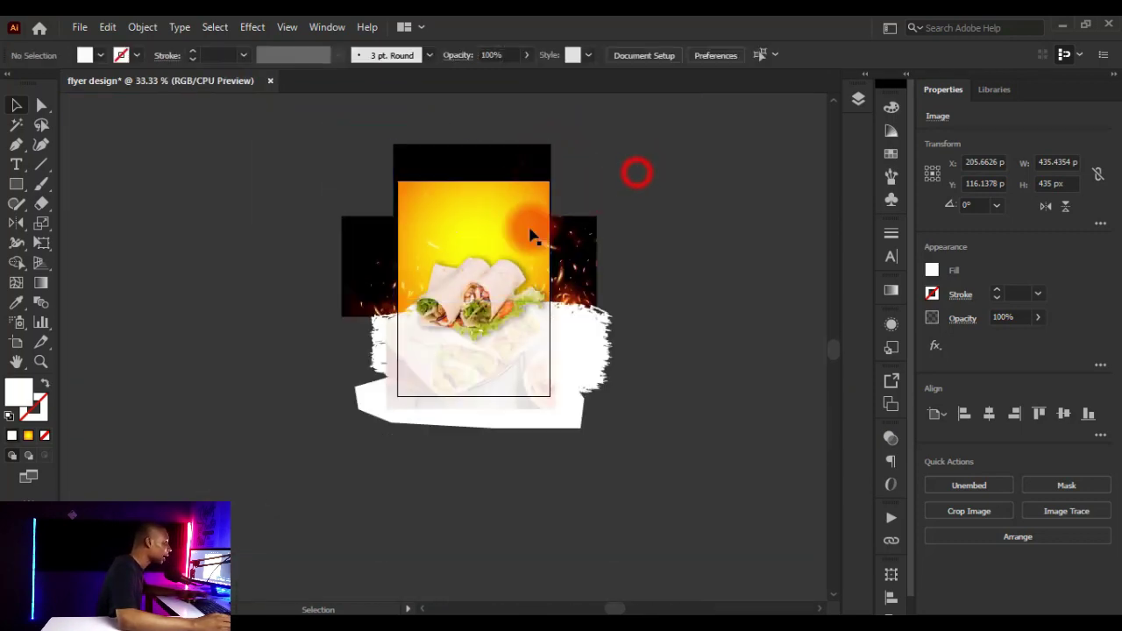
# Add the two-line point text "Meggy's Shawarma" on the flyer's upper yellow area above the wraps
pyautogui.scroll(1, 529, 233)
pyautogui.scroll(1, 452, 195)
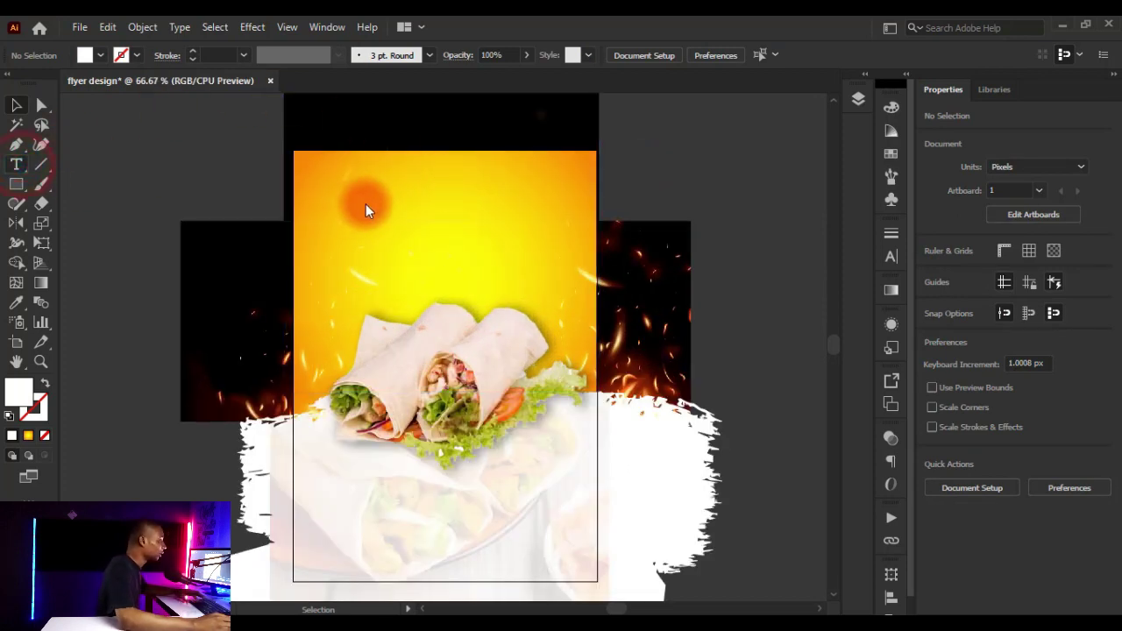
pyautogui.click(17, 164)
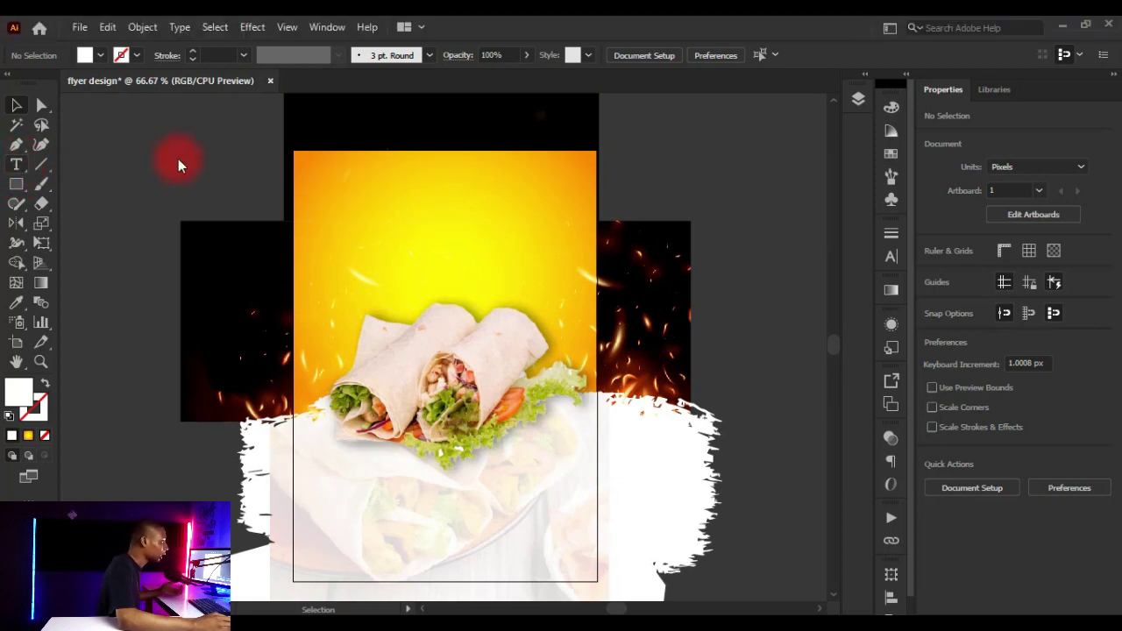
pyautogui.click(350, 216)
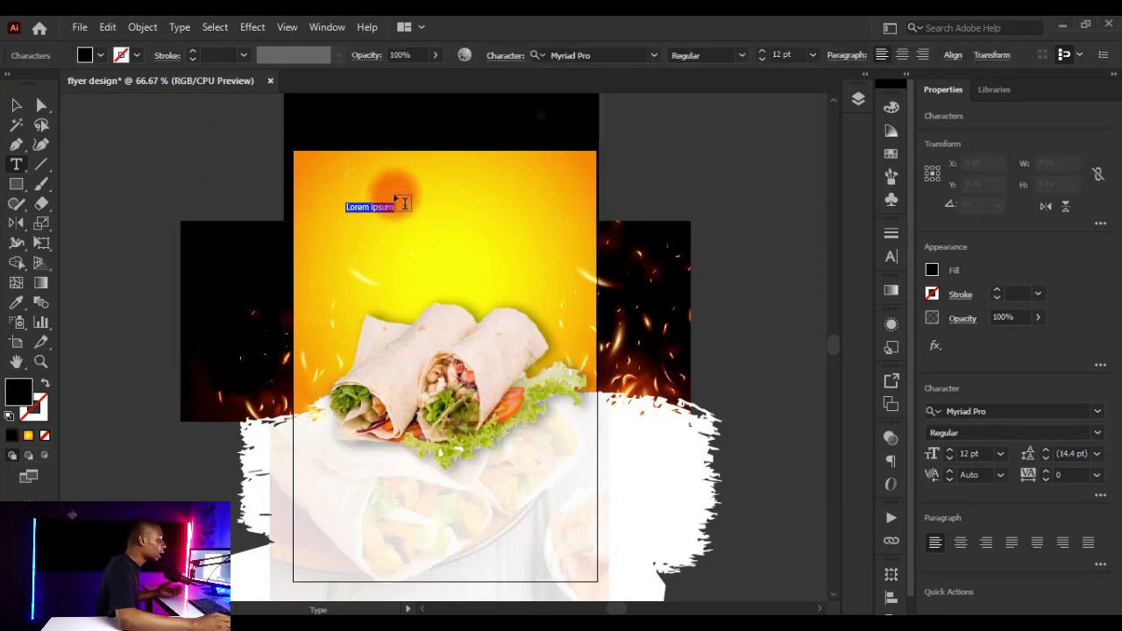
pyautogui.scroll(1, 375, 223)
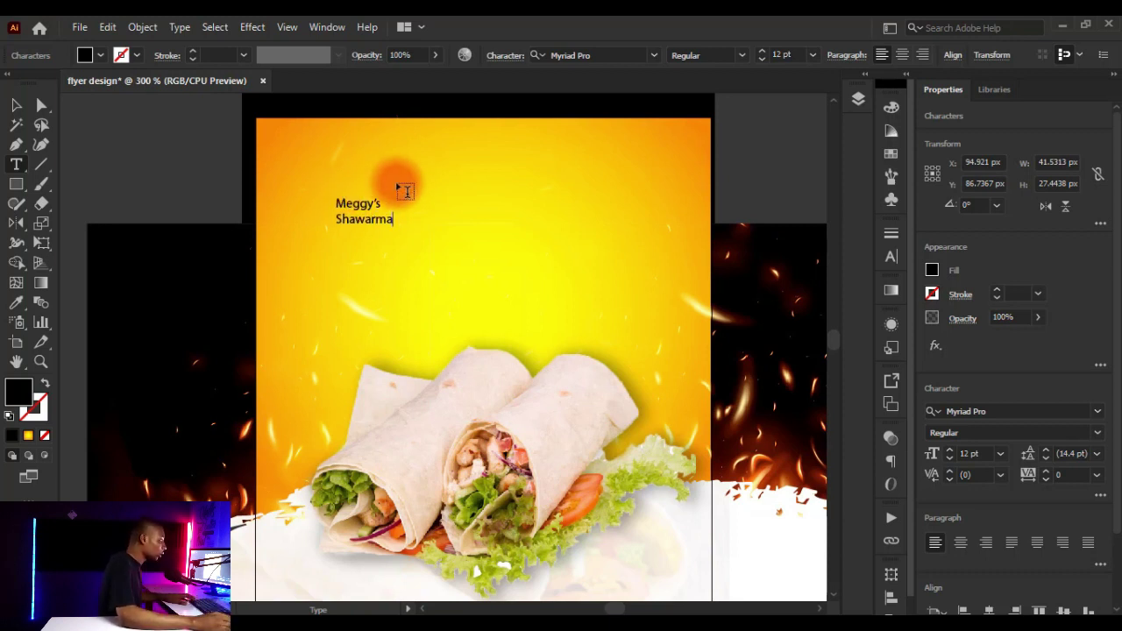
# Delete "Meggy's" and its empty line from the title text, keeping only "Shawarma"
pyautogui.scroll(3, 401, 188)
pyautogui.moveTo(222, 248); pyautogui.dragTo(371, 238)
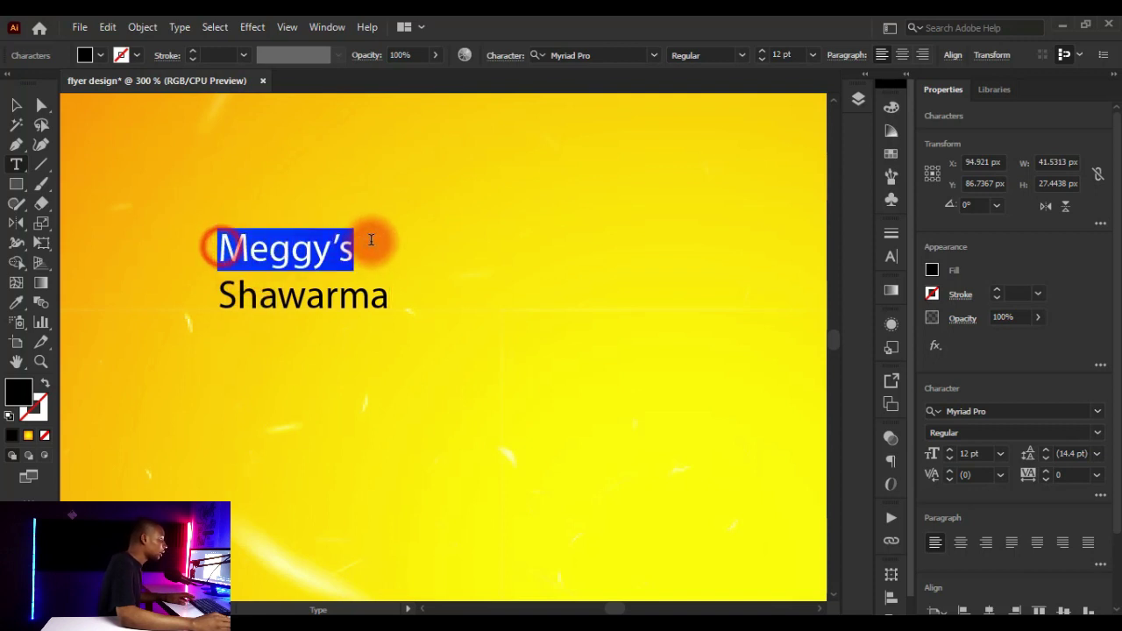
pyautogui.press('ctrl')
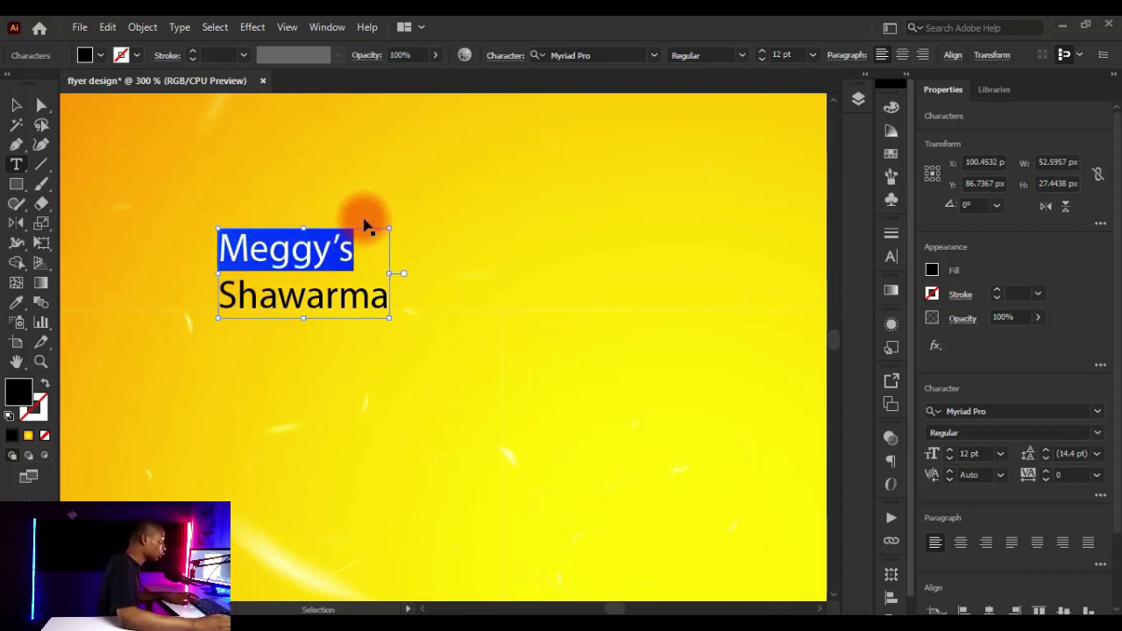
pyautogui.press('BackSpace')
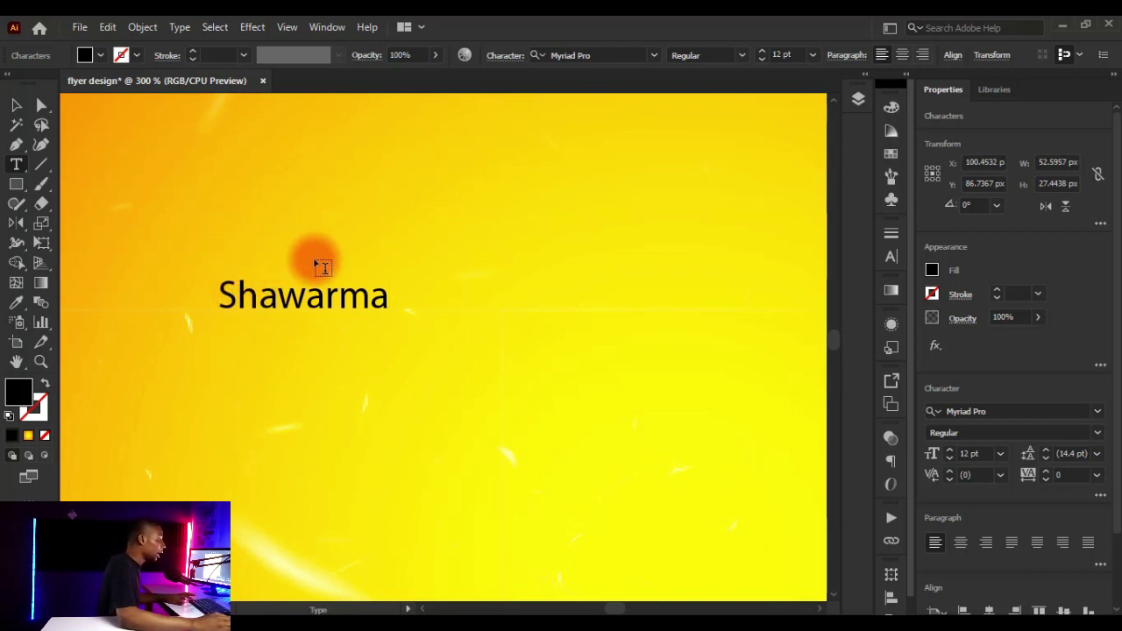
pyautogui.click(226, 284)
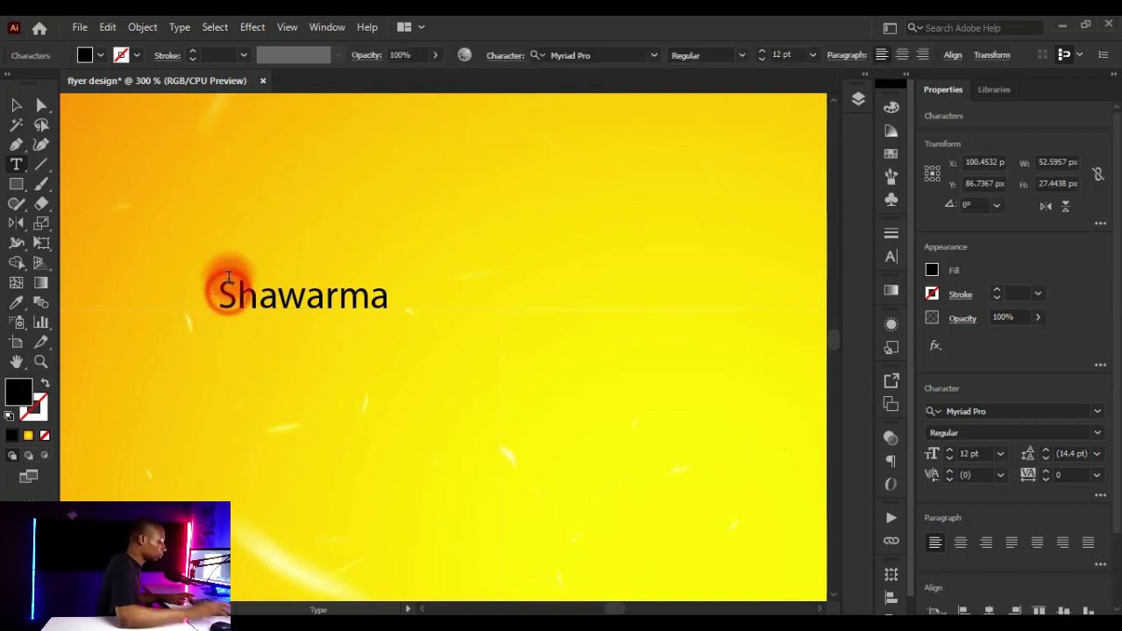
pyautogui.press('BackSpace')
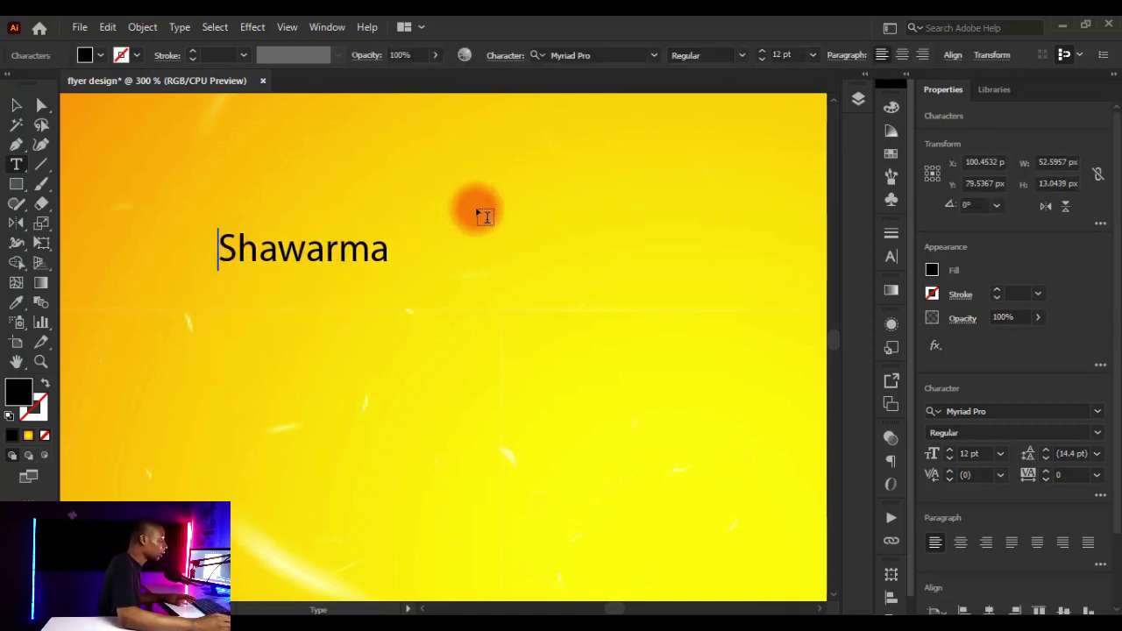
# Create a separate point text "Meggy's" to the upper right of "Shawarma"
pyautogui.keyDown('ctrl'); pyautogui.click(487, 211); pyautogui.keyUp('ctrl')
pyautogui.click(487, 211)
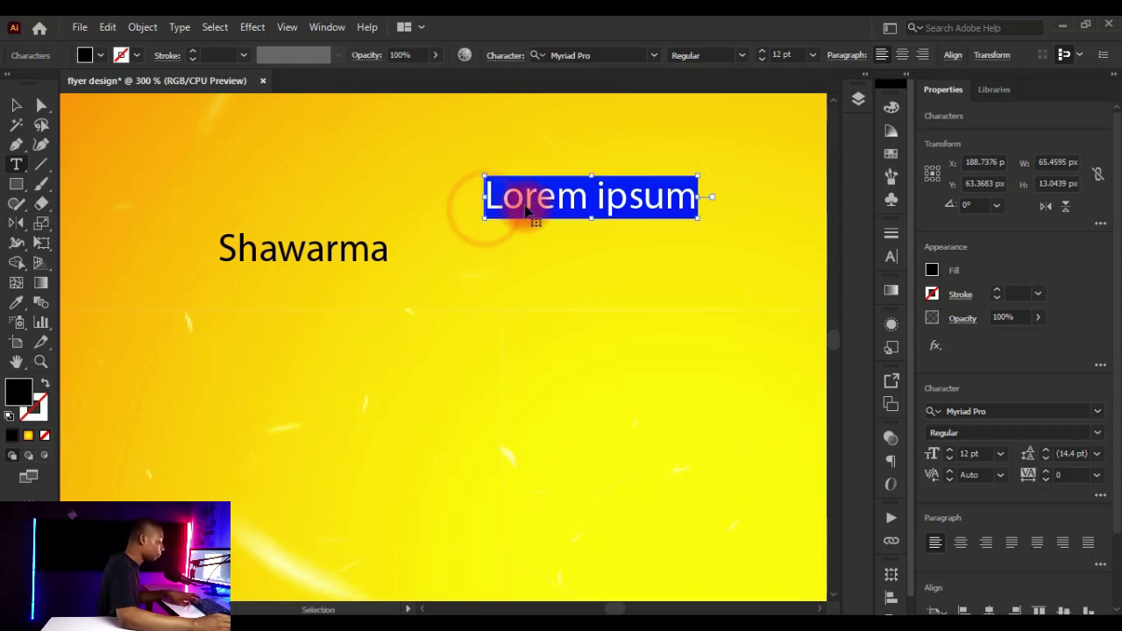
pyautogui.write("Meggy's")
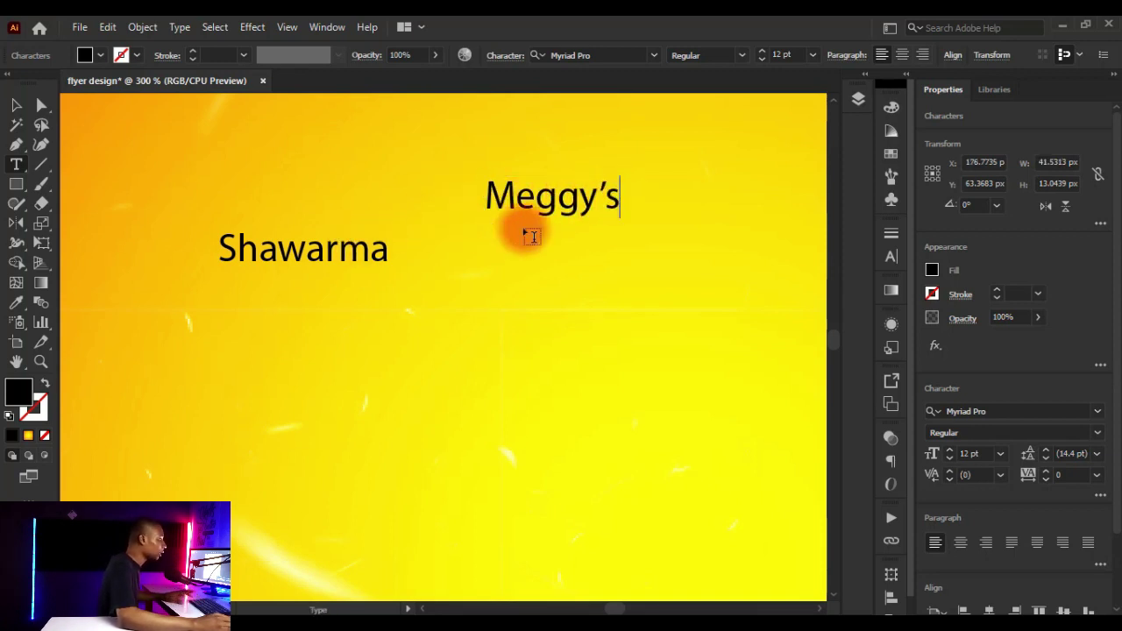
pyautogui.click(16, 105)
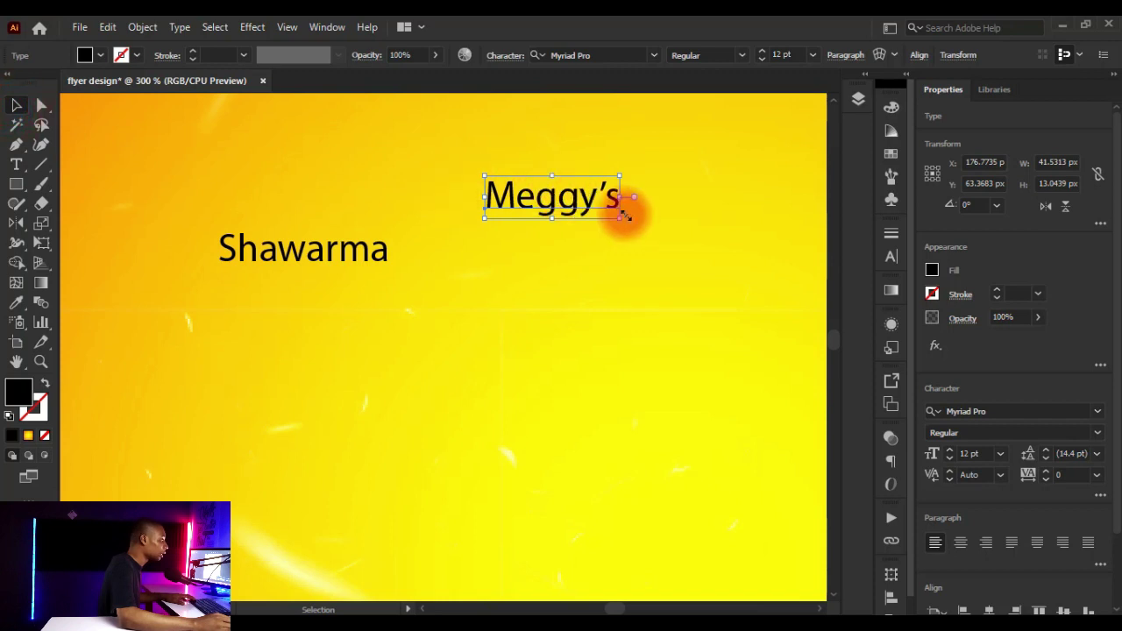
# Select the "Meggy's" text and search the fonts for "mustar"
pyautogui.click(623, 215)
pyautogui.scroll(-3, 526, 277)
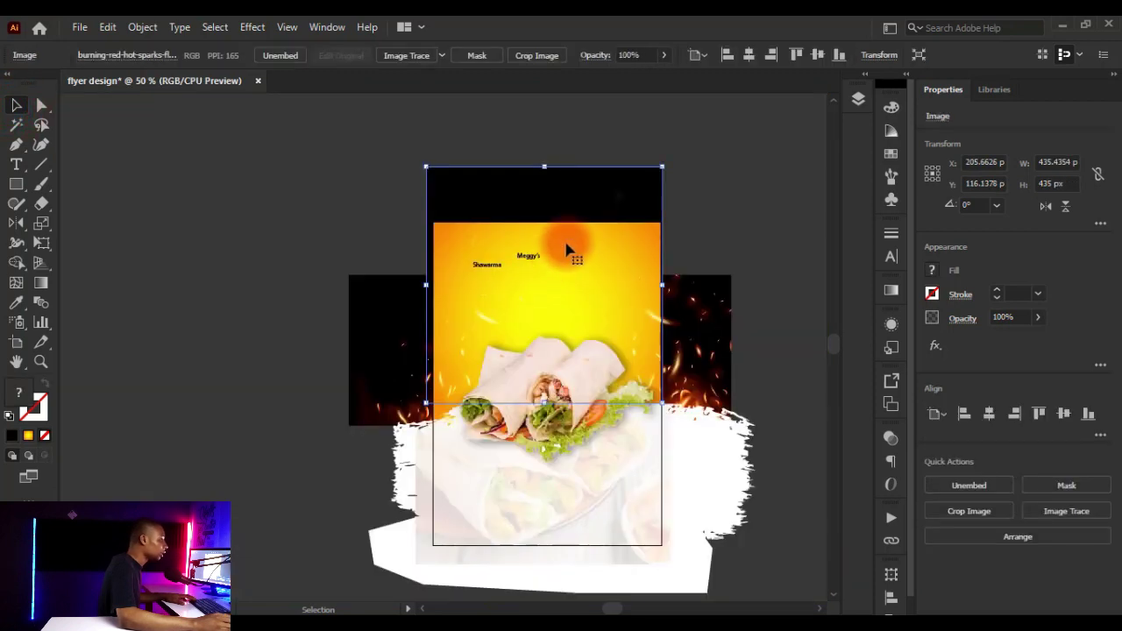
pyautogui.scroll(1, 567, 251)
pyautogui.click(519, 258)
pyautogui.hotkey('ctrl', '=')
pyautogui.hotkey('ctrl', '=')
pyautogui.hotkey('ctrl', '=')
pyautogui.hotkey('ctrl', '=')
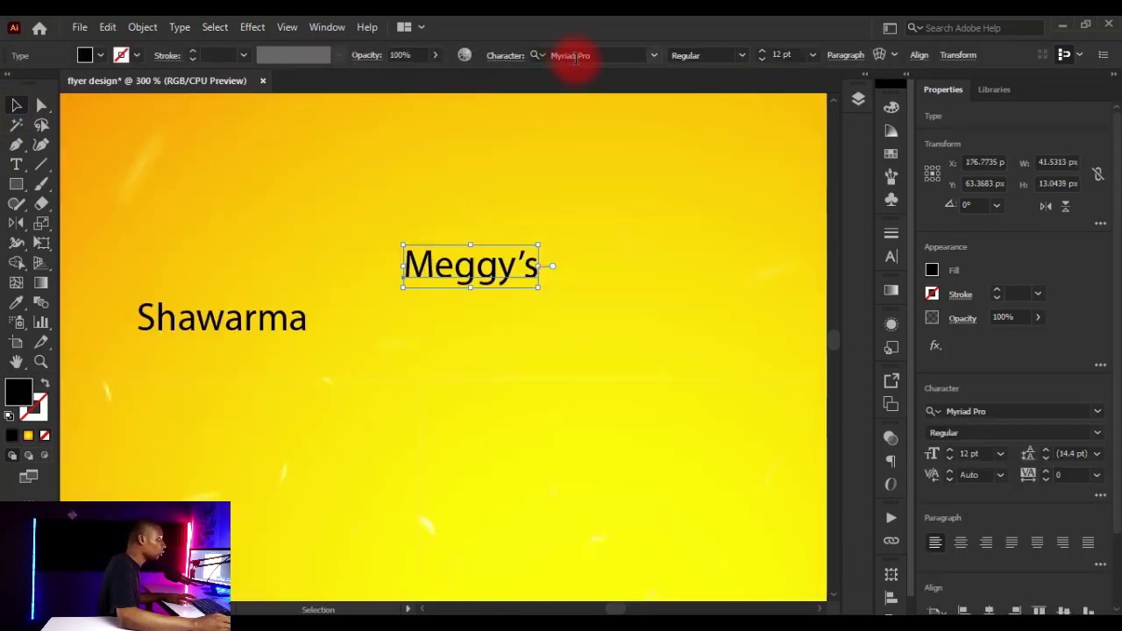
pyautogui.click(574, 55)
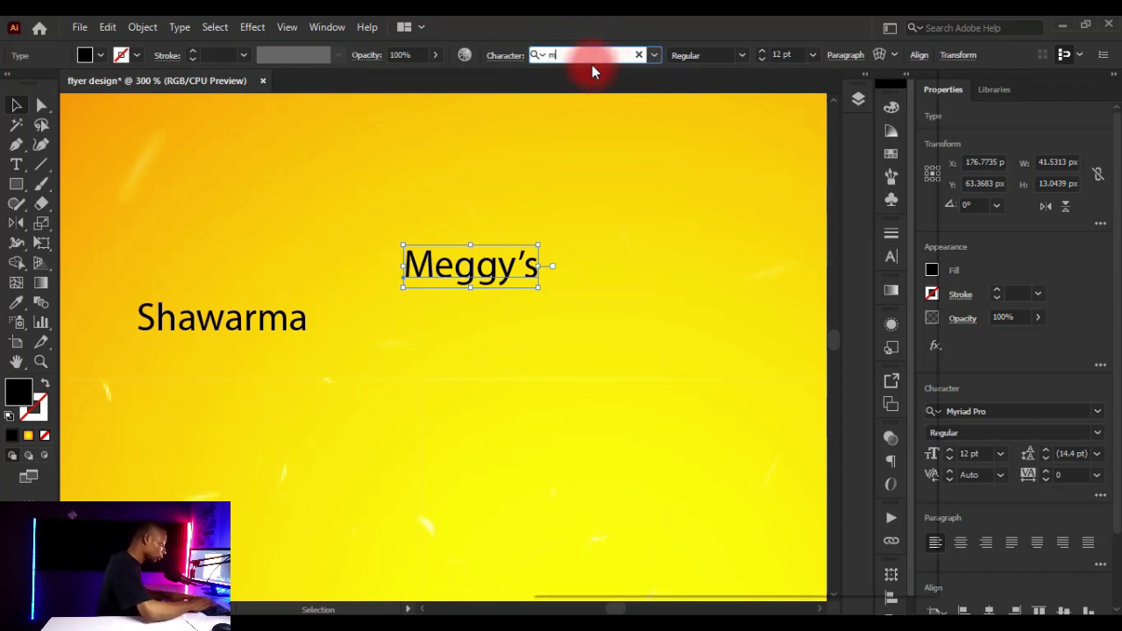
pyautogui.write('mustar')
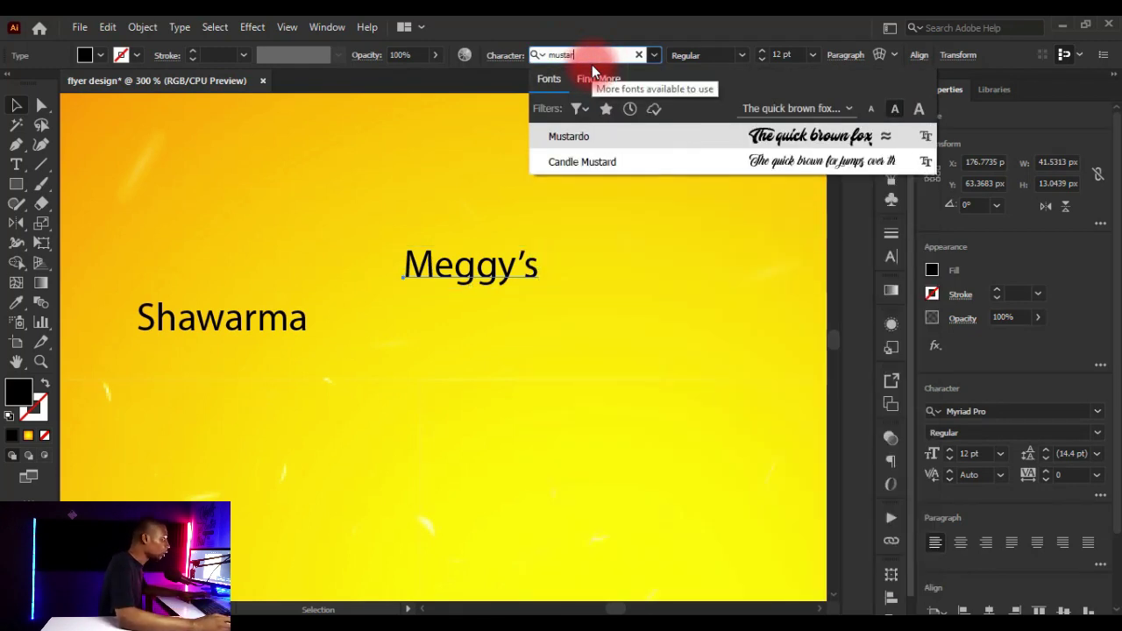
# Set the "Meggy's" text in the Mustardo font, enlarge it to about 54 pt and position it near the flyer's upper edge
pyautogui.click(638, 139)
pyautogui.scroll(-4, 476, 258)
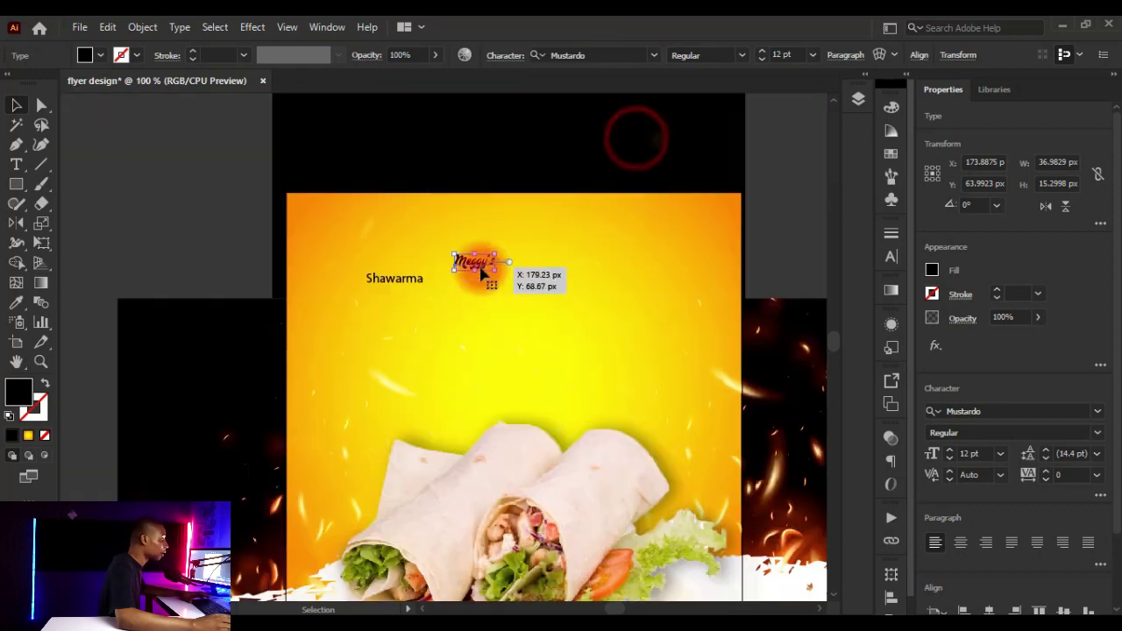
pyautogui.scroll(2, 489, 272)
pyautogui.moveTo(501, 269); pyautogui.dragTo(710, 377)
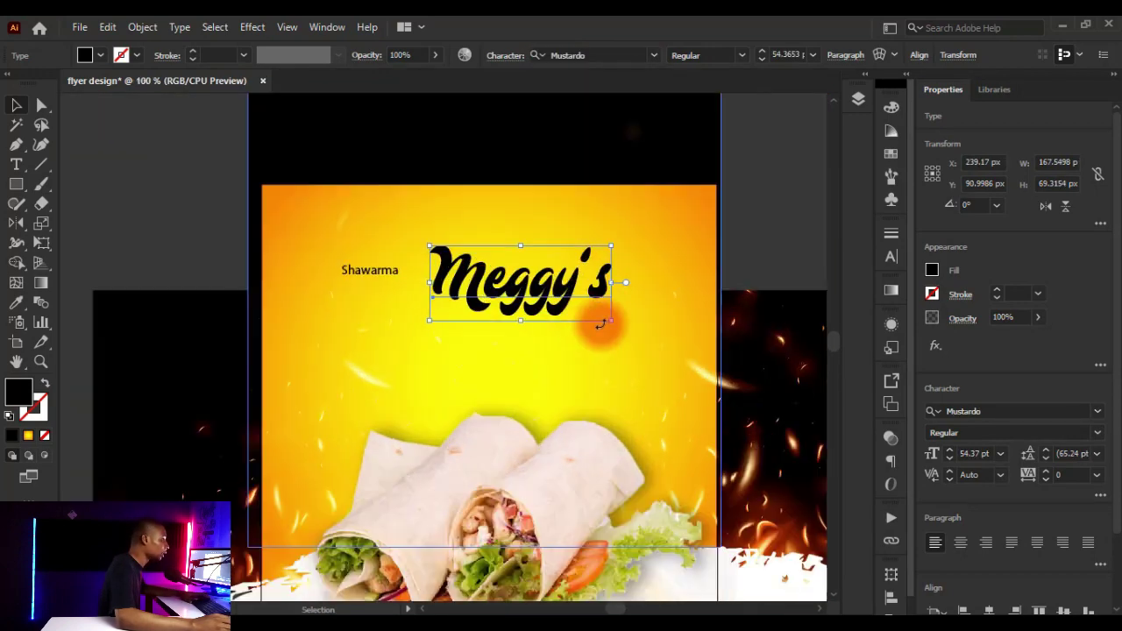
pyautogui.moveTo(593, 313); pyautogui.dragTo(526, 301)
# Move the "Shawarma" text below "Meggy's" and set its font to Morganite Black
pyautogui.moveTo(283, 263); pyautogui.dragTo(404, 324)
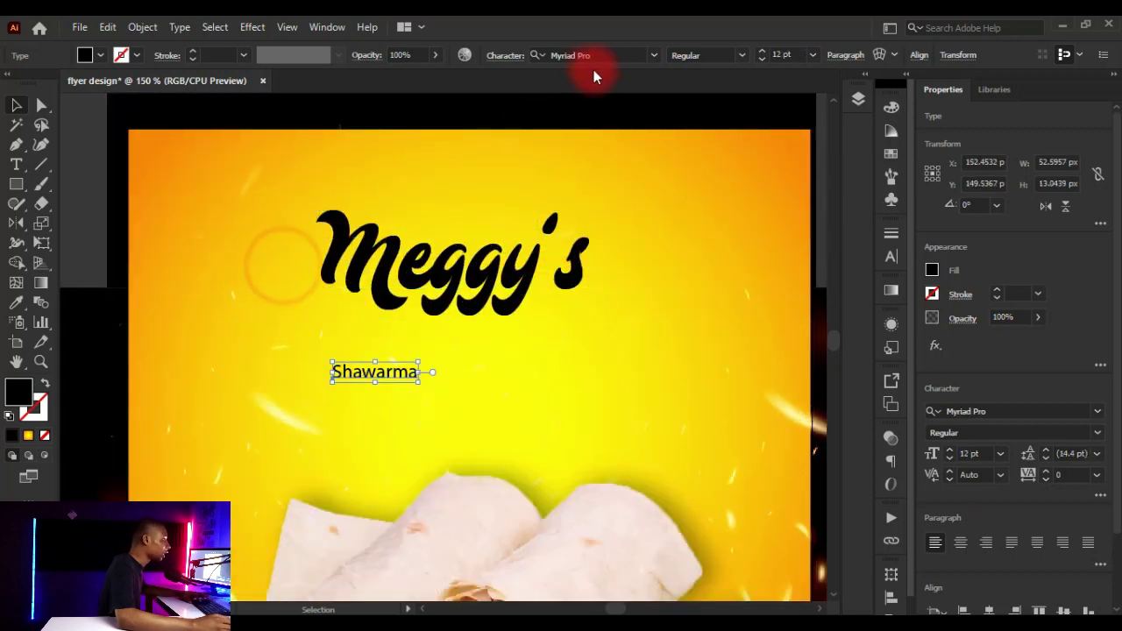
pyautogui.click(589, 55)
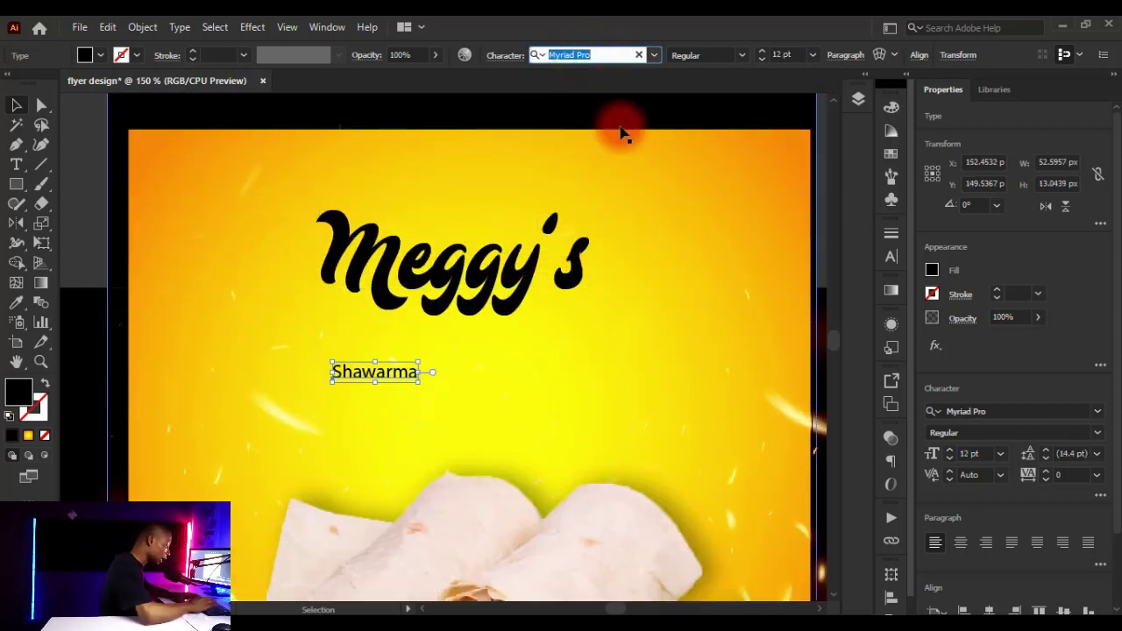
pyautogui.write('morganit')
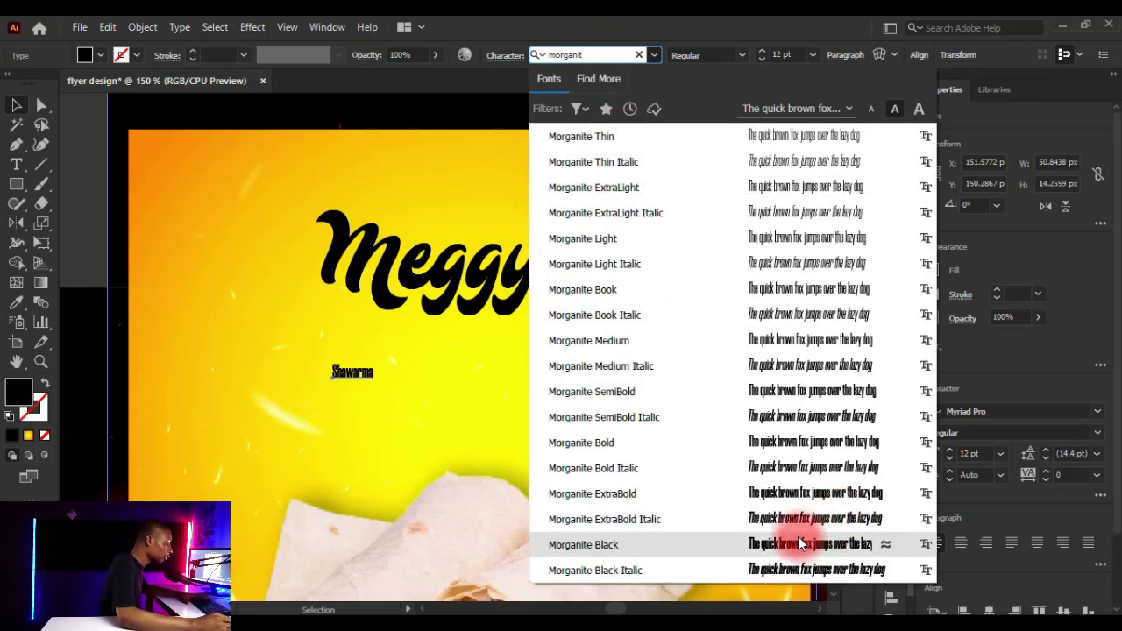
pyautogui.click(643, 543)
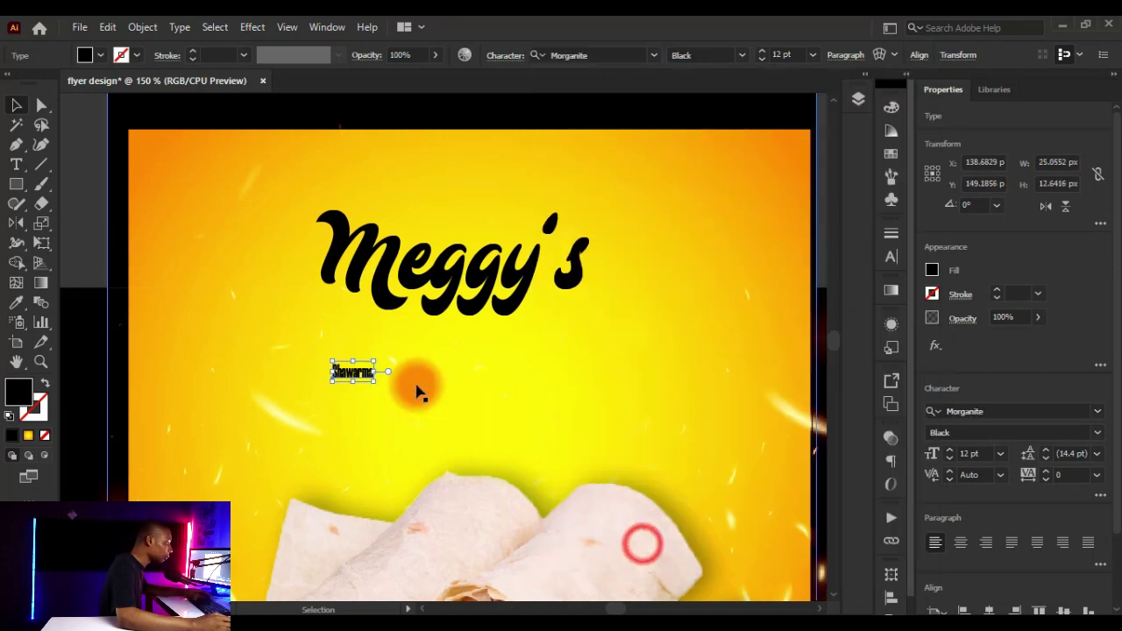
# Scale the "Shawarma" text to about 84 pt and fit it directly beneath "Meggy's" at a similar width
pyautogui.moveTo(374, 379); pyautogui.dragTo(649, 521)
pyautogui.moveTo(526, 464); pyautogui.dragTo(488, 375)
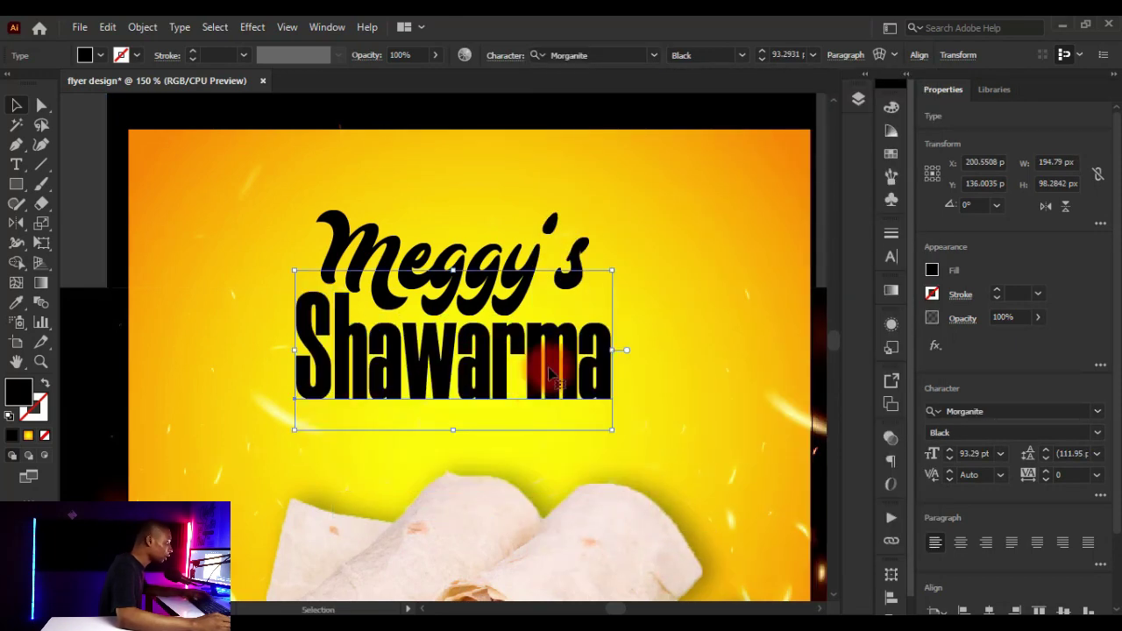
pyautogui.scroll(1, 534, 371)
pyautogui.moveTo(631, 447); pyautogui.dragTo(590, 440)
pyautogui.moveTo(458, 363)
pyautogui.mouseDown()
pyautogui.moveTo(450, 368)
pyautogui.moveTo(464, 348)
pyautogui.moveTo(476, 381)
pyautogui.moveTo(454, 353)
pyautogui.mouseUp()
pyautogui.scroll(-2, 465, 348)
pyautogui.scroll(1, 469, 368)
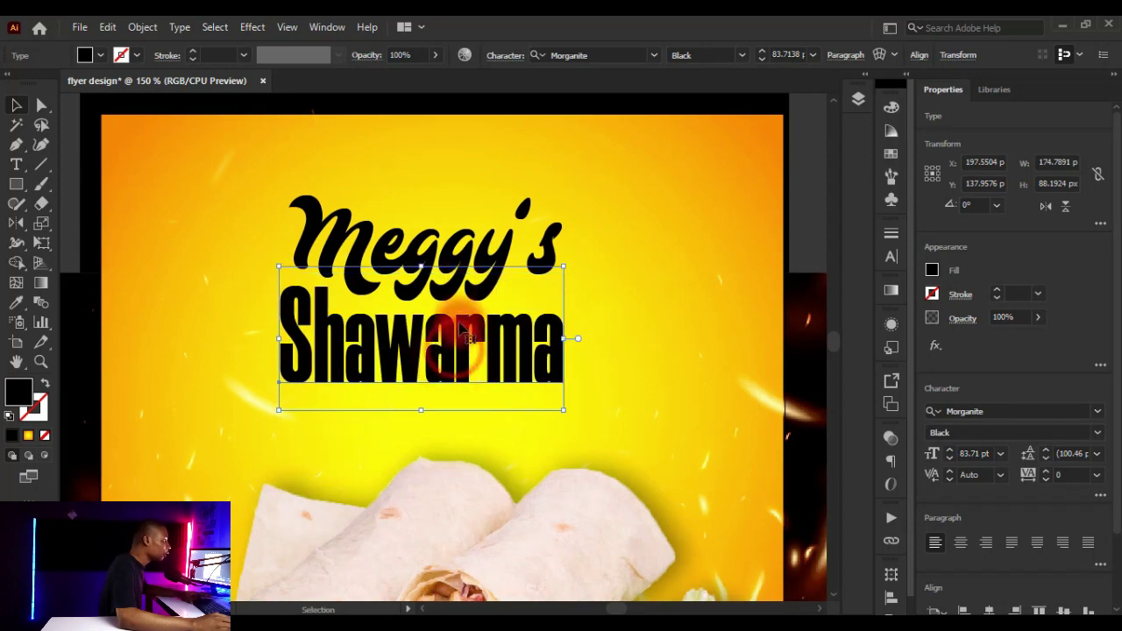
pyautogui.scroll(-2, 454, 353)
pyautogui.scroll(1, 399, 325)
pyautogui.hotkey('ctrl', 'shift', 'a')
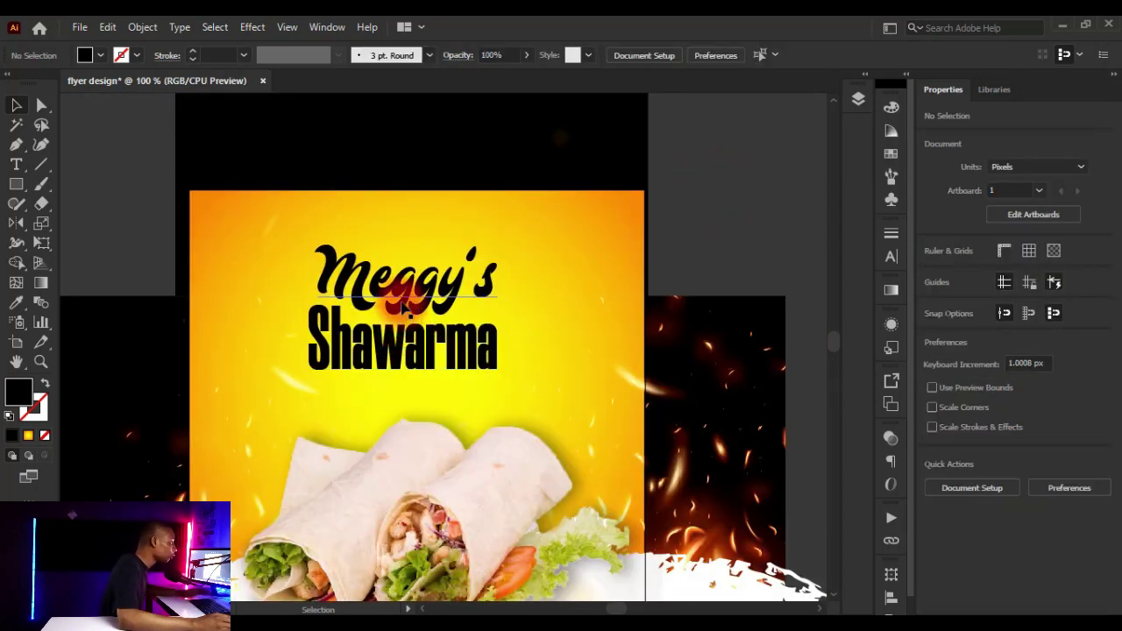
# Fill the "Meggy's" text with the dark green swatch, hex 006837
pyautogui.moveTo(404, 291); pyautogui.dragTo(403, 297)
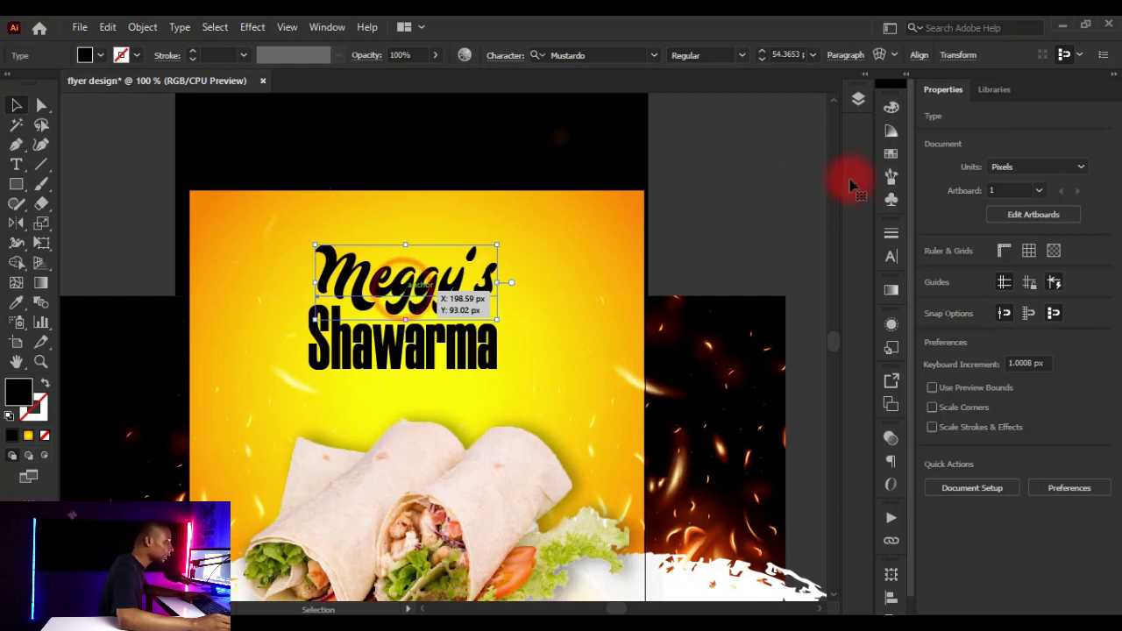
pyautogui.click(890, 156)
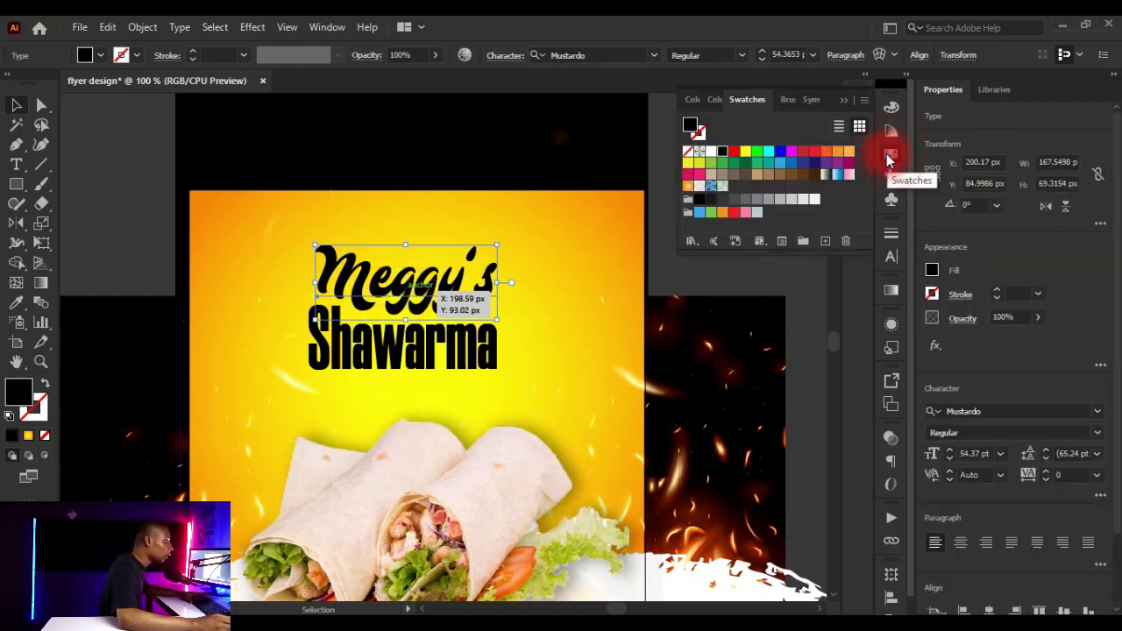
pyautogui.click(719, 160)
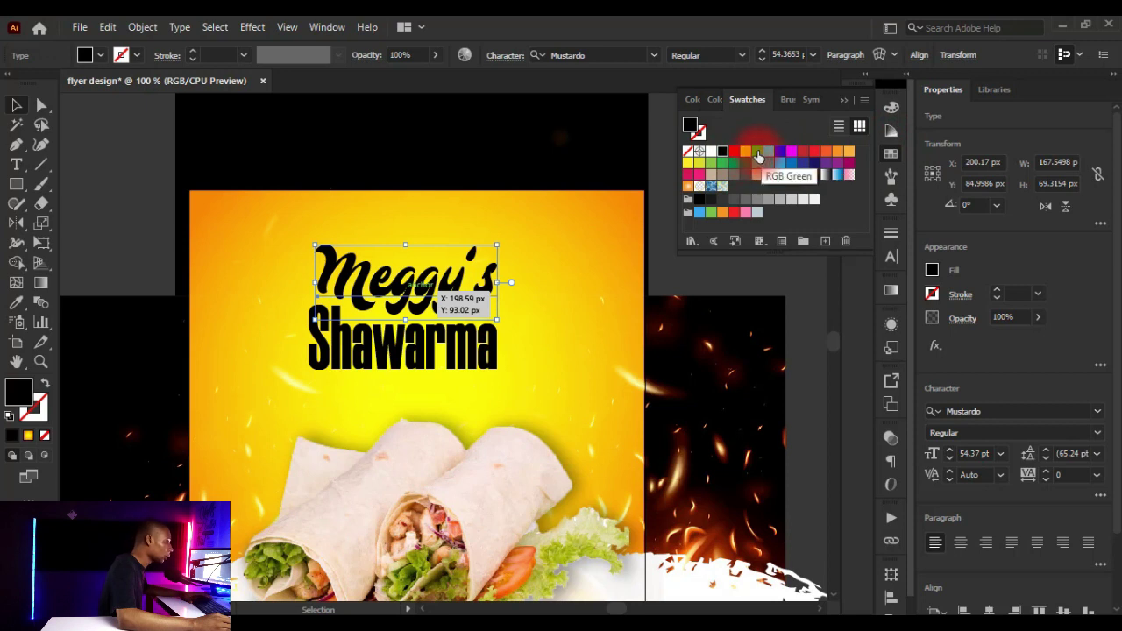
pyautogui.click(757, 150)
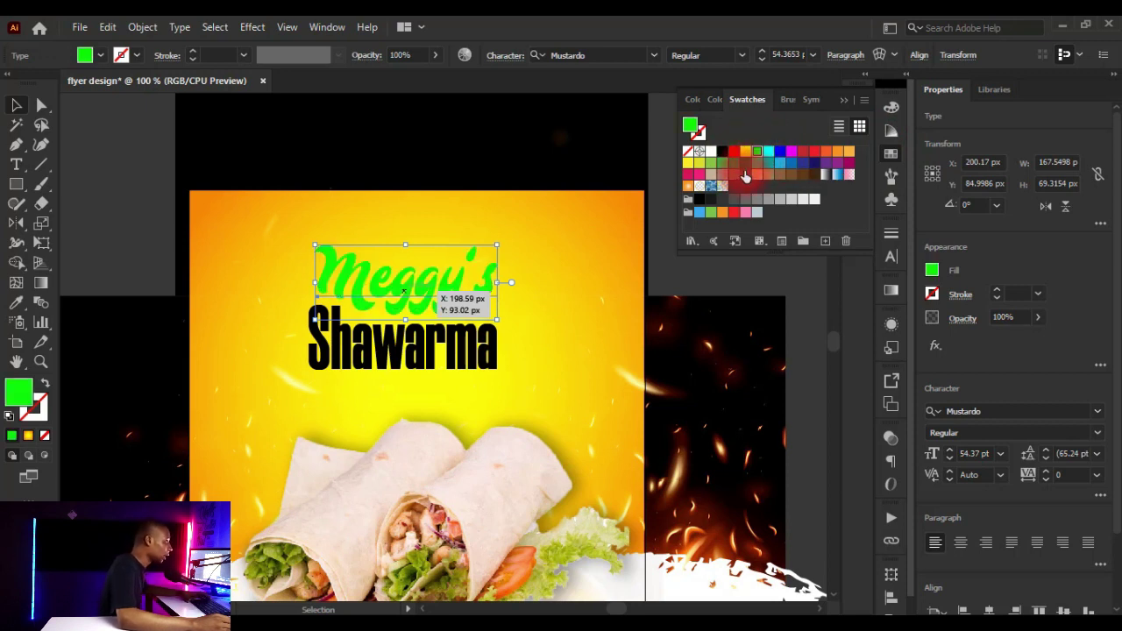
pyautogui.click(746, 163)
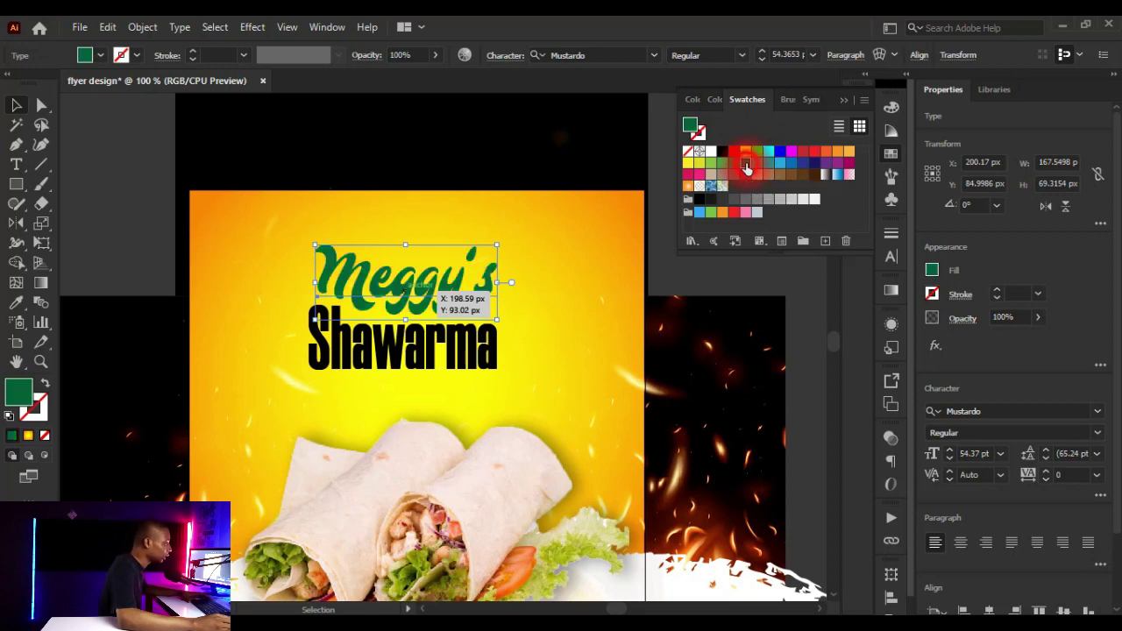
pyautogui.click(843, 100)
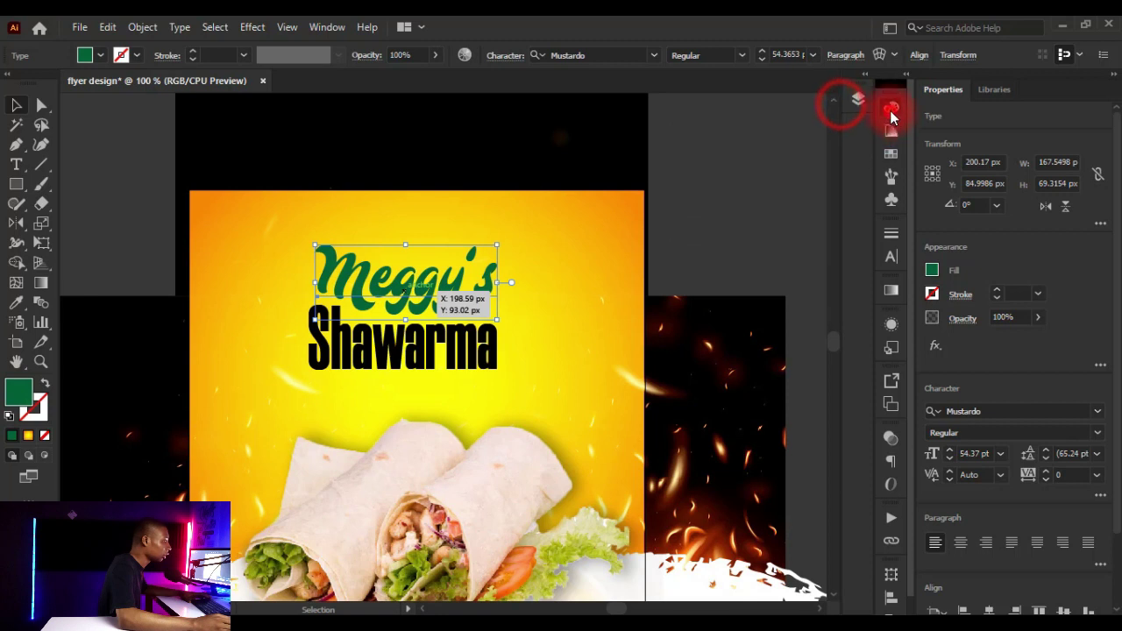
# Fine-tune the "Meggy's" fill to a deeper green with RGB values of 0, 90, 3
pyautogui.click(891, 109)
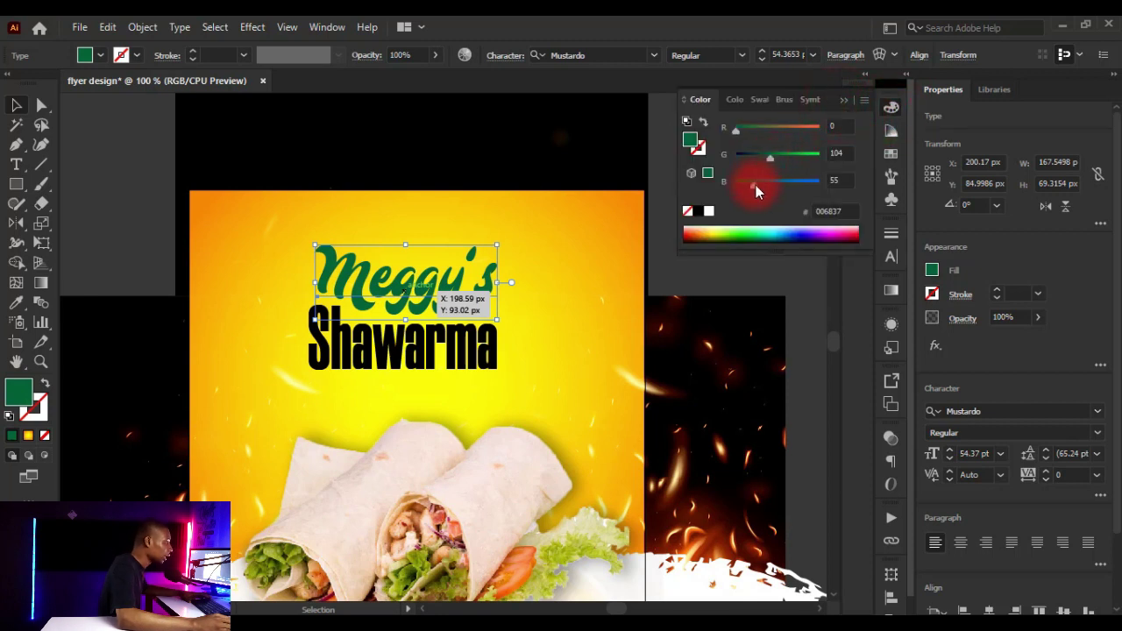
pyautogui.moveTo(752, 186); pyautogui.dragTo(762, 158)
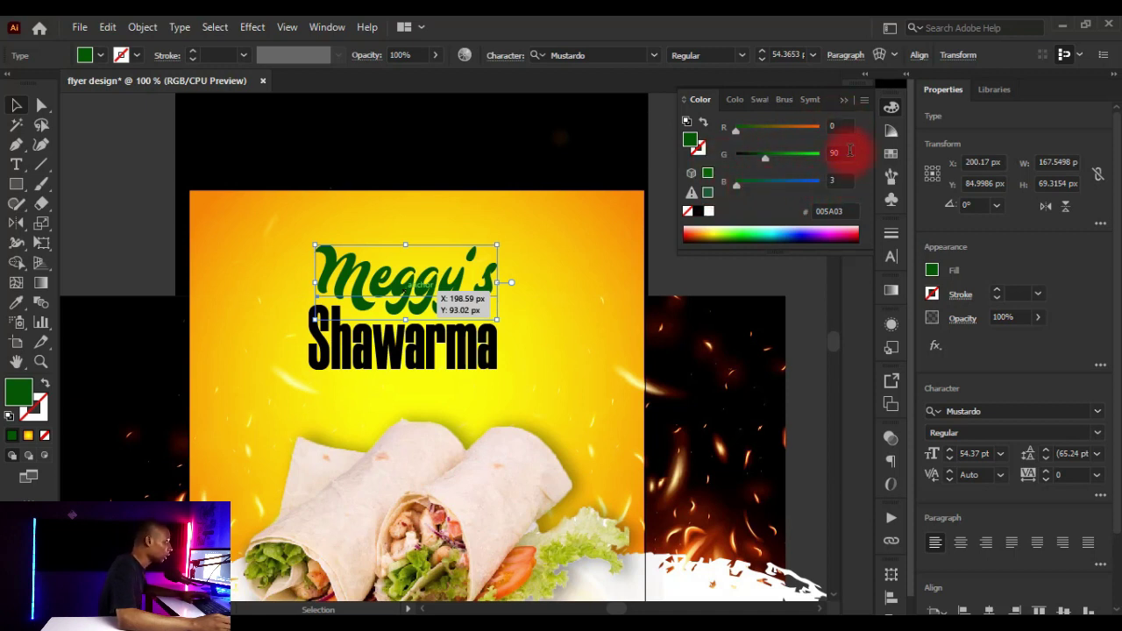
pyautogui.click(843, 104)
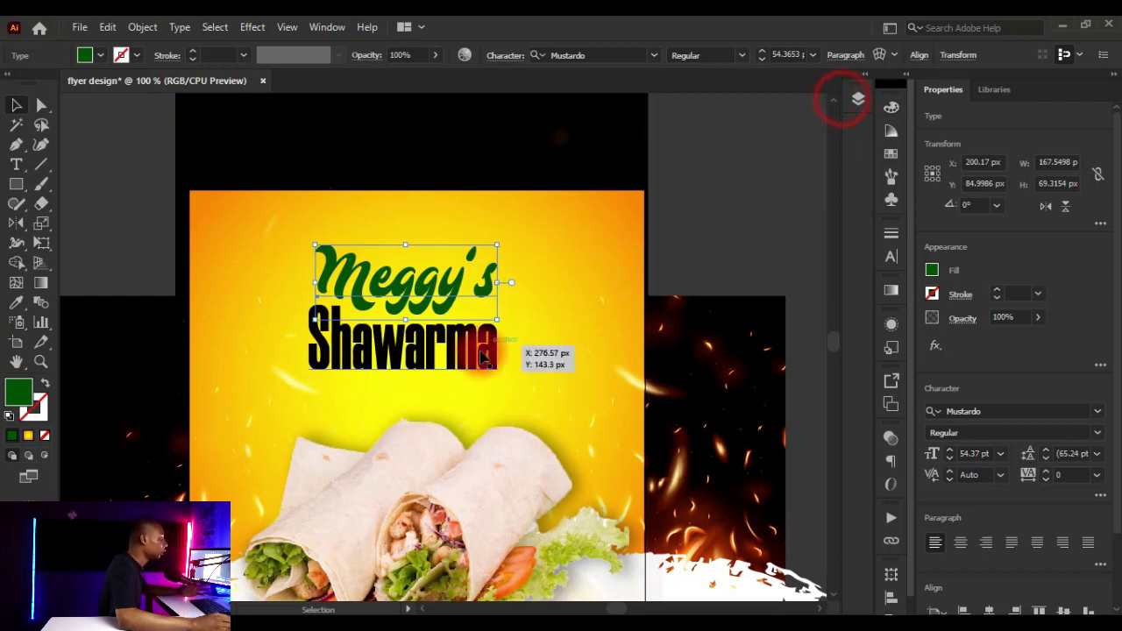
# Fill the "Shawarma" text with the dark brown swatch R=66 G=33 B=11
pyautogui.click(430, 360)
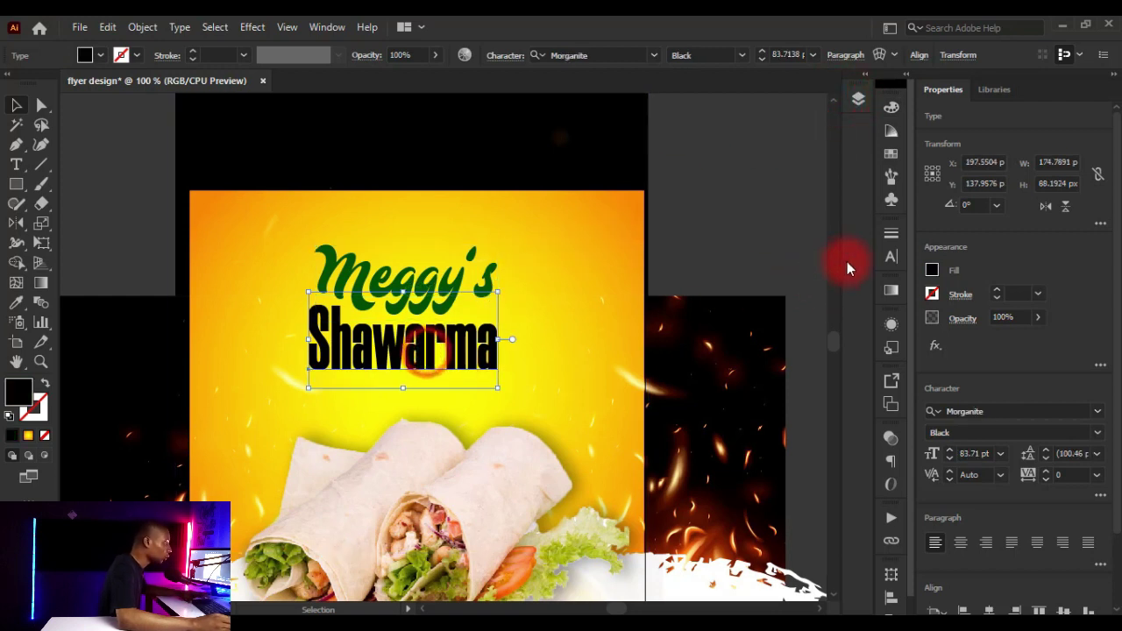
pyautogui.click(892, 156)
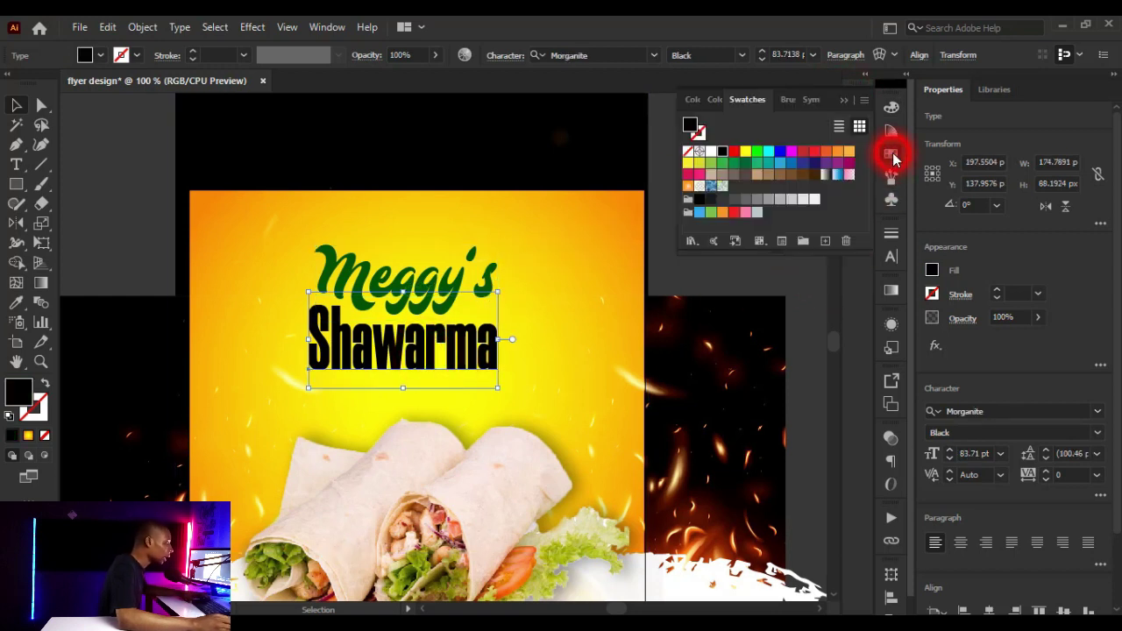
pyautogui.click(803, 152)
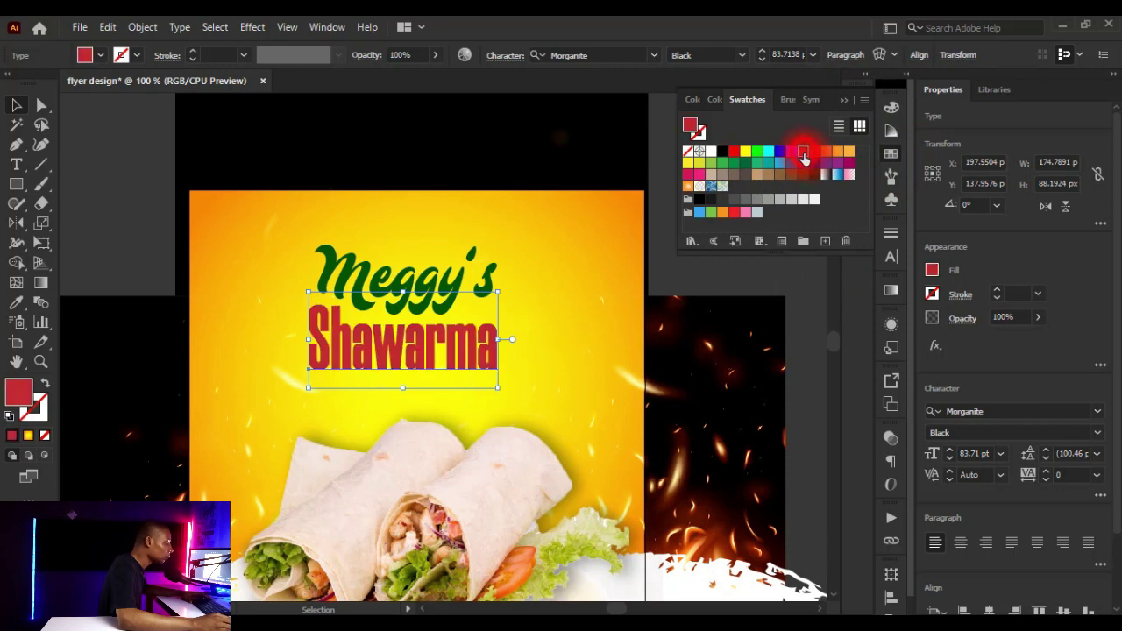
pyautogui.click(815, 177)
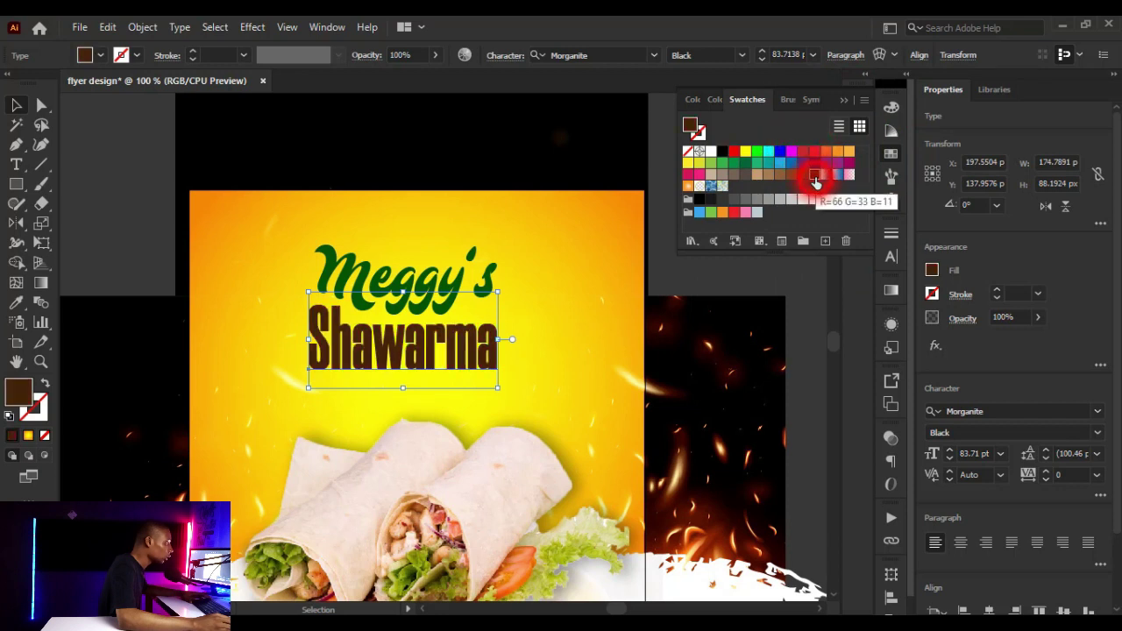
pyautogui.click(843, 100)
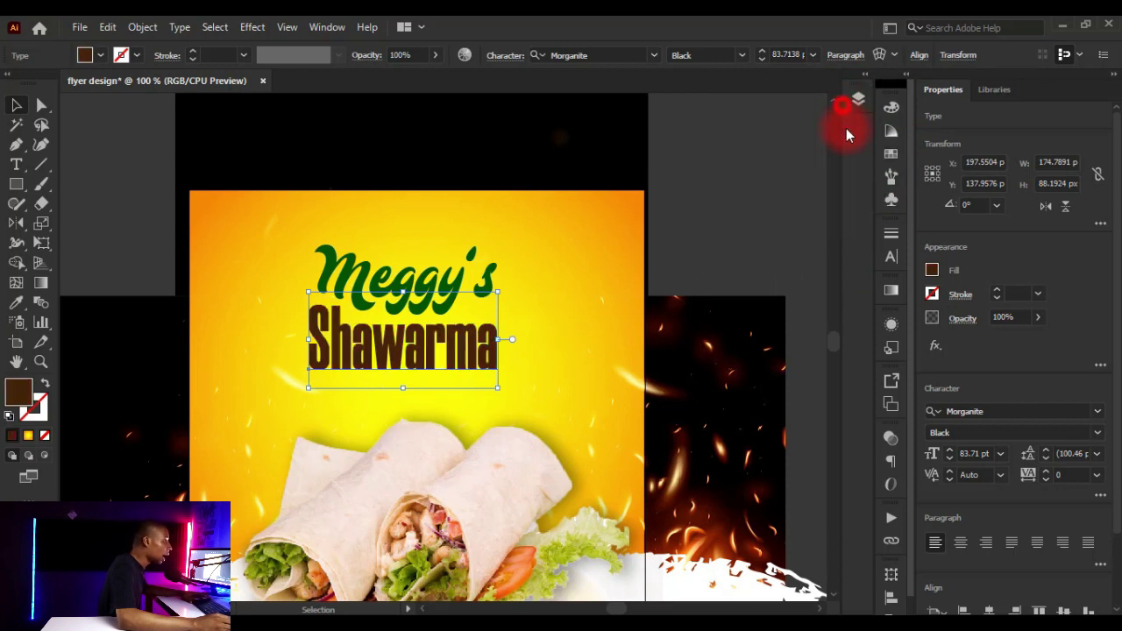
# Lower the green value of the "Shawarma" fill to 16 for a reddish brown
pyautogui.click(890, 108)
pyautogui.moveTo(747, 159); pyautogui.dragTo(739, 162)
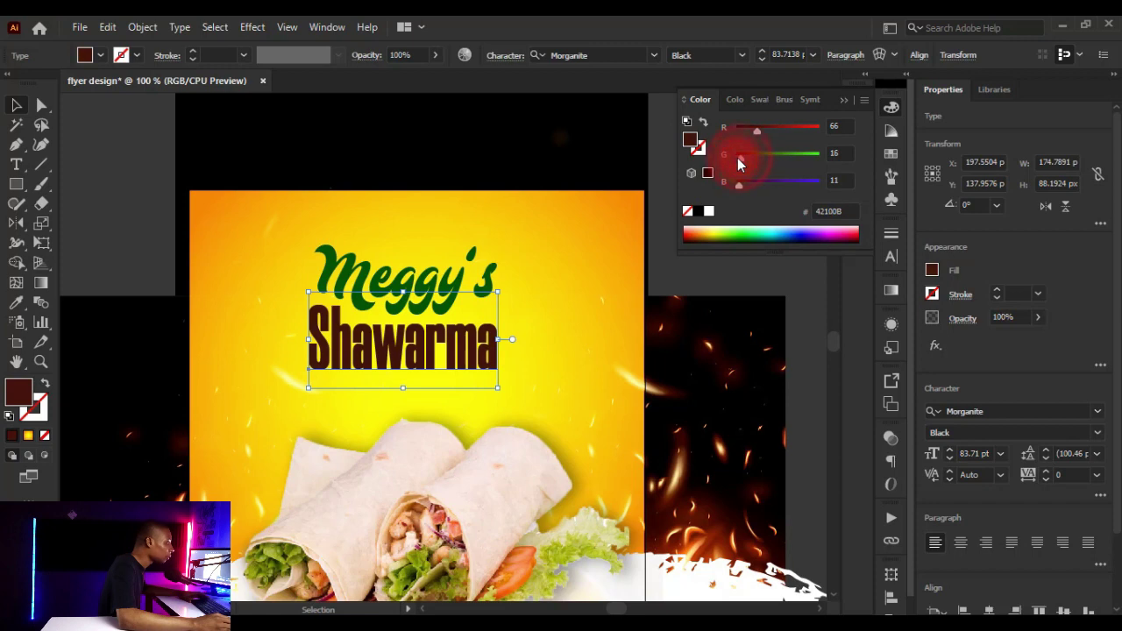
pyautogui.click(844, 100)
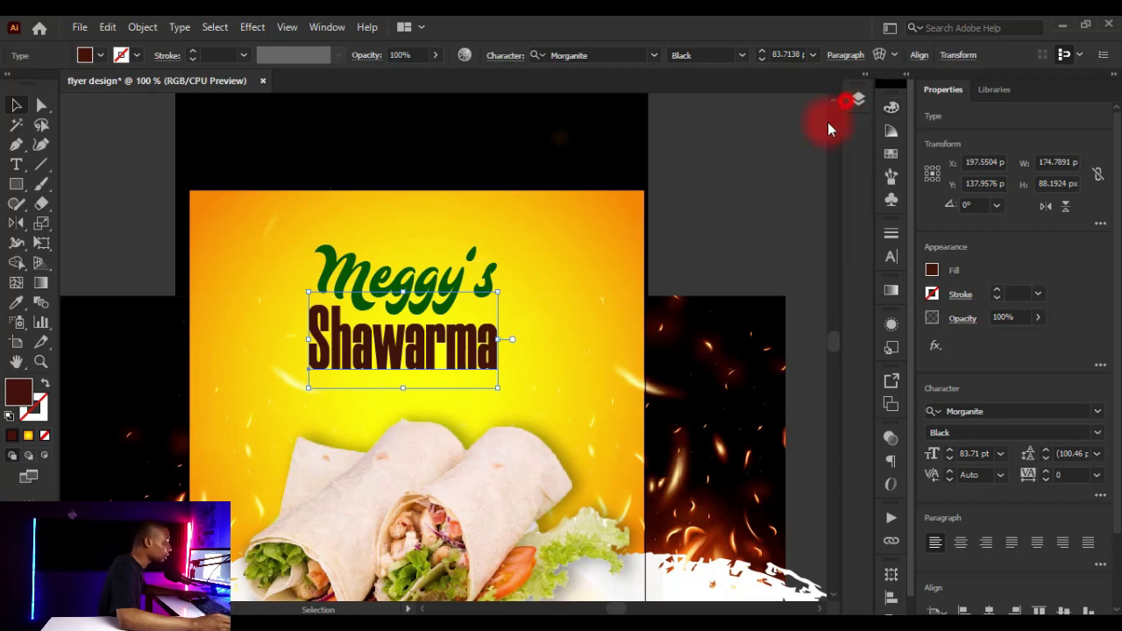
# Change the "Shawarma" text to the Bold style and enlarge it to about 91 pt beneath "Meggy's"
pyautogui.press('h')
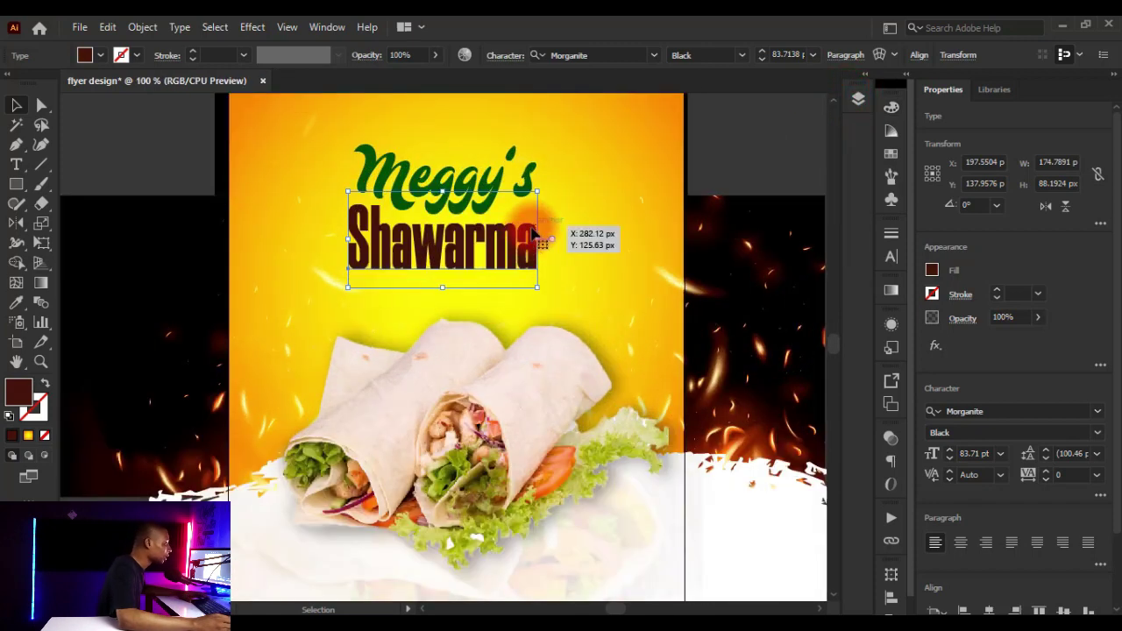
pyautogui.keyDown('alt'); pyautogui.scroll(-2, 504, 276); pyautogui.keyUp('alt')
pyautogui.keyDown('alt'); pyautogui.scroll(4, 504, 274); pyautogui.keyUp('alt')
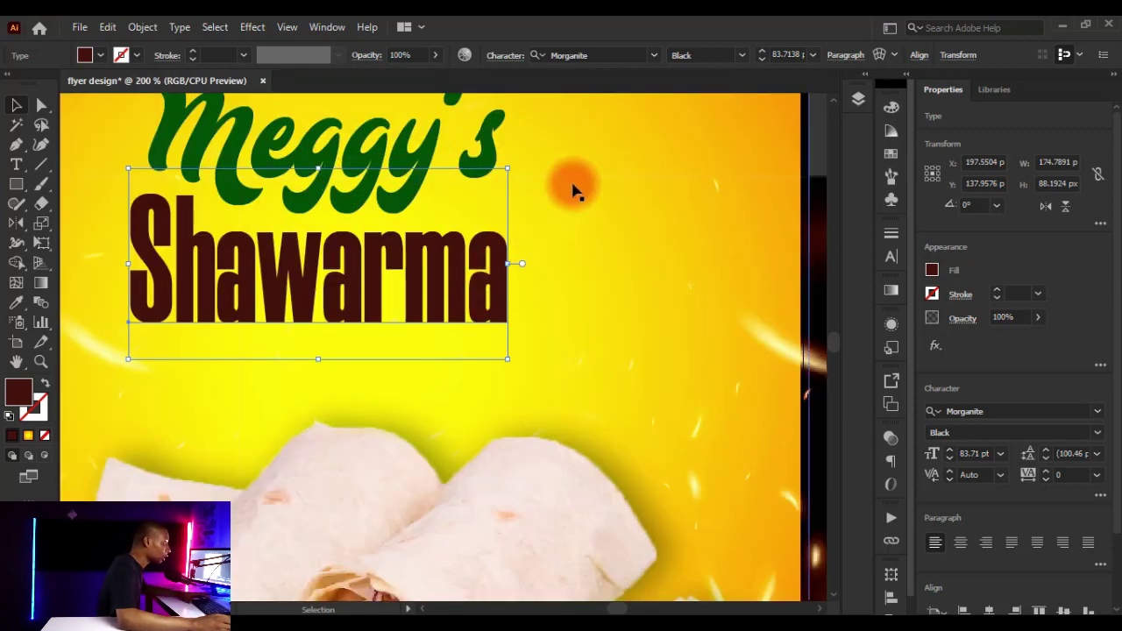
pyautogui.click(741, 55)
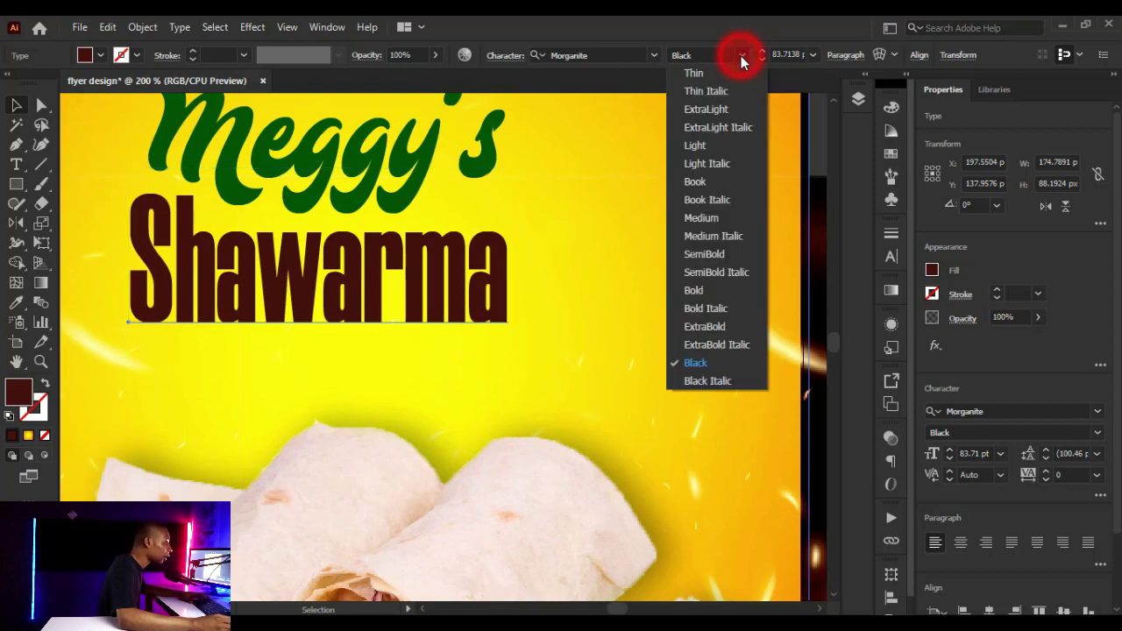
pyautogui.click(716, 291)
pyautogui.scroll(-2, 533, 301)
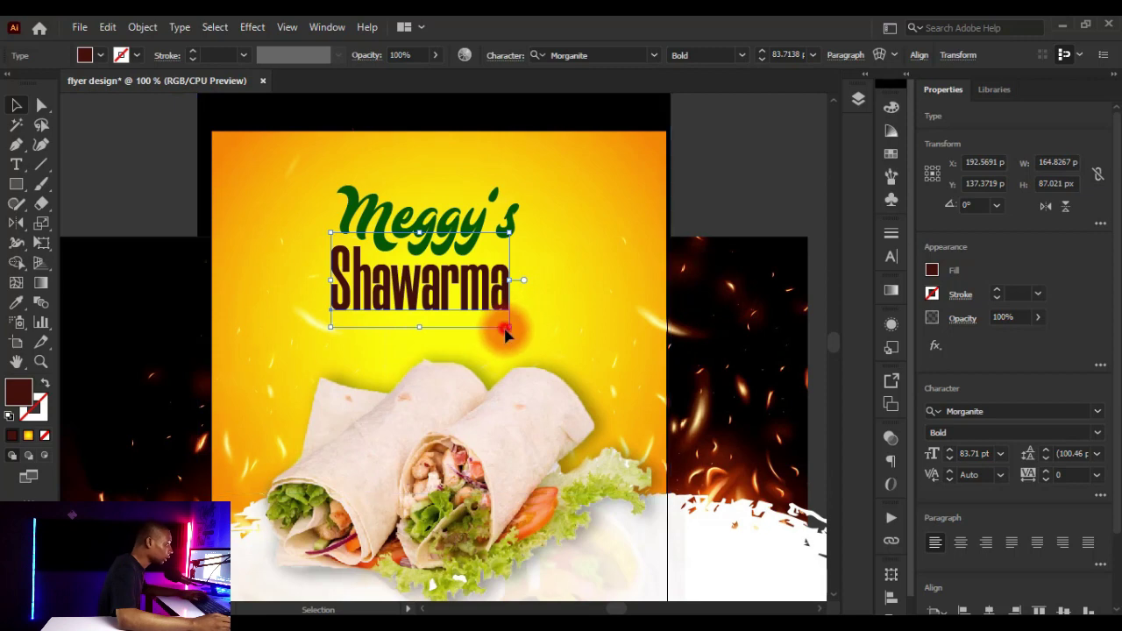
pyautogui.moveTo(506, 333); pyautogui.dragTo(511, 333)
pyautogui.scroll(-1, 485, 283)
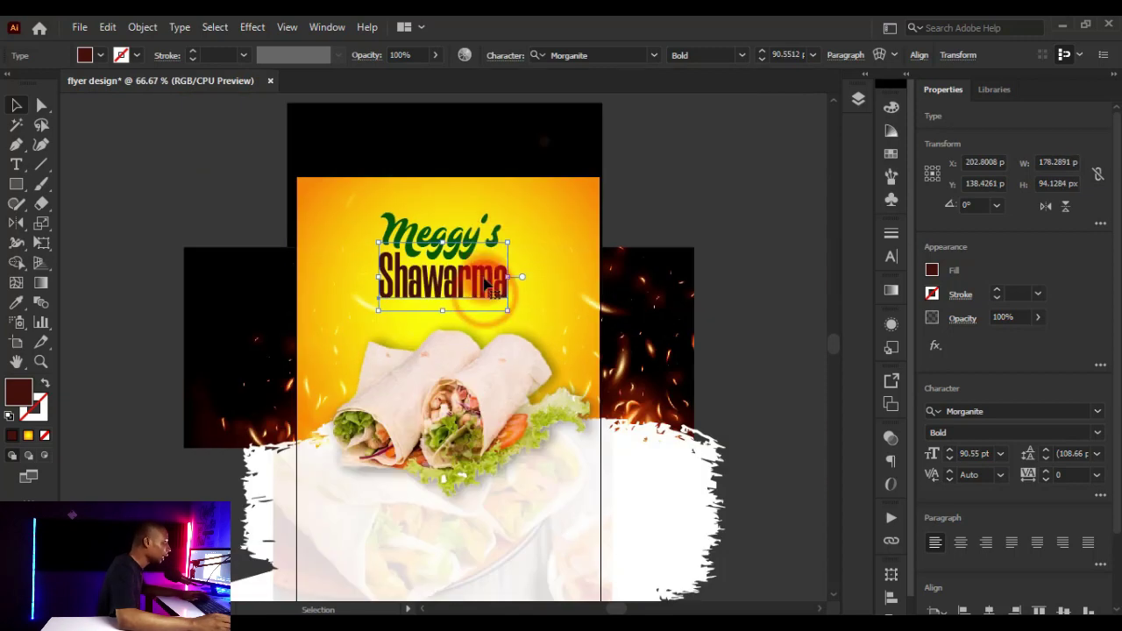
# Group the "Meggy's" and "Shawarma" texts into a single title
pyautogui.scroll(1, 438, 235)
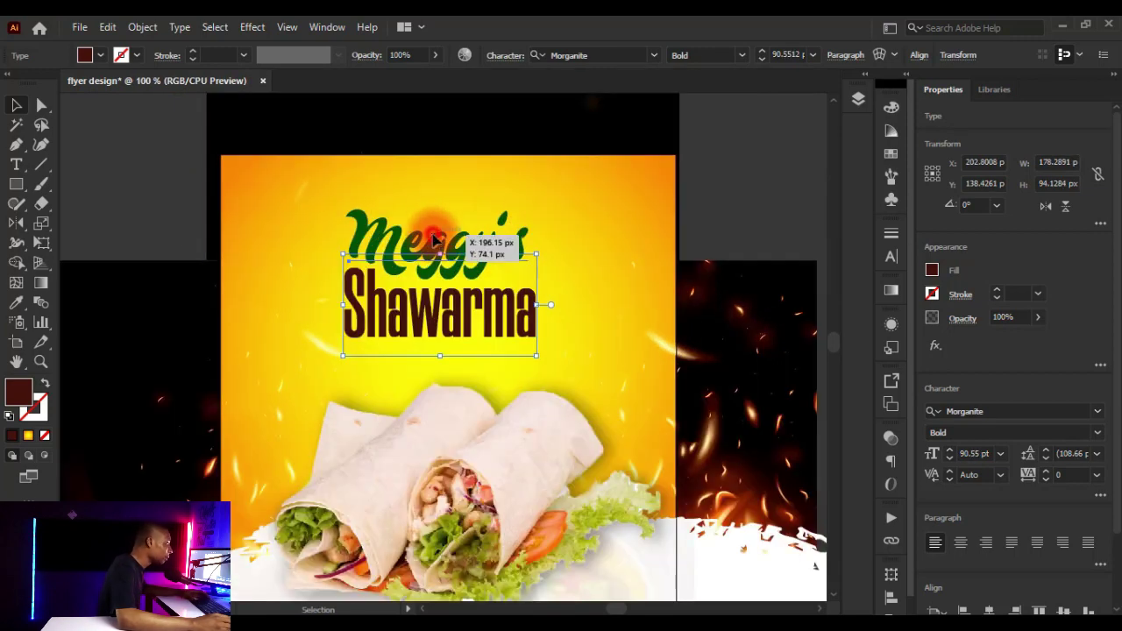
pyautogui.click(433, 238)
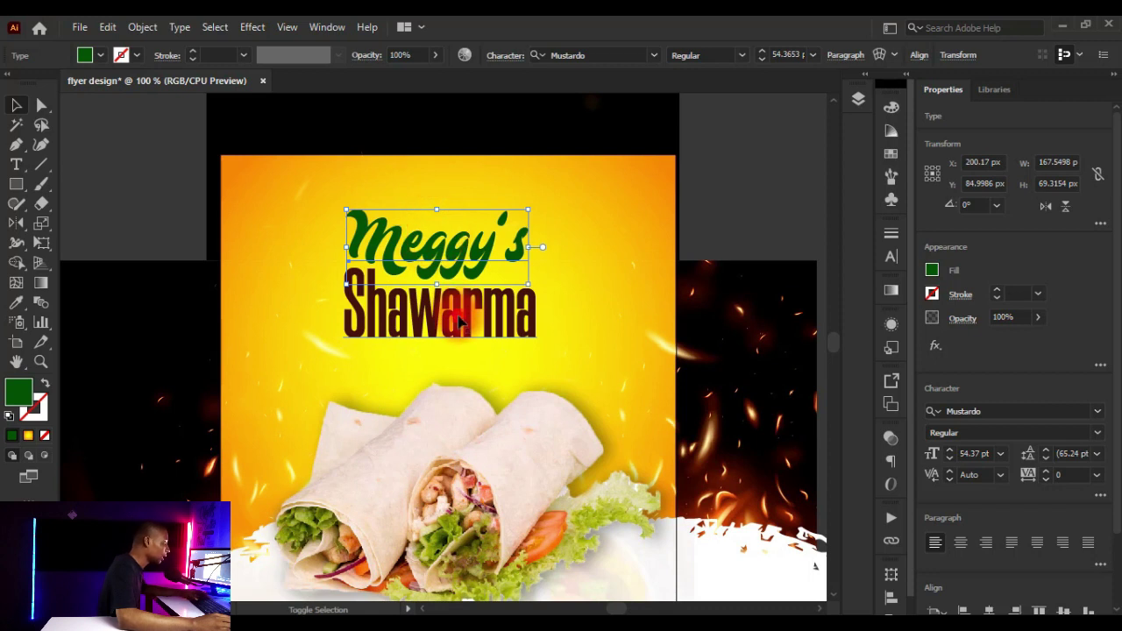
pyautogui.keyDown('shift'); pyautogui.click(459, 323); pyautogui.keyUp('shift')
pyautogui.hotkey('ctrl', 'g')
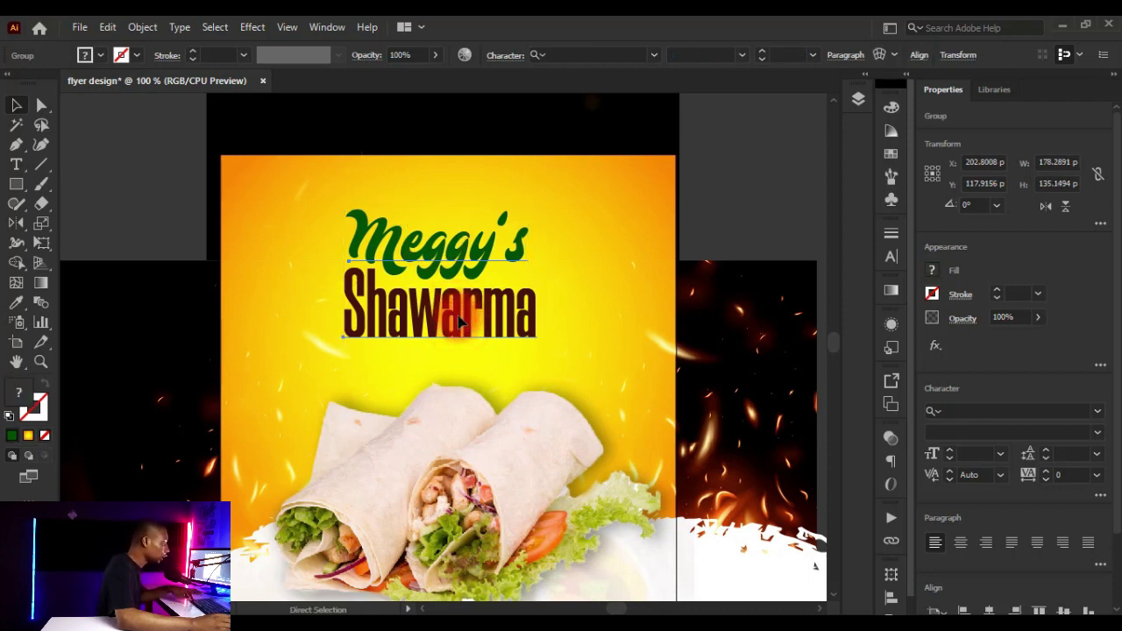
# Center the "Meggy's Shawarma" title group horizontally on the artboard
pyautogui.press('v')
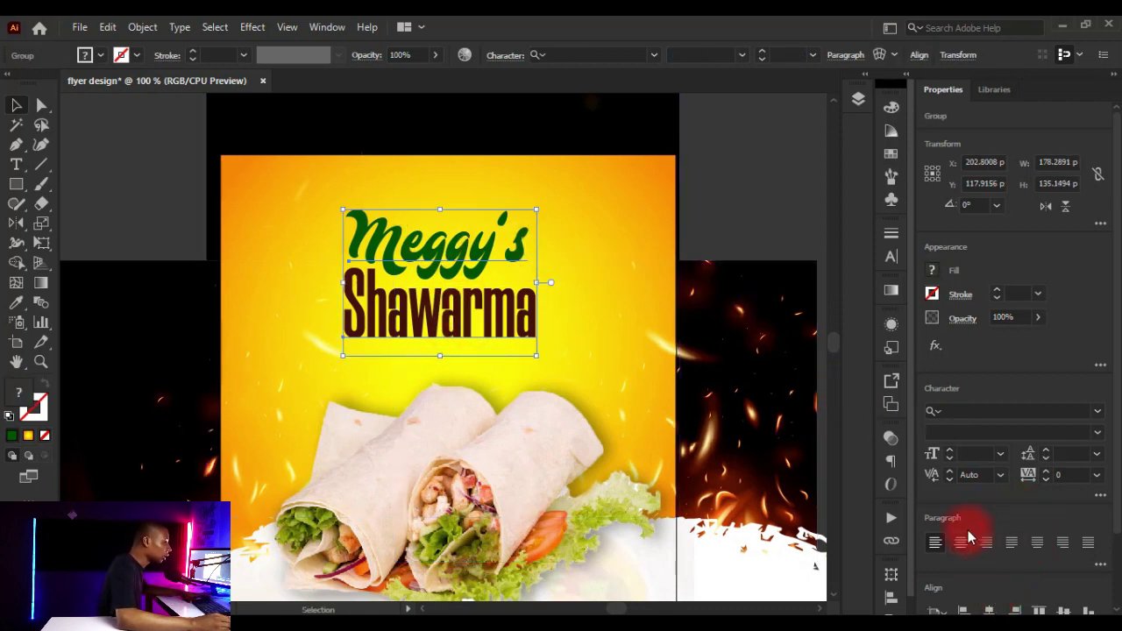
pyautogui.scroll(-2, 985, 594)
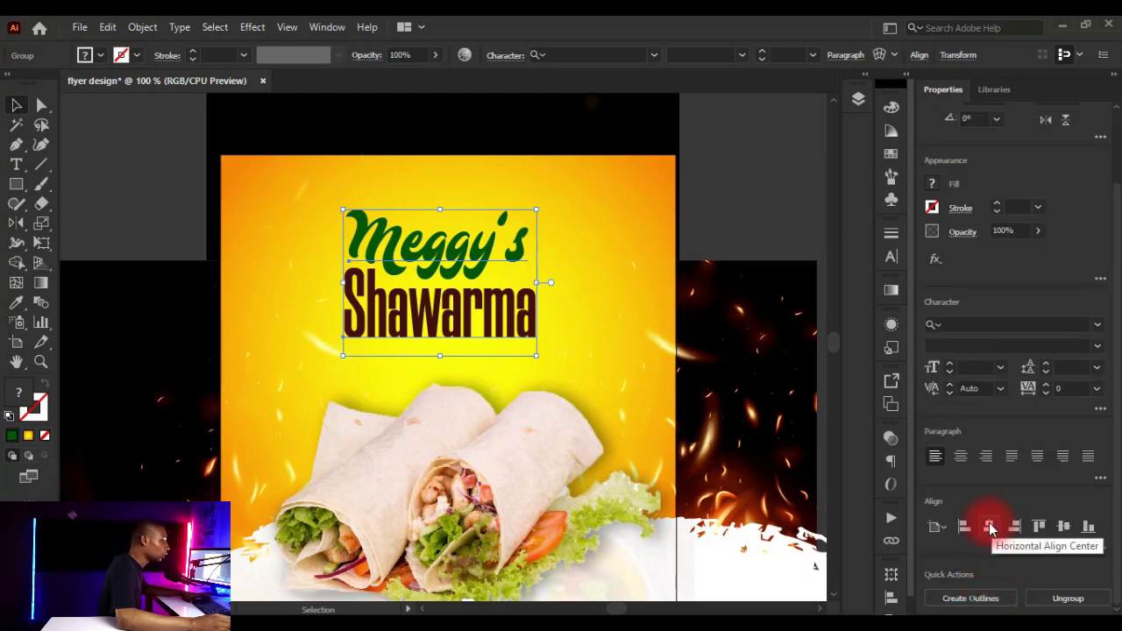
pyautogui.click(989, 527)
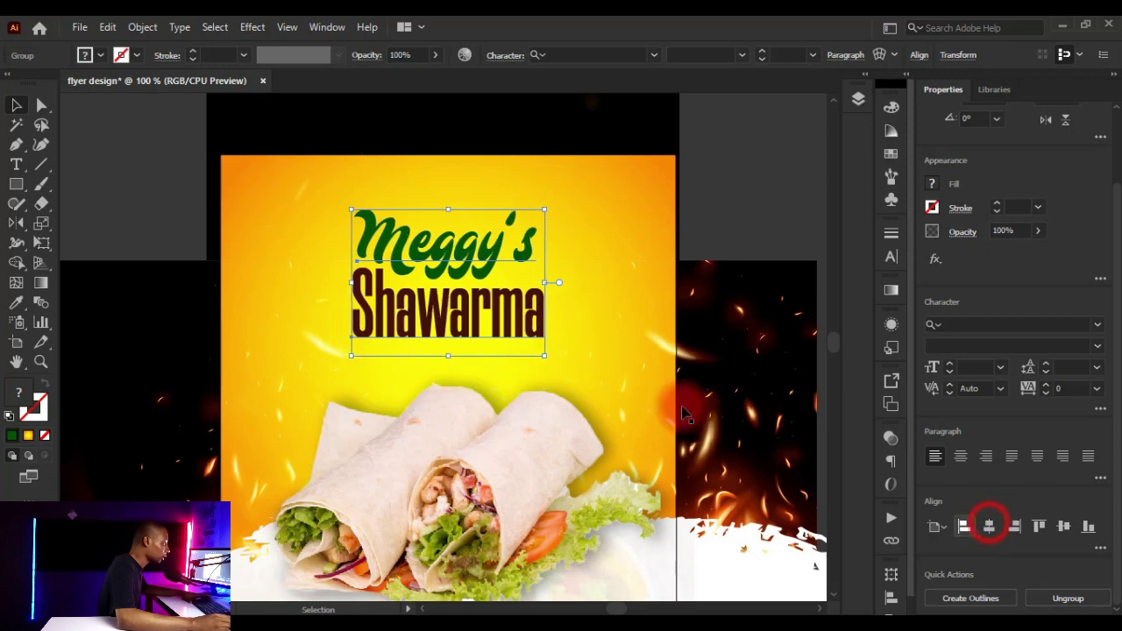
pyautogui.keyDown('shift'); pyautogui.click(504, 368); pyautogui.keyUp('shift')
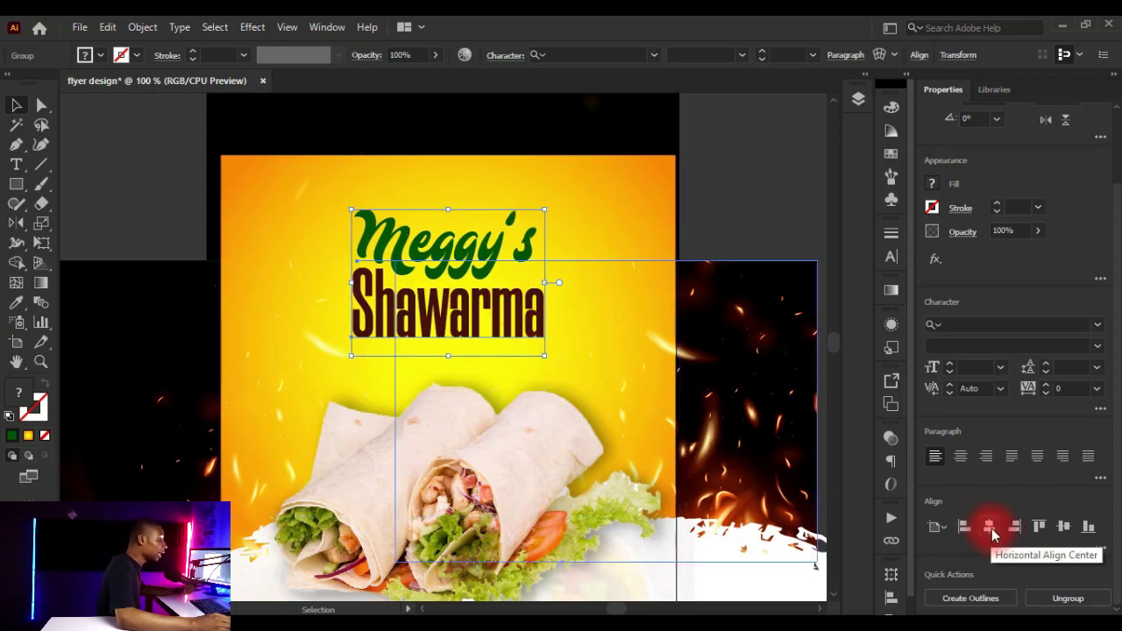
pyautogui.click(327, 29)
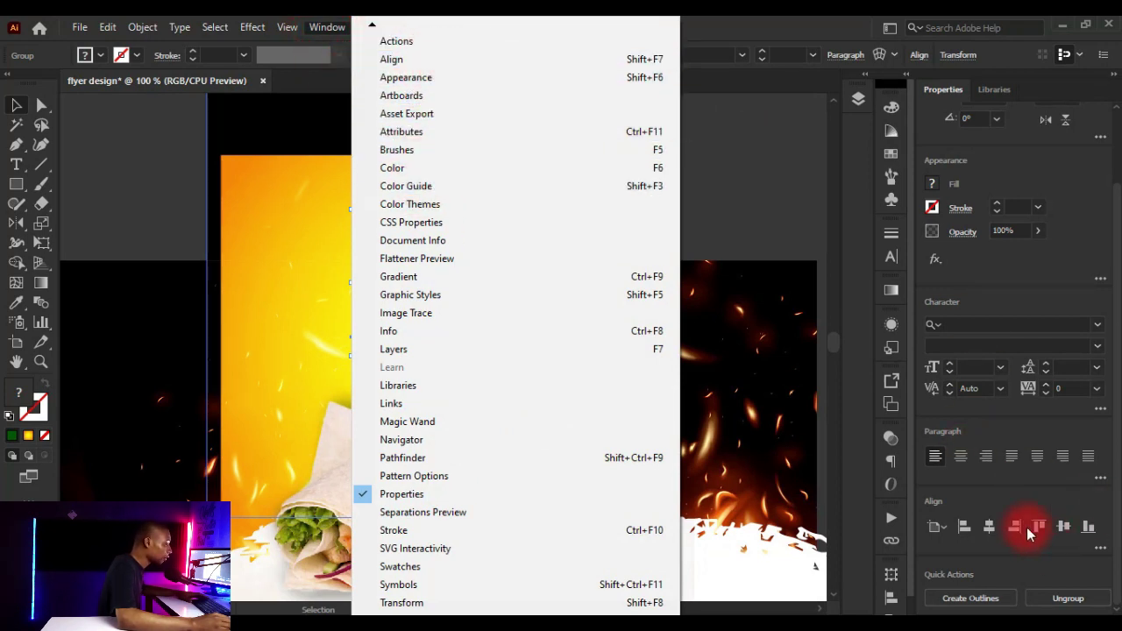
pyautogui.click(983, 526)
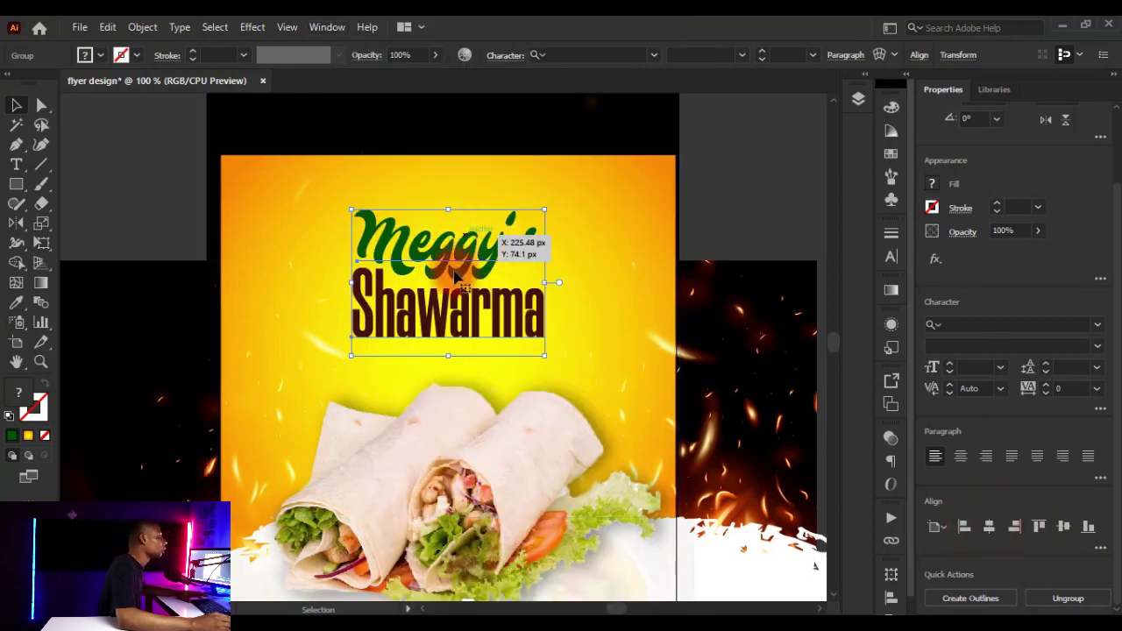
# Switch to Word, copy the whole menu list of items and prices, and return to Illustrator
pyautogui.scroll(-3, 504, 281)
pyautogui.scroll(2, 476, 255)
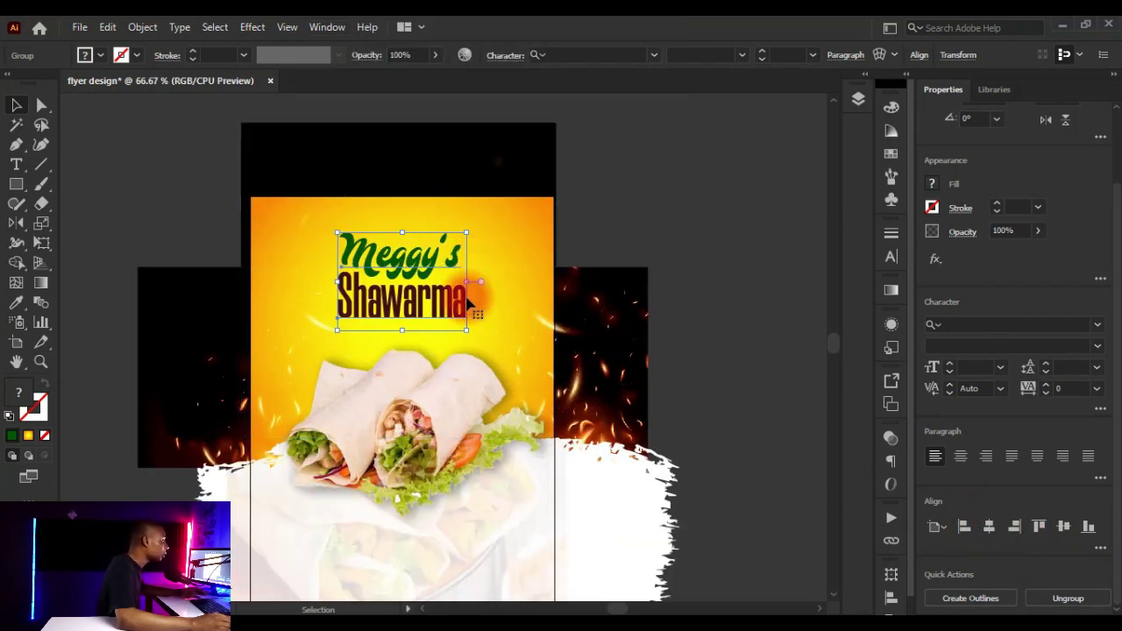
pyautogui.scroll(-2, 445, 468)
pyautogui.scroll(1, 452, 430)
pyautogui.scroll(-1, 453, 406)
pyautogui.scroll(1, 430, 371)
pyautogui.scroll(1, 416, 305)
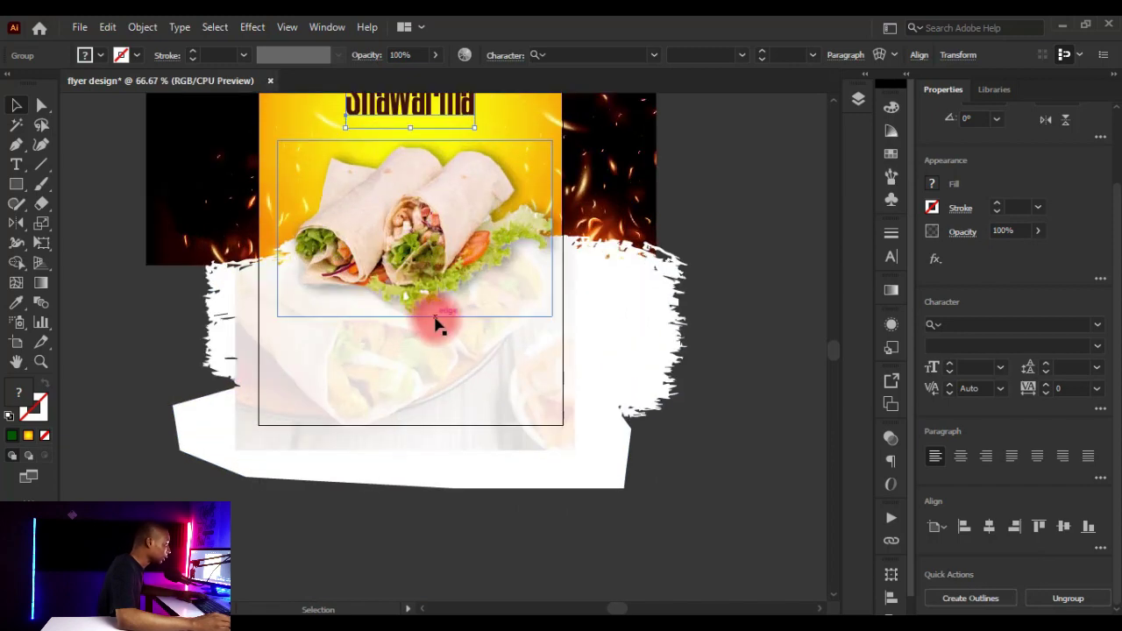
pyautogui.click(269, 574)
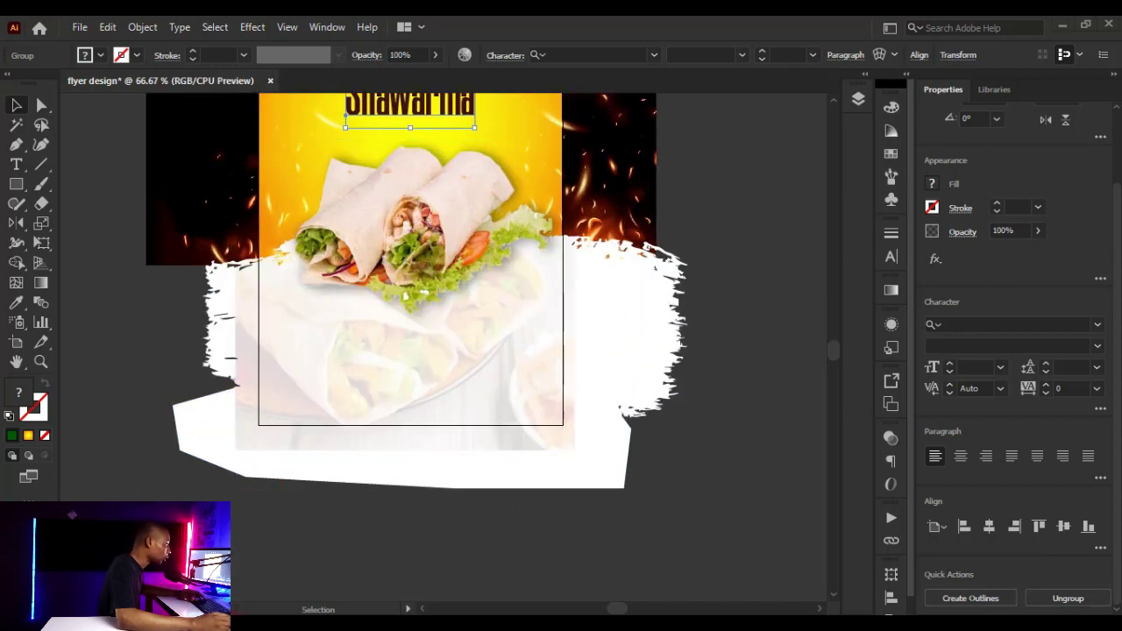
pyautogui.click(259, 252)
pyautogui.moveTo(259, 252); pyautogui.dragTo(521, 268)
pyautogui.hotkey('ctrl', 'c')
pyautogui.scroll(5, 518, 275)
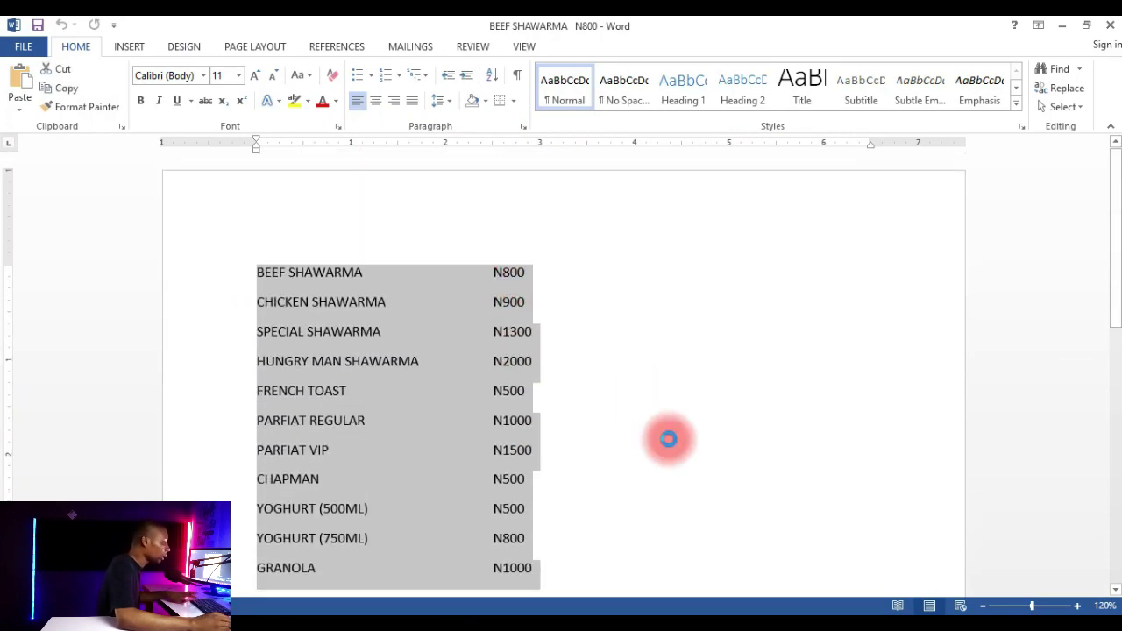
pyautogui.hotkey('alt', 'Tab')
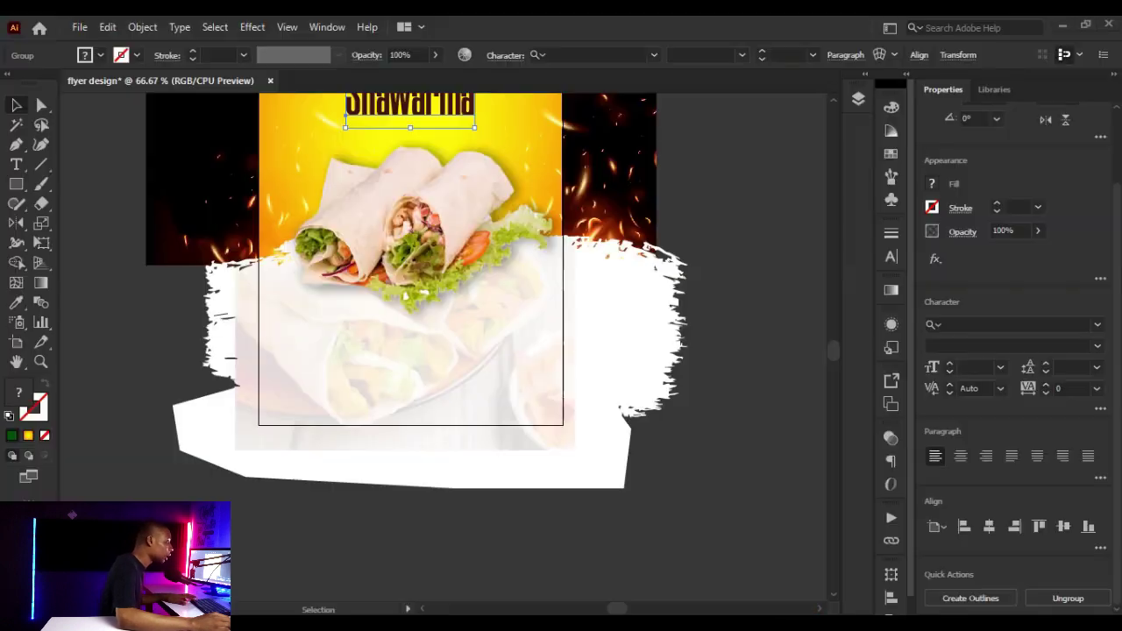
# Create an area text box below the shawarma image, spanning most of the flyer's width near its lower edge
pyautogui.click(12, 173)
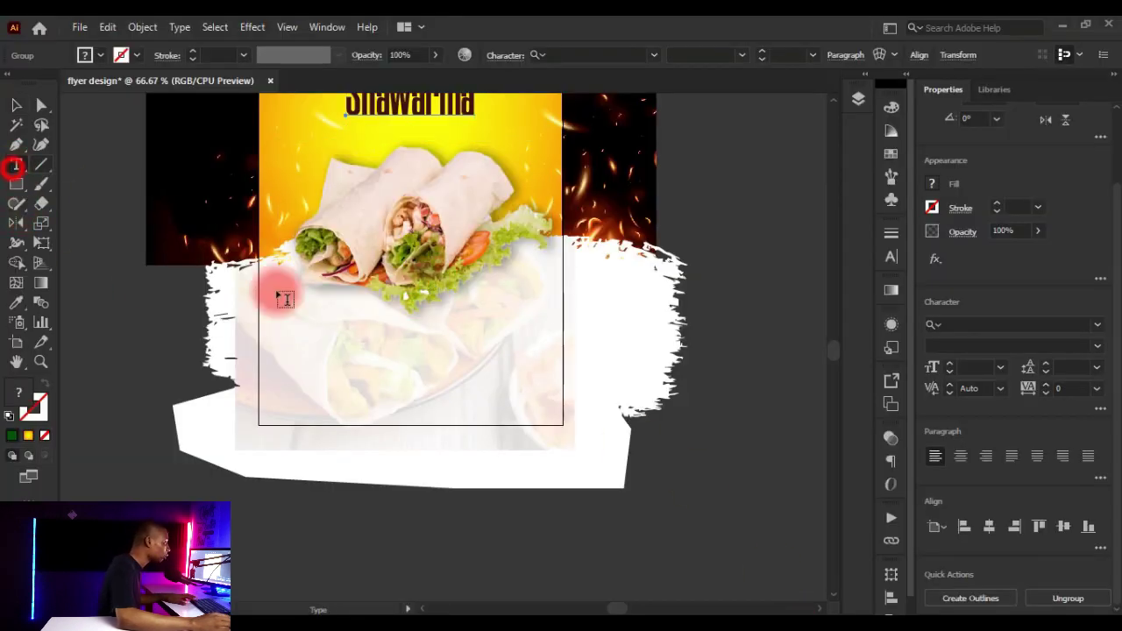
pyautogui.scroll(1, 345, 376)
pyautogui.moveTo(253, 300); pyautogui.dragTo(656, 441)
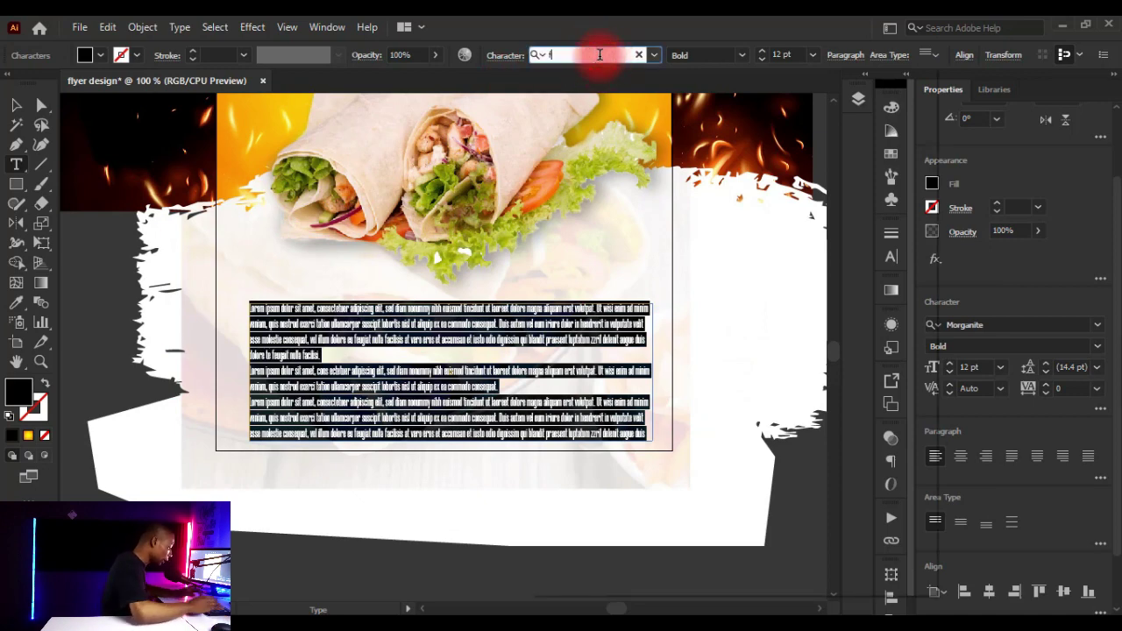
# Set the placeholder text to Futura Md BT Medium at 10 pt
pyautogui.write('utura')
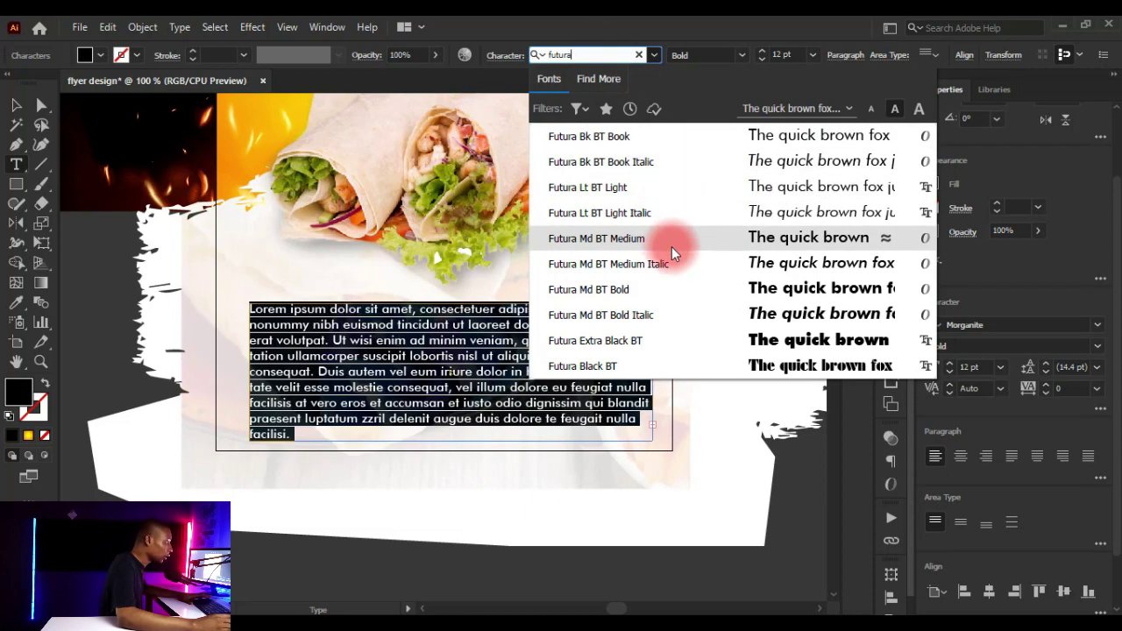
pyautogui.click(673, 247)
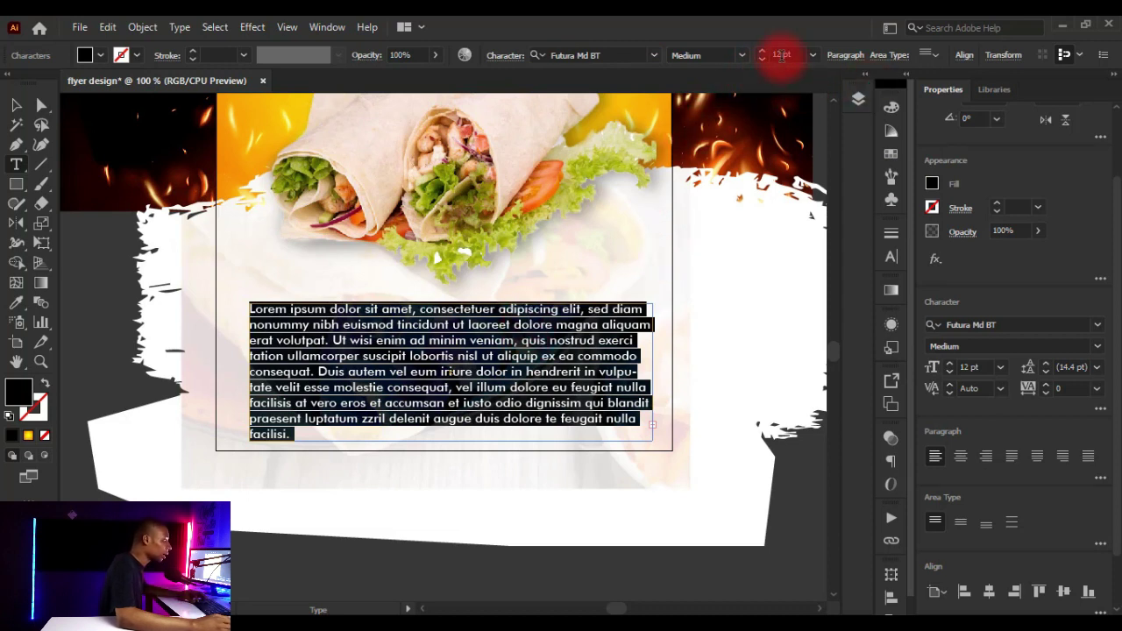
pyautogui.click(815, 55)
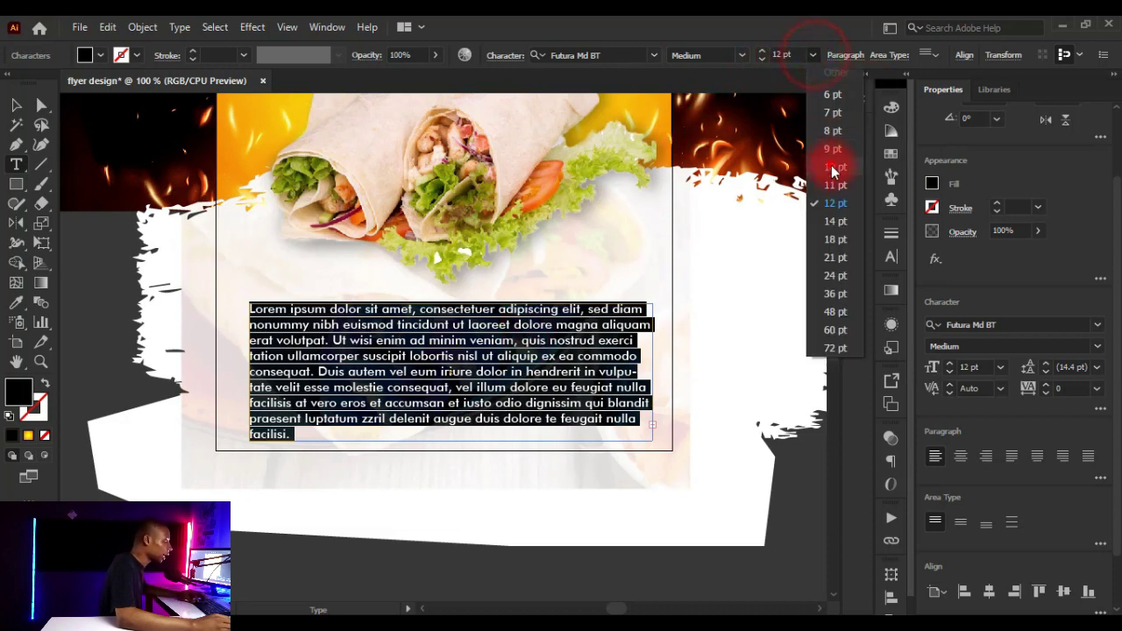
pyautogui.click(833, 166)
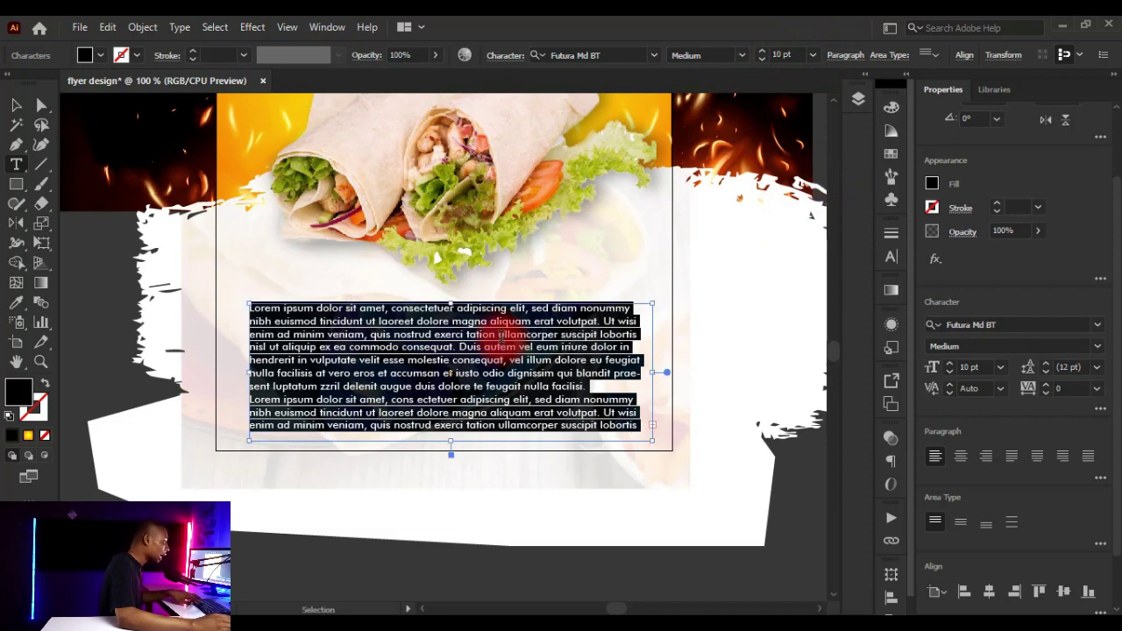
# Paste the copied menu list over the placeholder text and select its text box as an object
pyautogui.hotkey('ctrl', 'v')
pyautogui.scroll(2, 451, 318)
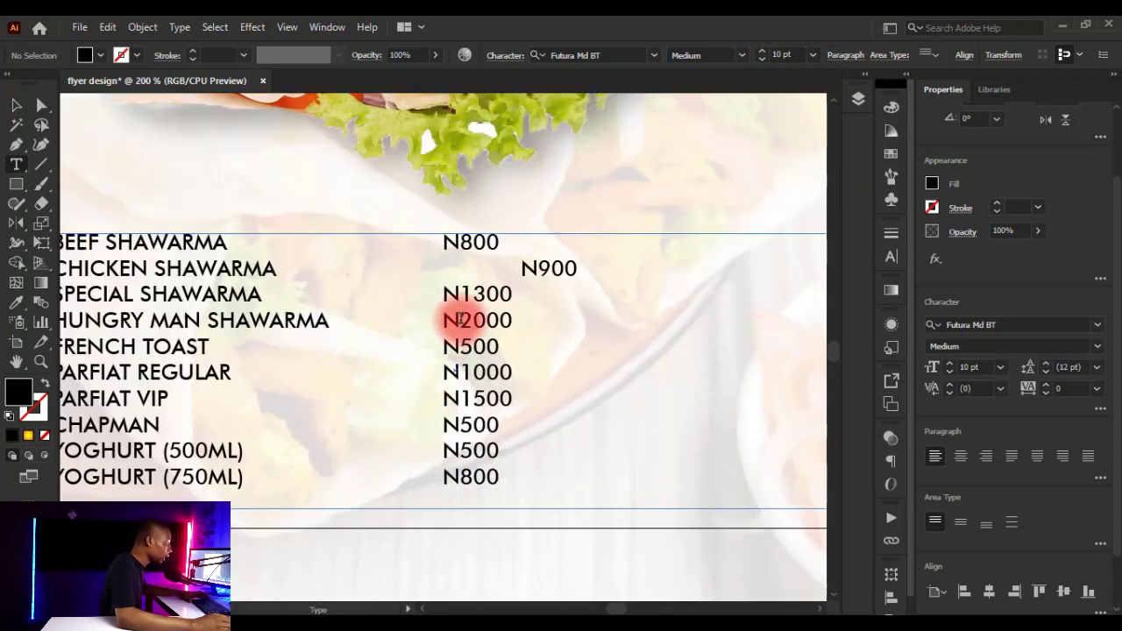
pyautogui.scroll(-2, 456, 320)
pyautogui.scroll(1, 463, 322)
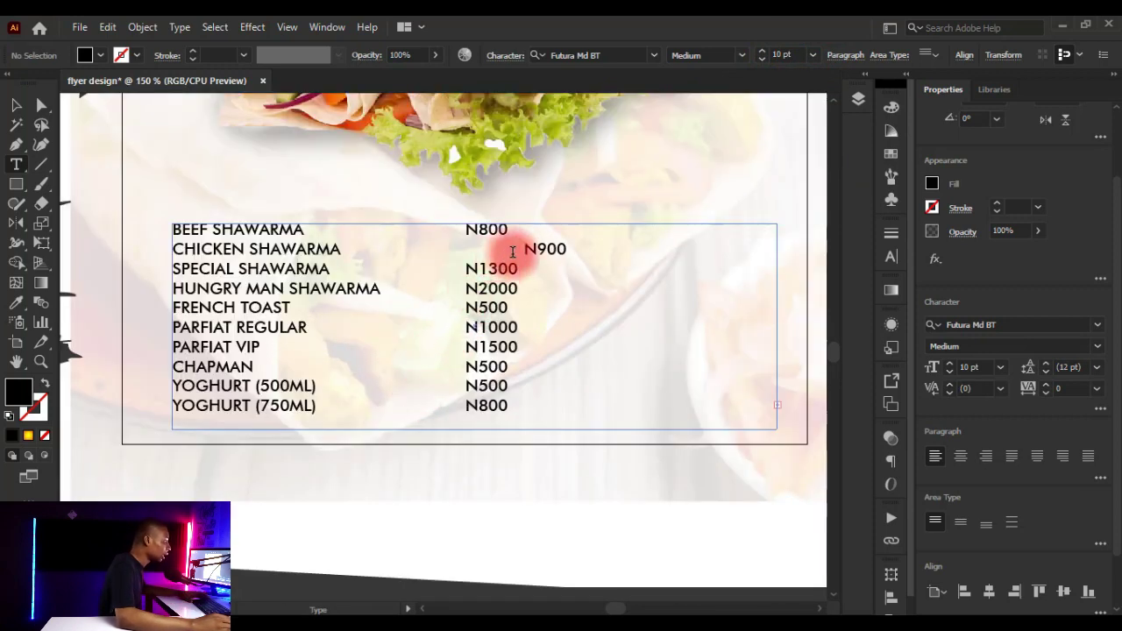
pyautogui.click(465, 241)
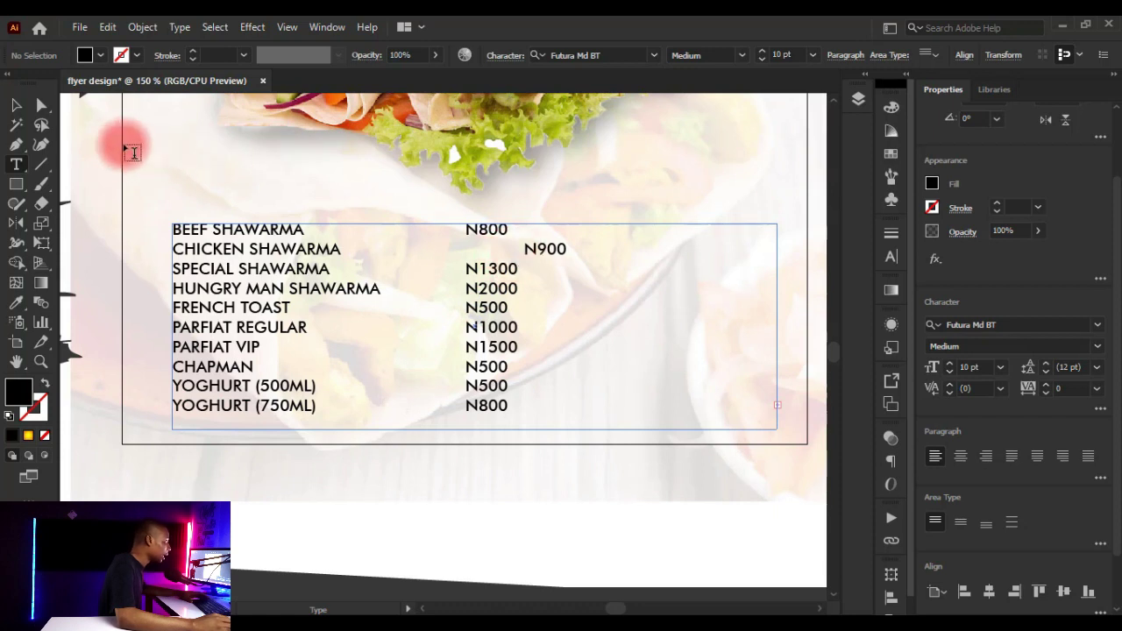
pyautogui.click(16, 106)
pyautogui.click(370, 246)
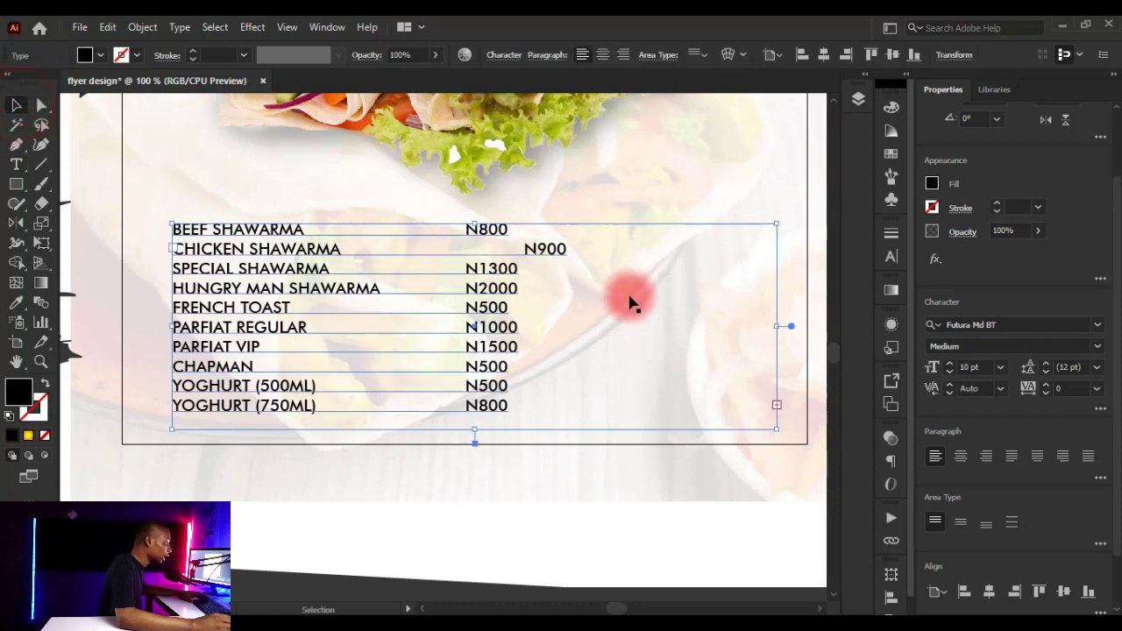
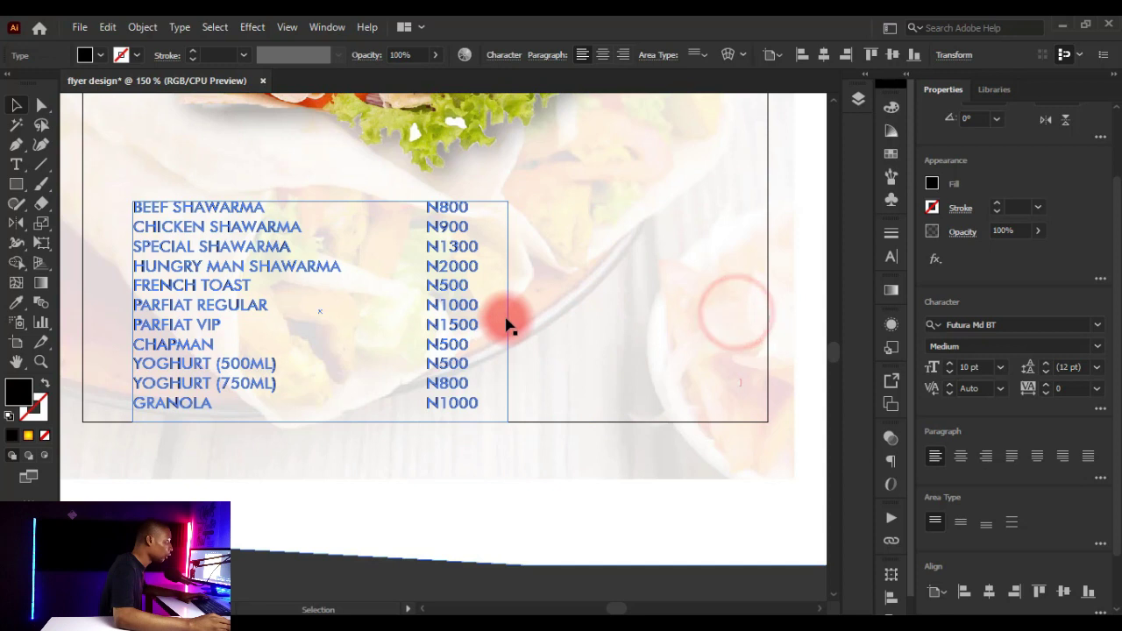
# Thread the menu text box into a second linked text box beside it, aligned with its upper edge
pyautogui.click(509, 323)
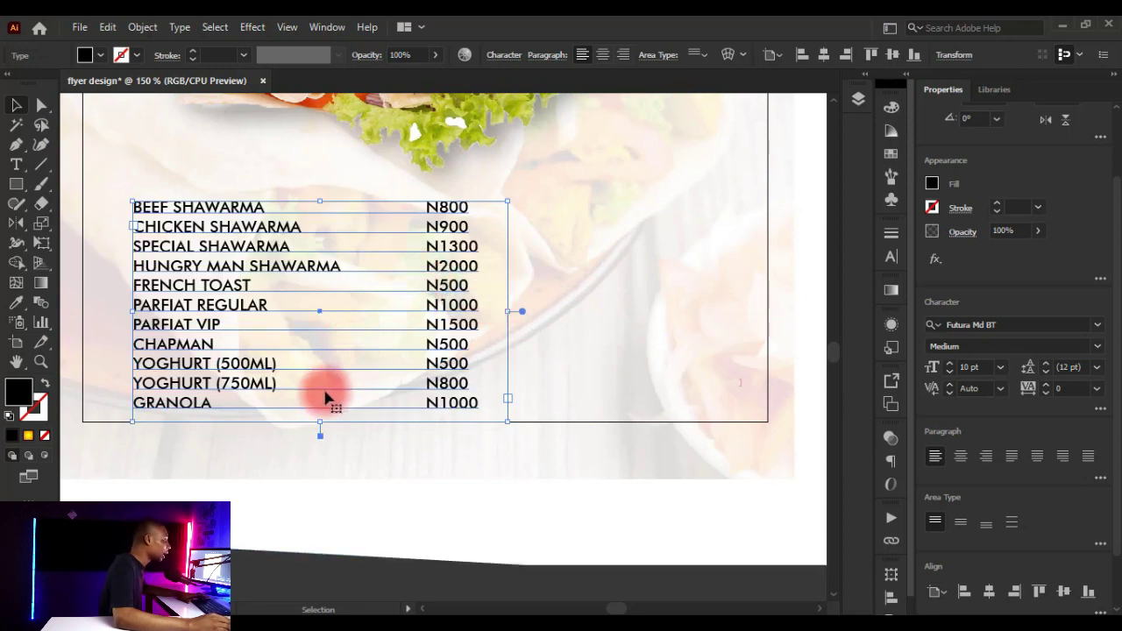
pyautogui.scroll(-2, 325, 399)
pyautogui.hscroll(-2, 325, 399)
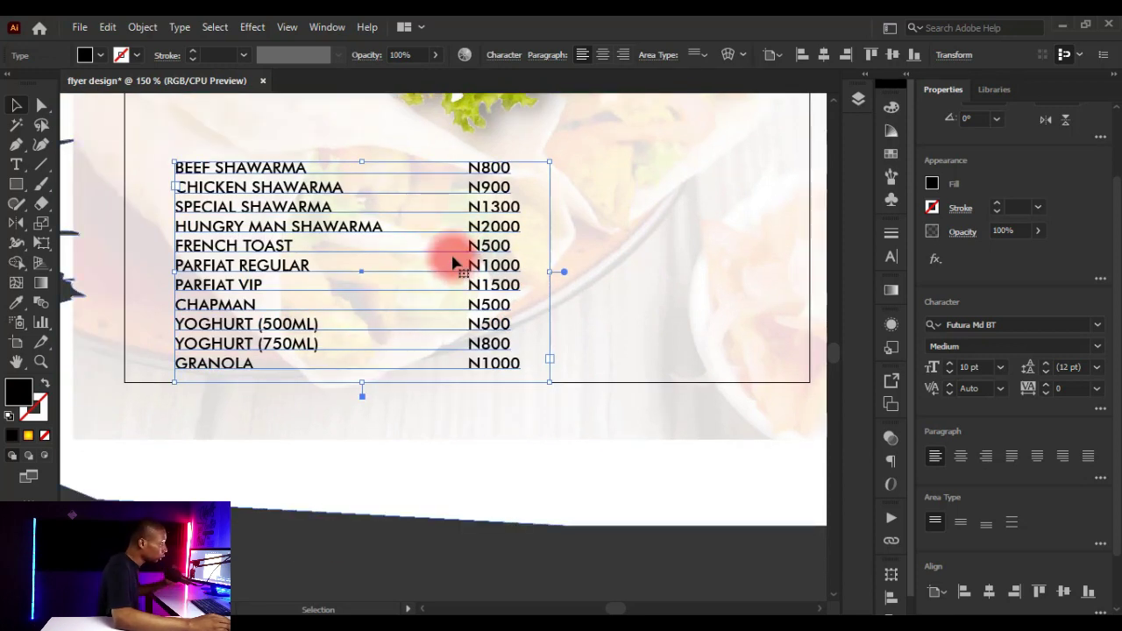
pyautogui.click(548, 359)
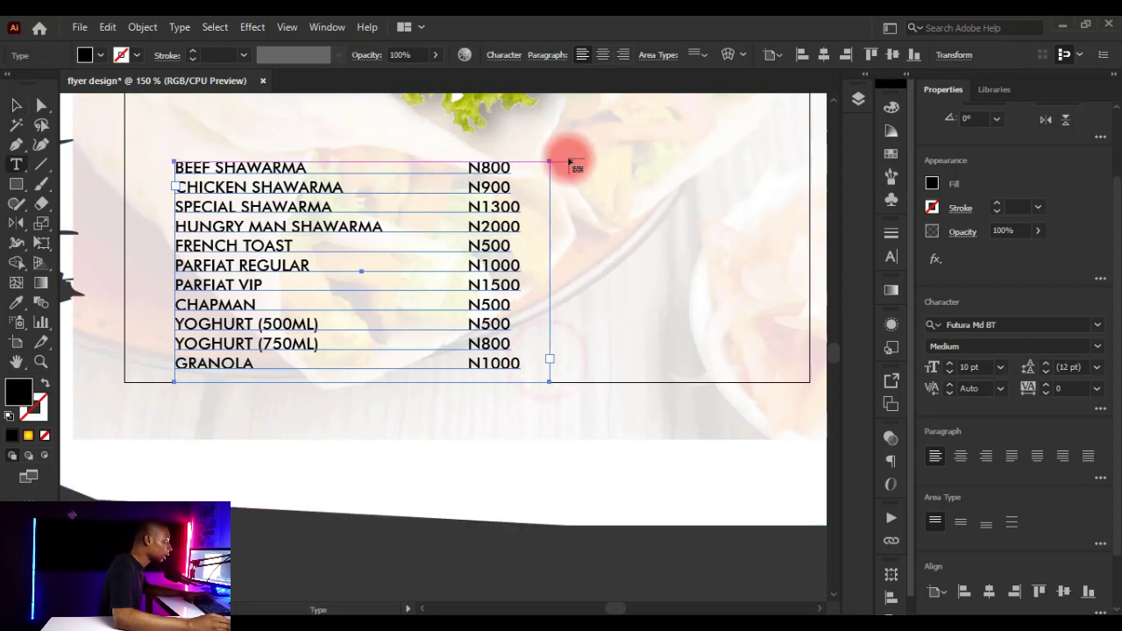
pyautogui.click(568, 163)
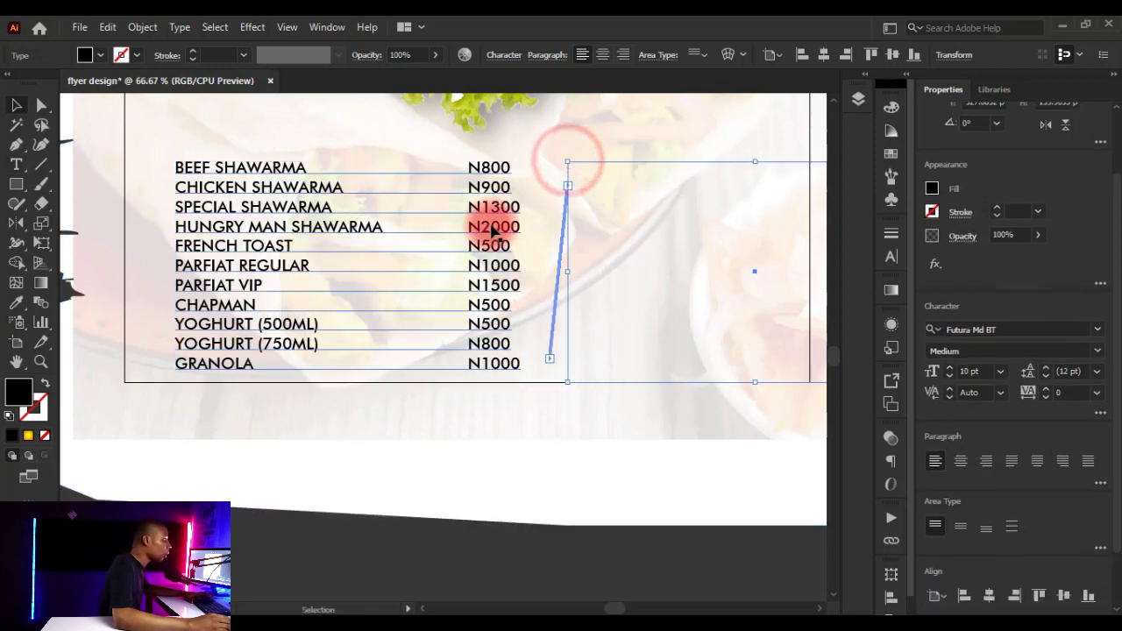
# Shorten the first menu text box so it ends after PARFIAT REGULAR and the remaining items flow into the second column
pyautogui.scroll(-2, 500, 219)
pyautogui.scroll(2, 486, 254)
pyautogui.click(343, 201)
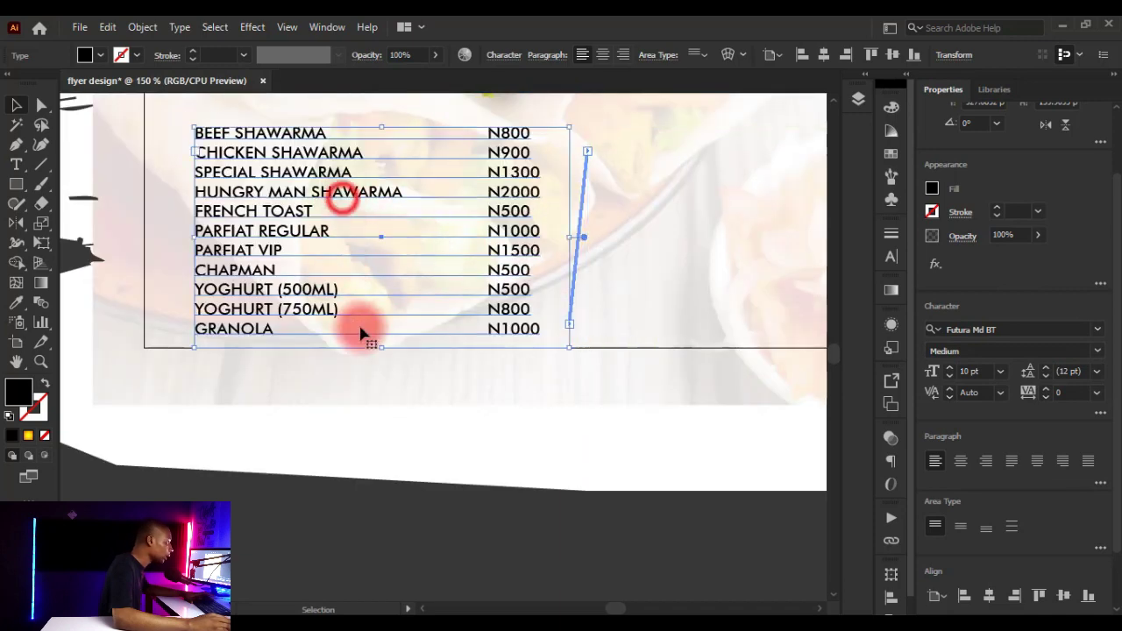
pyautogui.moveTo(380, 347); pyautogui.dragTo(379, 244)
# Remove one tab before each price in the first menu column, from BEEF SHAWARMA to PARFIAT REGULAR, and reselect the menu text
pyautogui.scroll(-2, 430, 200)
pyautogui.scroll(-1, 429, 200)
pyautogui.scroll(2, 463, 223)
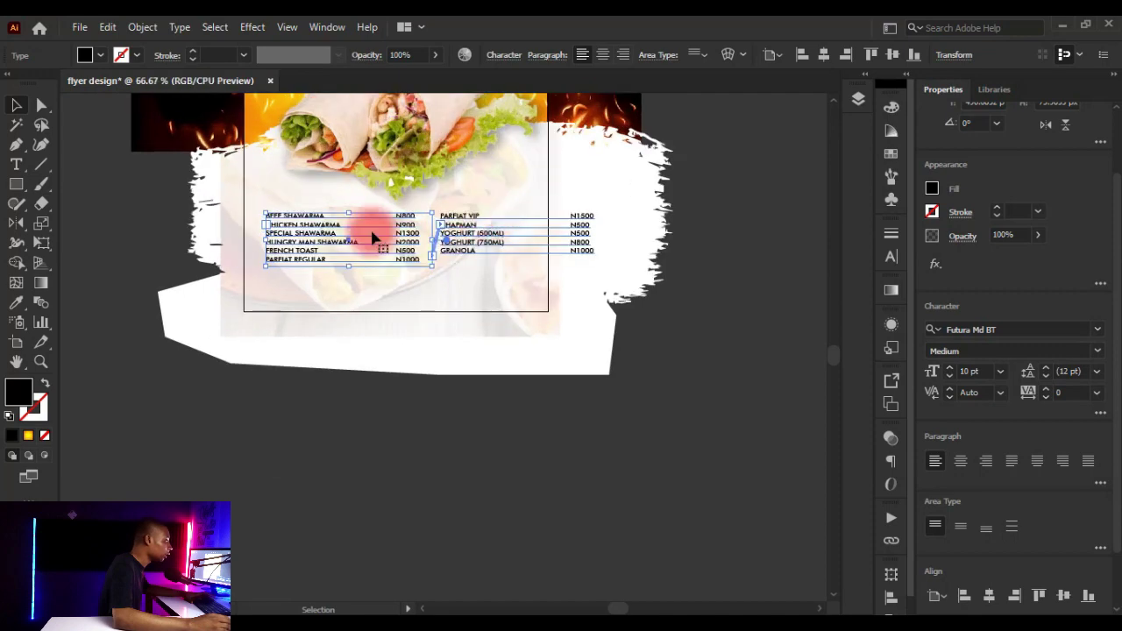
pyautogui.scroll(1, 543, 237)
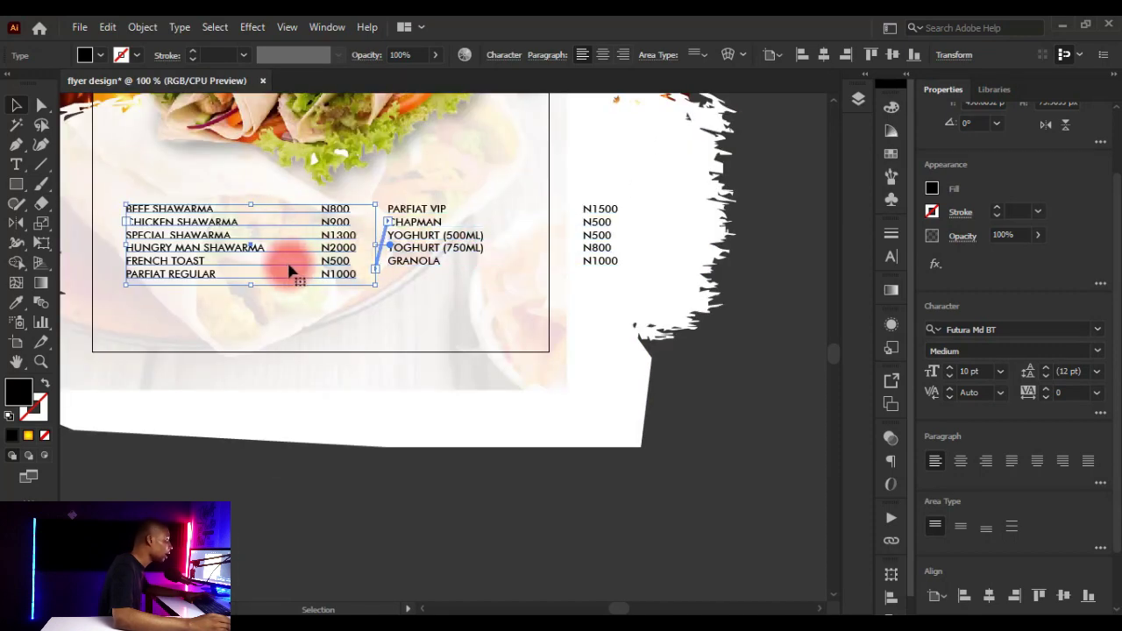
pyautogui.scroll(1, 203, 250)
pyautogui.scroll(-3, 206, 250)
pyautogui.scroll(3, 430, 251)
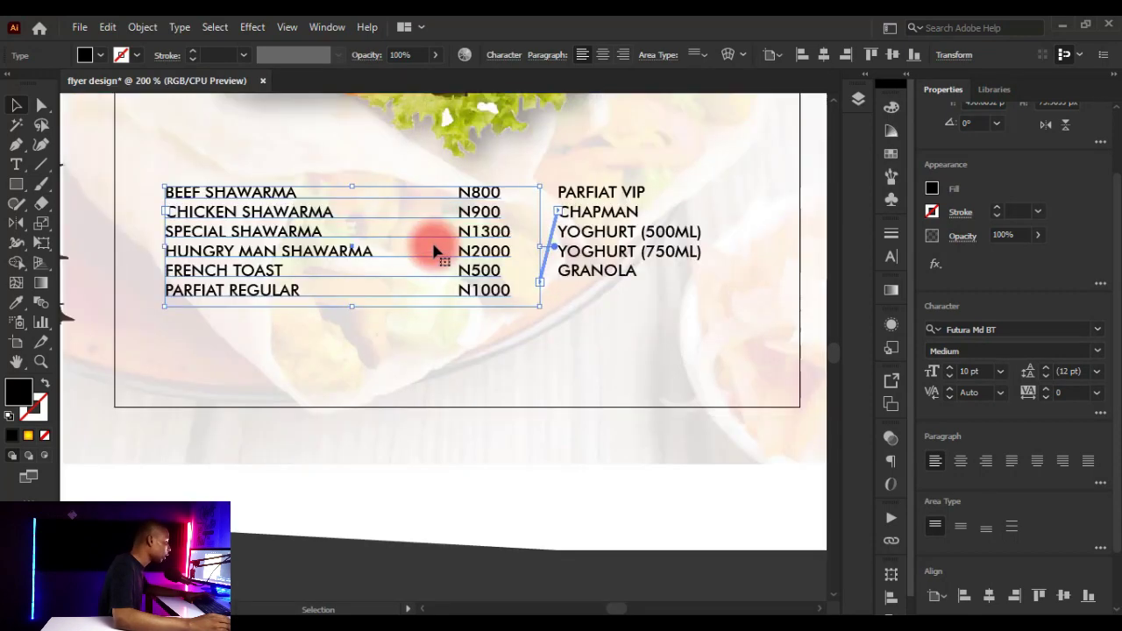
pyautogui.press('t')
pyautogui.click(466, 178)
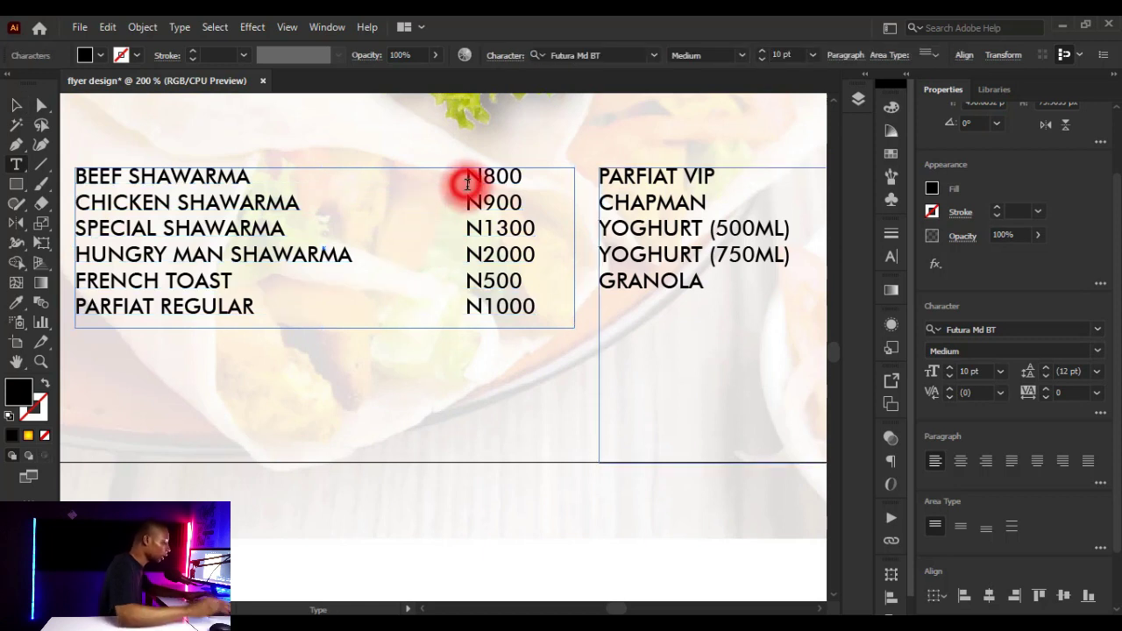
pyautogui.press('BackSpace')
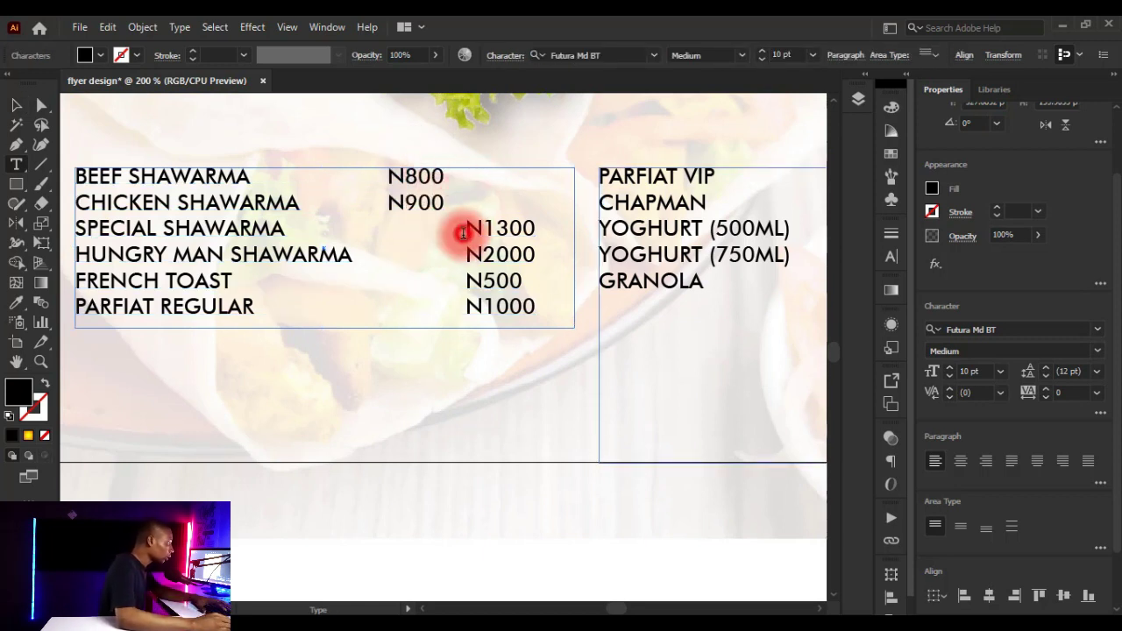
pyautogui.press('BackSpace')
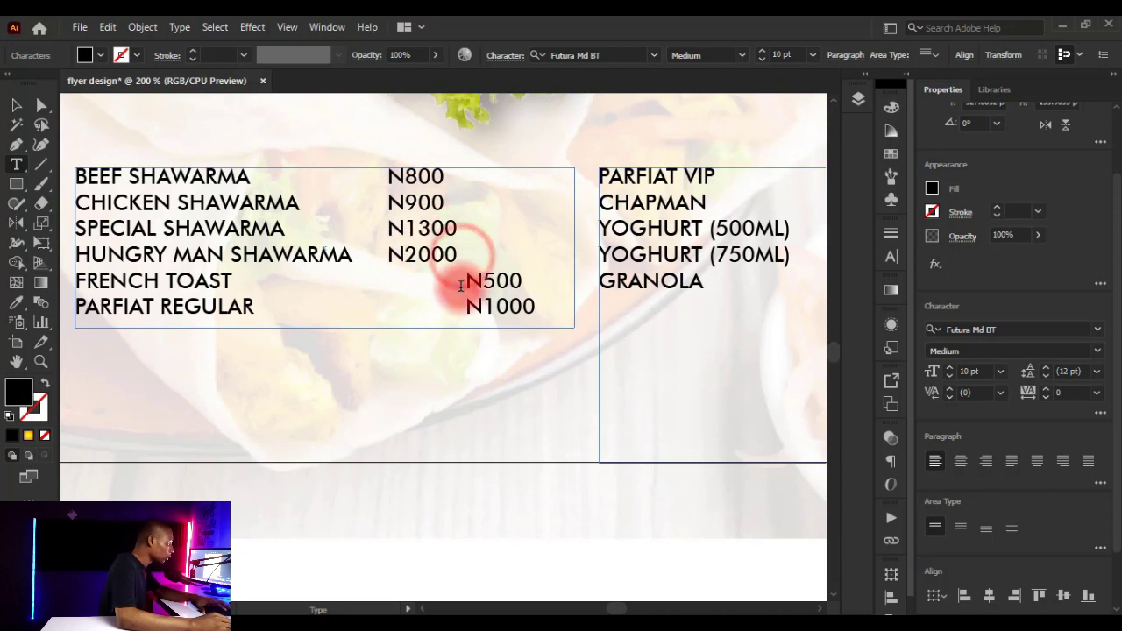
pyautogui.click(460, 281)
pyautogui.click(467, 314)
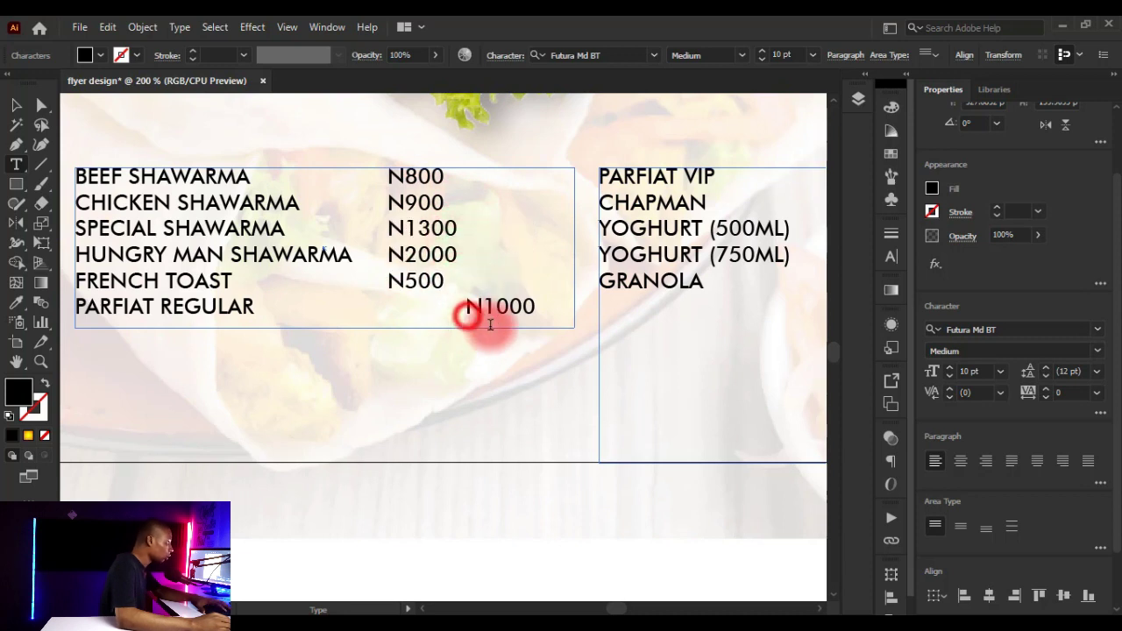
pyautogui.press('BackSpace')
pyautogui.click(17, 106)
pyautogui.click(430, 220)
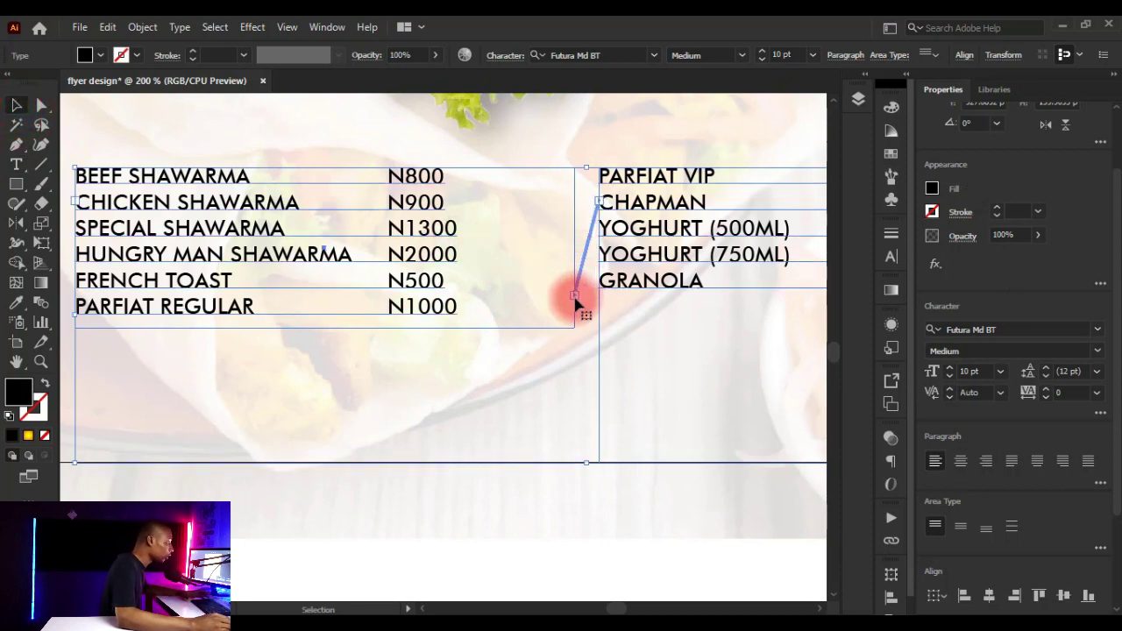
# Bring the second menu column directly beside the first and tighten the gap before its prices, from PARFIAT VIP to GRANOLA
pyautogui.scroll(-2, 540, 238)
pyautogui.click(410, 359)
pyautogui.click(406, 263)
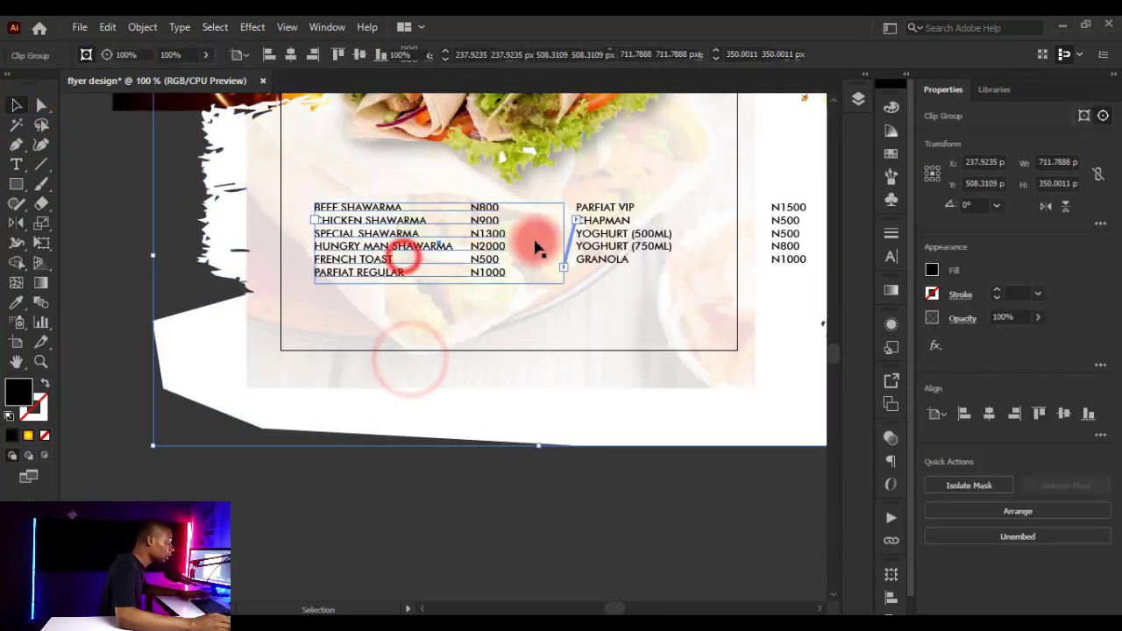
pyautogui.scroll(3, 573, 248)
pyautogui.moveTo(635, 245); pyautogui.dragTo(465, 241)
pyautogui.scroll(-4, 611, 250)
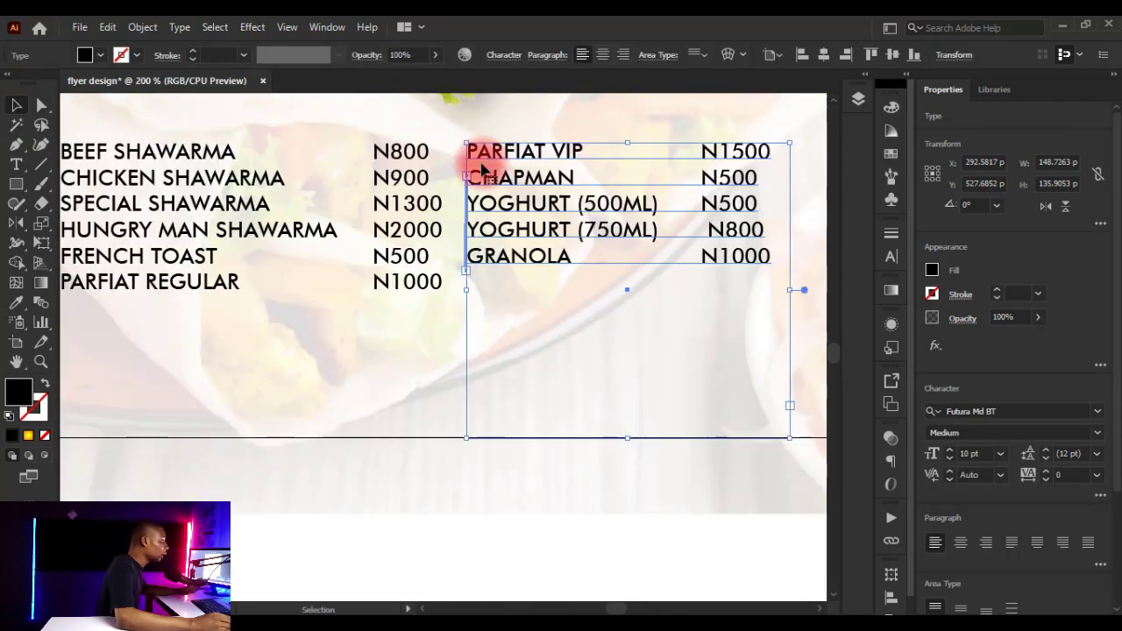
# Select both linked menu text boxes and group them
pyautogui.scroll(1, 439, 235)
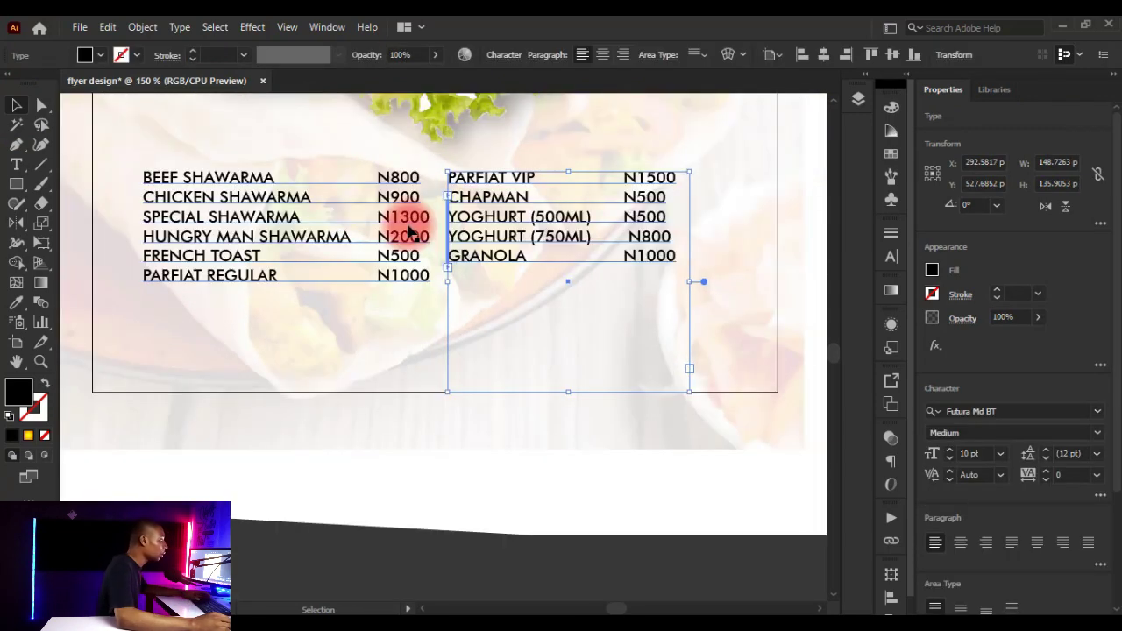
pyautogui.keyDown('shift'); pyautogui.click(408, 230); pyautogui.keyUp('shift')
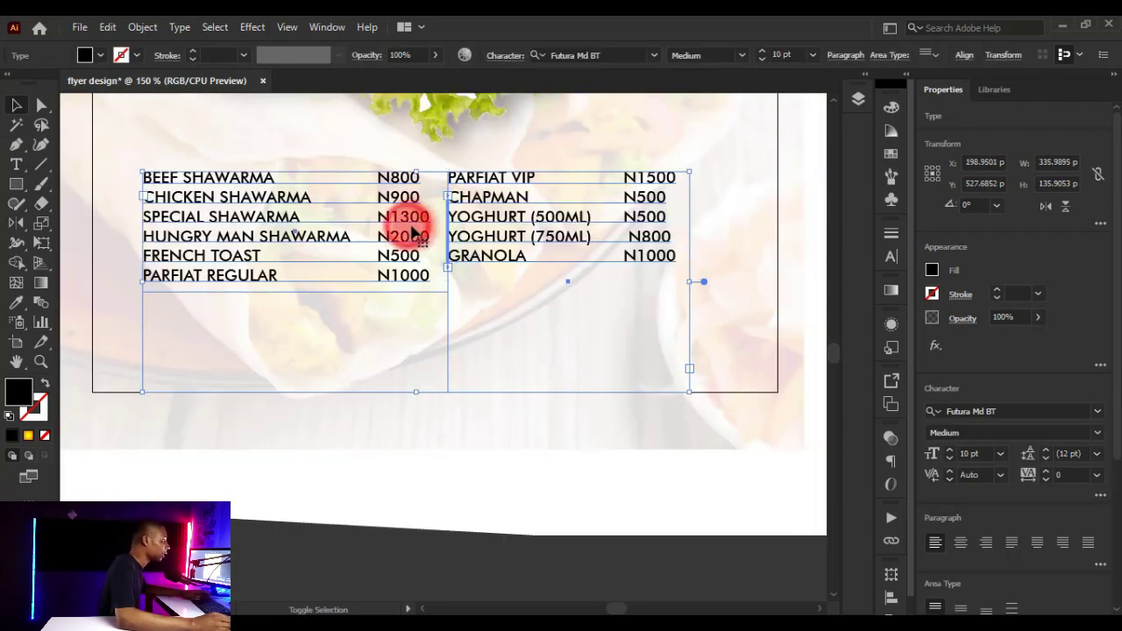
pyautogui.scroll(-2, 412, 232)
pyautogui.scroll(1, 465, 244)
pyautogui.press('a')
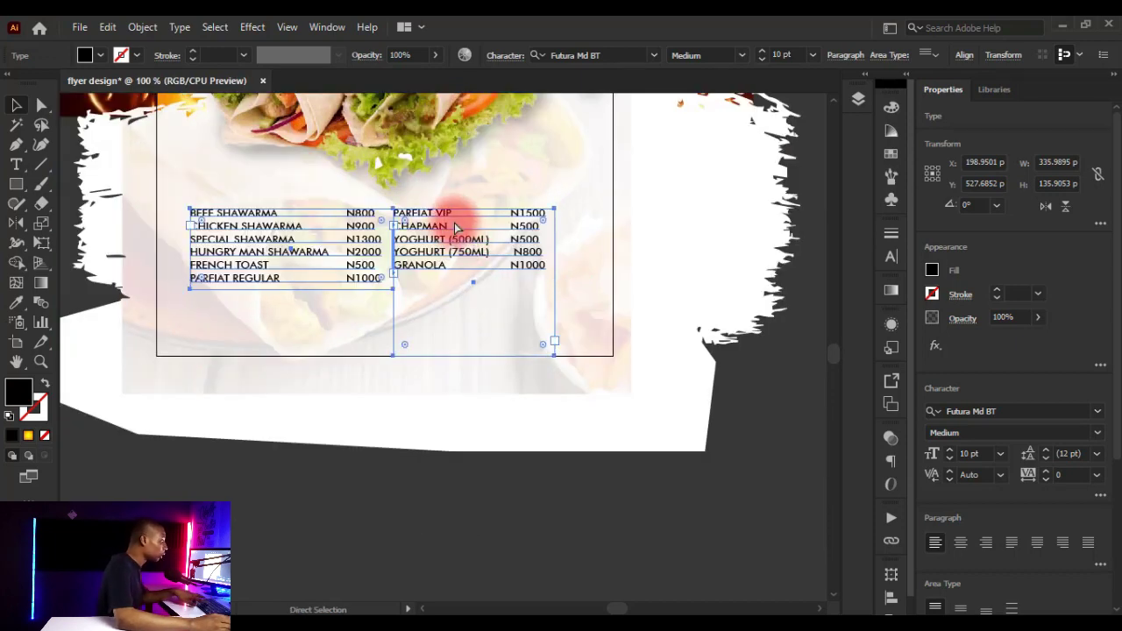
pyautogui.hotkey('ctrl', 'g')
pyautogui.press('v')
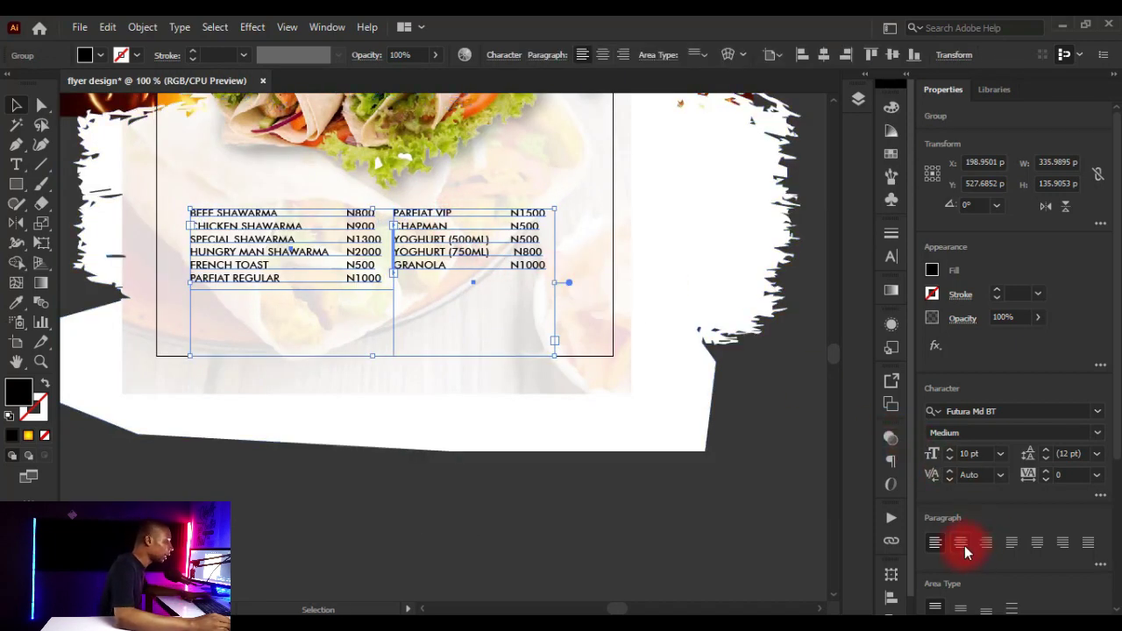
# Set the grouped menu text to Medium Italic and centre the group horizontally on the artboard
pyautogui.scroll(-4, 979, 508)
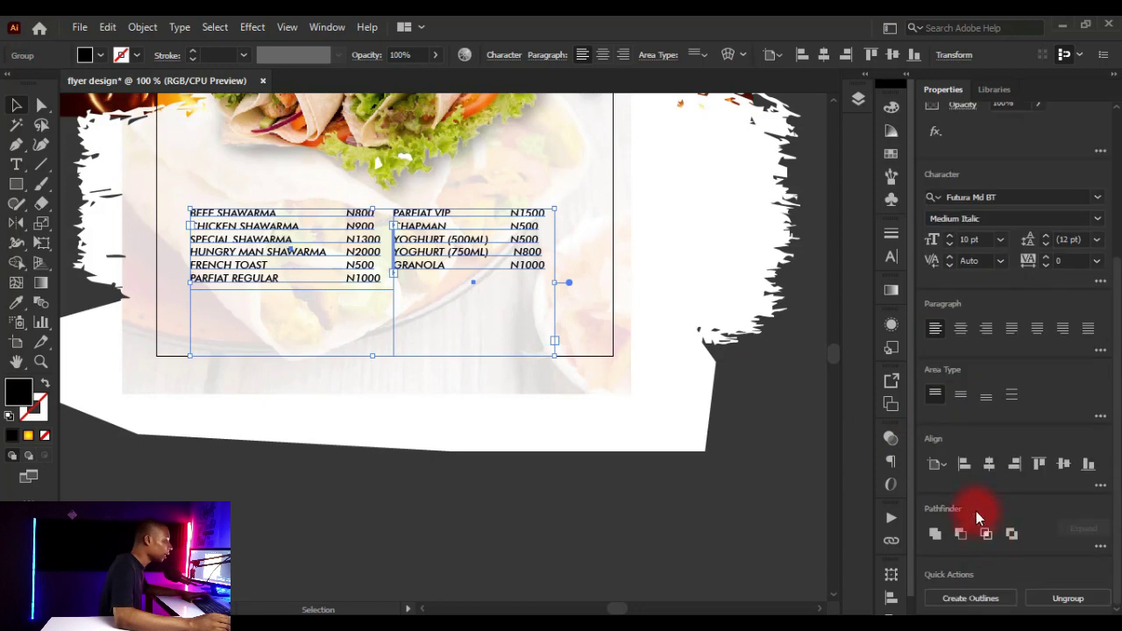
pyautogui.click(989, 464)
pyautogui.scroll(3, 409, 257)
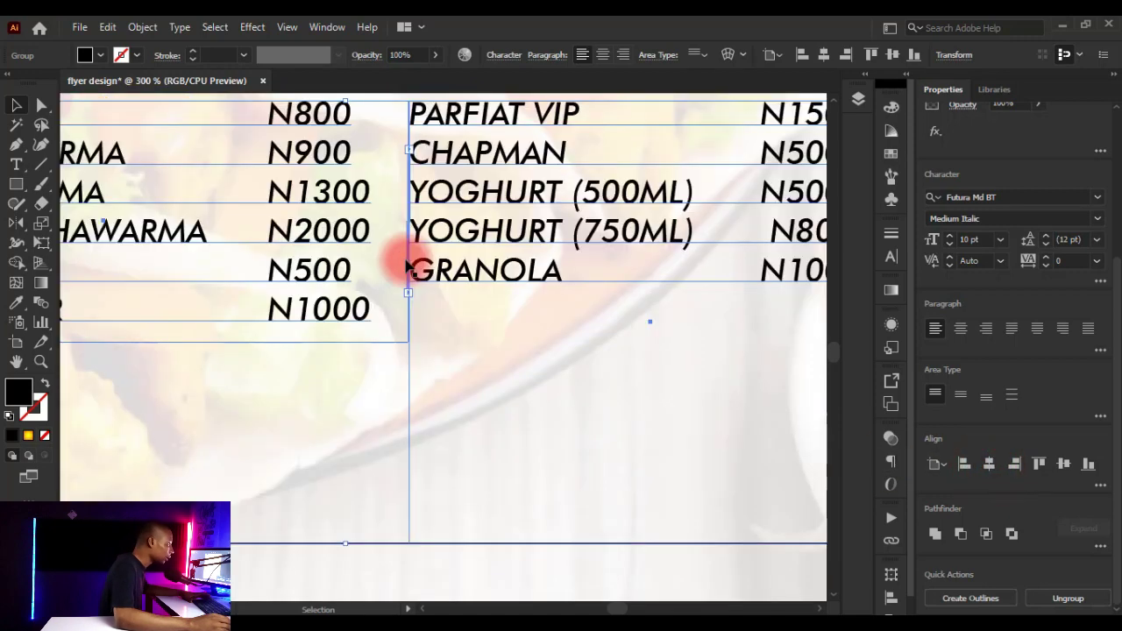
pyautogui.scroll(-2, 451, 305)
pyautogui.scroll(-1, 452, 305)
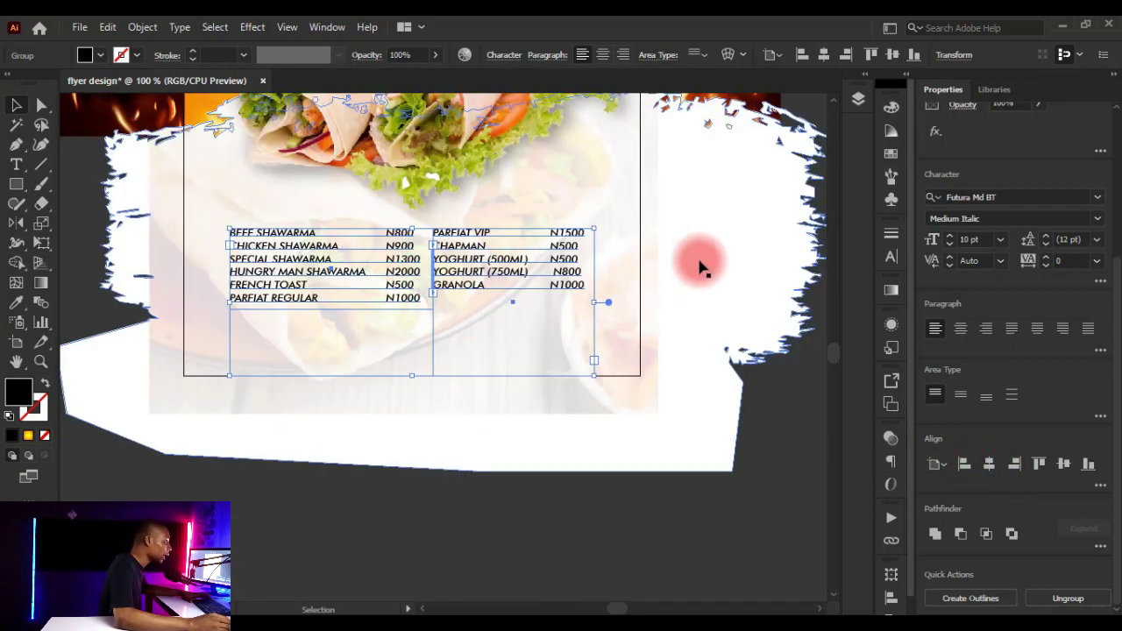
# Ungroup the two menu columns so each text box can be edited separately
pyautogui.click(776, 469)
pyautogui.scroll(1, 389, 295)
pyautogui.click(409, 231)
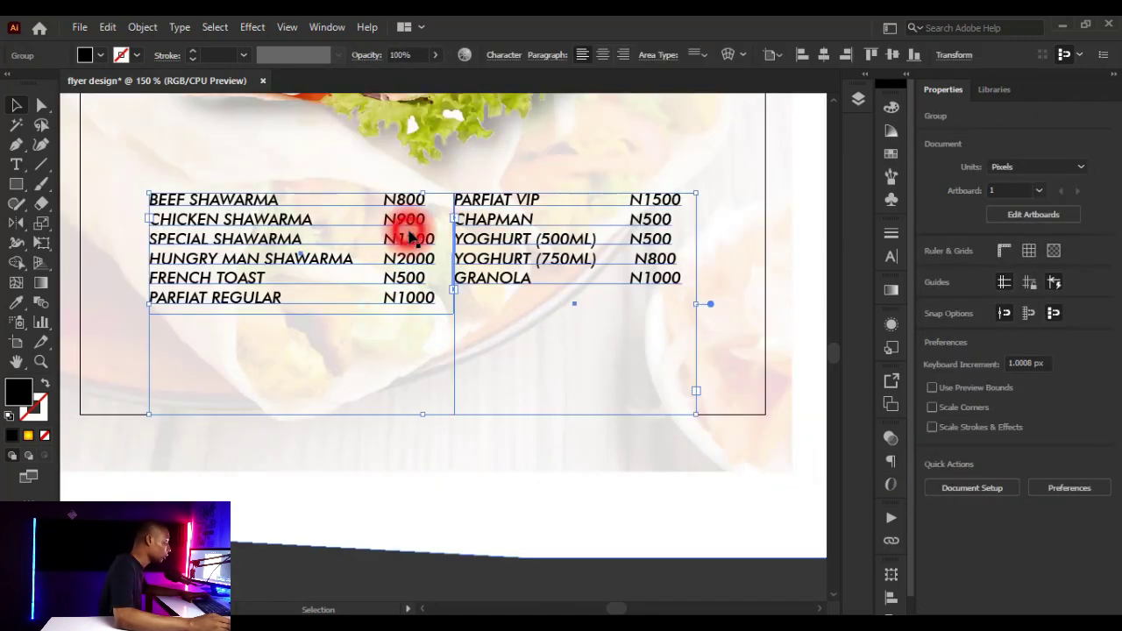
pyautogui.rightClick(408, 233)
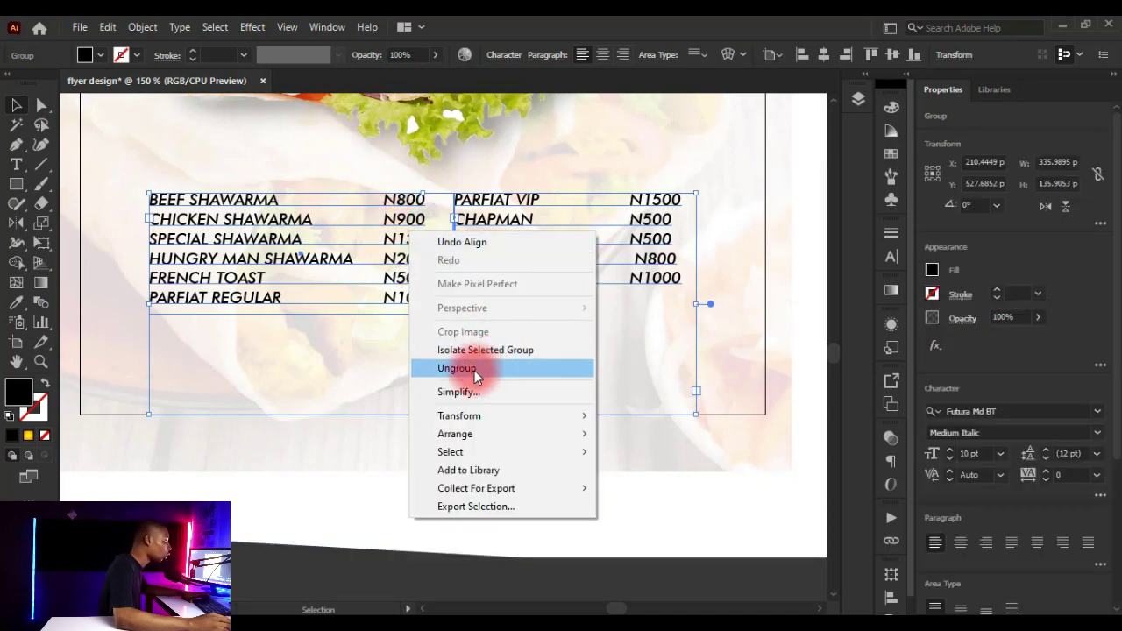
pyautogui.click(344, 256)
pyautogui.rightClick(406, 239)
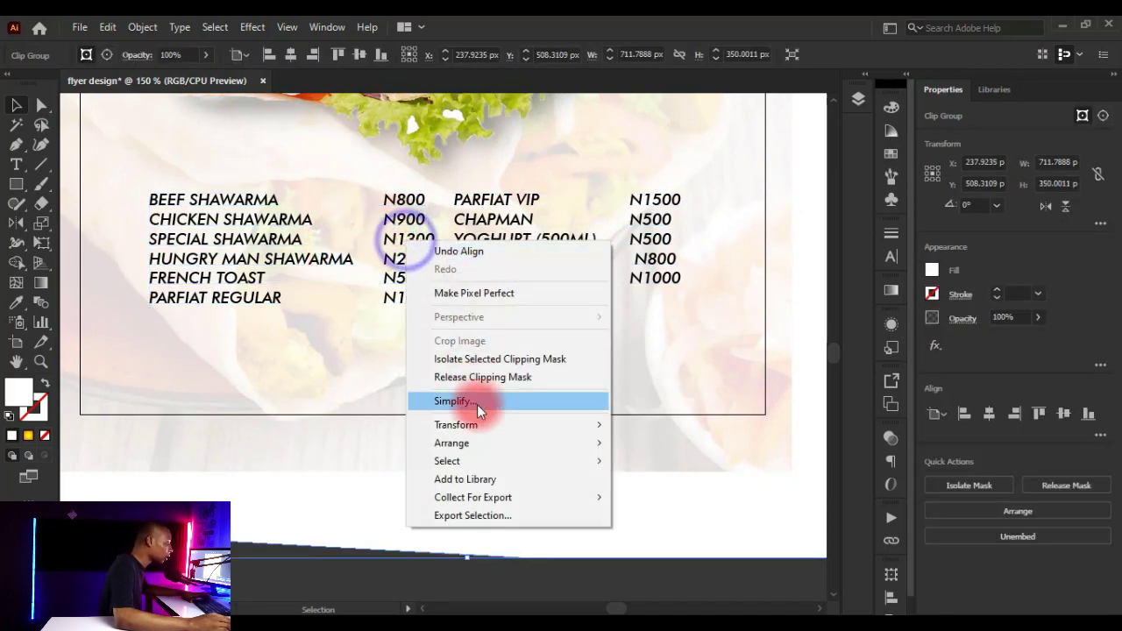
pyautogui.click(401, 200)
pyautogui.click(464, 313)
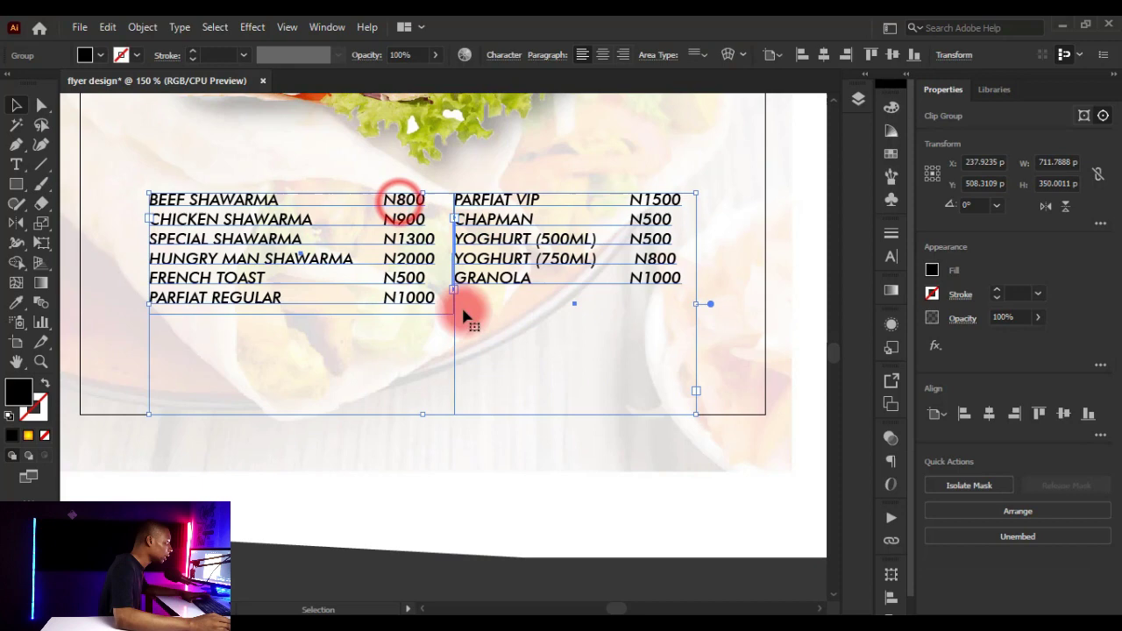
pyautogui.rightClick(423, 249)
pyautogui.click(493, 378)
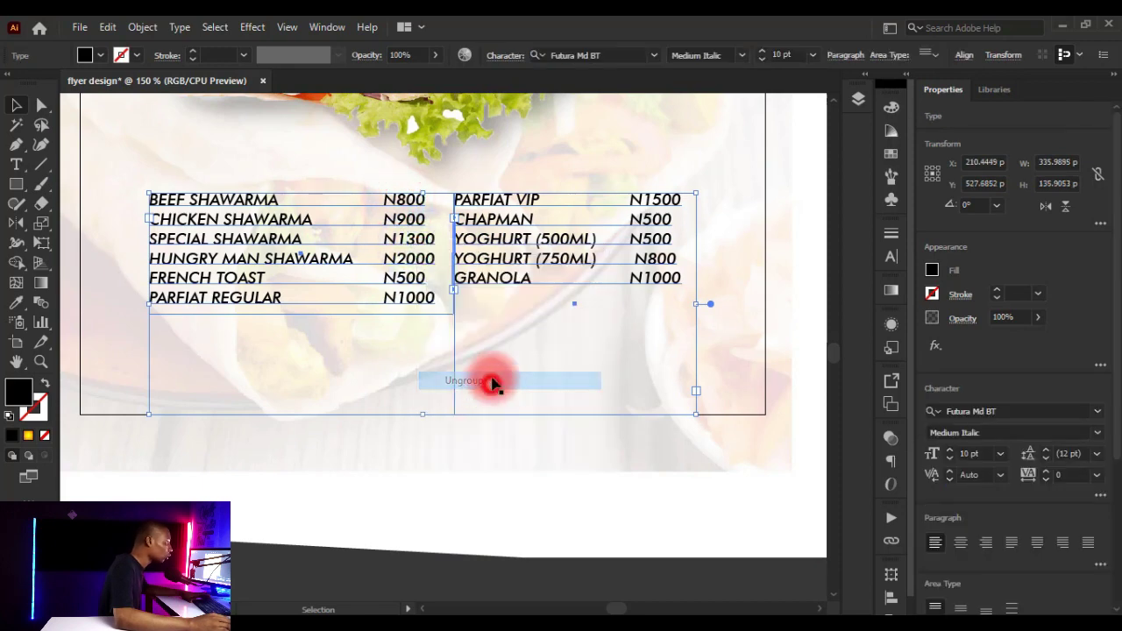
pyautogui.click(446, 463)
# Set the first menu column's leading to 14 pt and lengthen its text box to keep PARFIAT REGULAR in that column
pyautogui.hotkey('ctrl', '1')
pyautogui.click(471, 252)
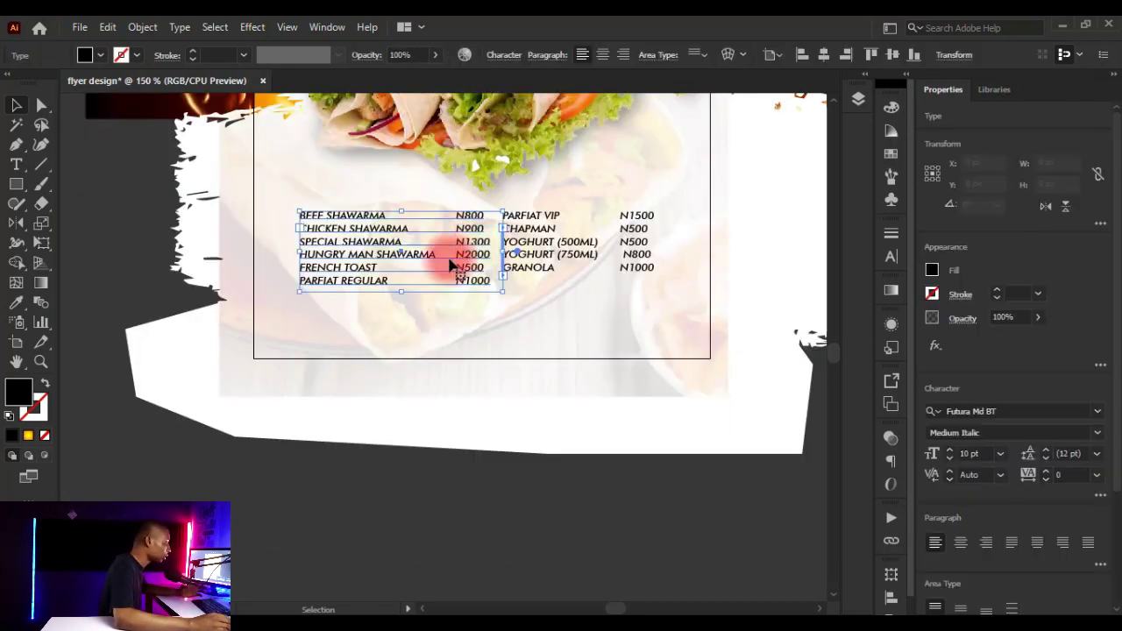
pyautogui.scroll(-2, 480, 263)
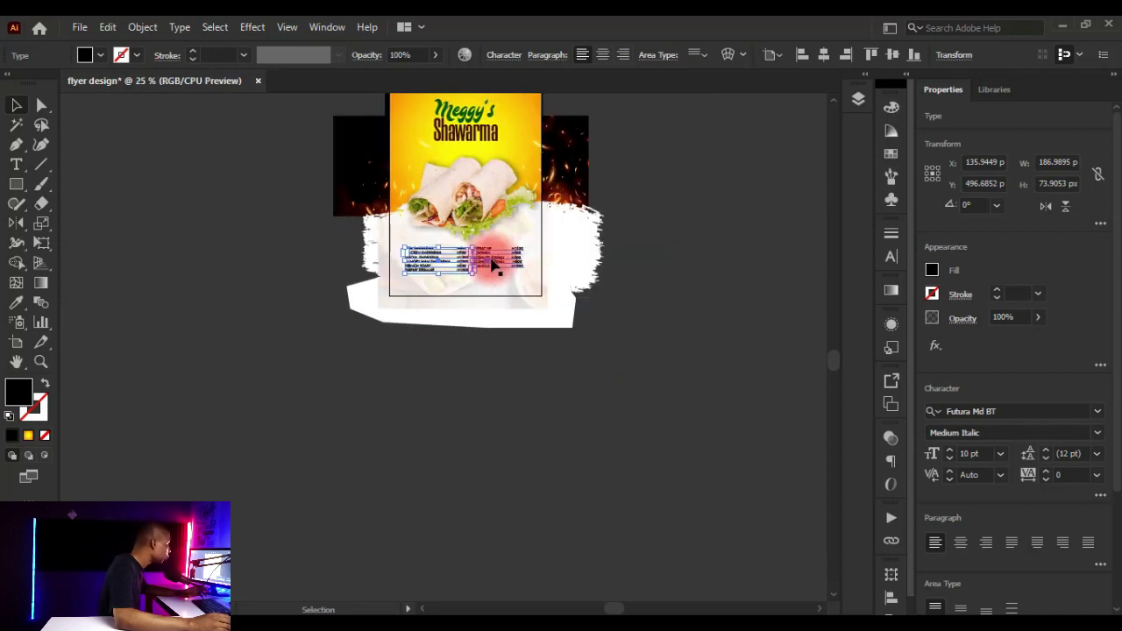
pyautogui.scroll(-2, 493, 263)
pyautogui.scroll(5, 501, 249)
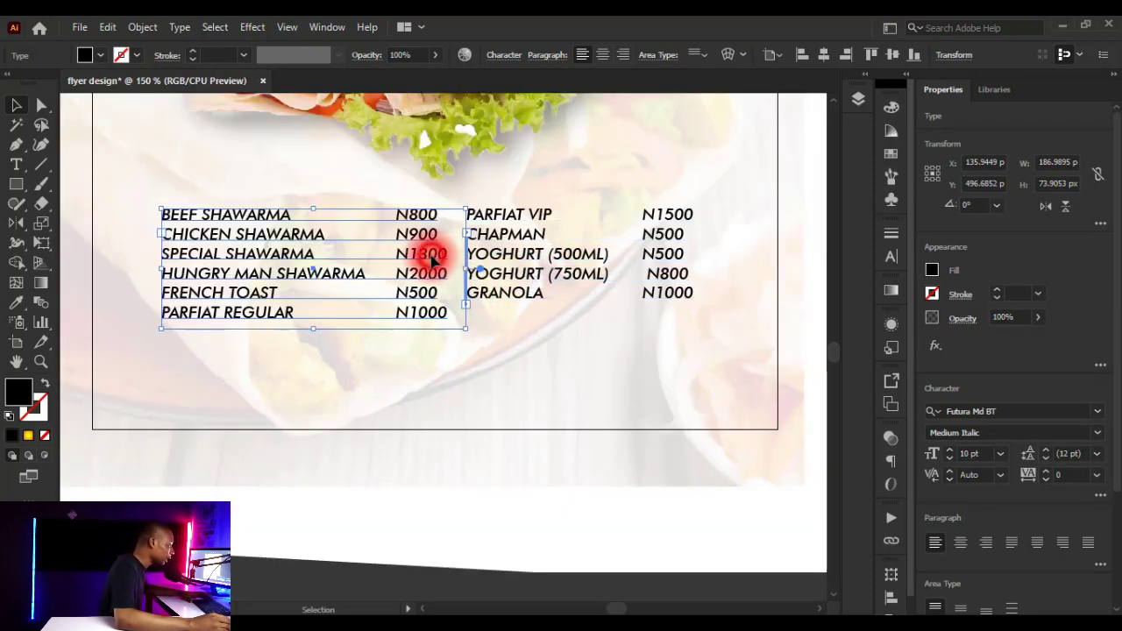
pyautogui.click(1098, 454)
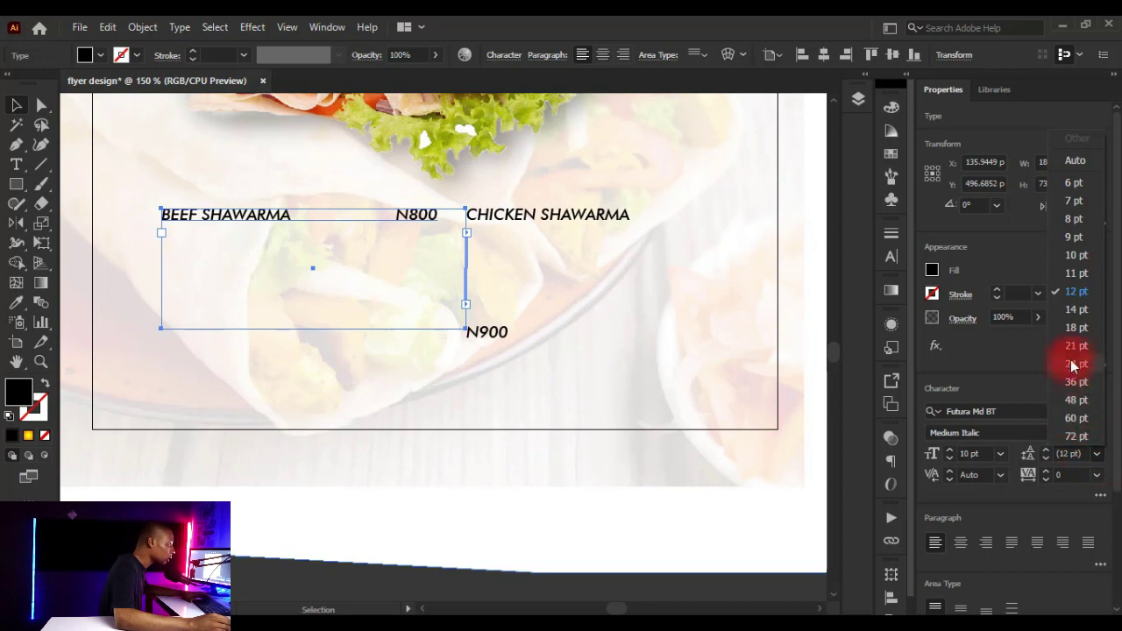
pyautogui.click(1075, 311)
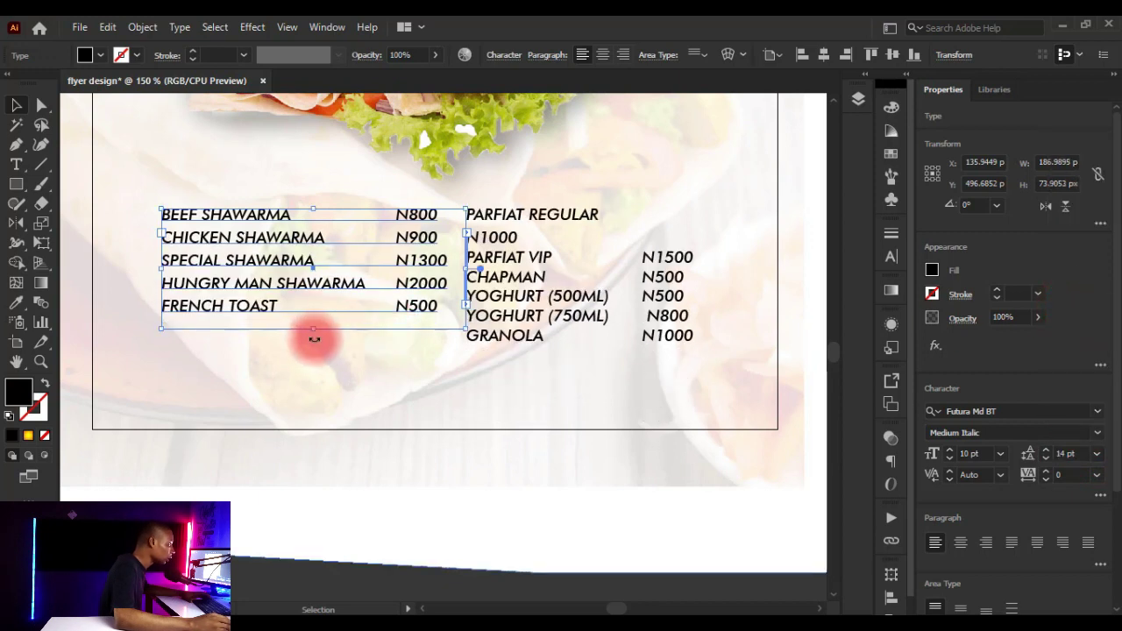
pyautogui.moveTo(314, 348)
pyautogui.mouseDown()
pyautogui.moveTo(314, 368)
pyautogui.moveTo(313, 359)
pyautogui.mouseUp()
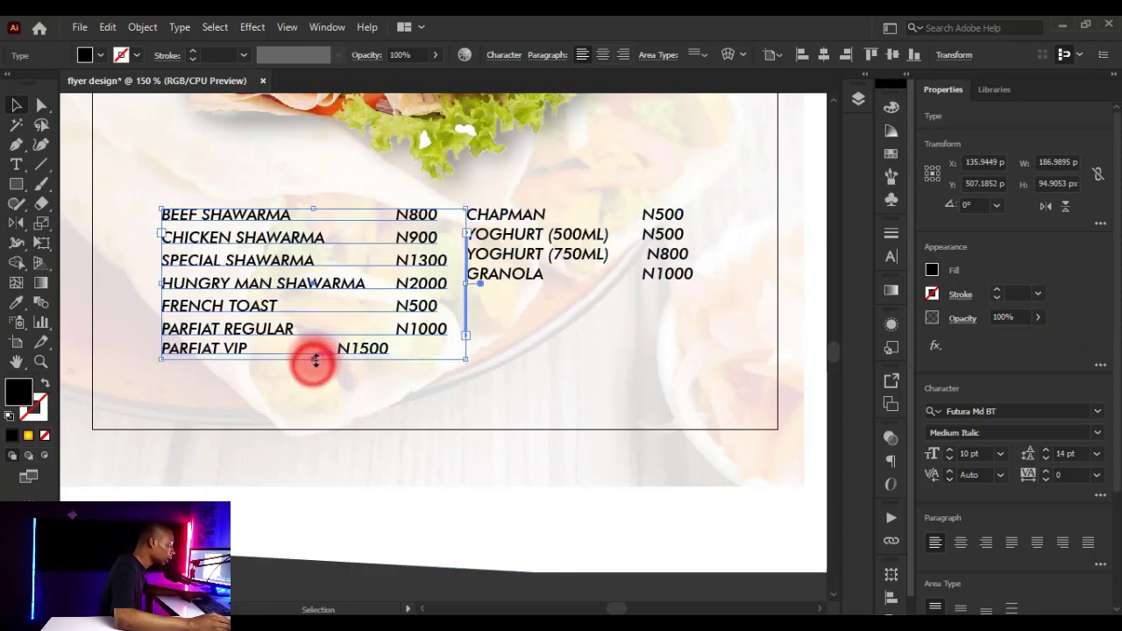
pyautogui.click(622, 251)
pyautogui.scroll(-3, 645, 273)
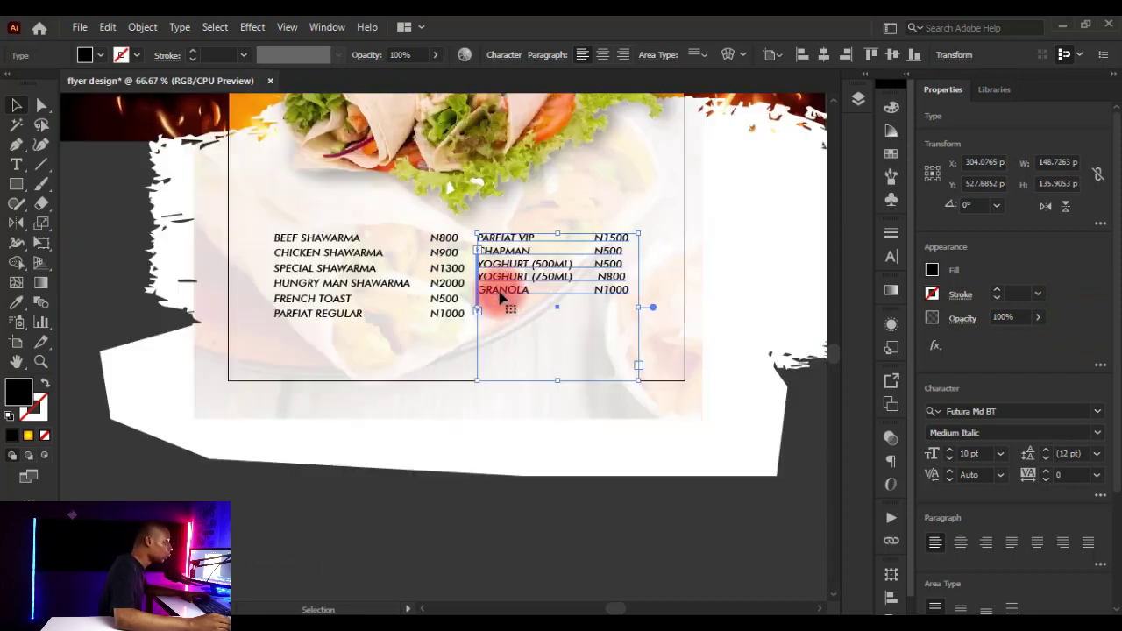
pyautogui.scroll(3, 429, 285)
pyautogui.scroll(-3, 429, 285)
pyautogui.scroll(2, 389, 281)
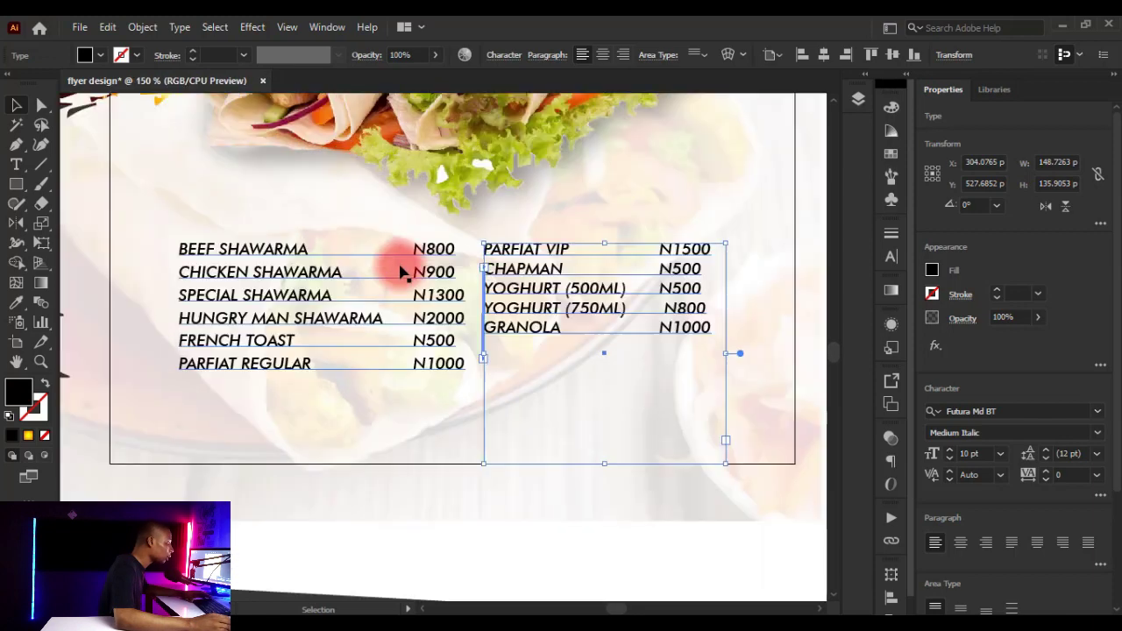
pyautogui.scroll(-1, 401, 271)
pyautogui.scroll(1, 427, 270)
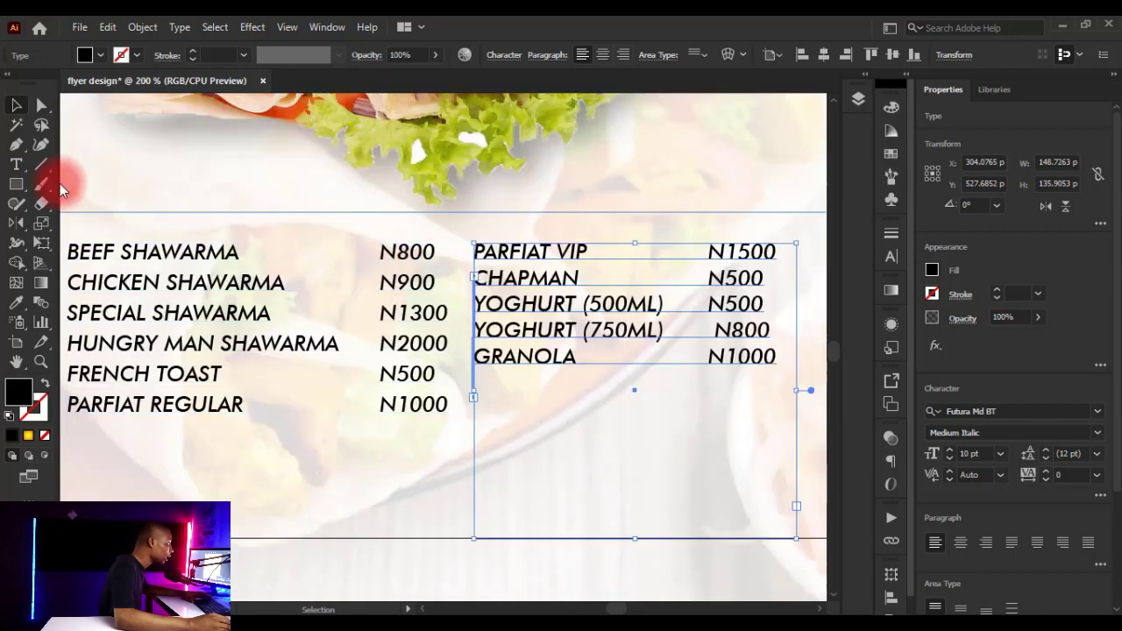
# Draw a rectangle about 31 by 14 px over the N800 price and round its corners
pyautogui.click(16, 184)
pyautogui.scroll(3, 342, 254)
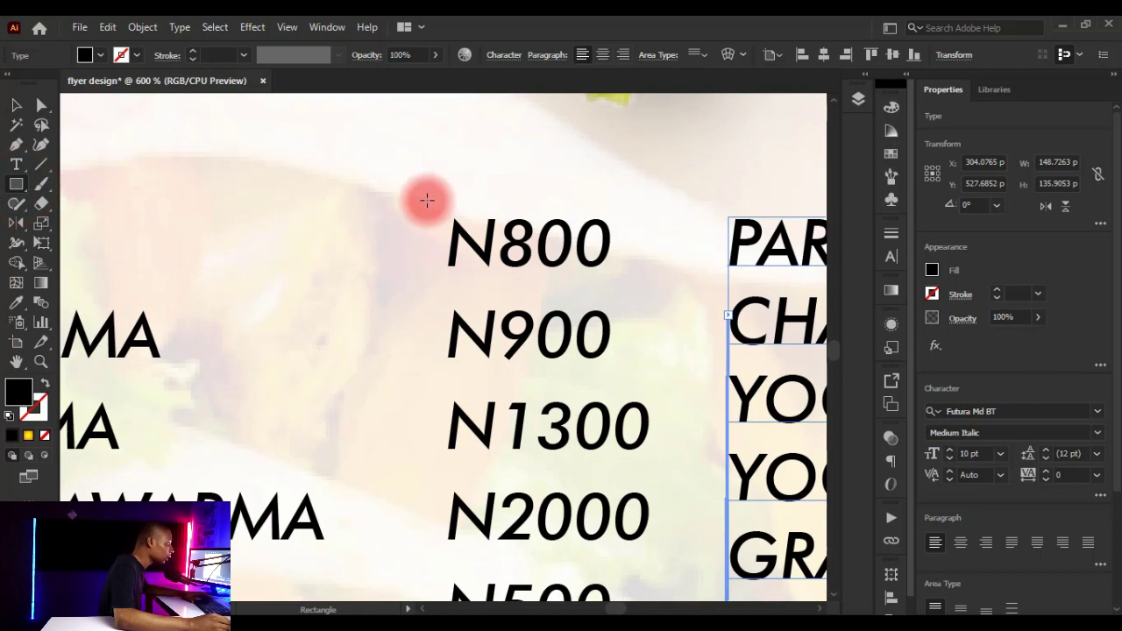
pyautogui.moveTo(427, 199)
pyautogui.mouseDown()
pyautogui.moveTo(614, 295)
pyautogui.moveTo(626, 287)
pyautogui.mouseUp()
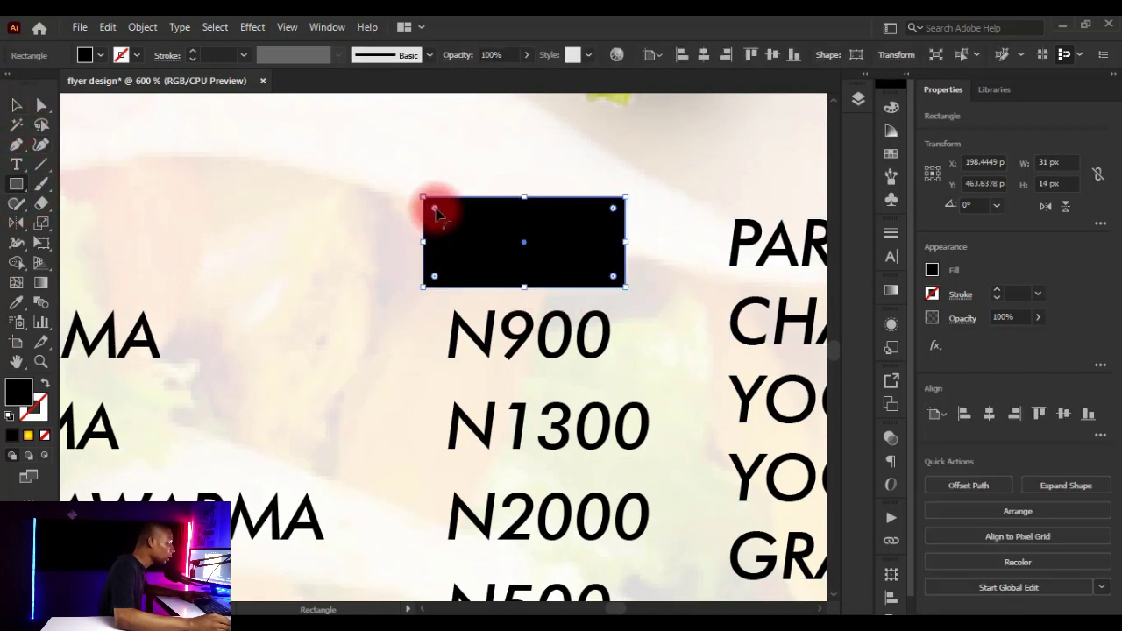
pyautogui.moveTo(436, 213); pyautogui.dragTo(467, 221)
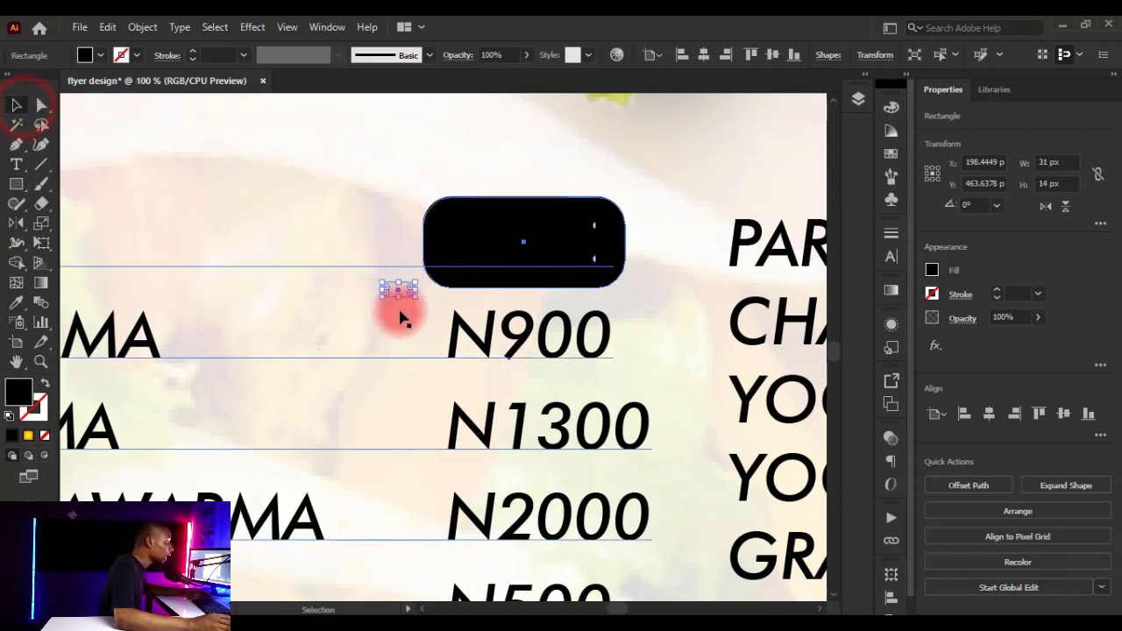
# Fill the rounded rectangle with the dark green sampled from the "Meggy's" title text
pyautogui.scroll(-10, 401, 313)
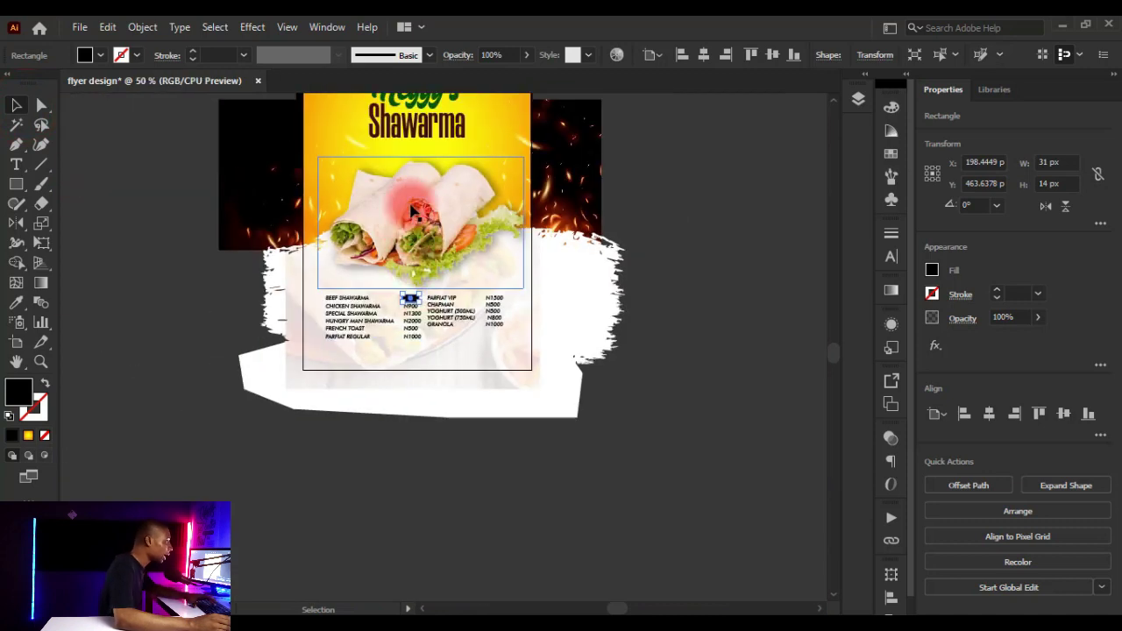
pyautogui.scroll(-3, 421, 201)
pyautogui.scroll(3, 417, 228)
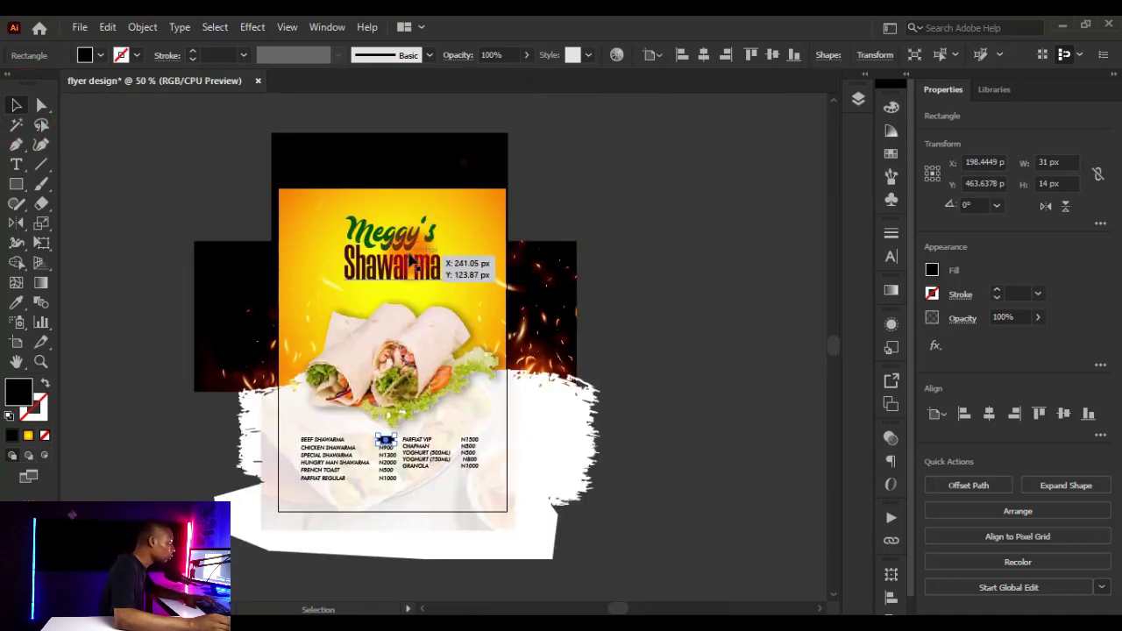
pyautogui.click(26, 305)
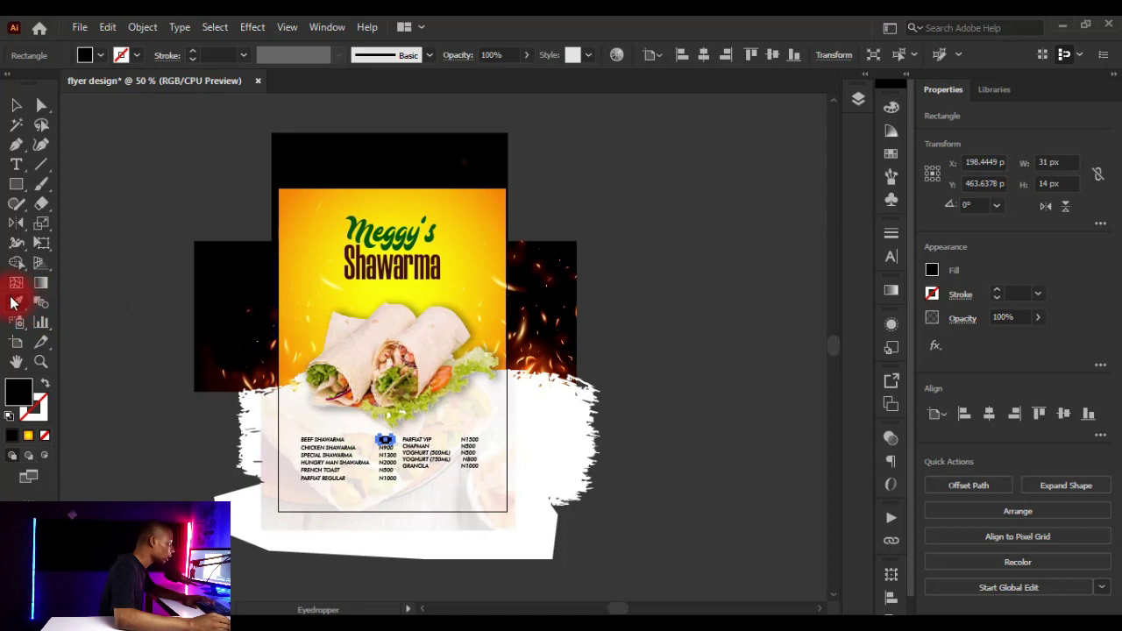
pyautogui.scroll(4, 403, 228)
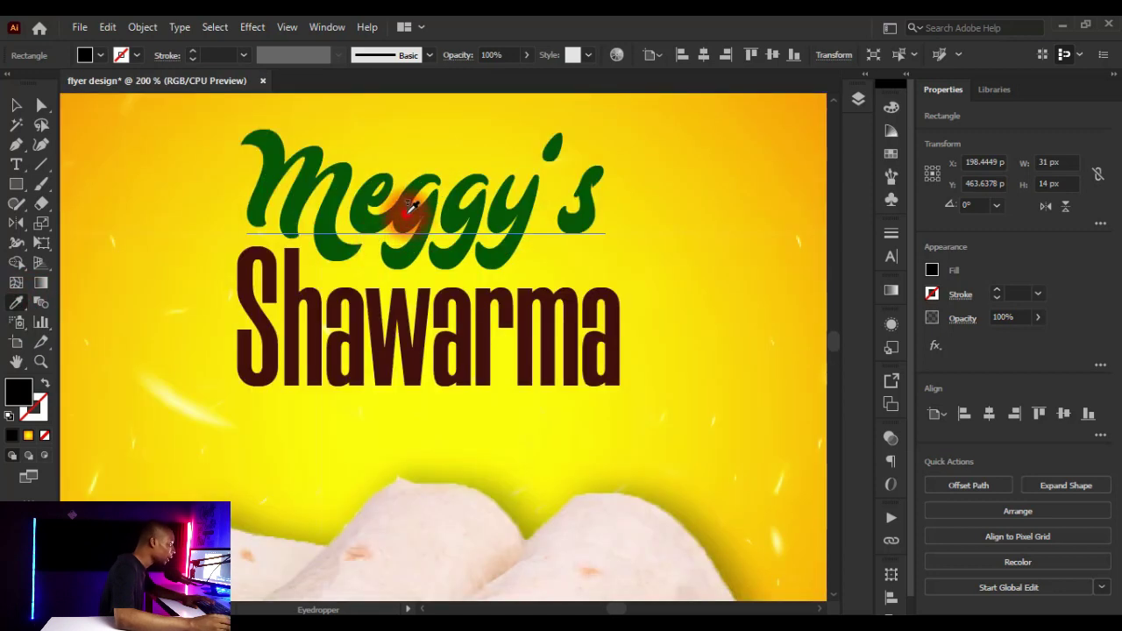
pyautogui.scroll(-5, 417, 189)
pyautogui.scroll(4, 403, 263)
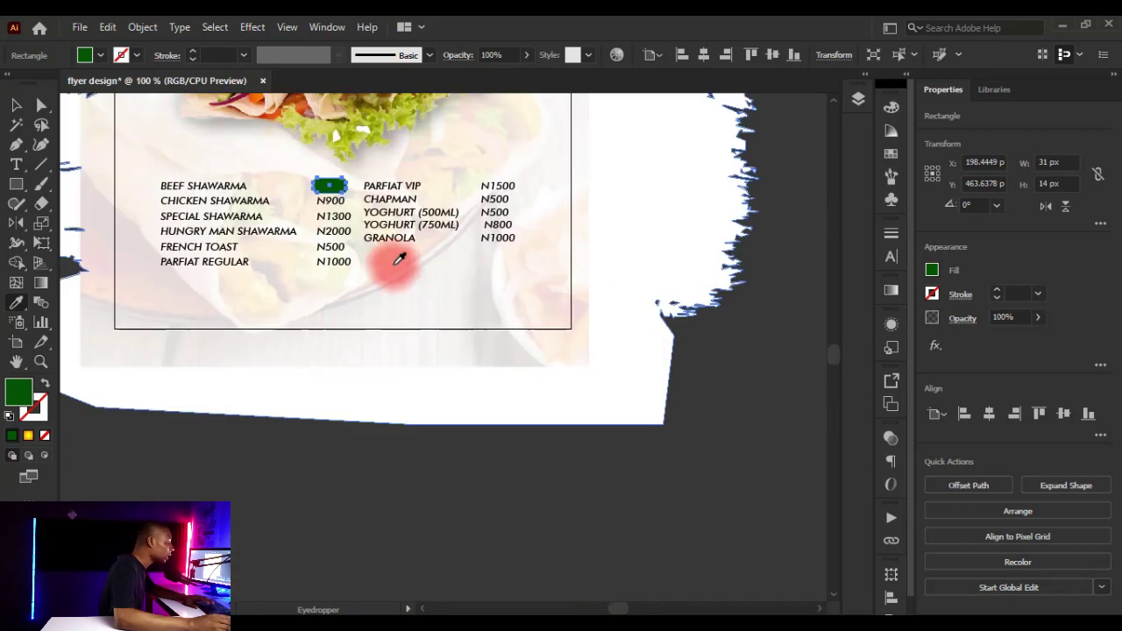
pyautogui.scroll(3, 335, 190)
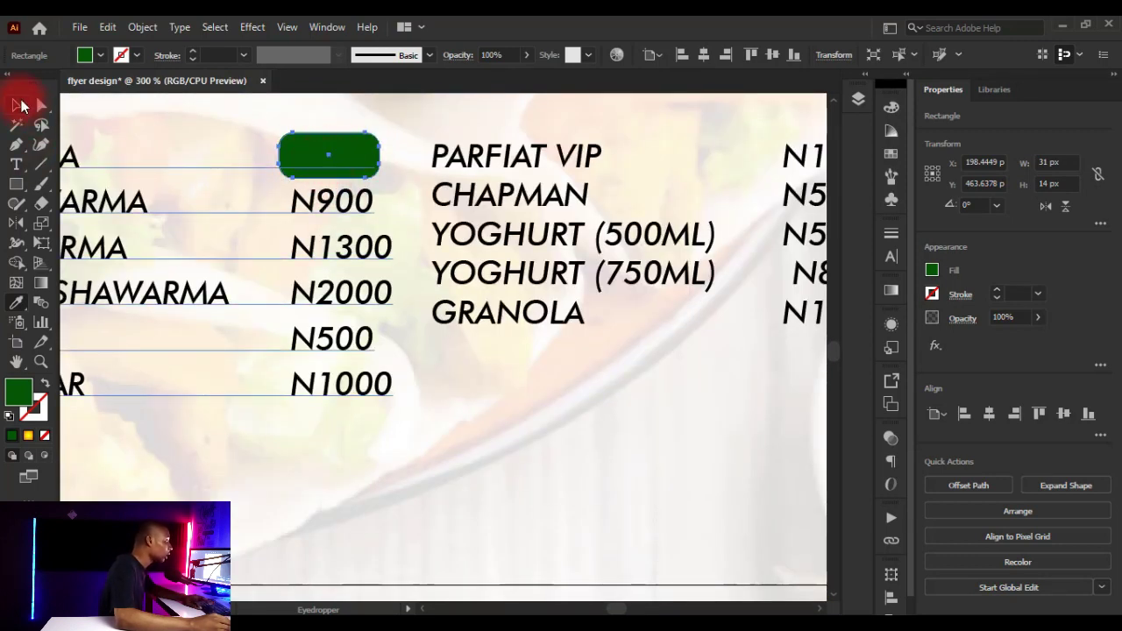
# Place the green rounded rectangle behind the N800 price text and reduce its height to about 10 px
pyautogui.click(20, 106)
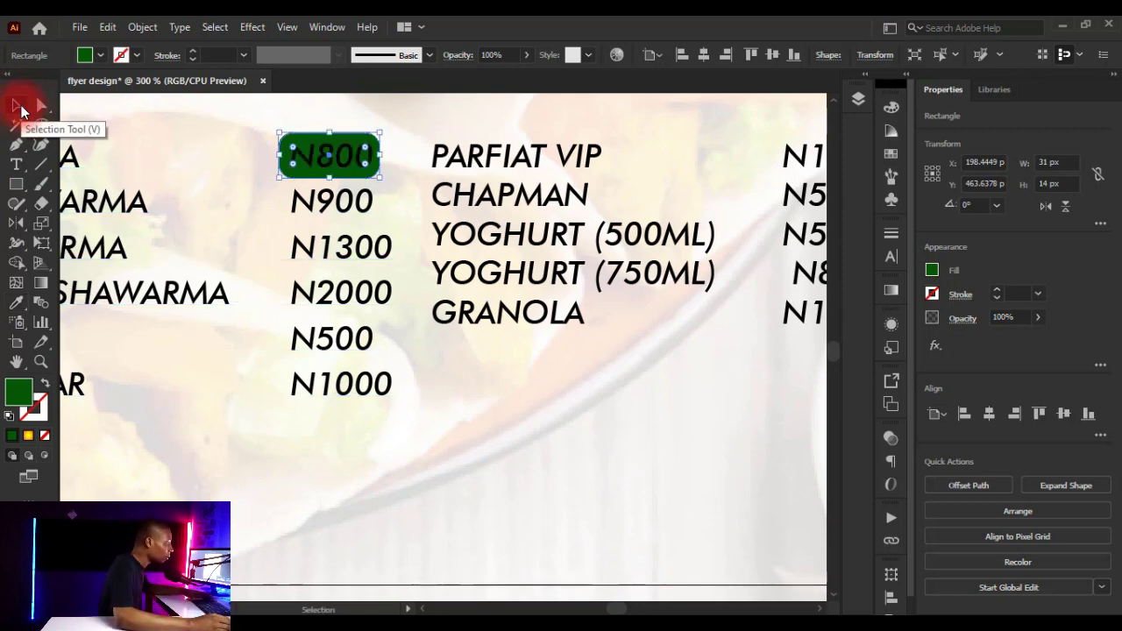
pyautogui.scroll(3, 335, 158)
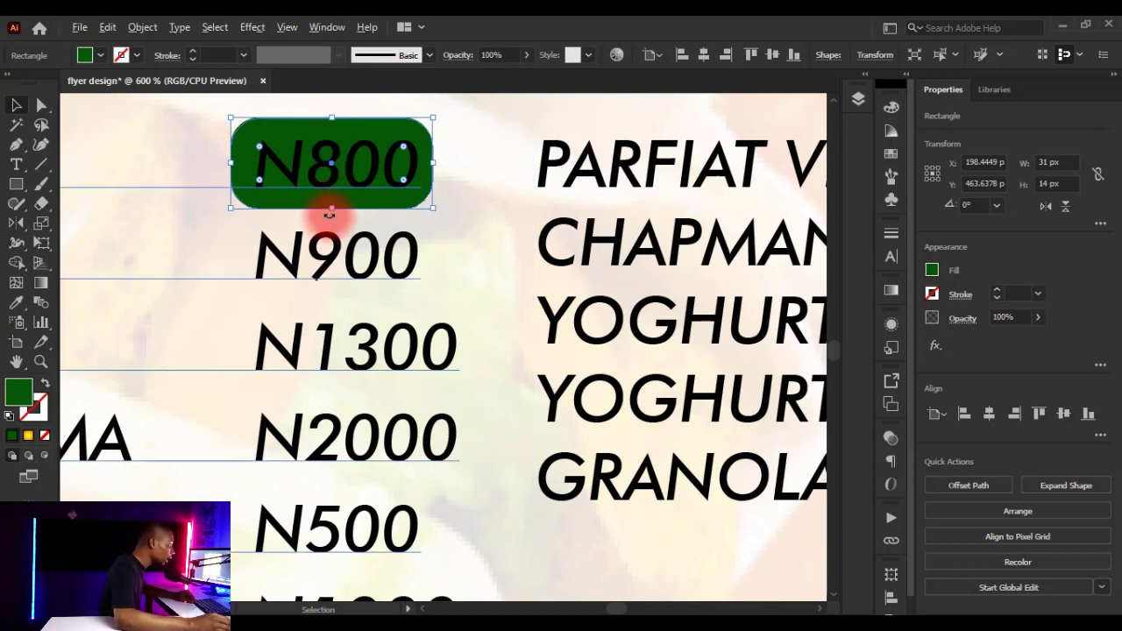
pyautogui.moveTo(328, 210); pyautogui.dragTo(349, 187)
pyautogui.keyDown('ctrl'); pyautogui.click(327, 168); pyautogui.keyUp('ctrl')
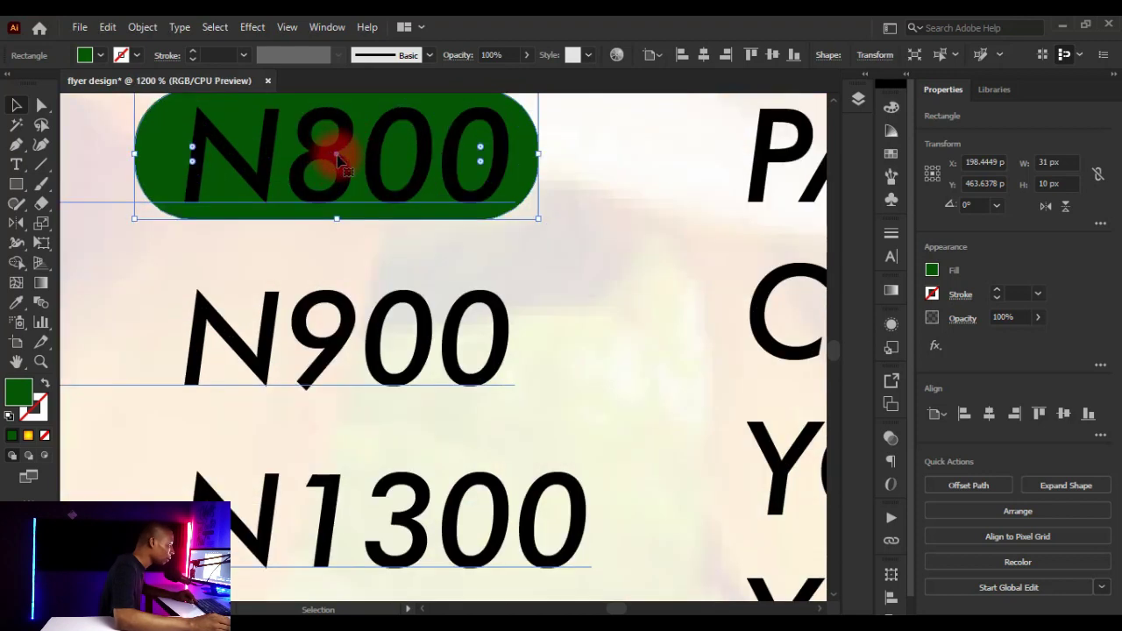
# Copy the green badge behind every remaining price in both menu columns, widening it for the four-digit prices (40 px for N1300)
pyautogui.scroll(-2, 342, 163)
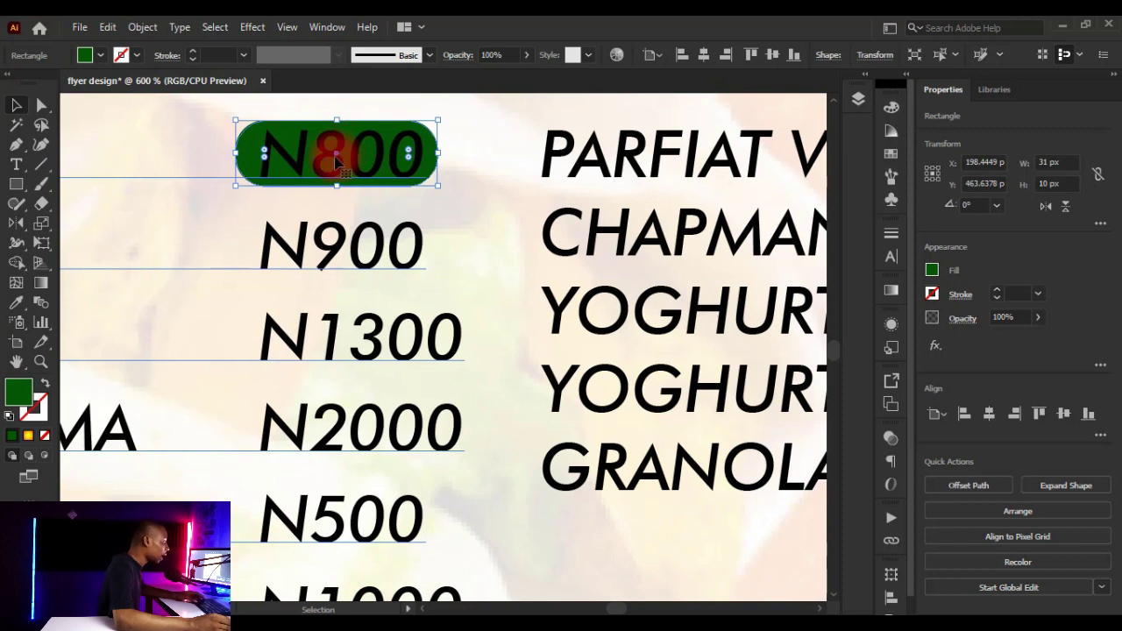
pyautogui.moveTo(336, 156); pyautogui.dragTo(344, 341)
pyautogui.moveTo(437, 335); pyautogui.dragTo(497, 336)
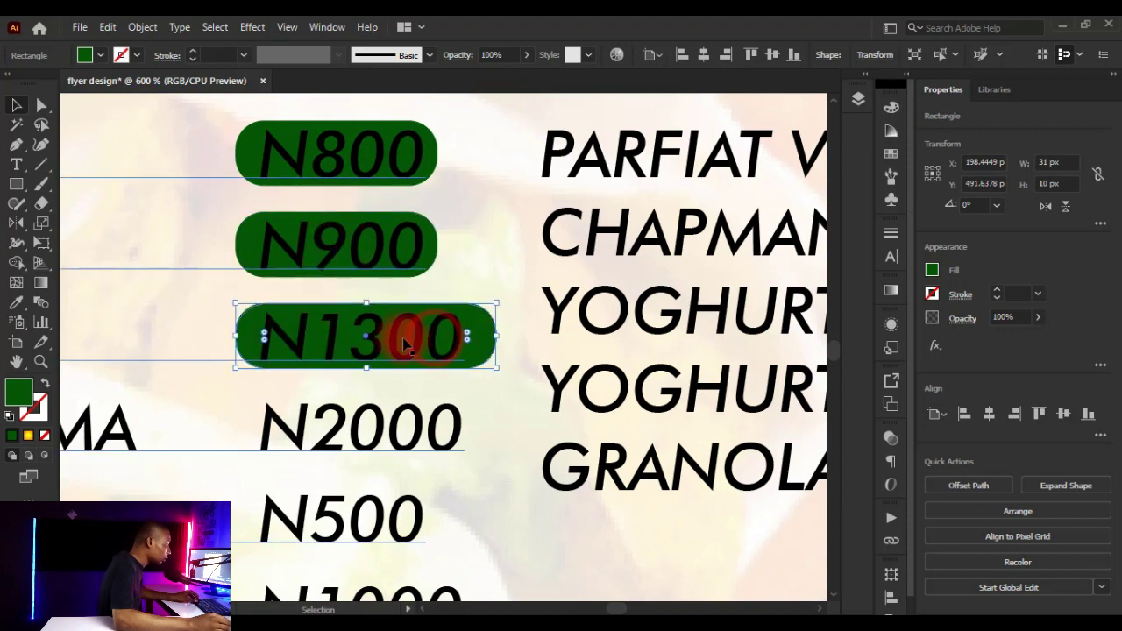
pyautogui.click(405, 343)
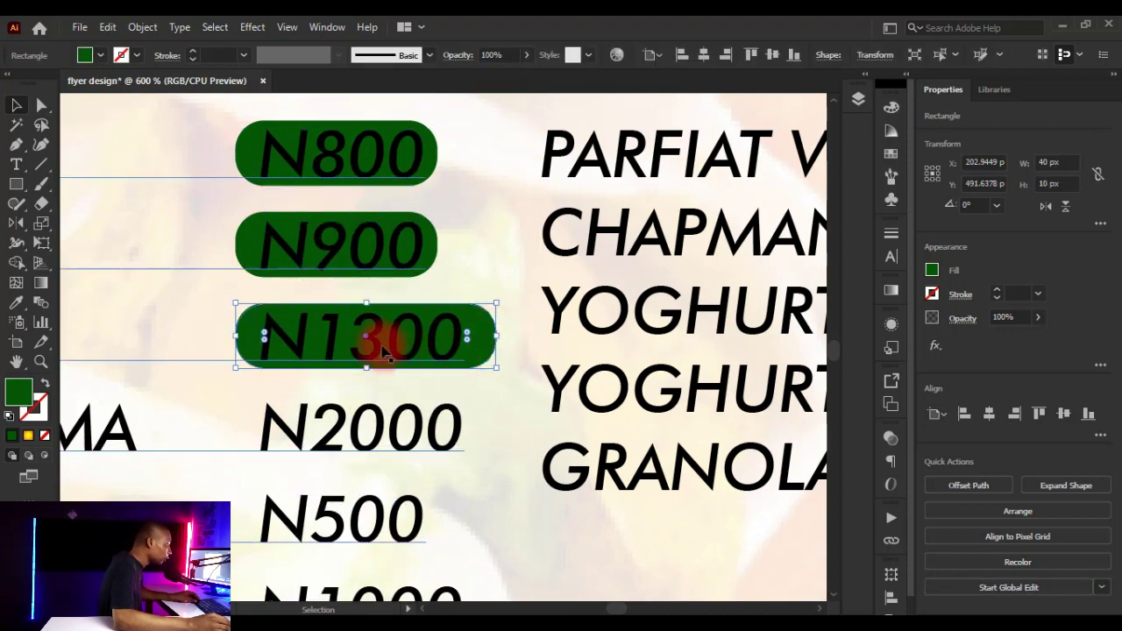
pyautogui.moveTo(366, 342); pyautogui.dragTo(360, 432)
pyautogui.hotkey('ctrl', '1')
pyautogui.click(557, 383)
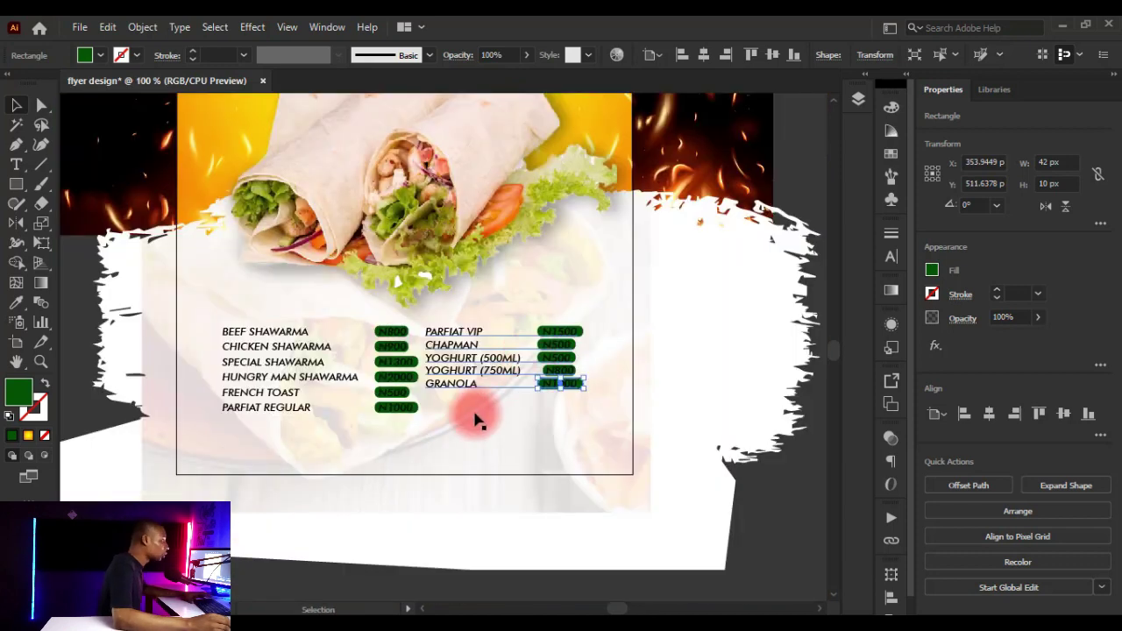
# Shorten the first menu column's text box slightly so it ends just below PARFIAT REGULAR
pyautogui.scroll(1, 360, 419)
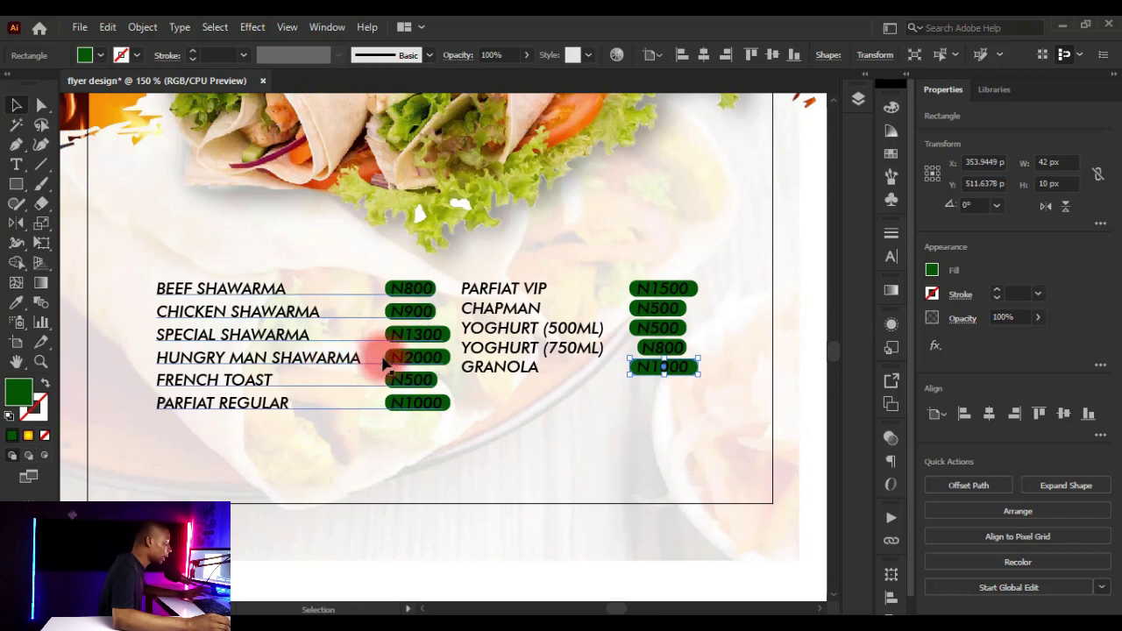
pyautogui.scroll(-2, 377, 351)
pyautogui.click(383, 534)
pyautogui.scroll(2, 363, 388)
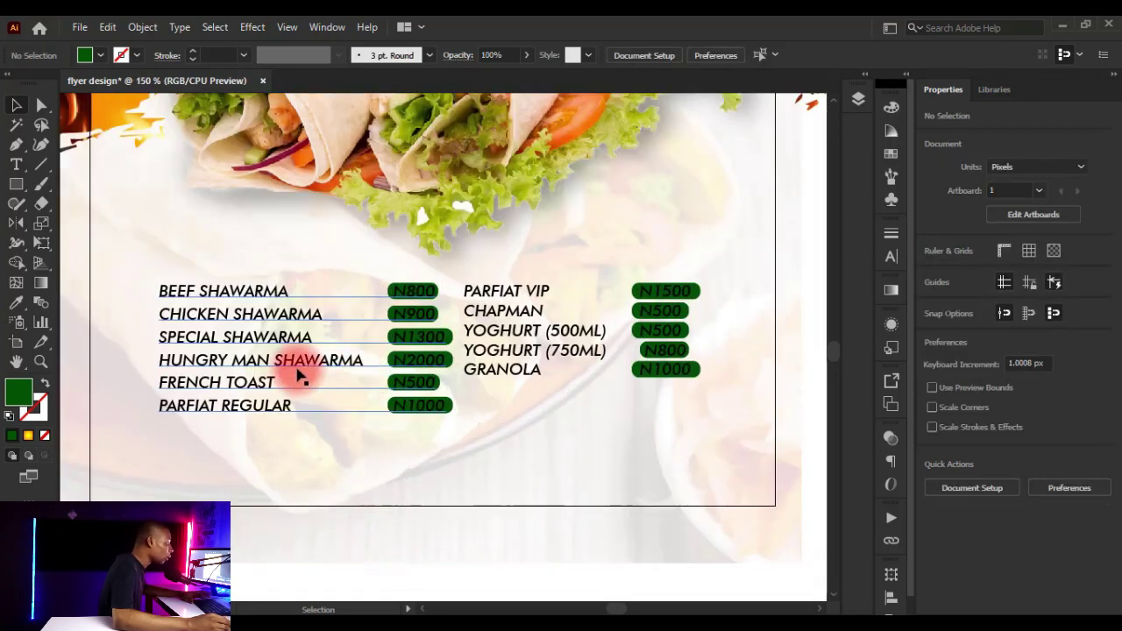
pyautogui.click(296, 371)
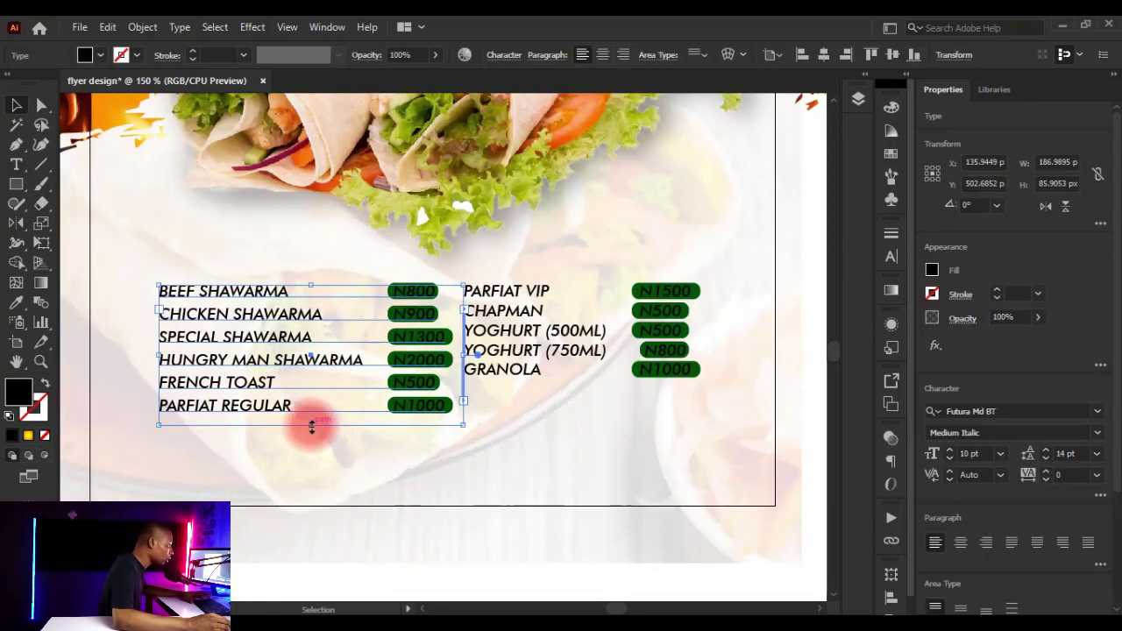
pyautogui.moveTo(310, 426)
pyautogui.mouseDown()
pyautogui.moveTo(310, 404)
pyautogui.moveTo(311, 418)
pyautogui.moveTo(295, 411)
pyautogui.moveTo(292, 426)
pyautogui.mouseUp()
pyautogui.scroll(1, 361, 409)
pyautogui.scroll(1, 295, 418)
pyautogui.scroll(-3, 413, 412)
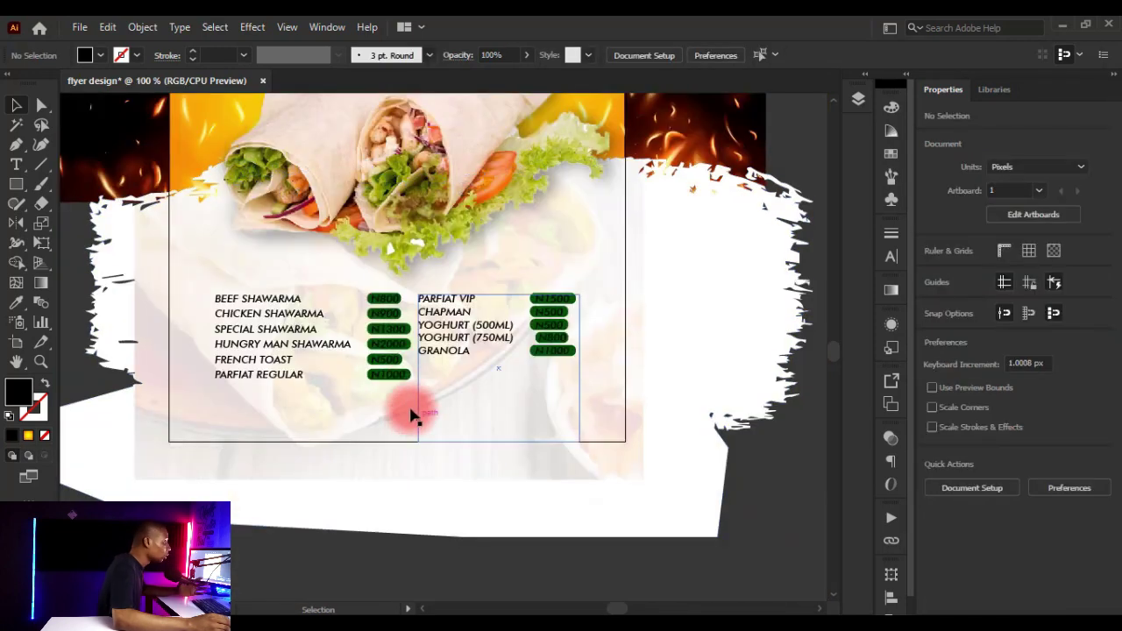
# Change the text colour of the N800 and N900 prices in the first menu column to white
pyautogui.scroll(1, 408, 388)
pyautogui.scroll(1, 394, 302)
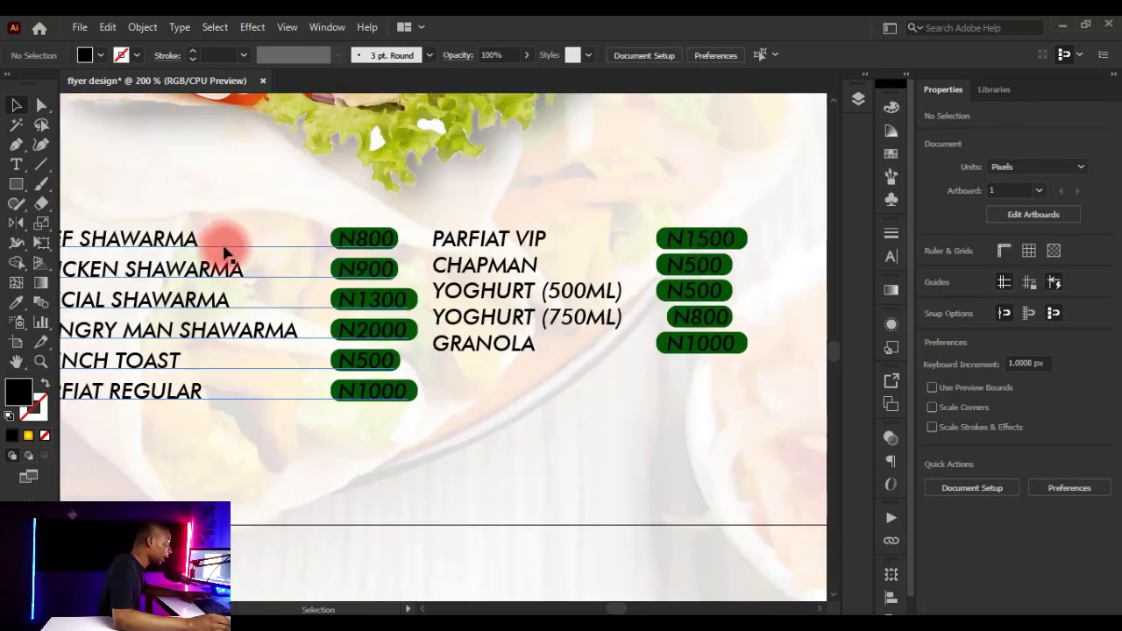
pyautogui.click(15, 164)
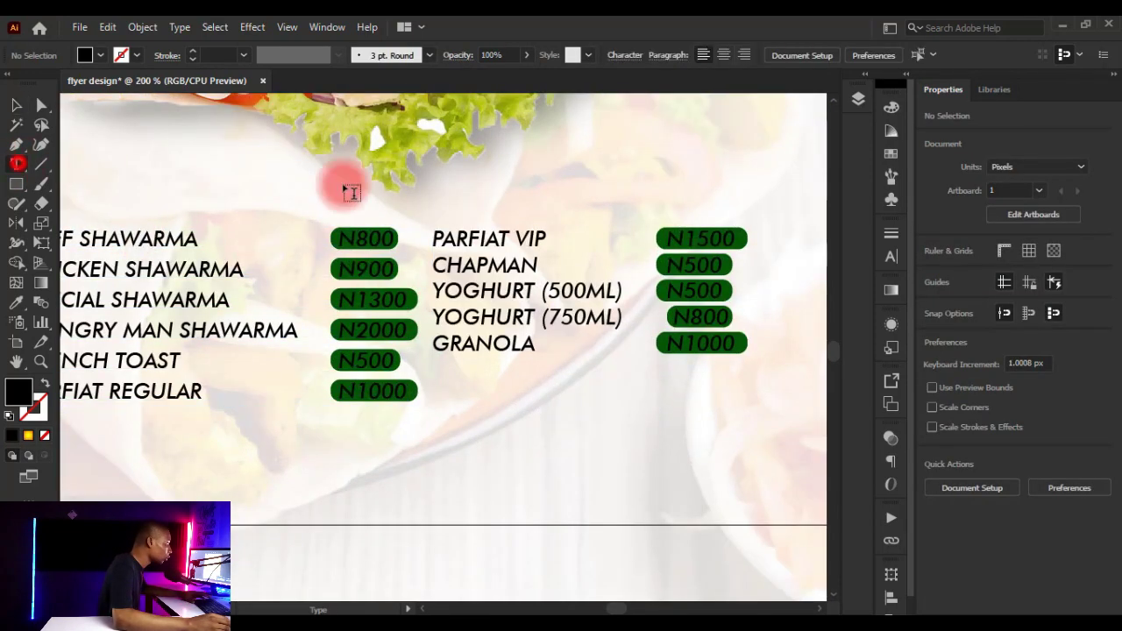
pyautogui.doubleClick(351, 239)
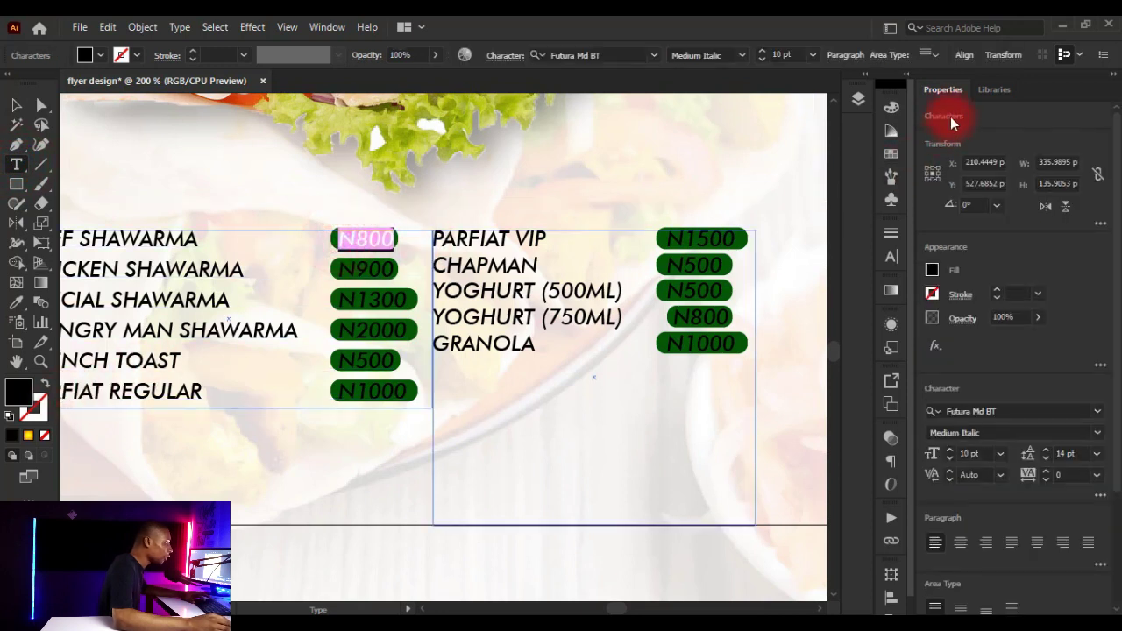
pyautogui.click(890, 107)
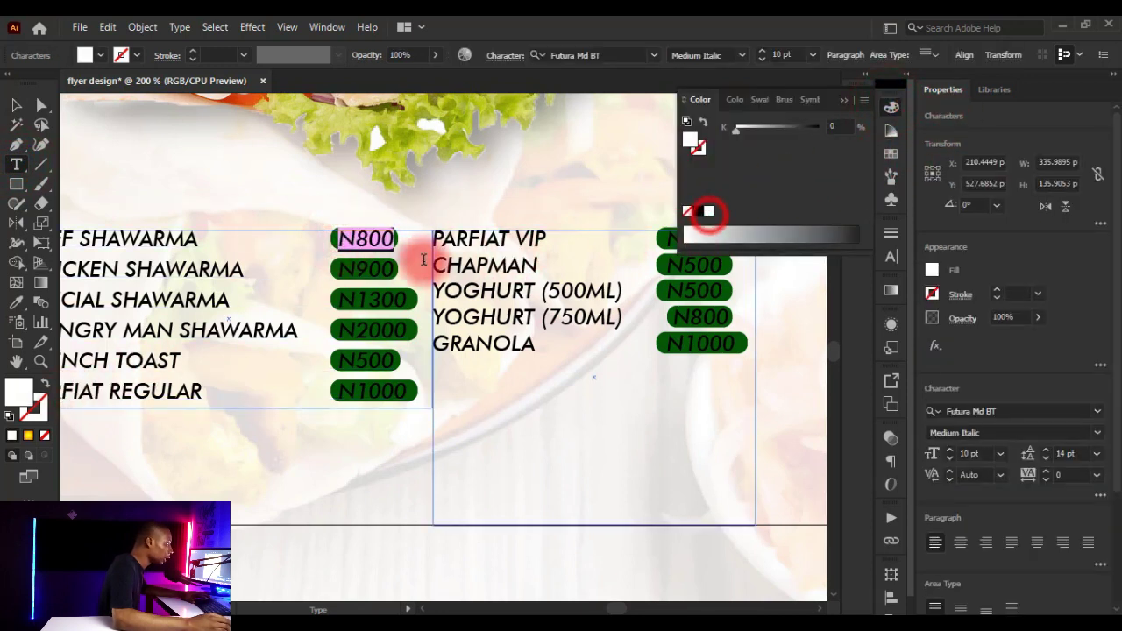
pyautogui.doubleClick(355, 269)
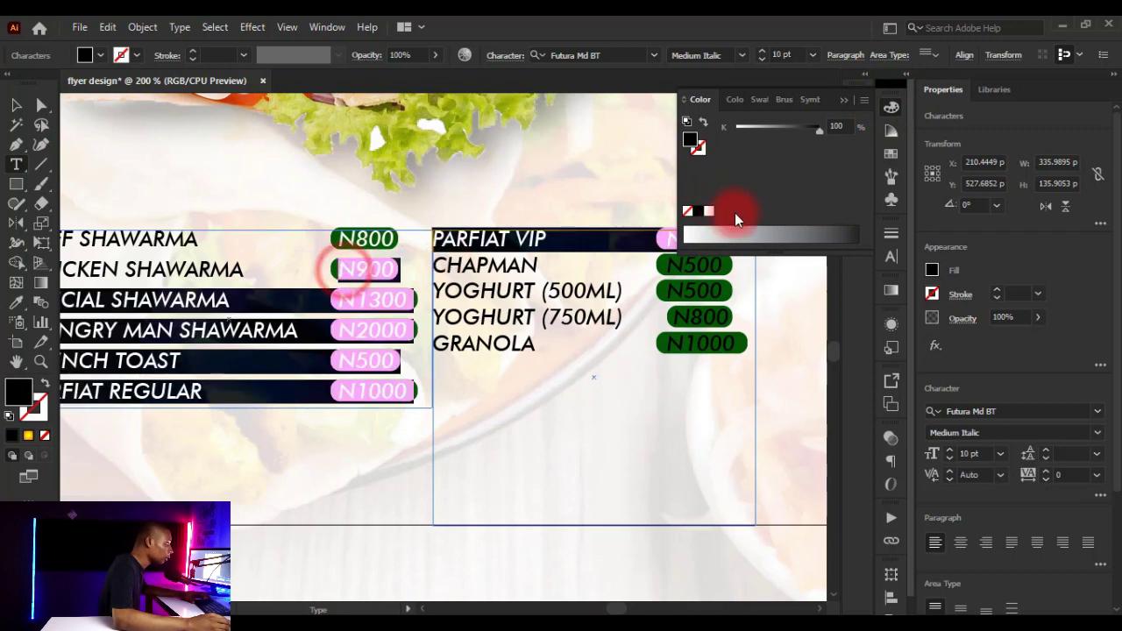
pyautogui.click(708, 210)
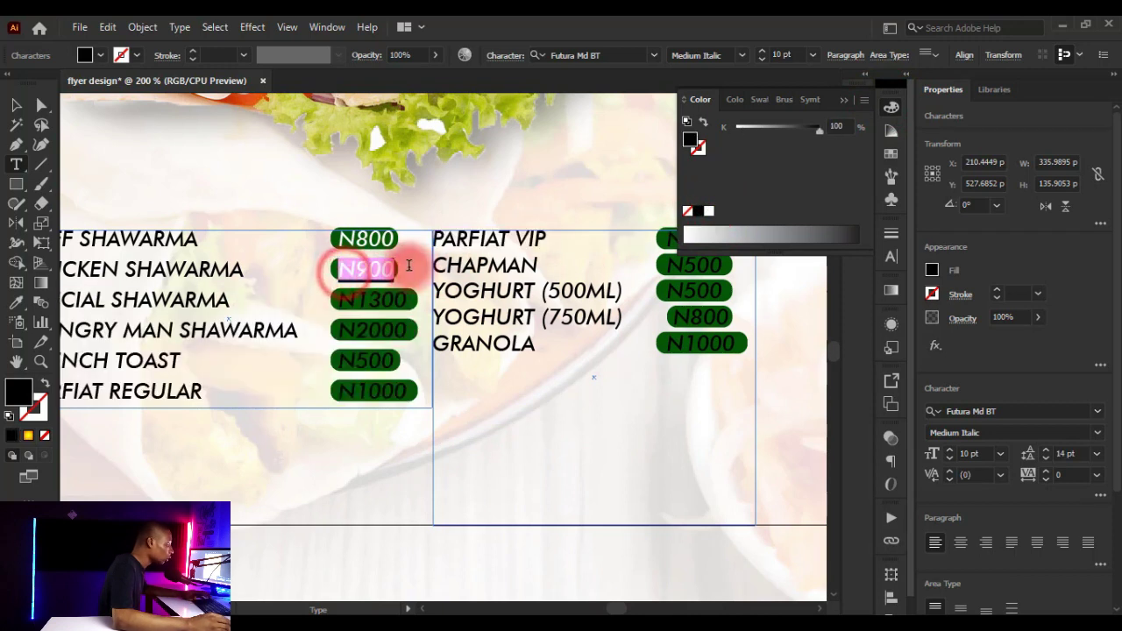
pyautogui.click(704, 211)
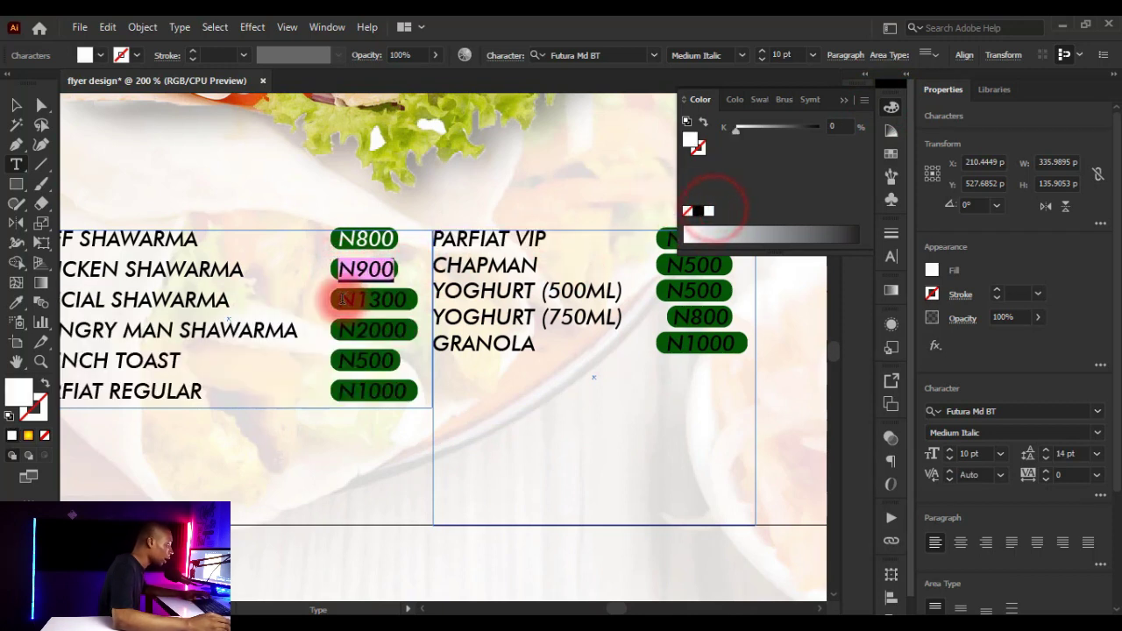
# Recolour the N1300 price and all remaining prices in both menu columns white
pyautogui.moveTo(342, 300); pyautogui.dragTo(407, 300)
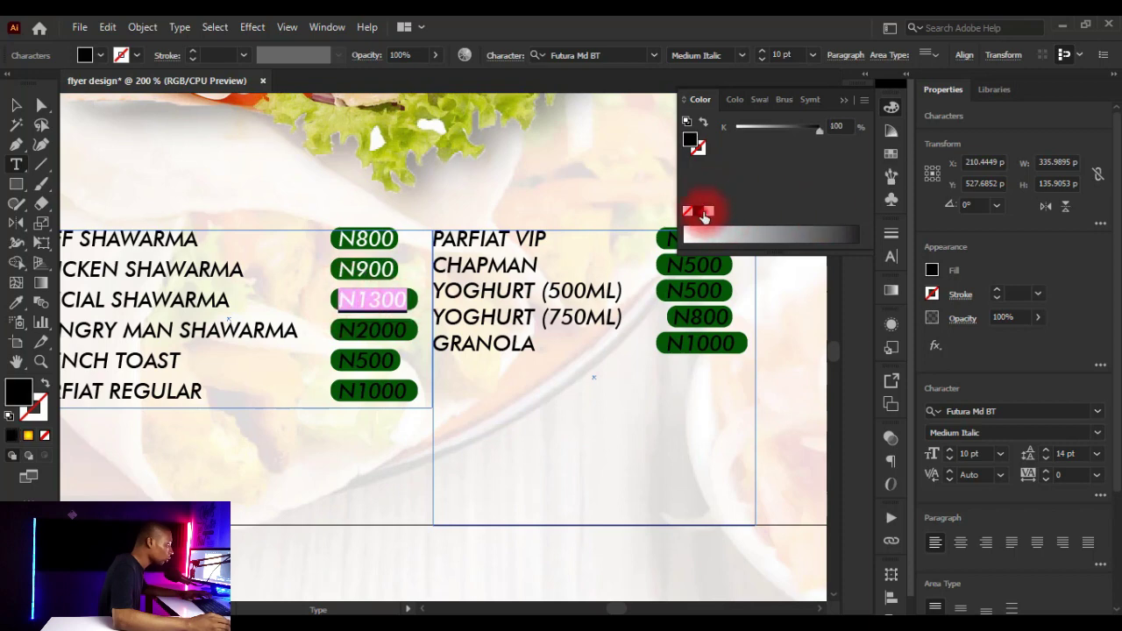
pyautogui.click(703, 213)
pyautogui.press('Escape')
pyautogui.keyDown('alt'); pyautogui.scroll(-1, 408, 359); pyautogui.keyUp('alt')
pyautogui.click(441, 368)
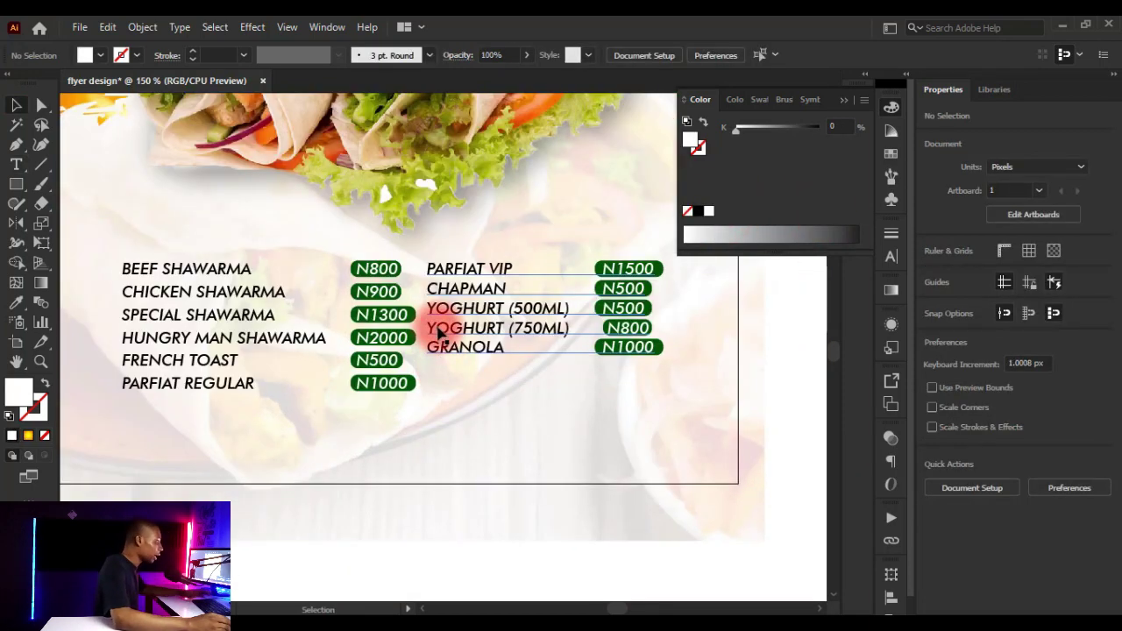
# Draw a white rectangle about 245 by 61 px across the flyer's lower edge below the menu and round its corners fully
pyautogui.keyDown('alt'); pyautogui.scroll(-5, 438, 342); pyautogui.keyUp('alt')
pyautogui.keyDown('alt'); pyautogui.scroll(4, 456, 385); pyautogui.keyUp('alt')
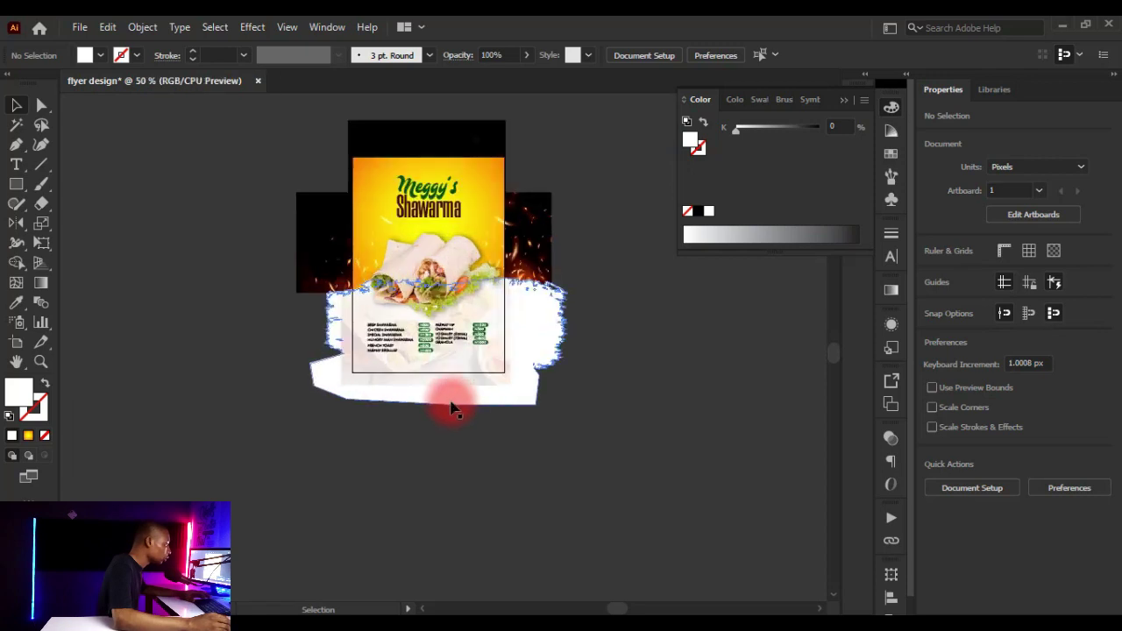
pyautogui.click(14, 190)
pyautogui.moveTo(270, 313); pyautogui.dragTo(537, 379)
pyautogui.moveTo(526, 329); pyautogui.dragTo(500, 334)
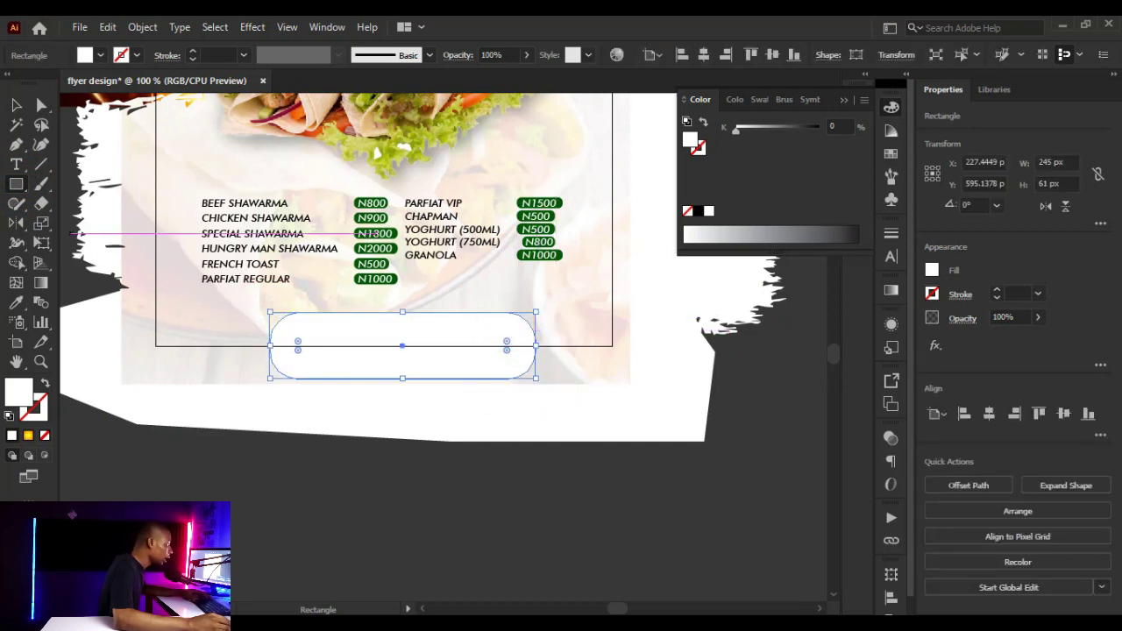
# Move the white rounded rectangle down about 6 px and center it horizontally on the artboard
pyautogui.click(16, 105)
pyautogui.keyDown('ctrl'); pyautogui.click(338, 312); pyautogui.keyUp('ctrl')
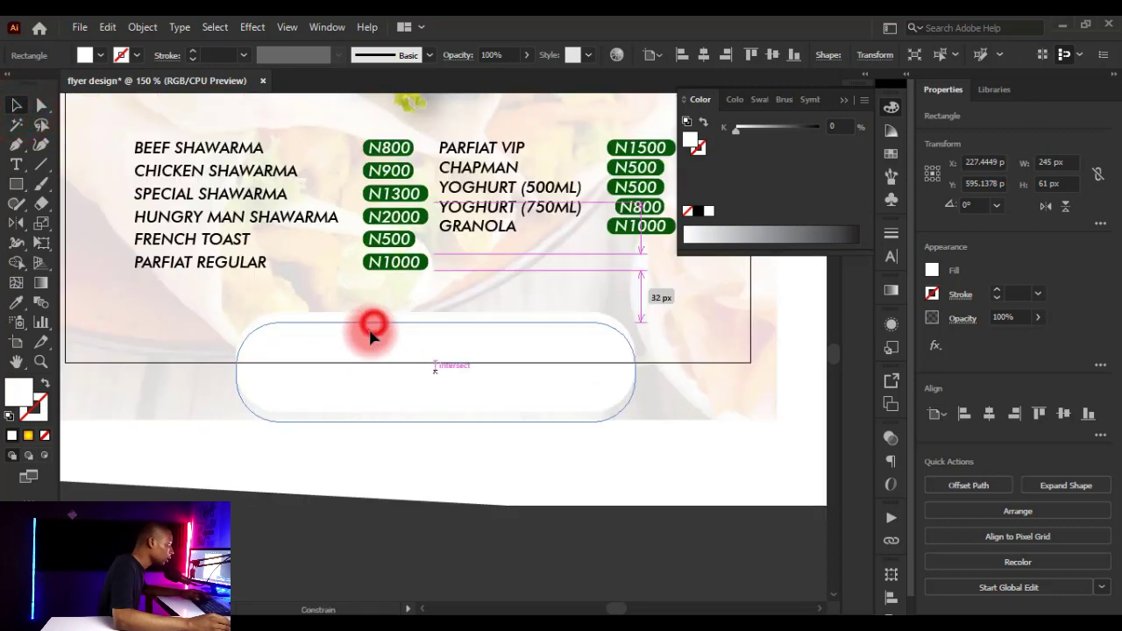
pyautogui.hotkey('ctrl', '-')
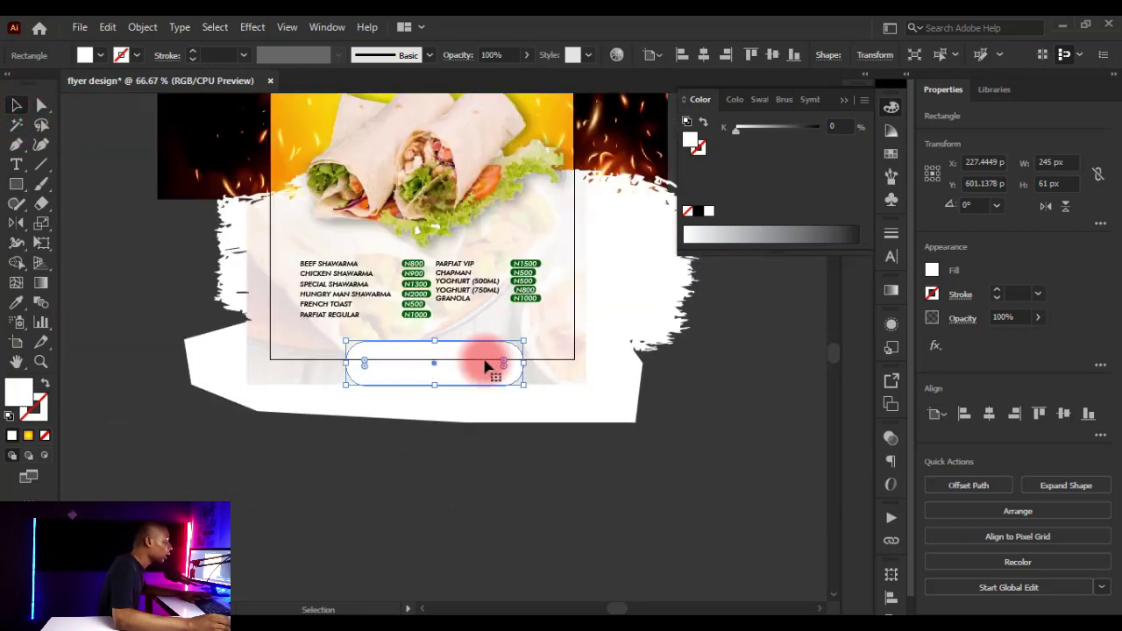
pyautogui.scroll(2, 488, 368)
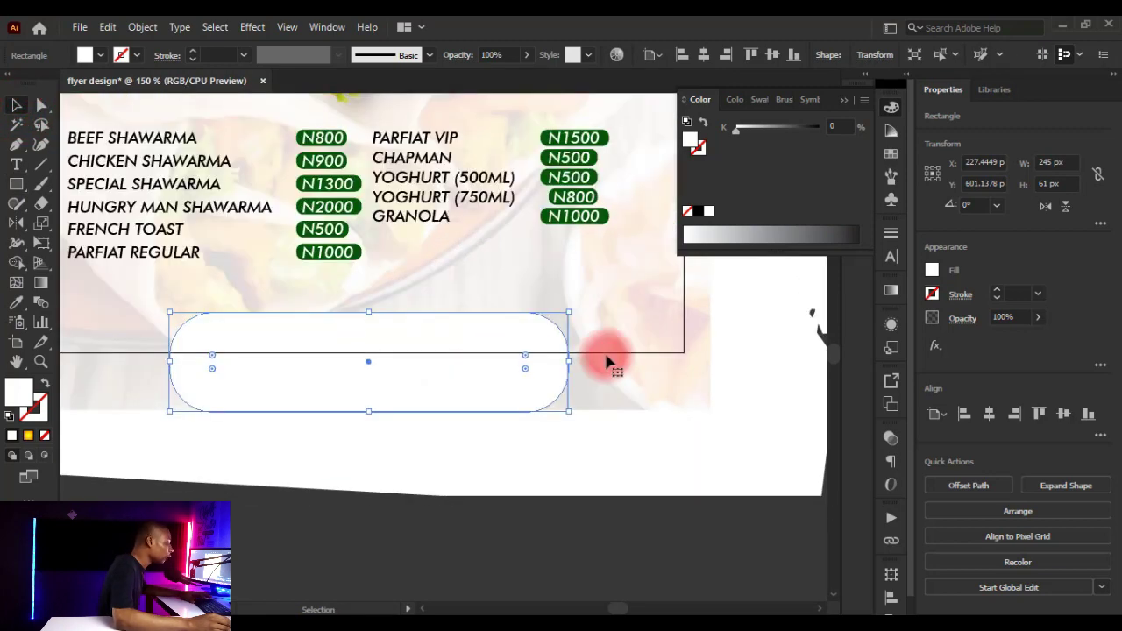
pyautogui.click(987, 413)
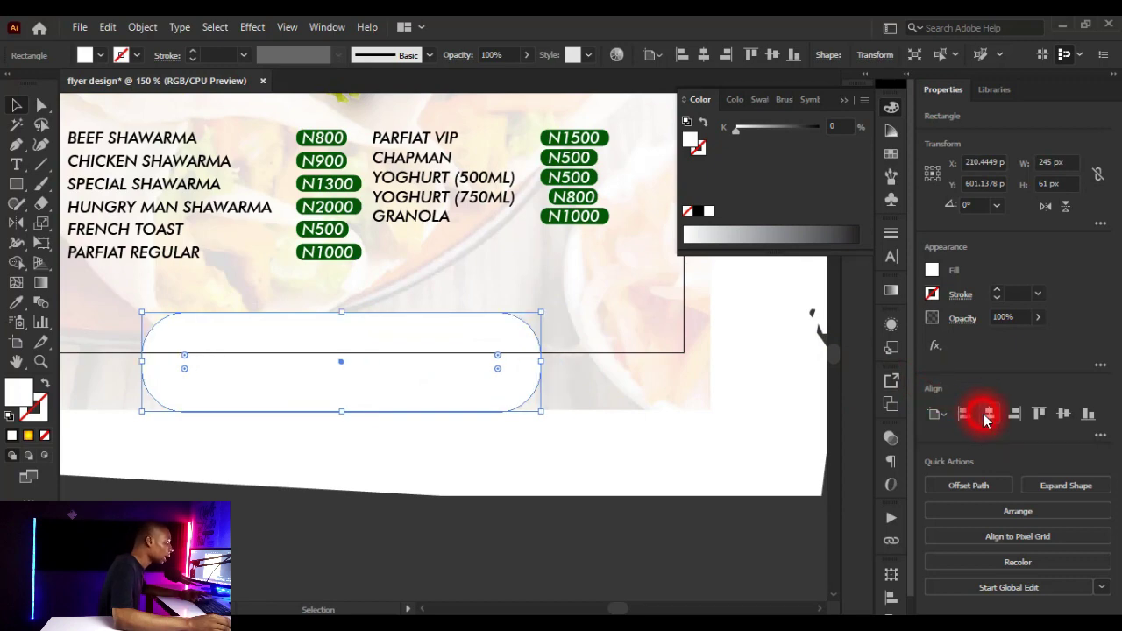
# Fill the white rounded rectangle with the dark brown sampled from the "Shawarma" title text
pyautogui.scroll(-3, 516, 410)
pyautogui.scroll(-1, 510, 401)
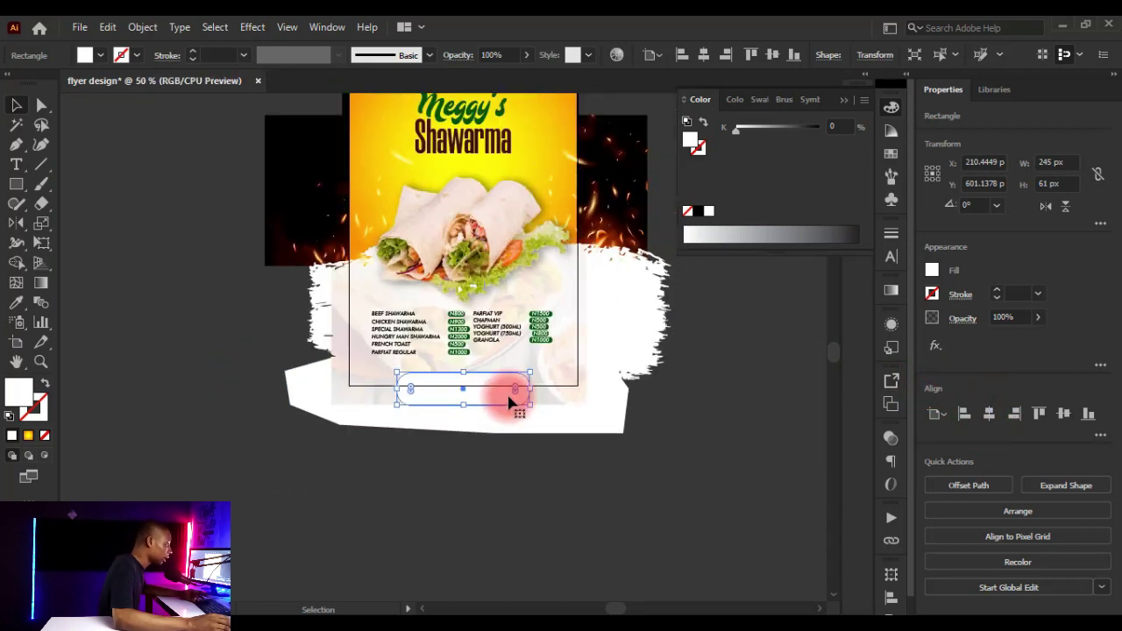
pyautogui.scroll(2, 512, 400)
pyautogui.scroll(-3, 488, 394)
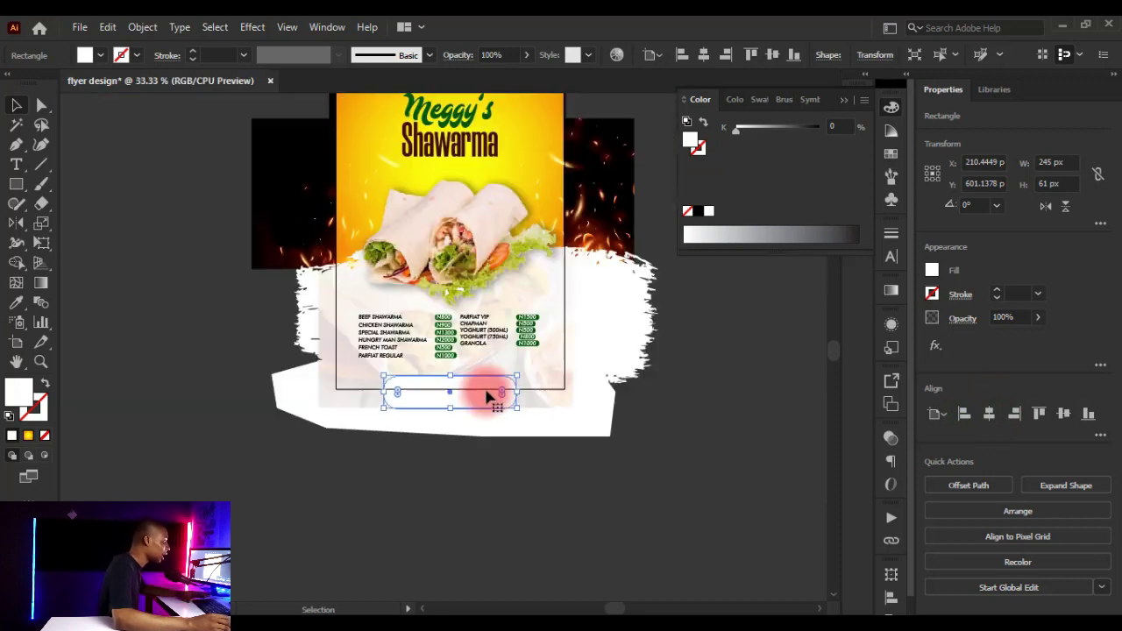
pyautogui.scroll(-2, 473, 351)
pyautogui.scroll(3, 469, 348)
pyautogui.click(16, 302)
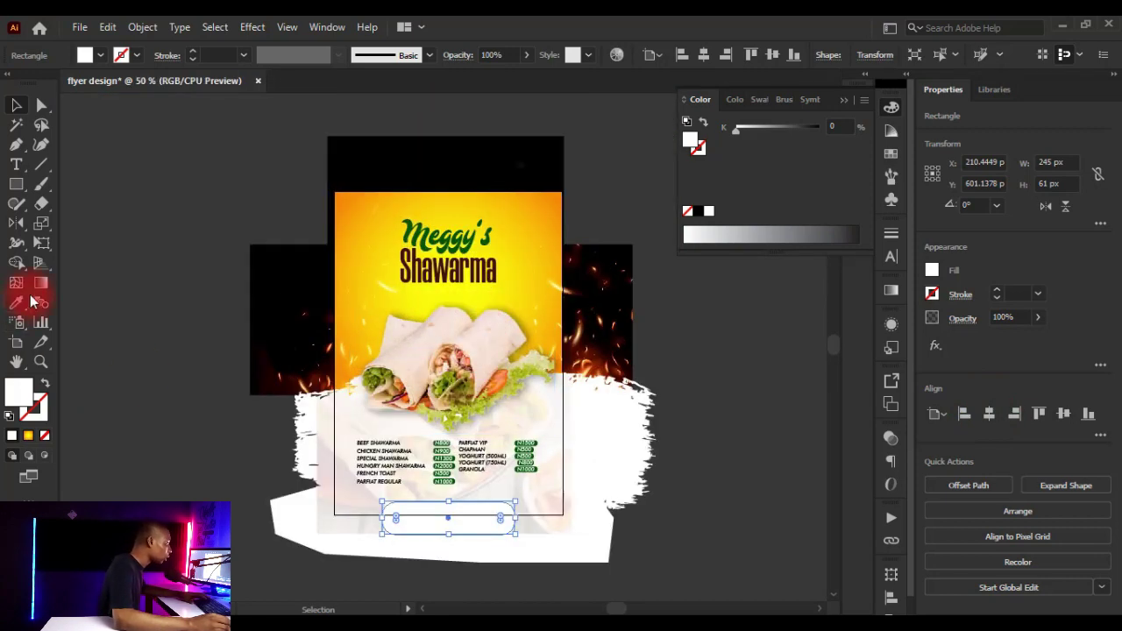
pyautogui.scroll(4, 432, 271)
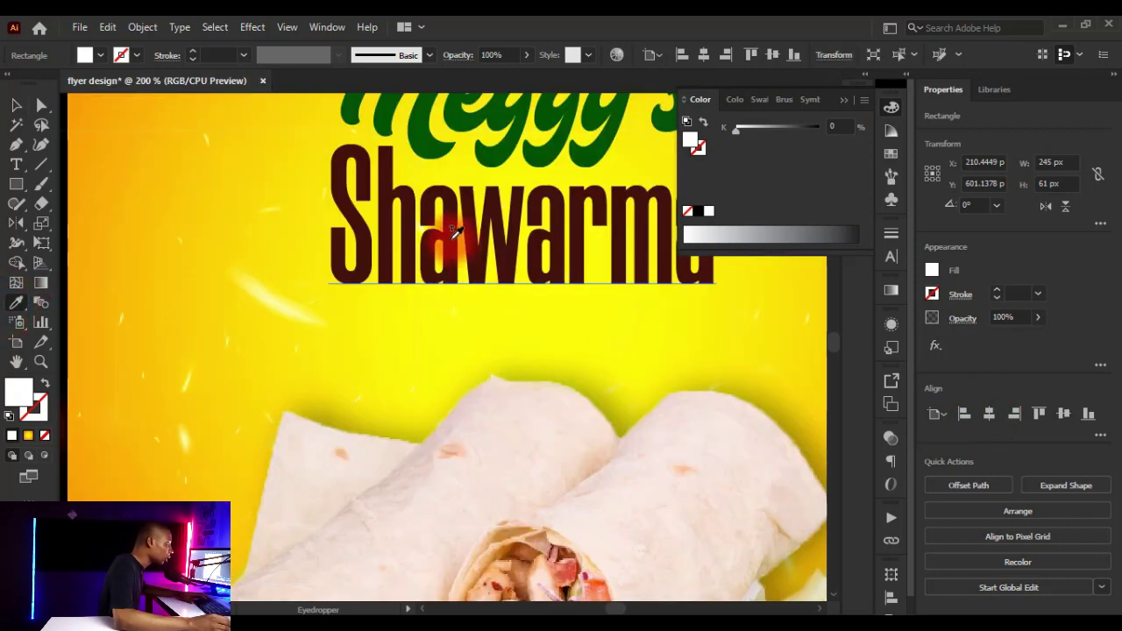
pyautogui.click(451, 231)
pyautogui.scroll(-7, 488, 400)
pyautogui.scroll(4, 383, 242)
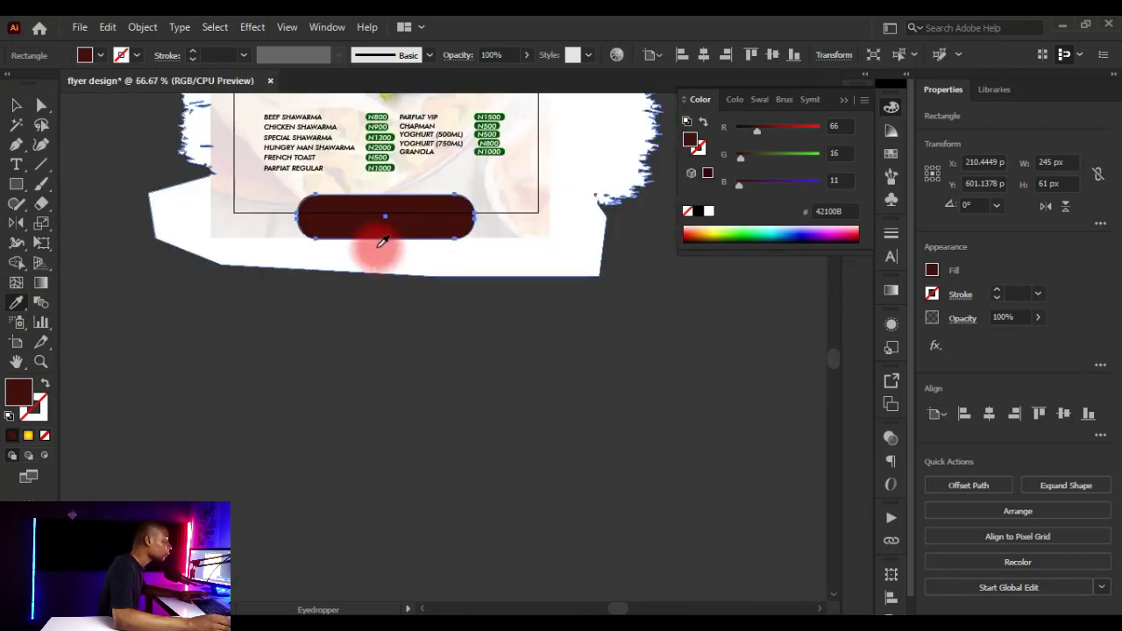
pyautogui.scroll(1, 383, 242)
# Nudge the dark brown rounded rectangle up about 4 px toward the menu
pyautogui.click(15, 105)
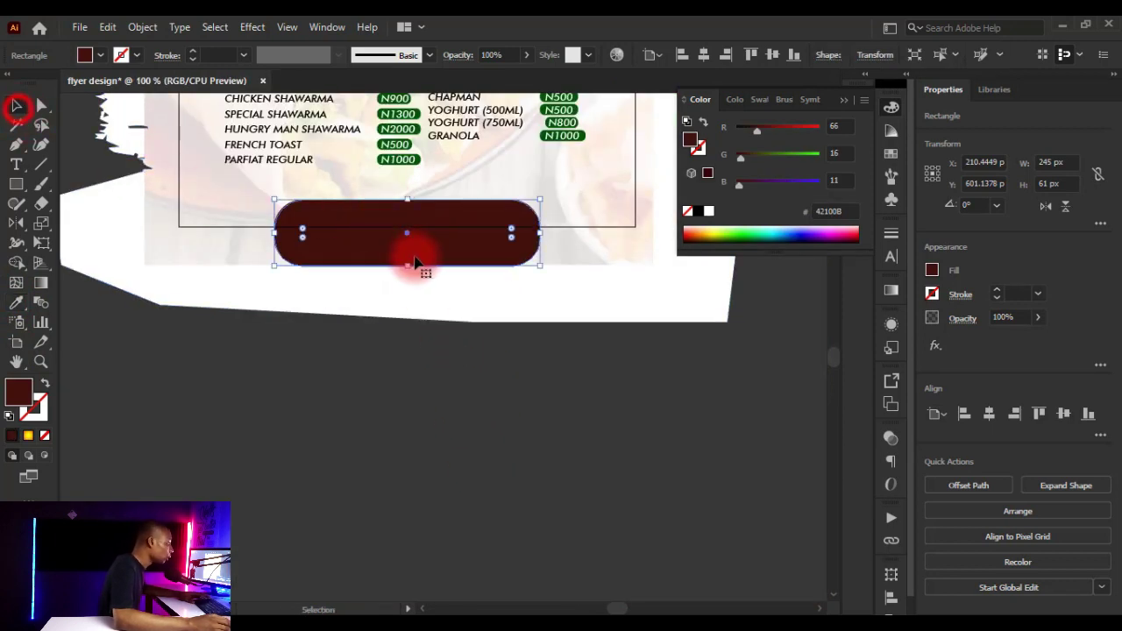
pyautogui.scroll(-5, 439, 368)
pyautogui.click(413, 401)
pyautogui.scroll(5, 441, 317)
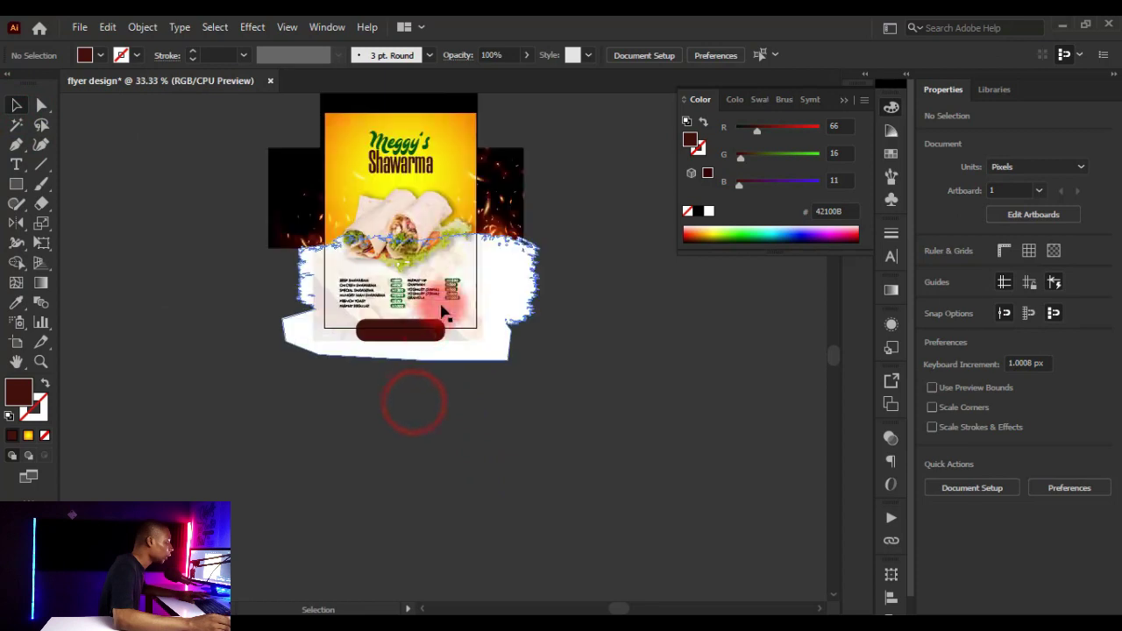
pyautogui.click(413, 328)
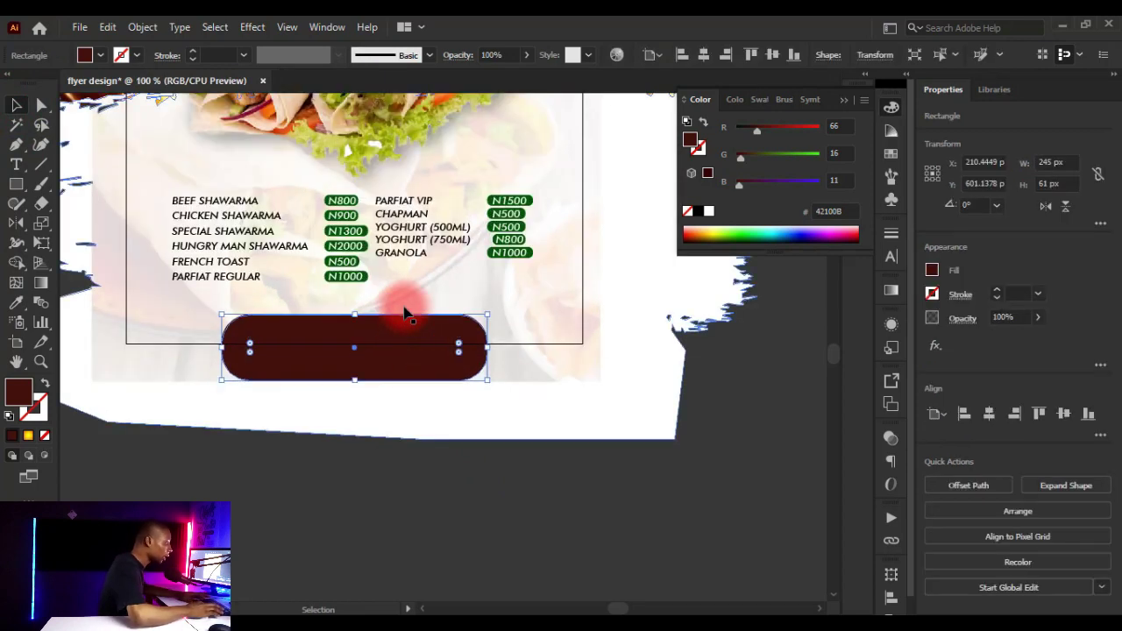
pyautogui.moveTo(405, 313); pyautogui.dragTo(401, 306)
pyautogui.click(324, 491)
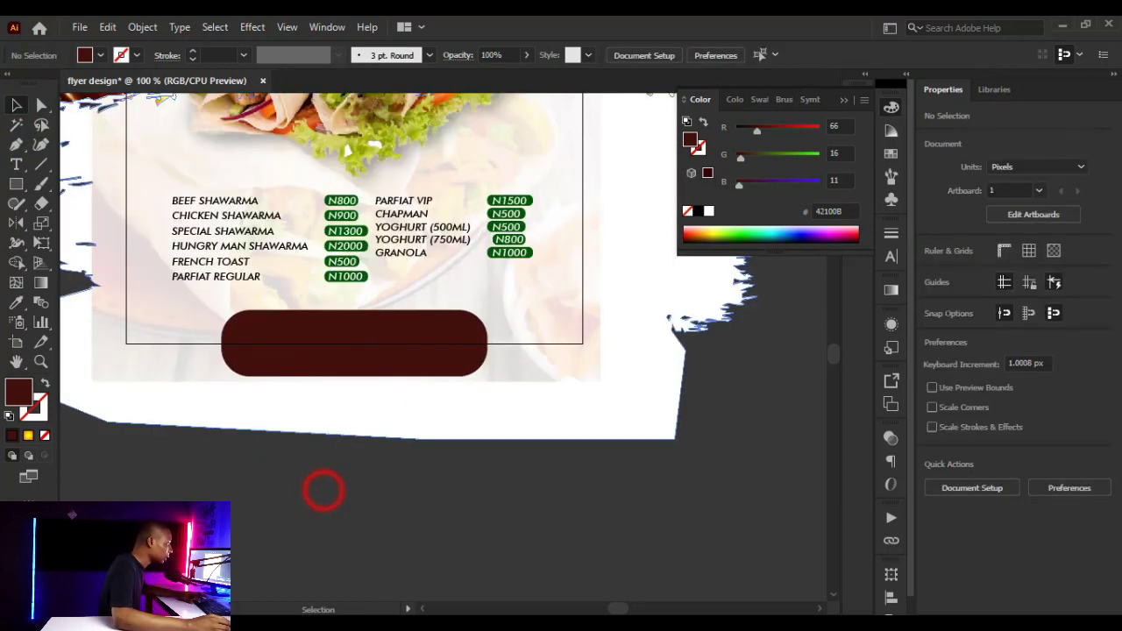
# Start a new point text object below the dark brown banner and set its font to Futura Md BT Medium
pyautogui.click(16, 164)
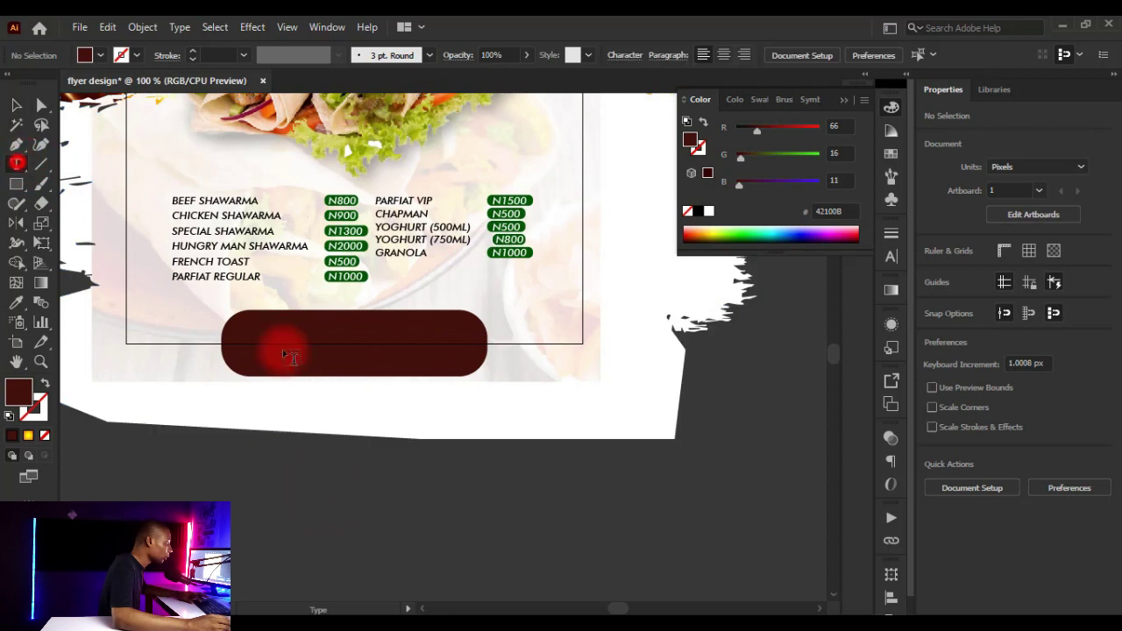
pyautogui.click(289, 480)
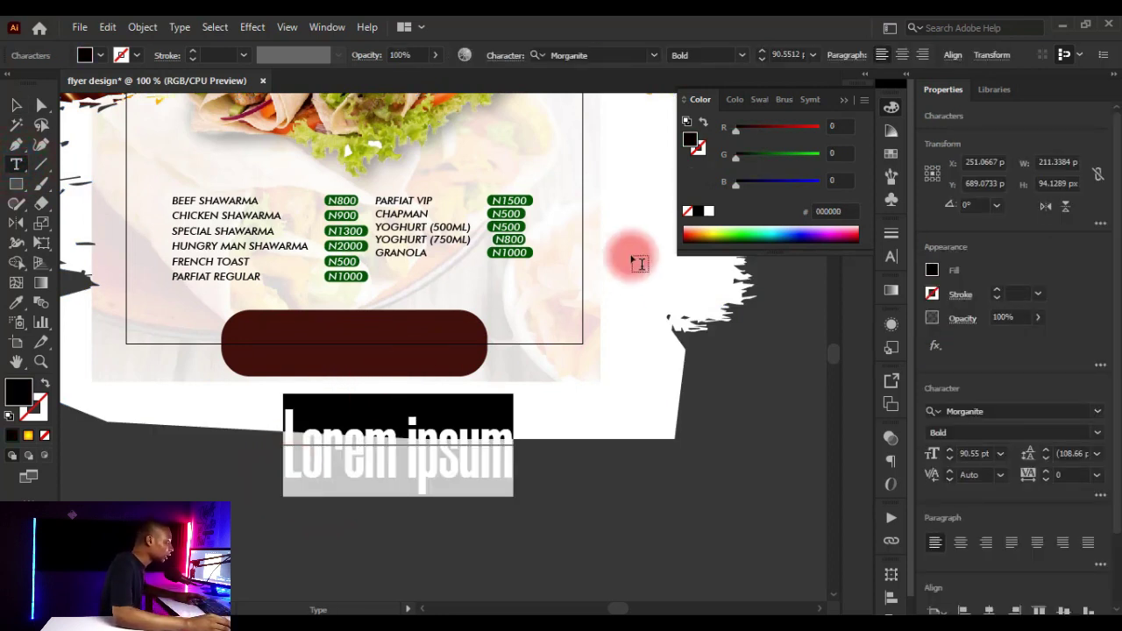
pyautogui.write('f')
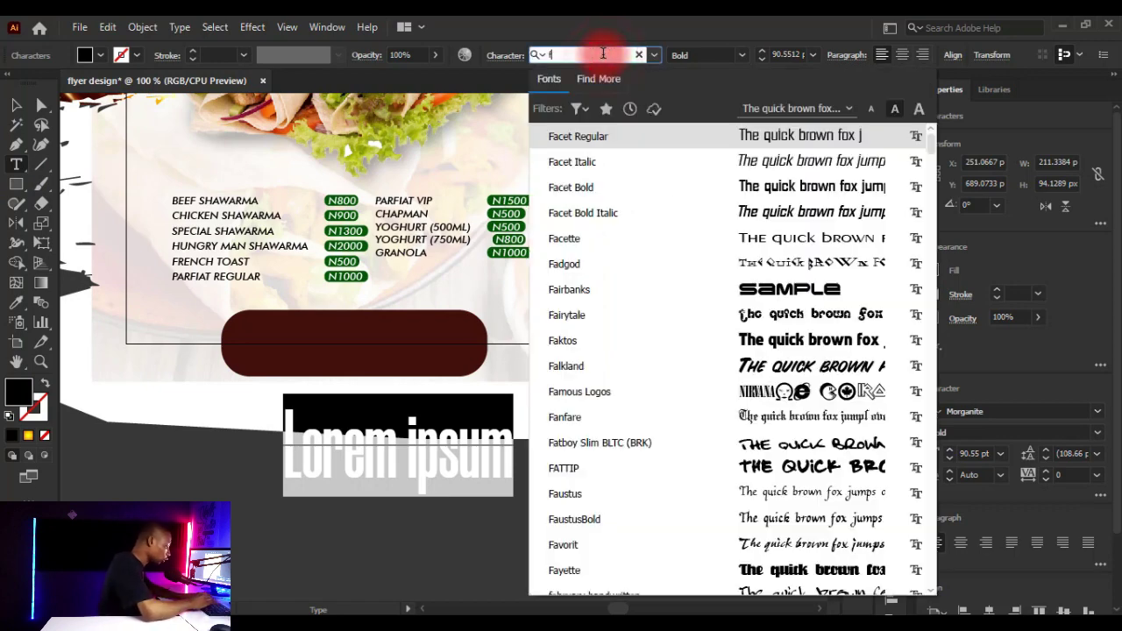
pyautogui.write('uu')
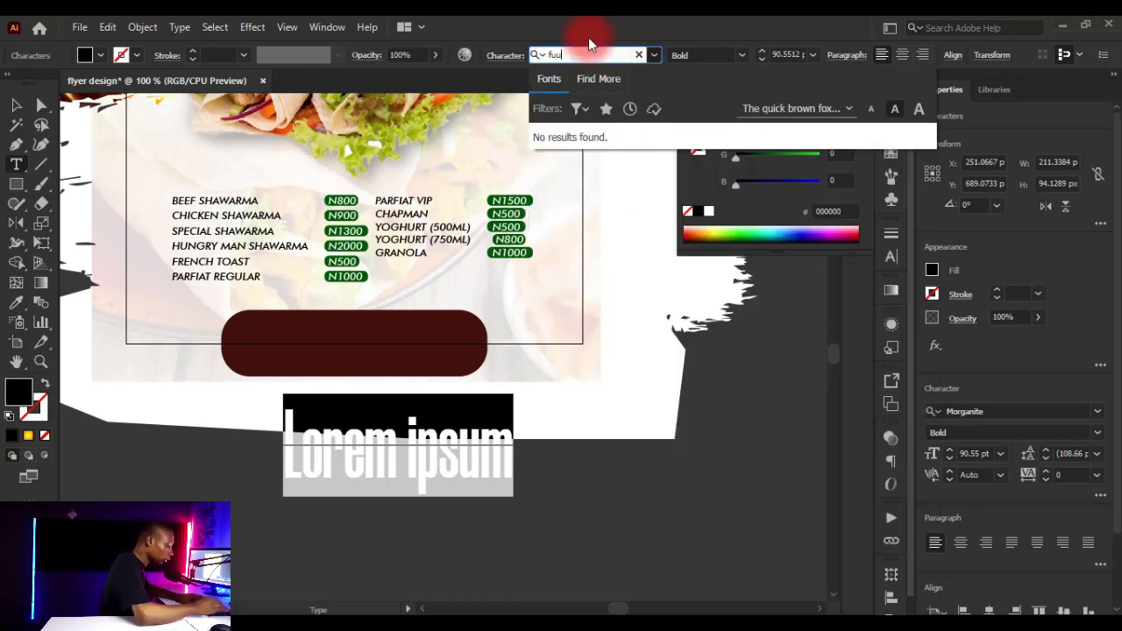
pyautogui.press('BackSpace')
pyautogui.write('t')
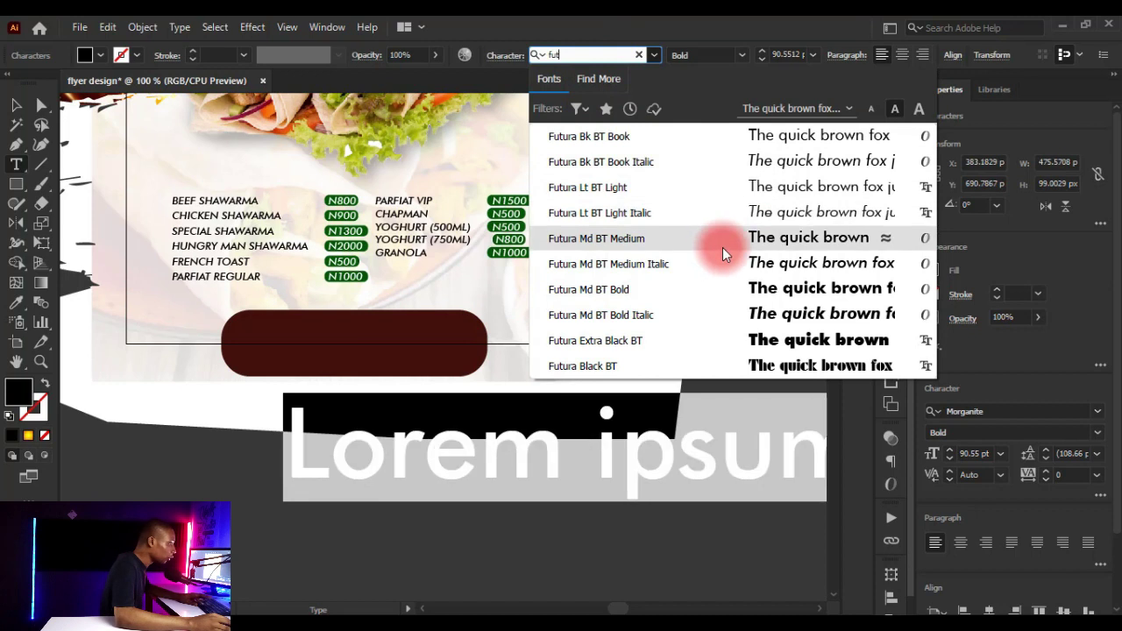
pyautogui.click(722, 247)
pyautogui.scroll(-1, 350, 389)
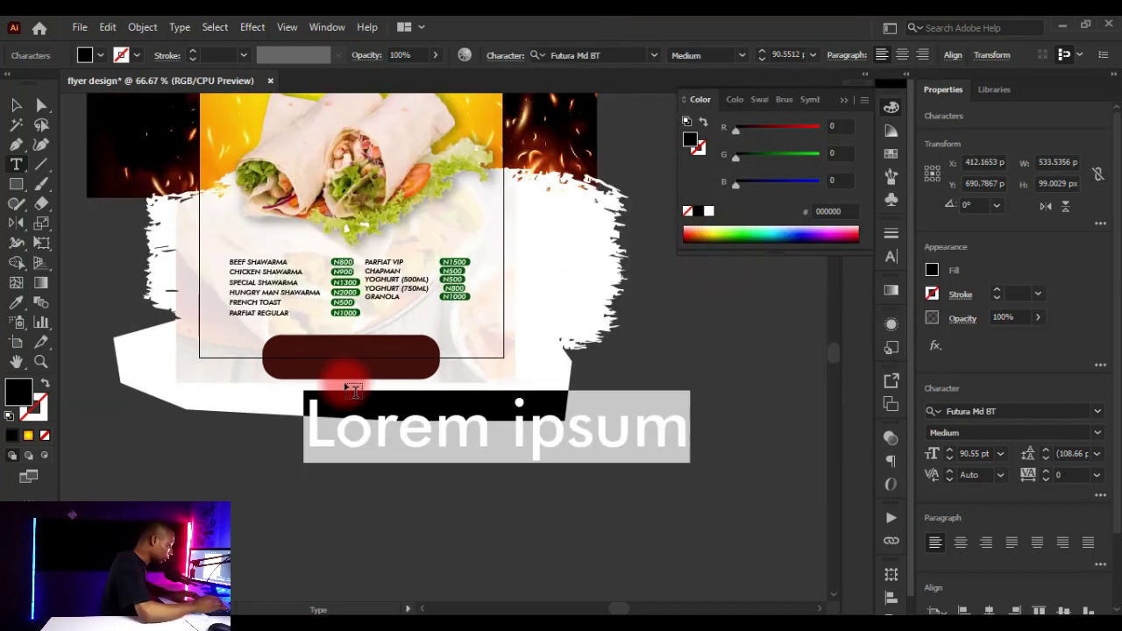
# Enter the contact phone number as the text and scale it down to about 193 px wide
pyautogui.write('+234 ')
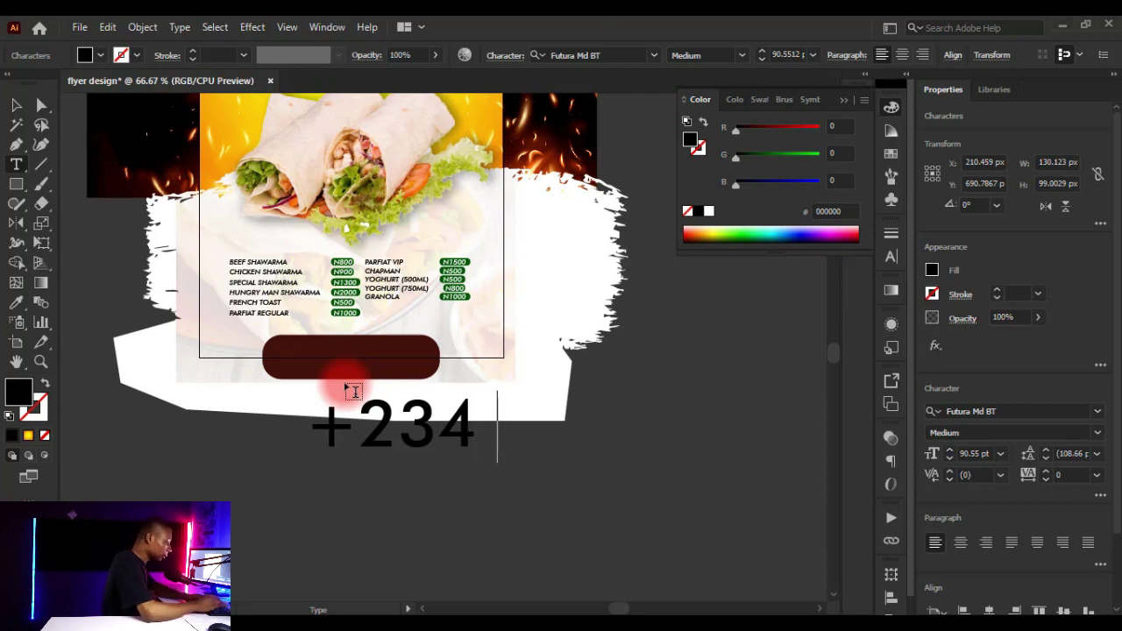
pyautogui.write('080 000 00')
pyautogui.click(28, 109)
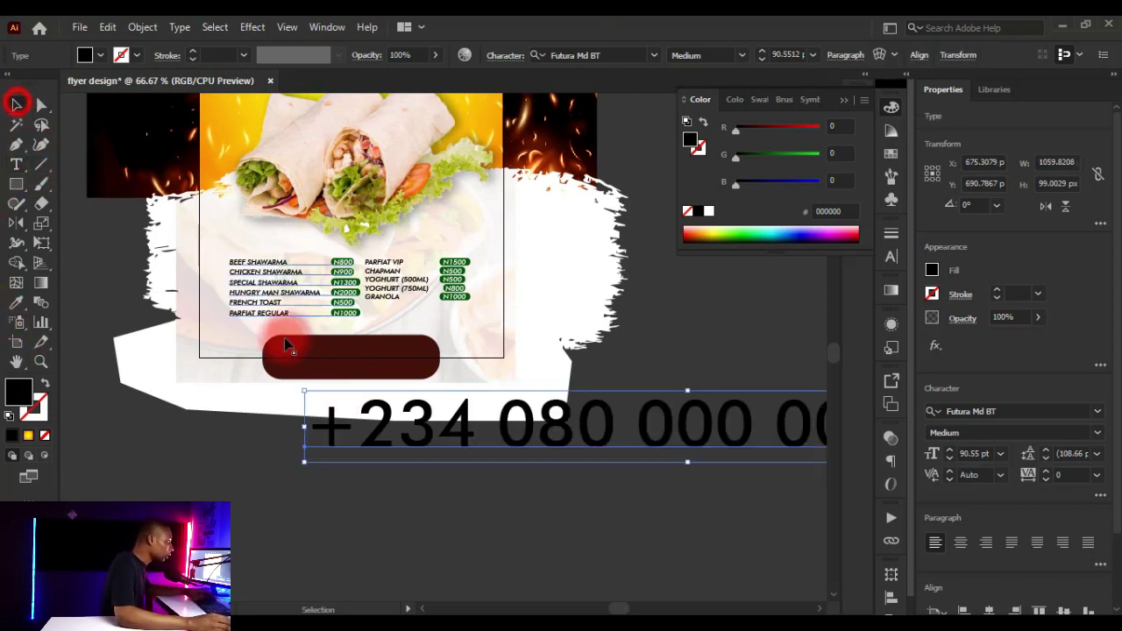
pyautogui.hotkey('ctrl', '-')
pyautogui.hotkey('ctrl', '-')
pyautogui.moveTo(679, 402); pyautogui.dragTo(365, 410)
pyautogui.hotkey('ctrl', '+')
pyautogui.hotkey('ctrl', '+')
pyautogui.hotkey('ctrl', '+')
pyautogui.hotkey('ctrl', '+')
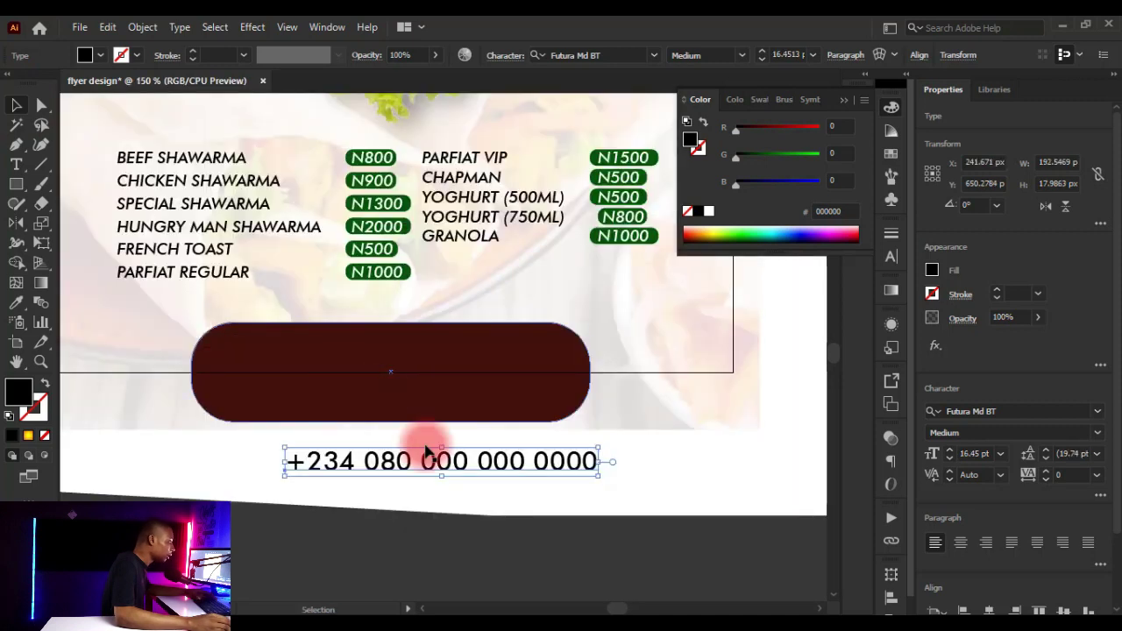
# Move the phone number onto the upper part of the dark brown banner and fill it with white
pyautogui.moveTo(430, 462); pyautogui.dragTo(386, 349)
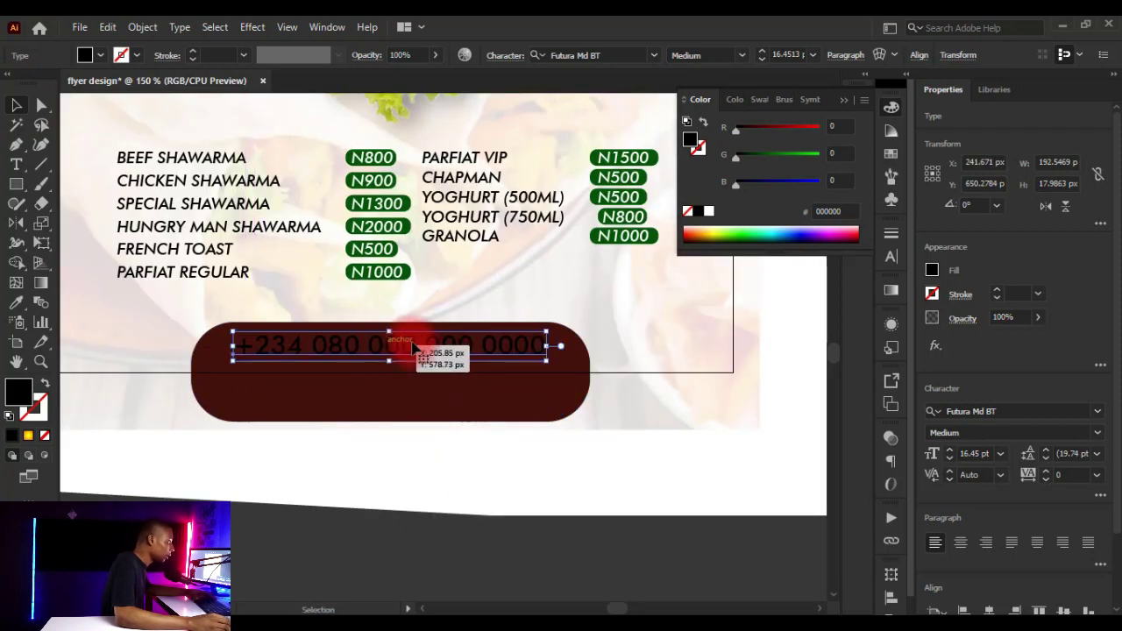
pyautogui.click(708, 211)
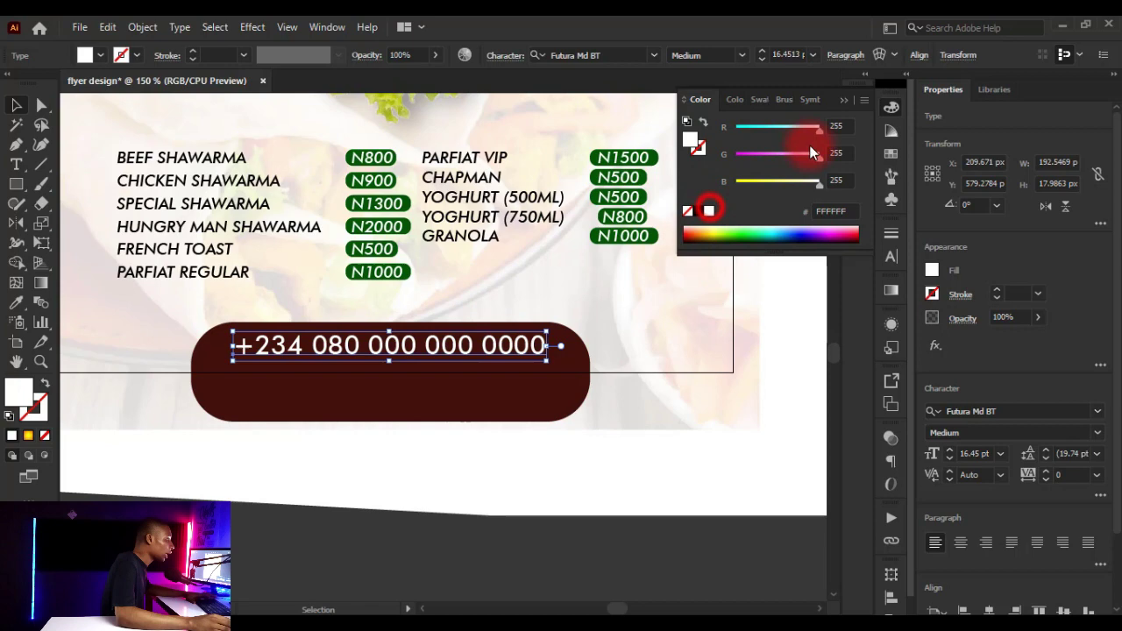
pyautogui.click(843, 101)
pyautogui.hotkey('ctrl', '-')
pyautogui.hotkey('ctrl', '-')
pyautogui.hotkey('ctrl', '-')
pyautogui.hotkey('ctrl', '-')
pyautogui.click(473, 442)
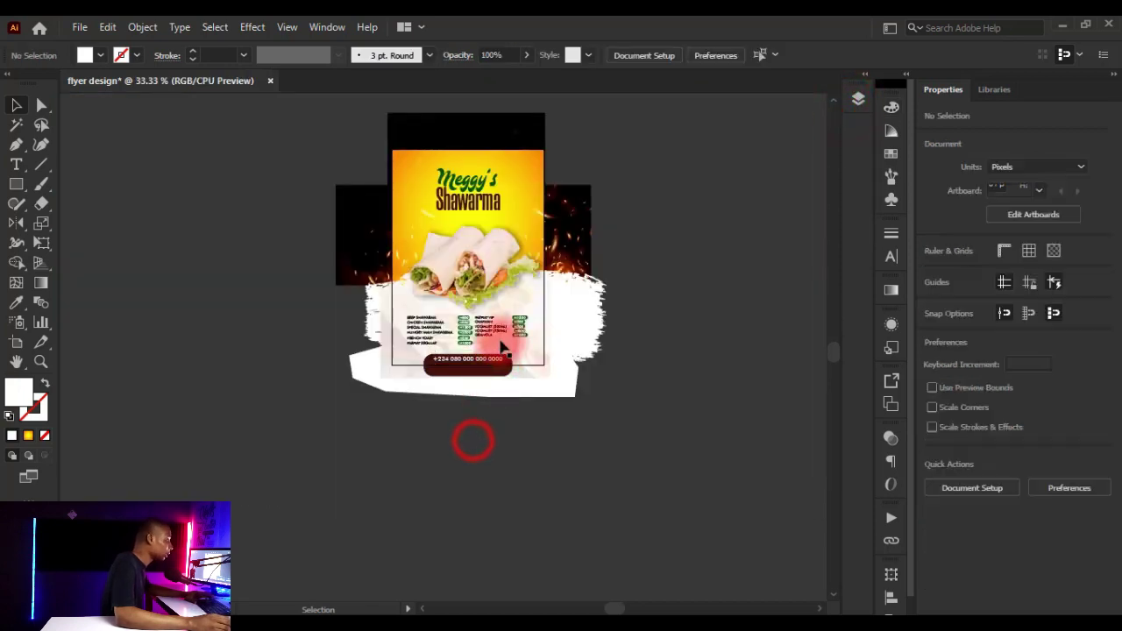
# Nudge the phone number up about 2 px inside the dark brown banner
pyautogui.scroll(3, 504, 348)
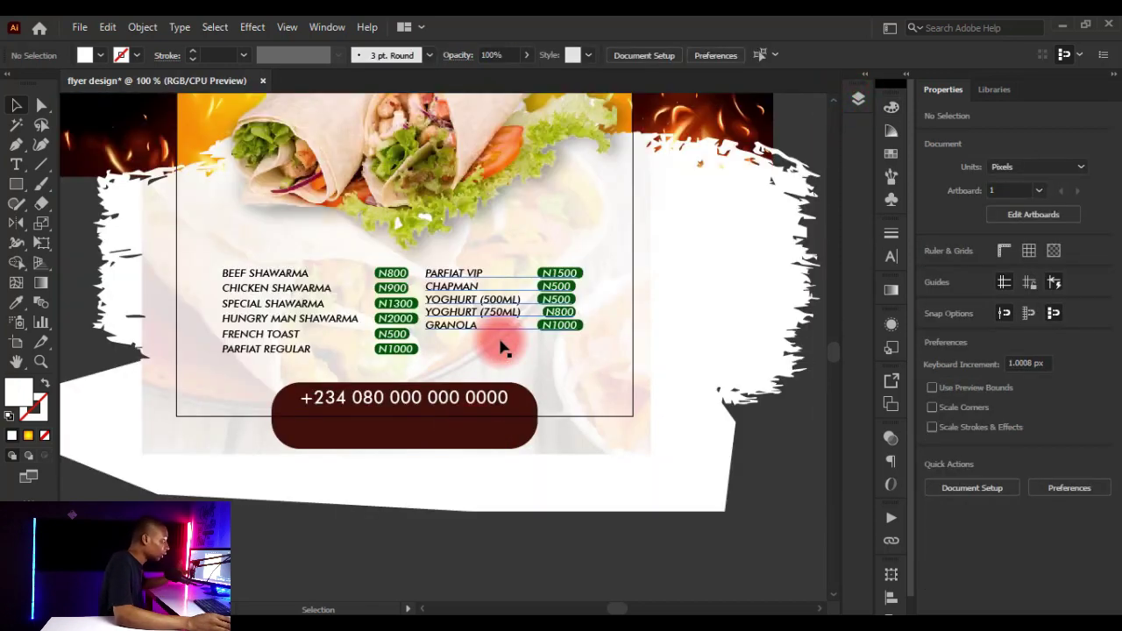
pyautogui.scroll(2, 469, 402)
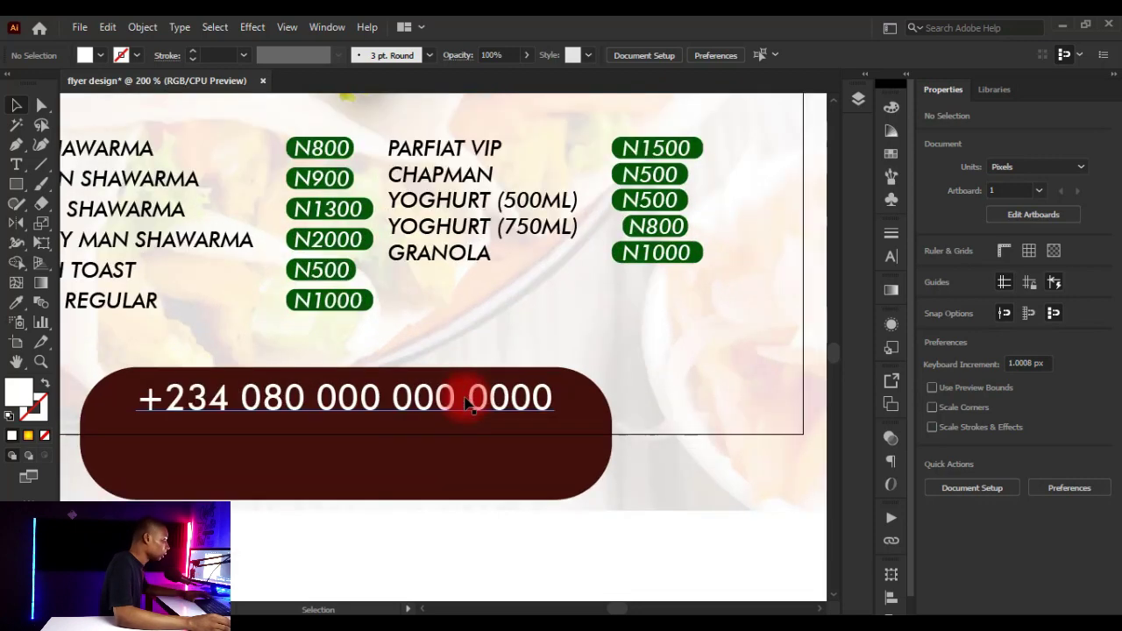
pyautogui.click(478, 401)
pyautogui.hotkey('ctrl', '-')
pyautogui.hotkey('ctrl', '-')
pyautogui.hotkey('ctrl', '-')
pyautogui.hotkey('ctrl', '-')
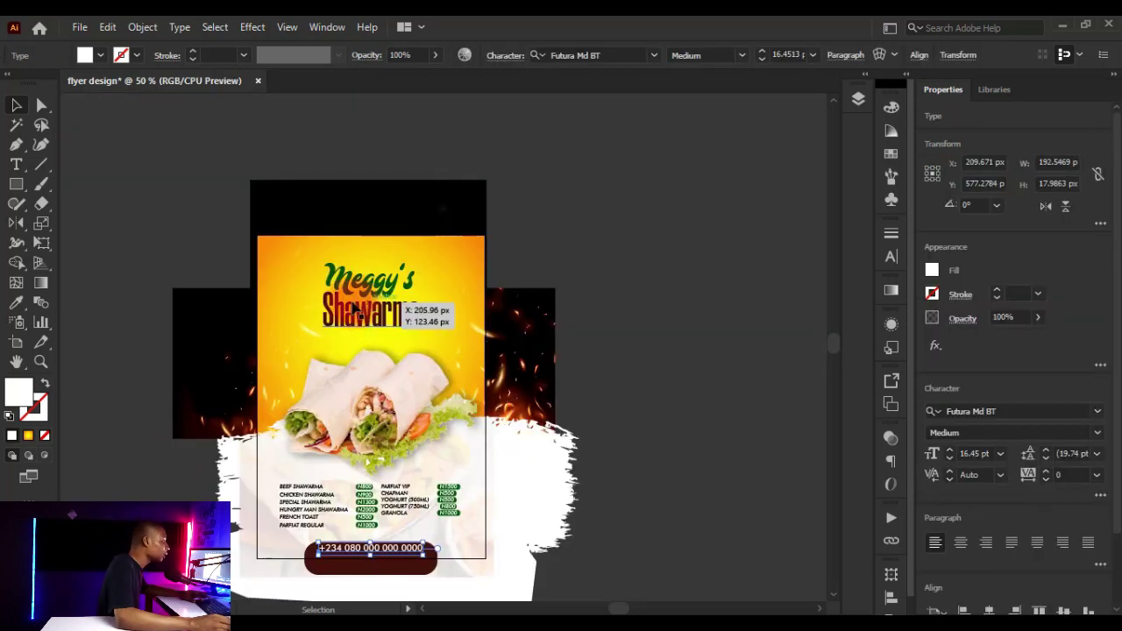
pyautogui.click(659, 171)
pyautogui.hotkey('ctrl', '-')
pyautogui.hotkey('ctrl', '-')
pyautogui.hotkey('ctrl', '+')
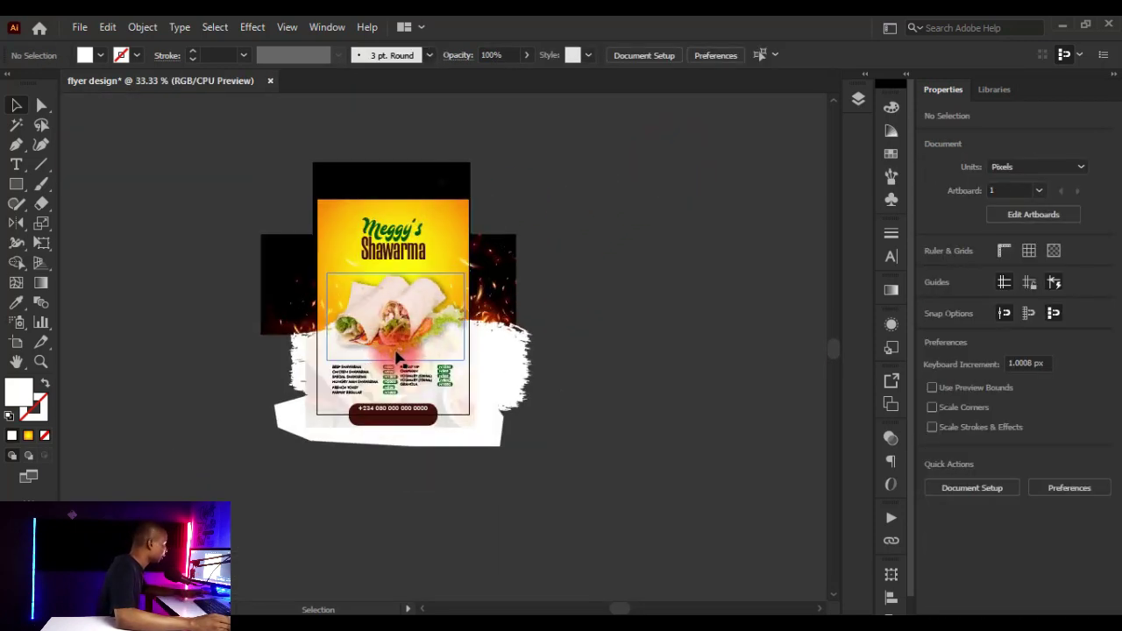
# Switch to File Explorer and bring the three green leaf images from New folder (3) into the Illustrator flyer document
pyautogui.hotkey('alt', 'Tab')
pyautogui.click(429, 391)
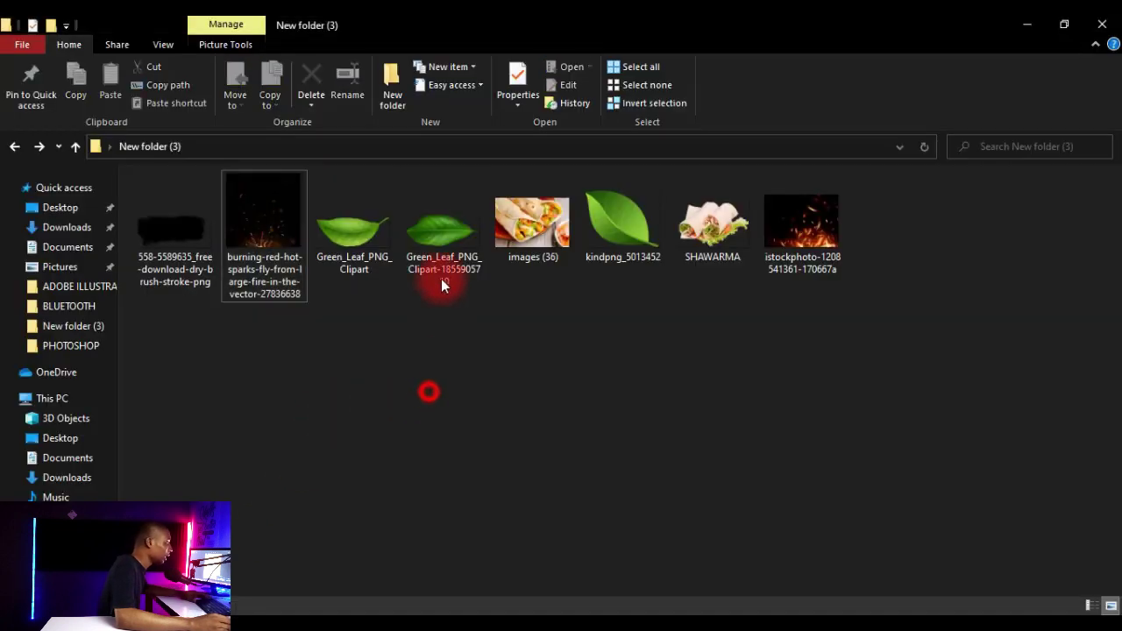
pyautogui.click(375, 232)
pyautogui.keyDown('ctrl'); pyautogui.click(451, 237); pyautogui.keyUp('ctrl')
pyautogui.keyDown('ctrl'); pyautogui.click(627, 252); pyautogui.keyUp('ctrl')
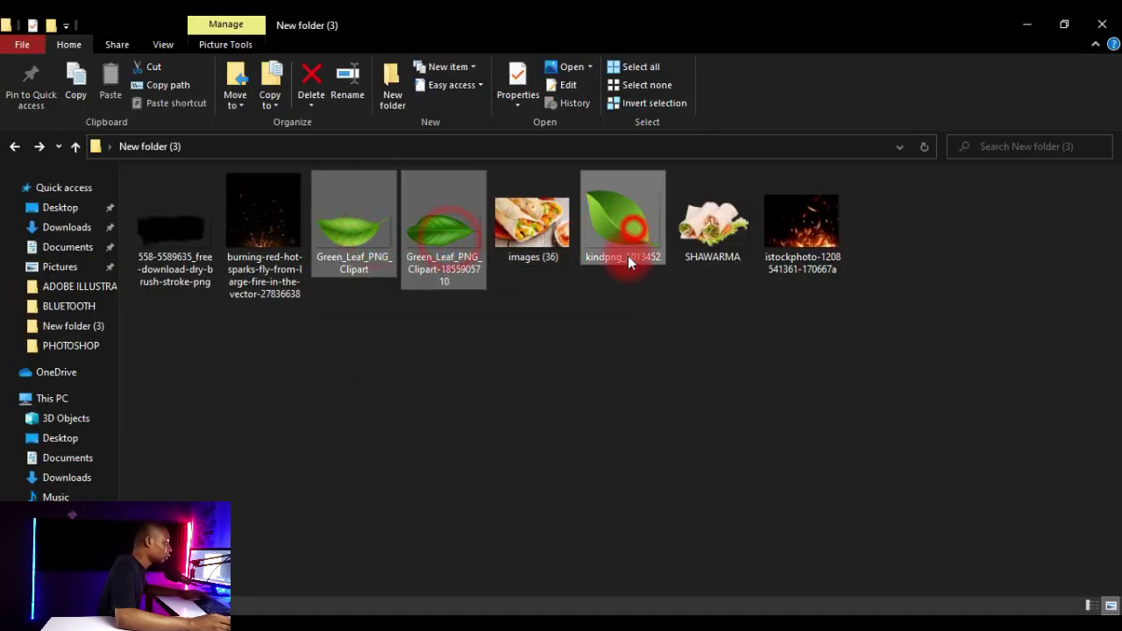
pyautogui.moveTo(628, 253); pyautogui.dragTo(623, 334)
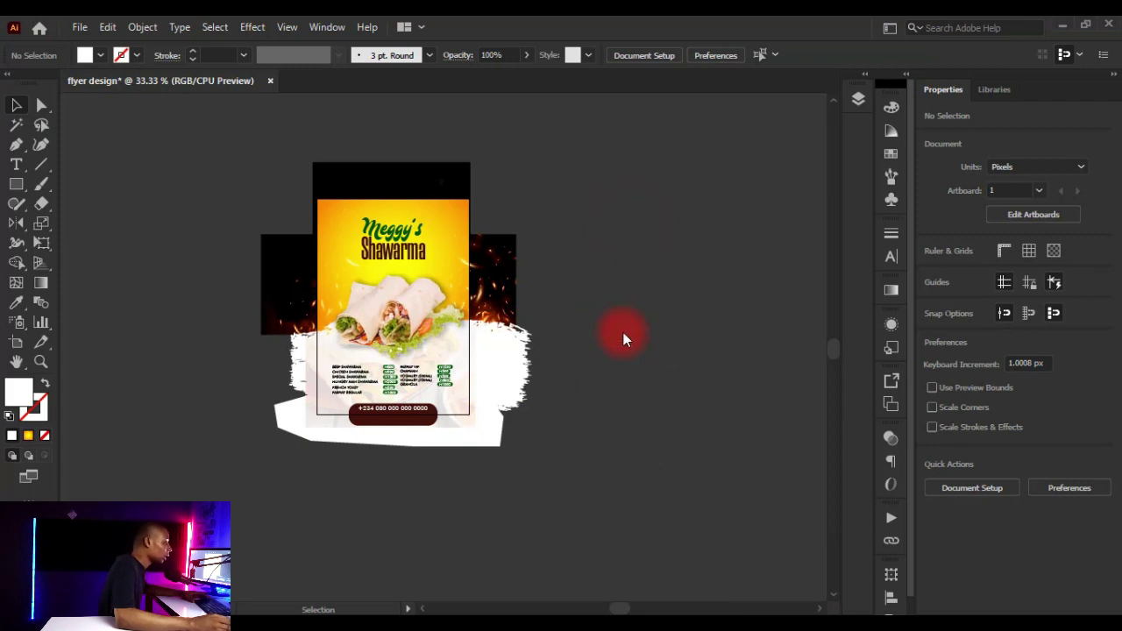
pyautogui.moveTo(624, 334); pyautogui.dragTo(623, 334)
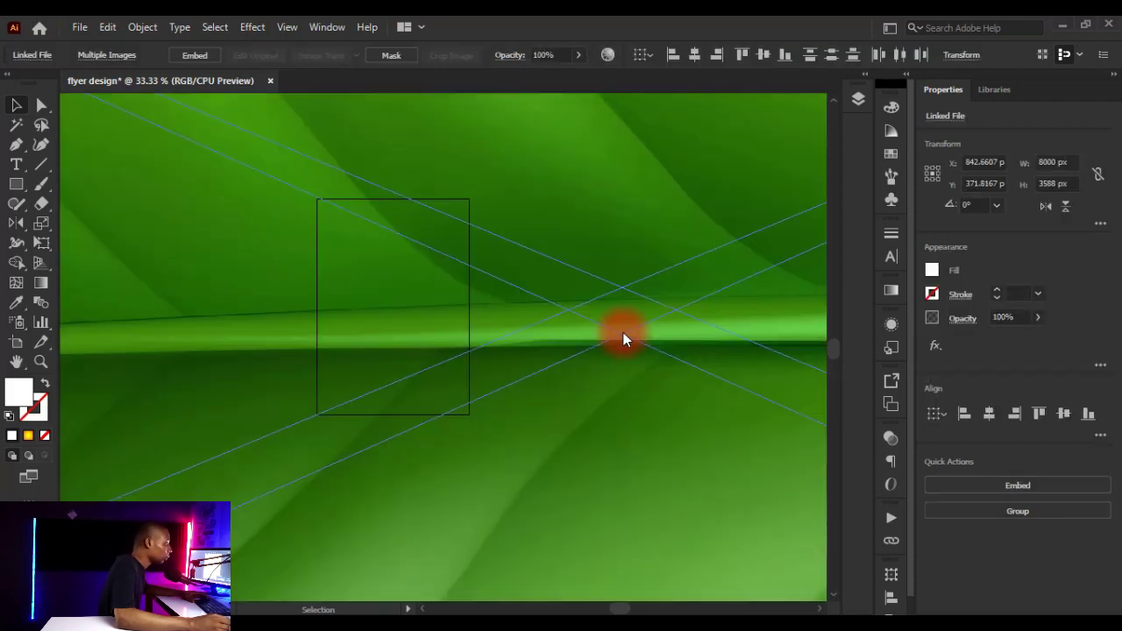
# Embed the three linked leaf images in the document
pyautogui.hotkey('ctrl', '-')
pyautogui.hotkey('ctrl', '-')
pyautogui.hotkey('ctrl', '-')
pyautogui.hotkey('ctrl', '-')
pyautogui.hotkey('ctrl', '-')
pyautogui.hotkey('ctrl', '-')
pyautogui.hotkey('ctrl', '-')
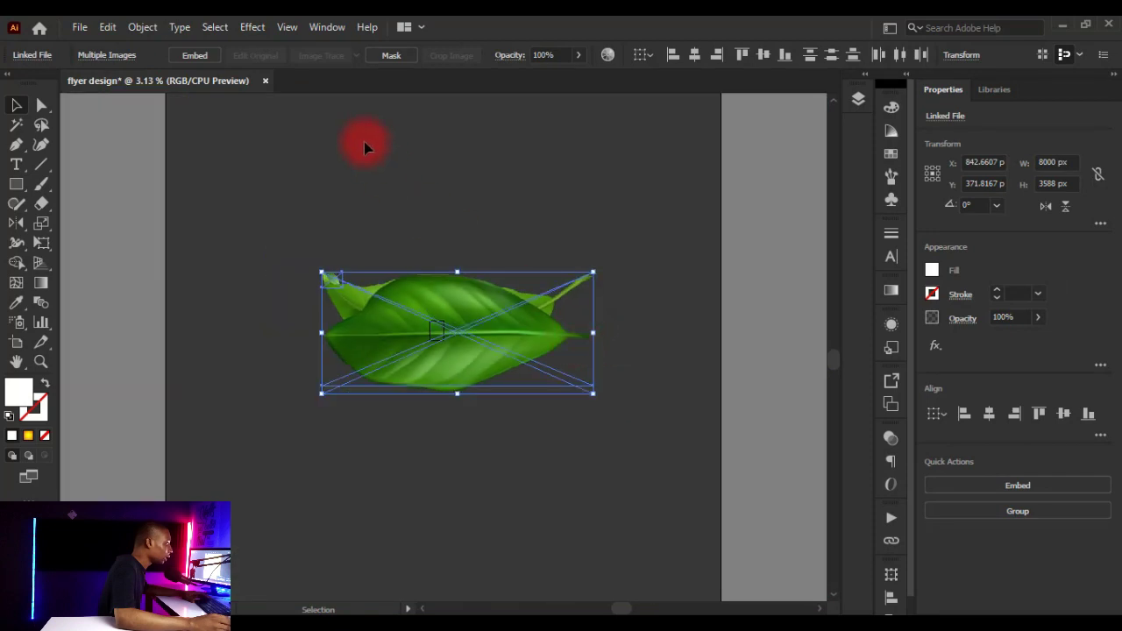
pyautogui.click(200, 59)
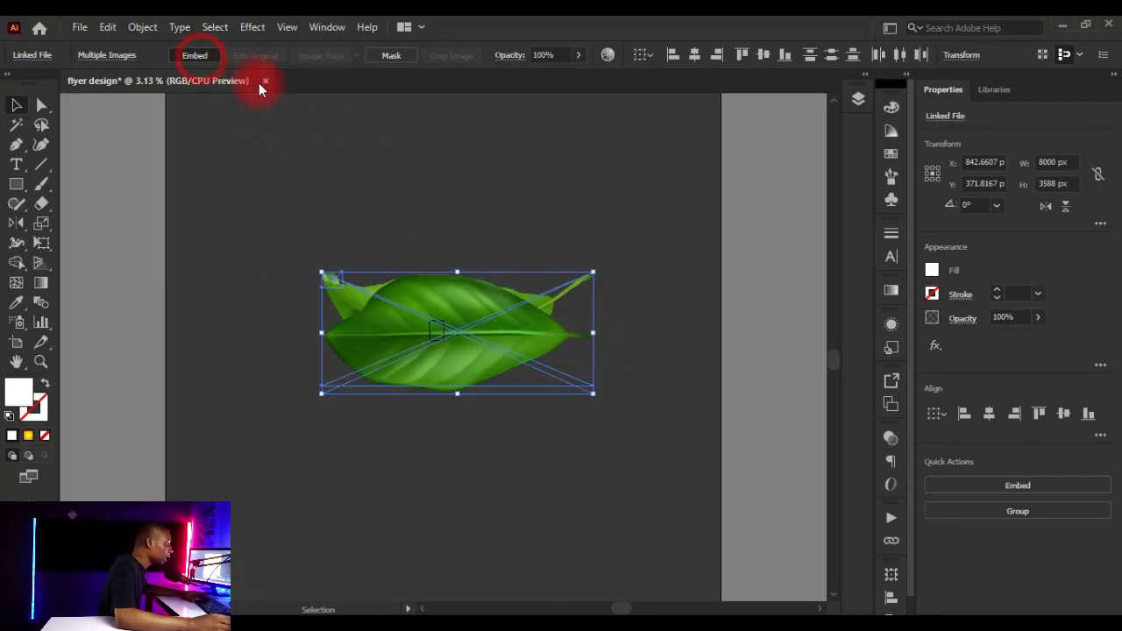
pyautogui.click(470, 195)
# Scale the leaf images down together until the wide ones measure about 420 px, and place them outside the flyer's left edge
pyautogui.moveTo(563, 360); pyautogui.dragTo(349, 323)
pyautogui.hotkey('ctrl', '=')
pyautogui.hotkey('ctrl', '=')
pyautogui.hotkey('ctrl', '=')
pyautogui.hotkey('ctrl', '=')
pyautogui.hotkey('ctrl', '=')
pyautogui.hotkey('ctrl', '=')
pyautogui.click(137, 176)
pyautogui.scroll(-1, 220, 190)
pyautogui.moveTo(210, 193); pyautogui.dragTo(408, 438)
pyautogui.scroll(-1, 263, 261)
pyautogui.moveTo(265, 259); pyautogui.dragTo(597, 459)
pyautogui.scroll(3, 660, 499)
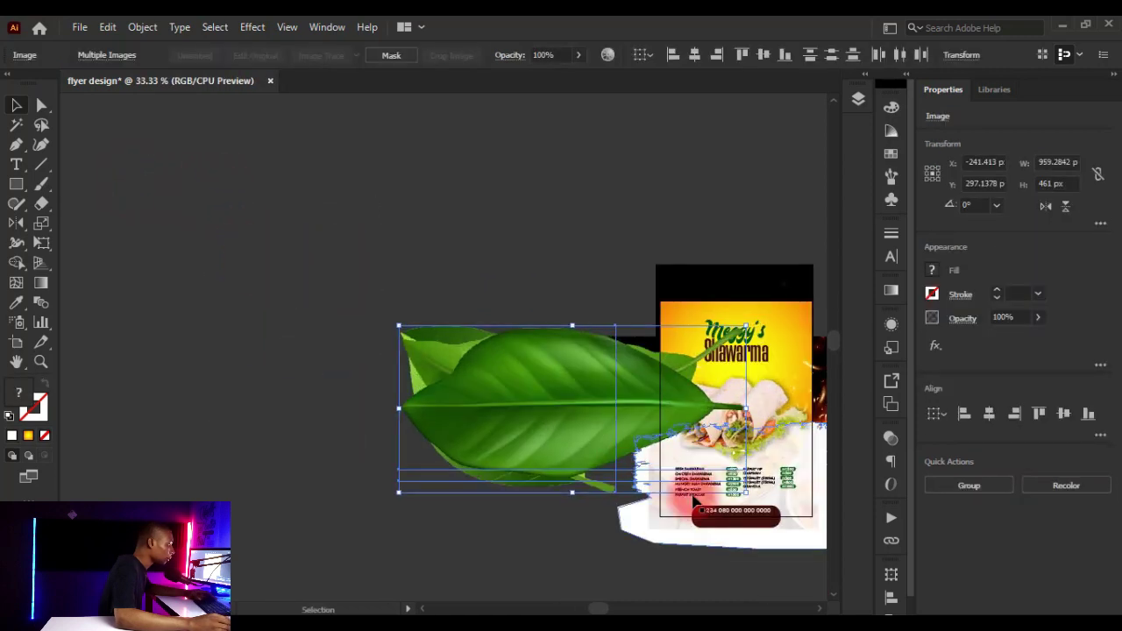
pyautogui.moveTo(745, 494); pyautogui.dragTo(551, 394)
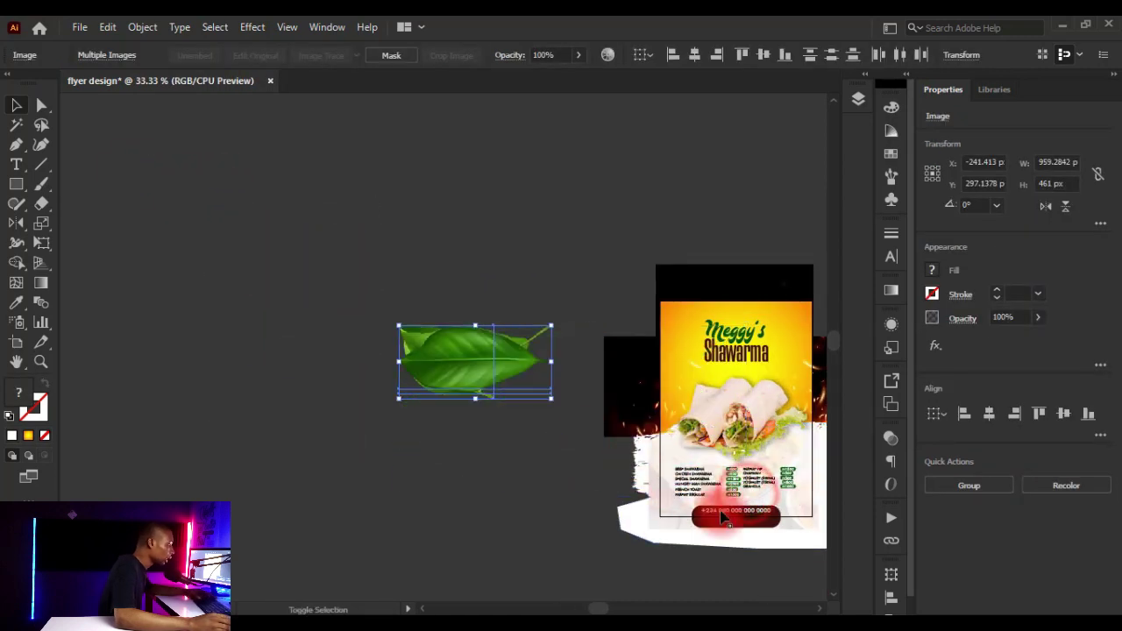
pyautogui.scroll(3, 653, 411)
pyautogui.scroll(-2, 295, 304)
# Separate the stacked leaf images so that all three lie apart beside the flyer
pyautogui.click(338, 459)
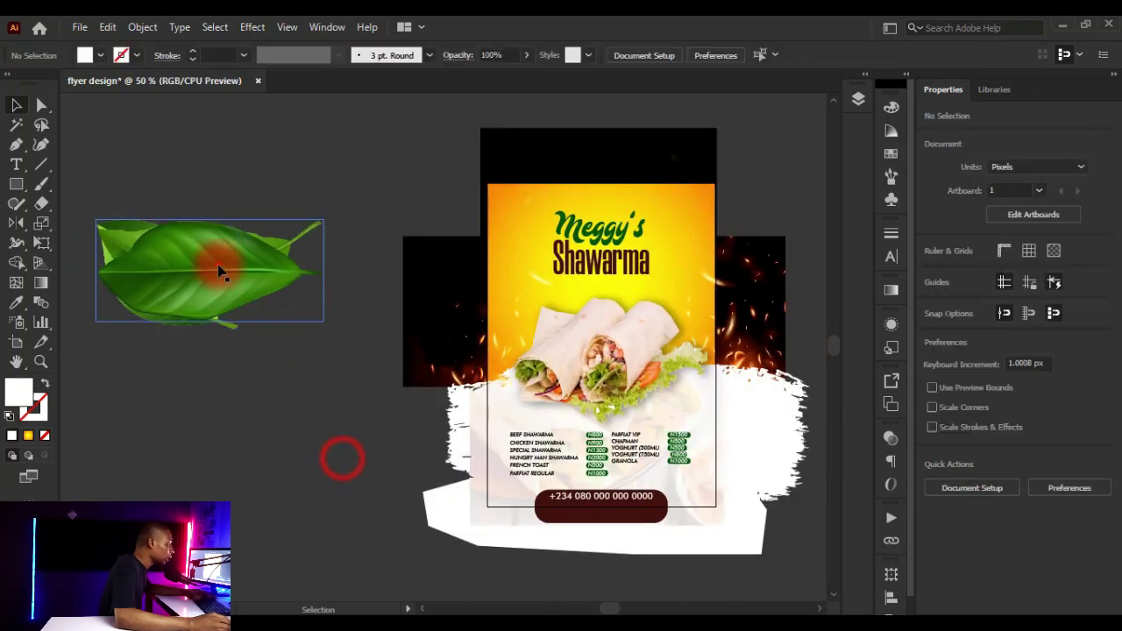
pyautogui.moveTo(213, 263); pyautogui.dragTo(251, 388)
pyautogui.moveTo(263, 215); pyautogui.dragTo(329, 146)
pyautogui.moveTo(201, 263); pyautogui.dragTo(301, 251)
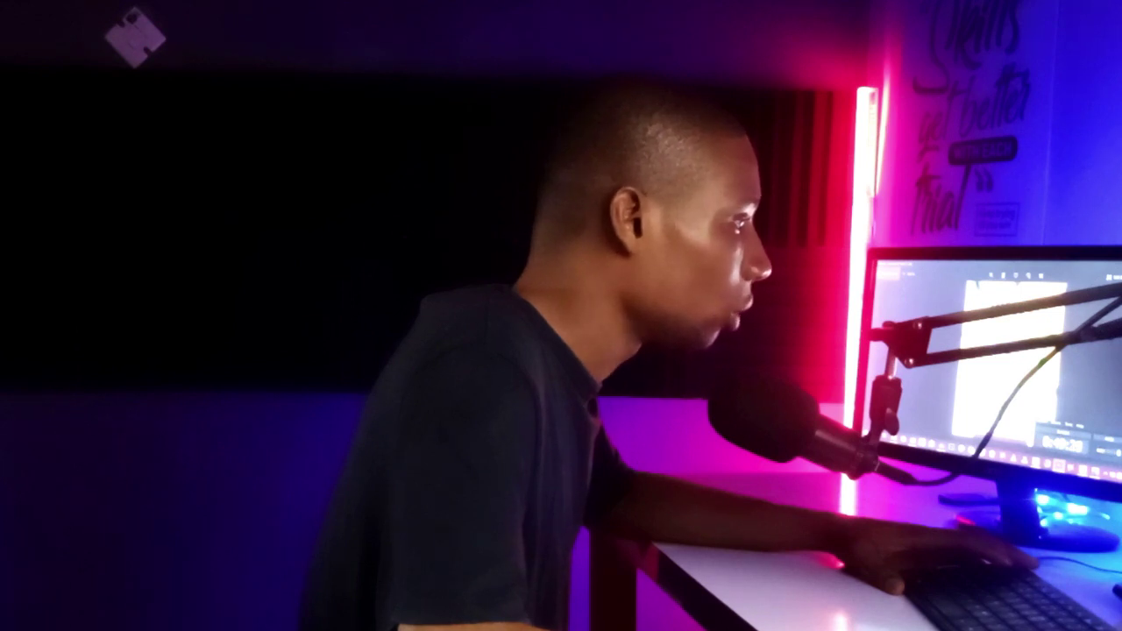
# Rasterize the uppermost leaf image in RGB at High (300 ppi) with a transparent background
pyautogui.click(409, 275)
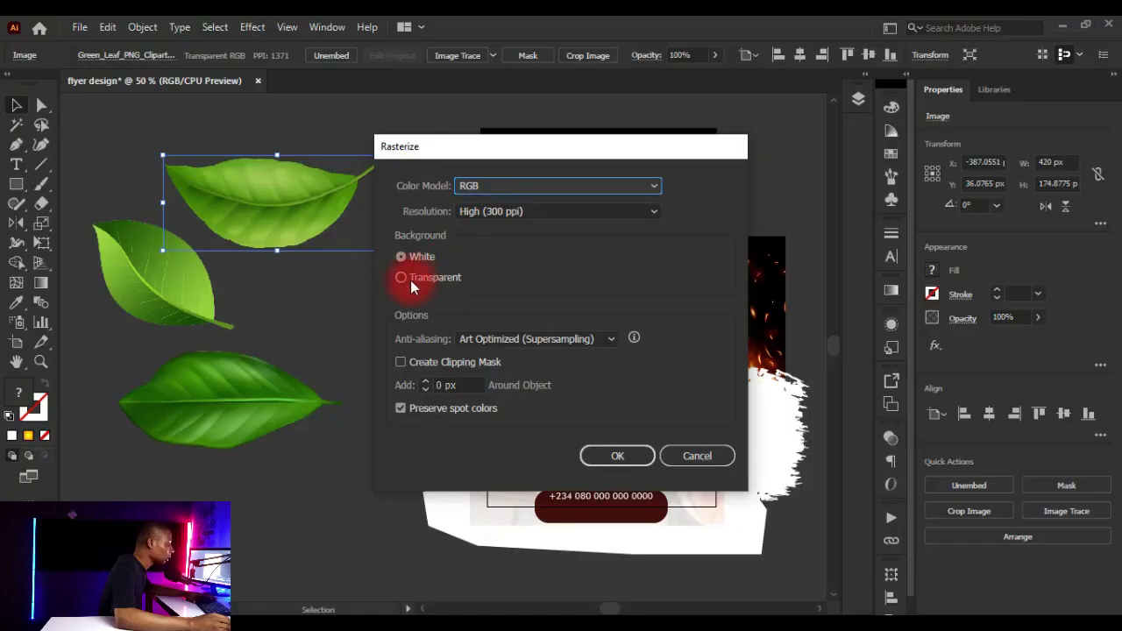
pyautogui.click(693, 456)
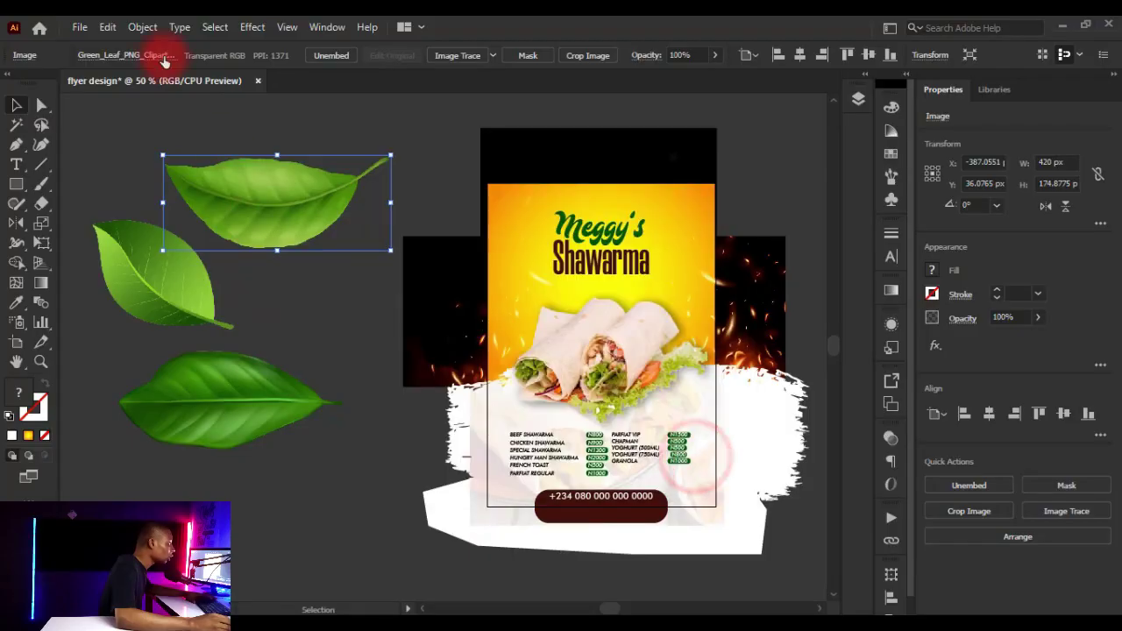
pyautogui.click(142, 26)
pyautogui.click(233, 267)
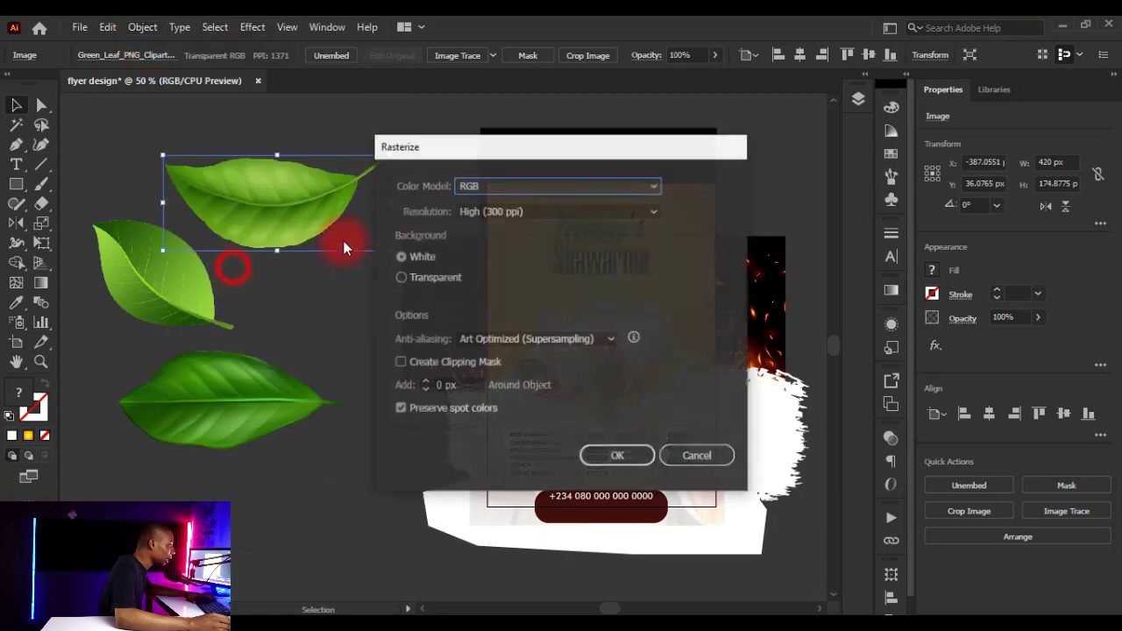
pyautogui.click(403, 279)
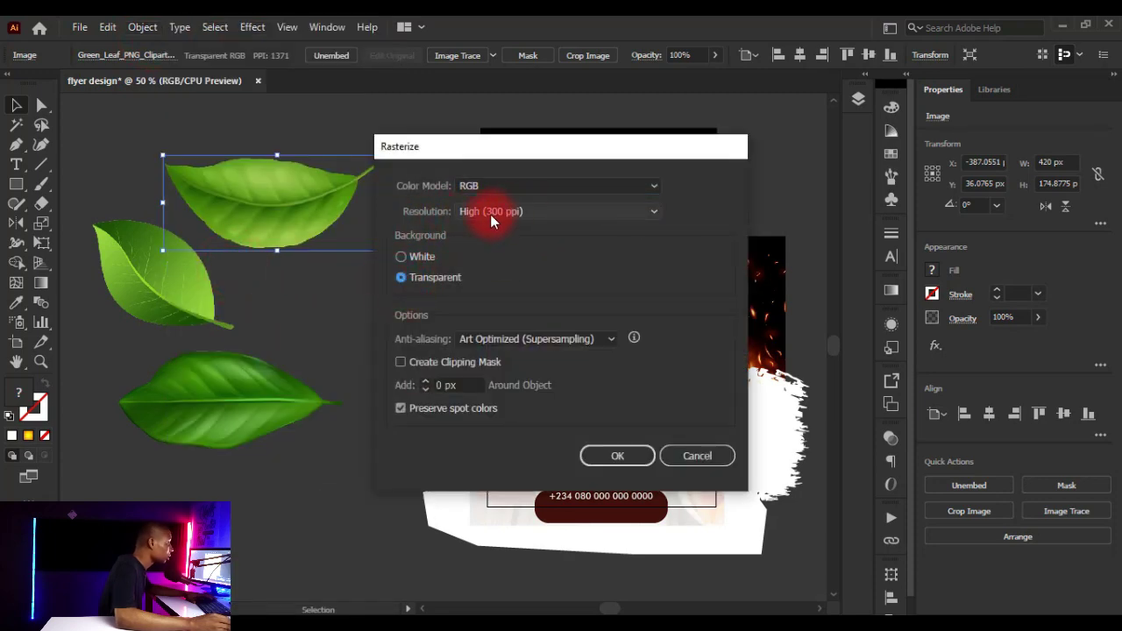
pyautogui.click(590, 454)
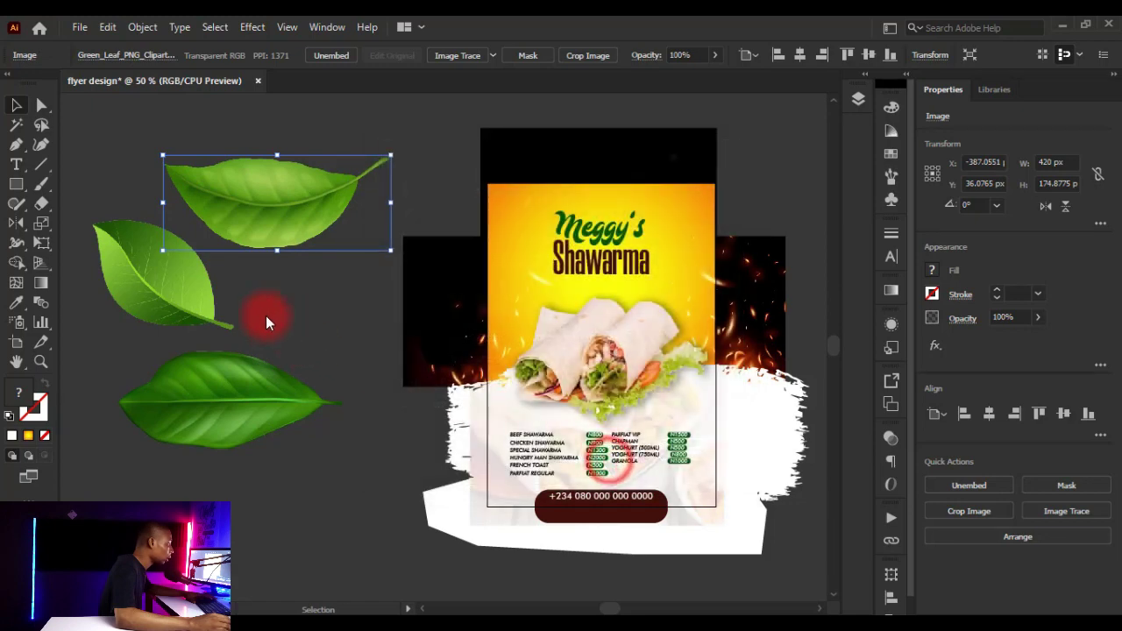
# Rasterize the light green middle leaf image in RGB at High (300 ppi) with a transparent background
pyautogui.click(170, 305)
pyautogui.click(142, 27)
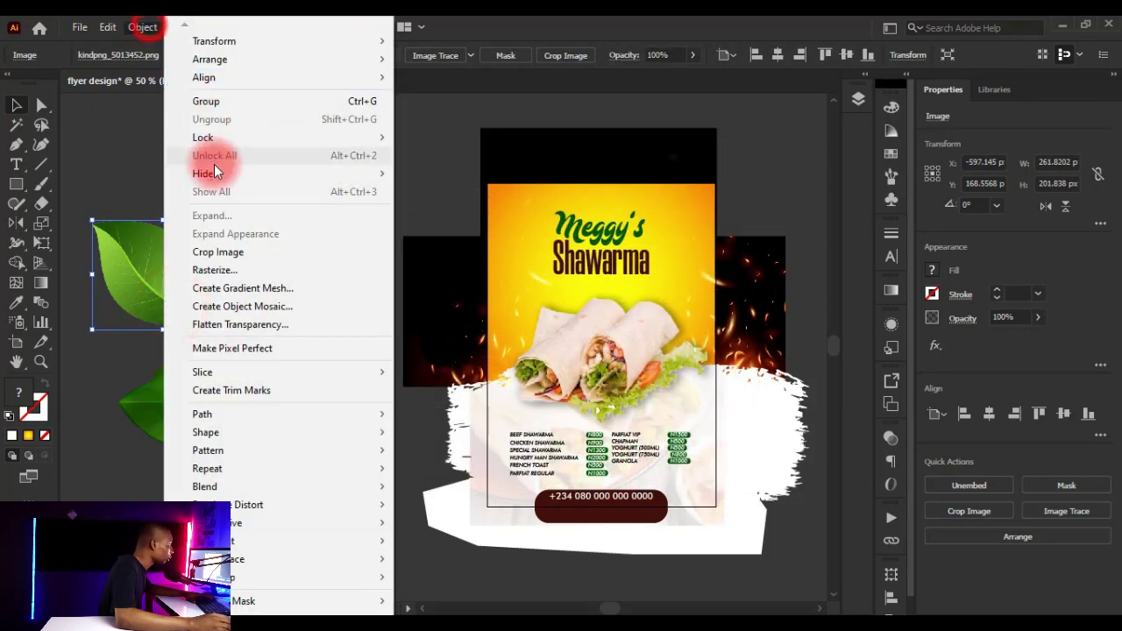
pyautogui.click(232, 268)
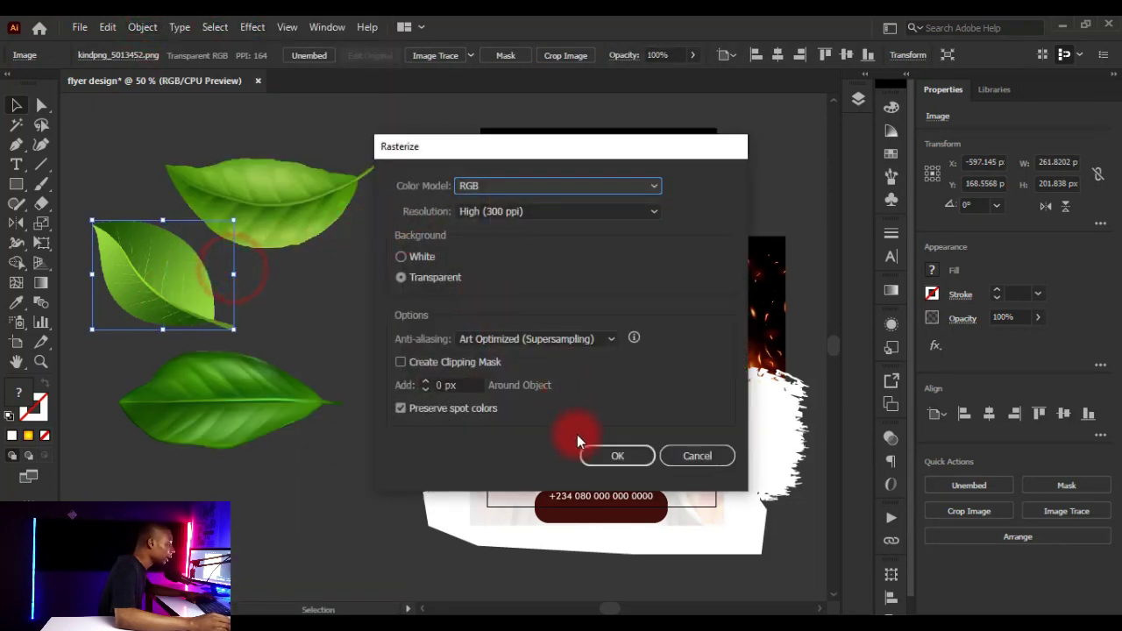
pyautogui.click(605, 454)
# Rasterize the dark green lower leaf image in RGB at High (300 ppi) with a transparent background
pyautogui.click(263, 414)
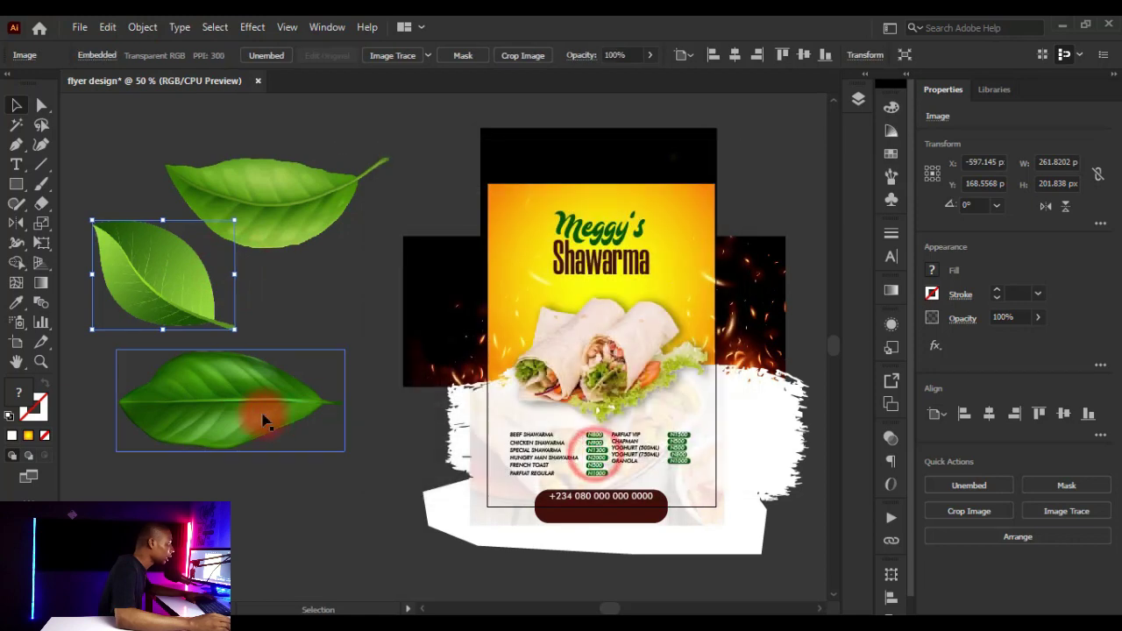
pyautogui.click(142, 28)
pyautogui.click(230, 270)
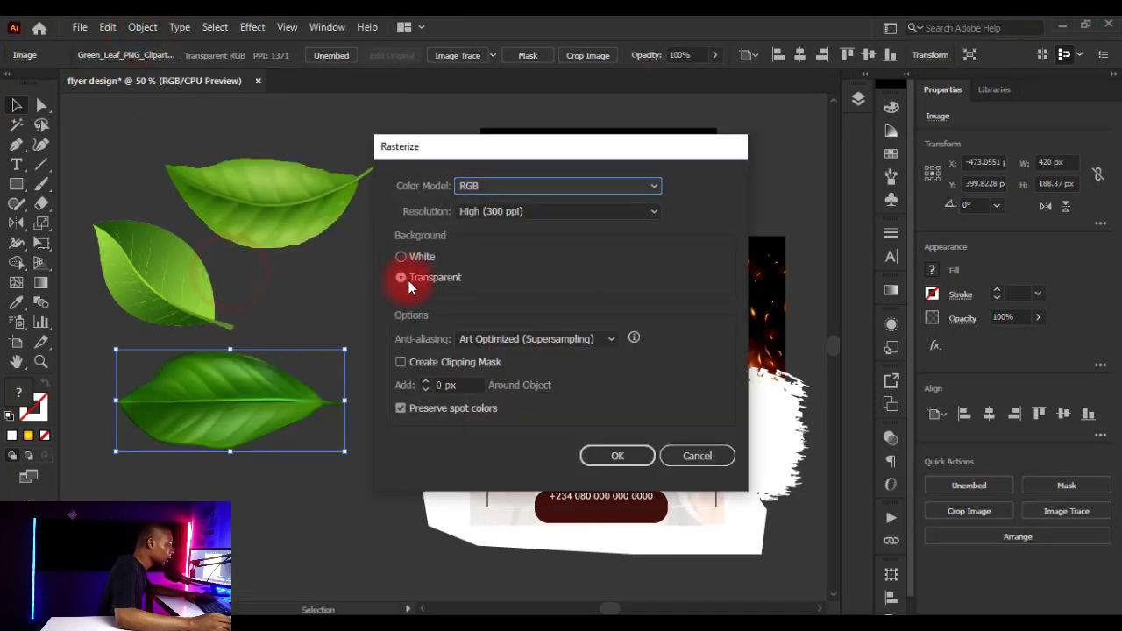
pyautogui.click(617, 455)
pyautogui.scroll(-1, 302, 330)
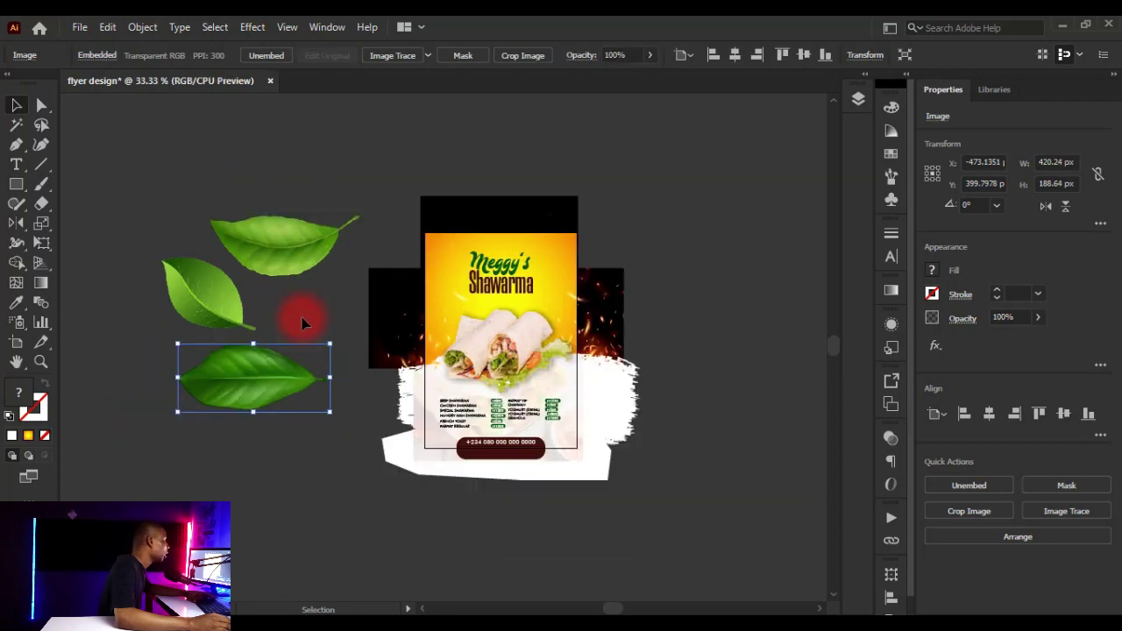
# Move the dark green leaf onto the flyer's right edge beside the menu and scale it down to 109 px wide
pyautogui.click(243, 183)
pyautogui.click(276, 360)
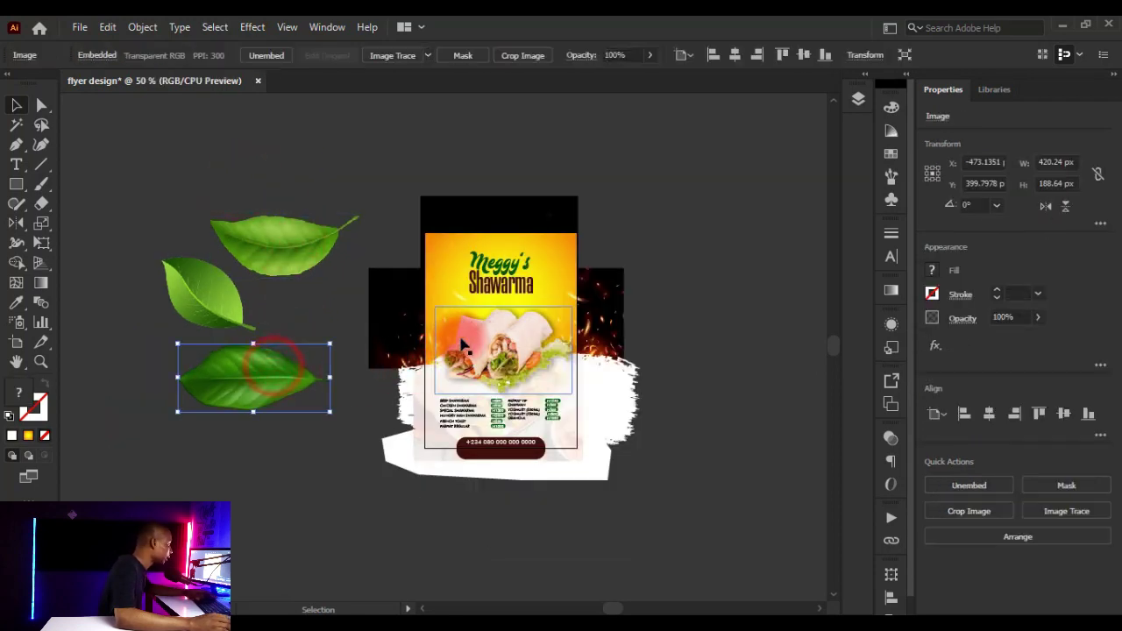
pyautogui.hotkey('ctrl', '+')
pyautogui.moveTo(199, 412); pyautogui.dragTo(638, 376)
pyautogui.scroll(2, 647, 389)
pyautogui.scroll(-1, 613, 400)
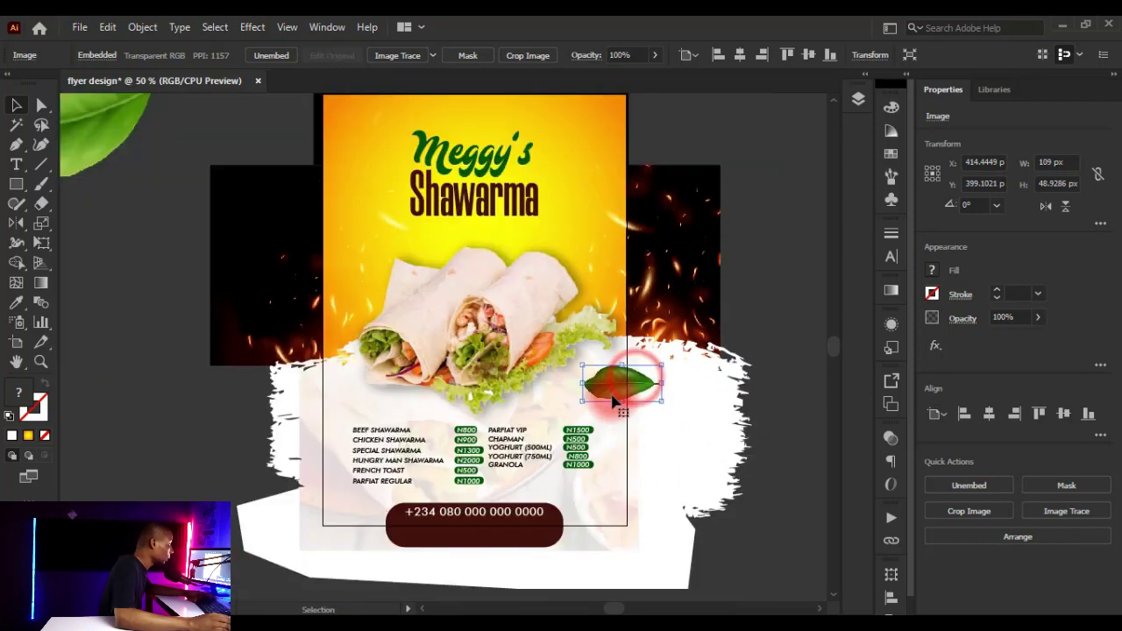
# Place a smaller copy of the dark green leaf on the wrap beside the lettuce, rotated to about 159°
pyautogui.scroll(-1, 614, 401)
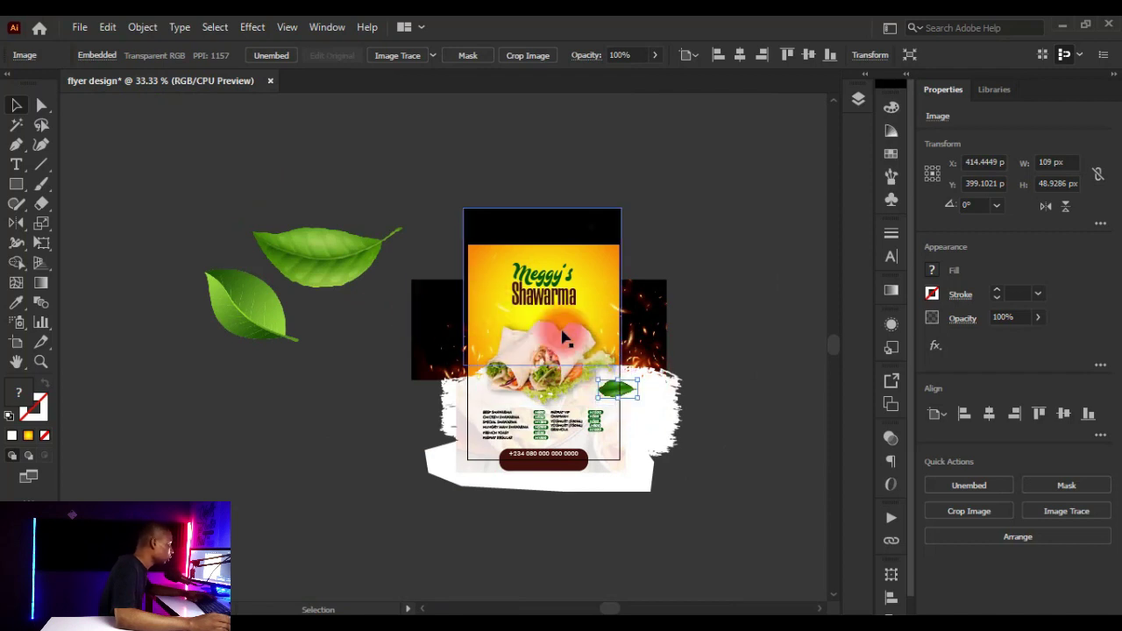
pyautogui.scroll(1, 617, 366)
pyautogui.moveTo(626, 405); pyautogui.dragTo(593, 351)
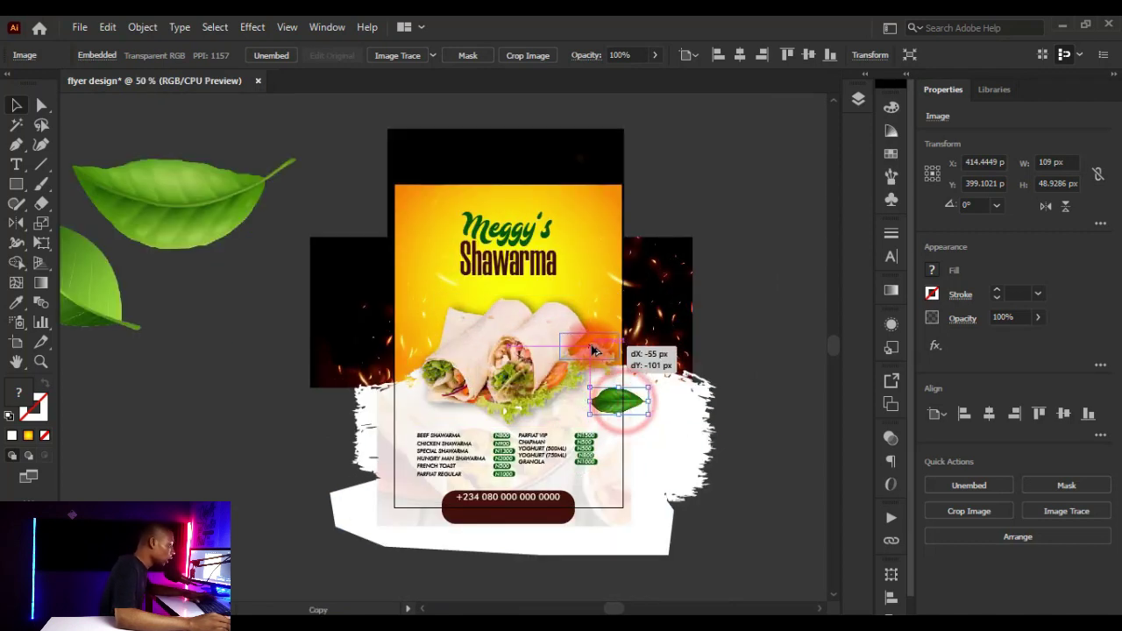
pyautogui.scroll(2, 612, 386)
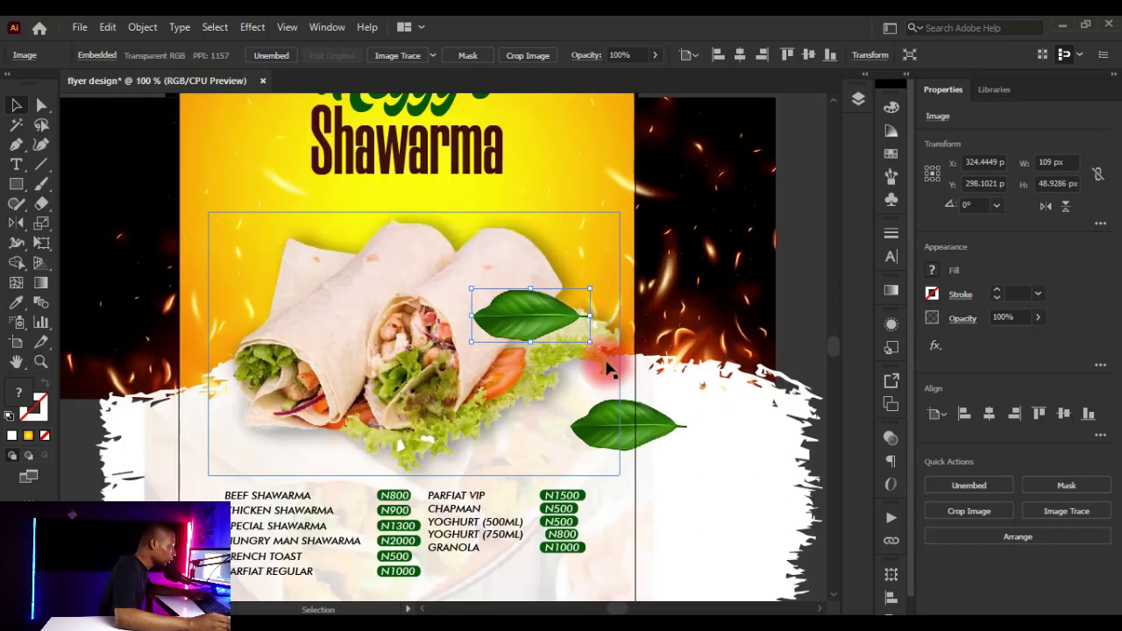
pyautogui.moveTo(598, 347); pyautogui.dragTo(548, 322)
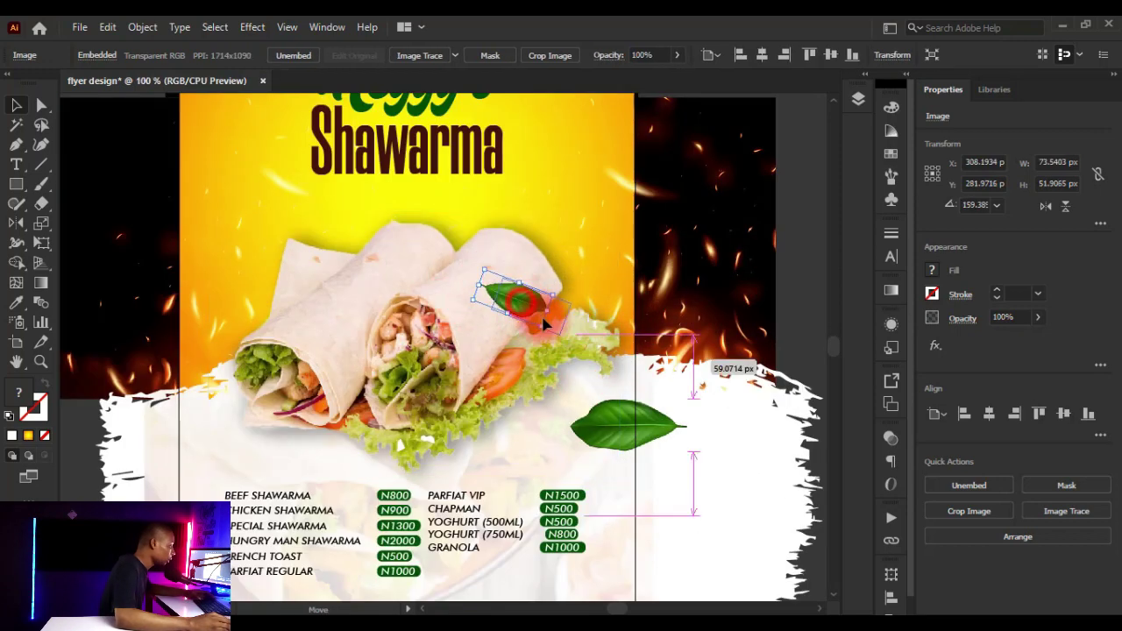
pyautogui.scroll(-1, 529, 359)
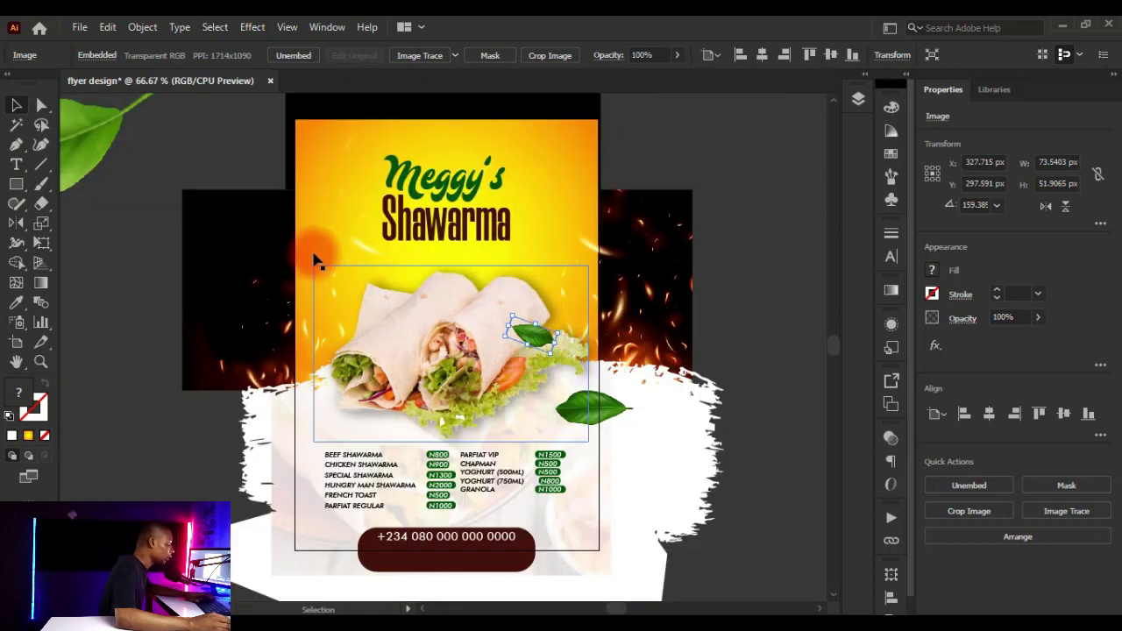
# Copy the large light green leaf to the flyer's right edge above the wraps and scale it down to 131 px wide
pyautogui.scroll(-1, 316, 261)
pyautogui.moveTo(144, 186); pyautogui.dragTo(635, 286)
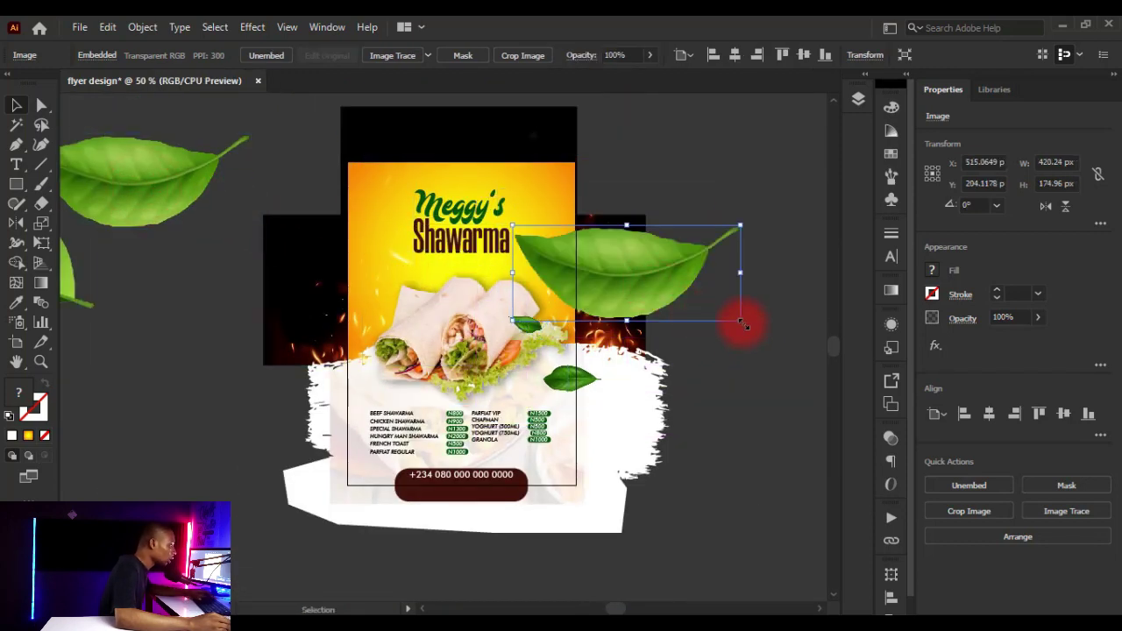
pyautogui.moveTo(741, 325); pyautogui.dragTo(597, 318)
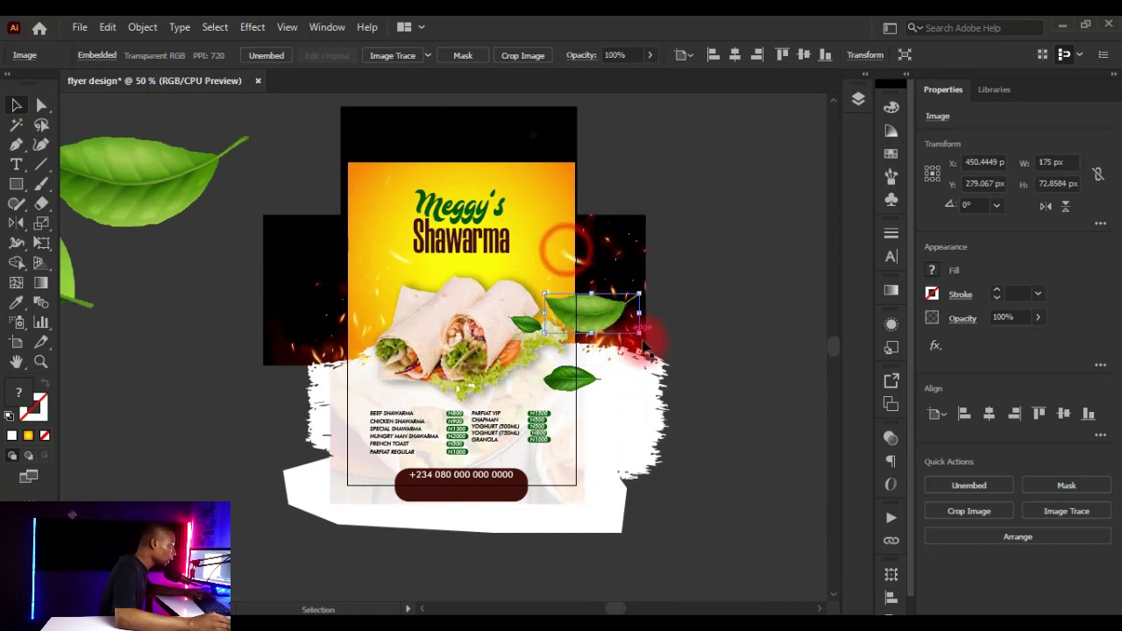
pyautogui.moveTo(645, 347); pyautogui.dragTo(583, 263)
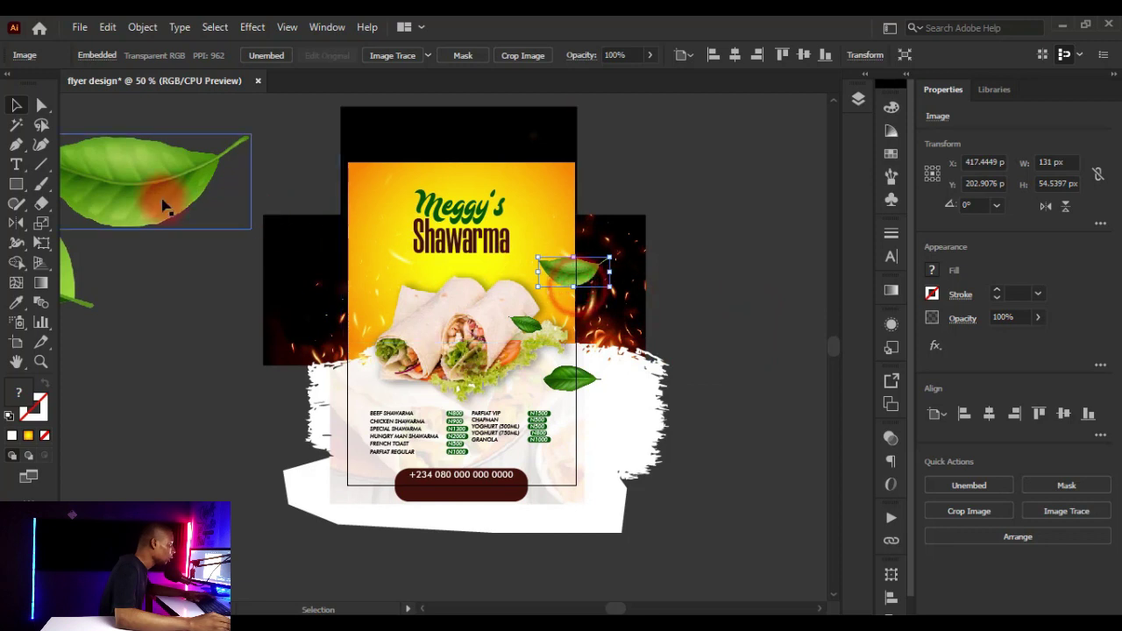
# Place a scaled-down copy of the large light green leaf over the flyer's upper-left corner, rotated to about 148°
pyautogui.moveTo(157, 203); pyautogui.dragTo(385, 188)
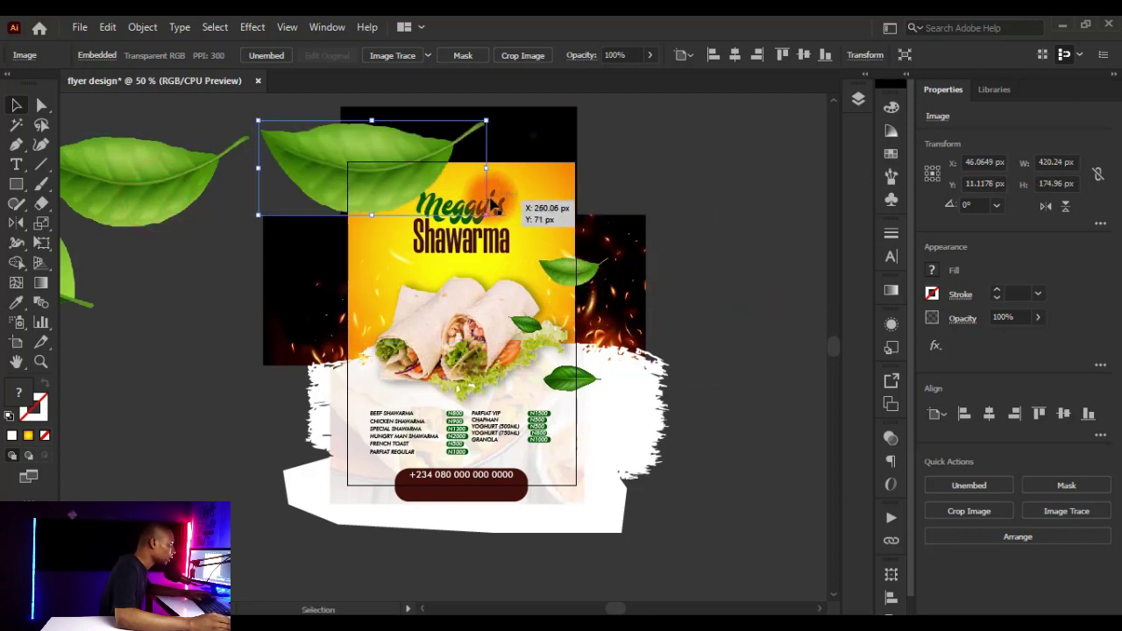
pyautogui.moveTo(456, 116); pyautogui.dragTo(272, 114)
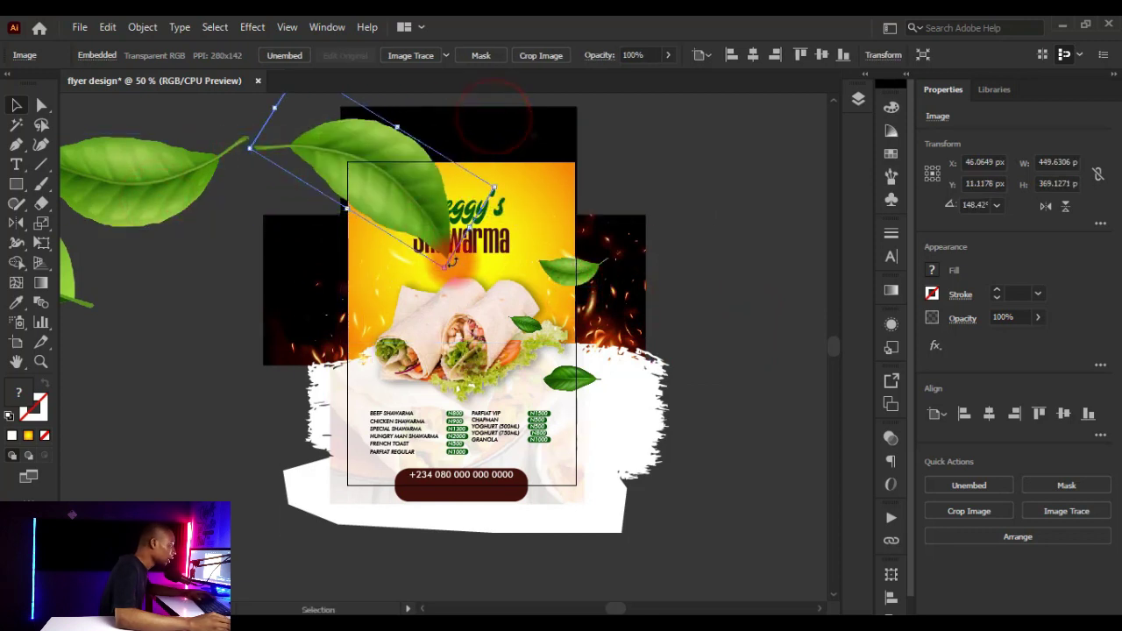
pyautogui.moveTo(386, 219)
pyautogui.mouseDown()
pyautogui.moveTo(332, 109)
pyautogui.moveTo(351, 184)
pyautogui.moveTo(386, 204)
pyautogui.mouseUp()
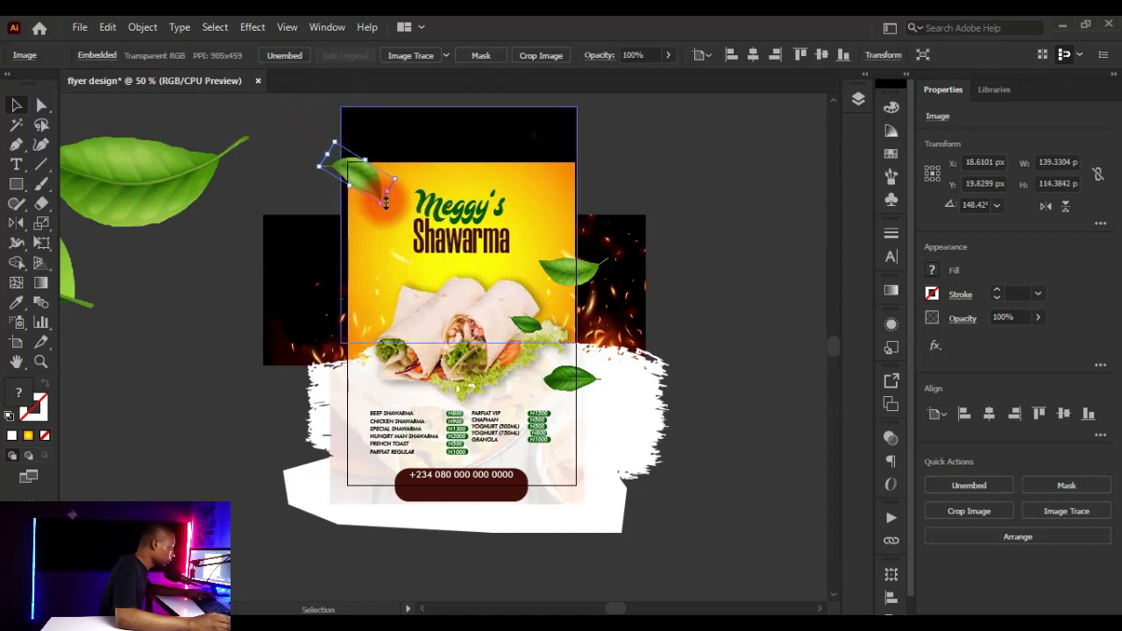
pyautogui.scroll(1, 386, 203)
pyautogui.scroll(-3, 364, 175)
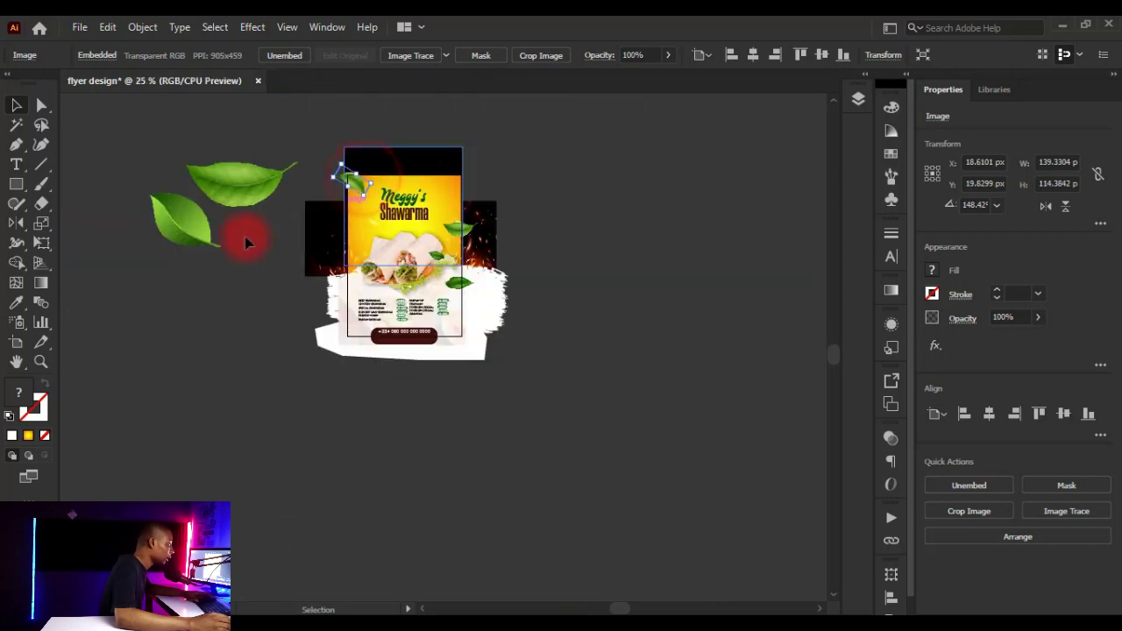
# Rotate the other light green leaf to about 35°, shrink it to about 58 px wide, and place it above the menu's first column
pyautogui.click(205, 271)
pyautogui.moveTo(200, 231); pyautogui.dragTo(440, 279)
pyautogui.scroll(1, 291, 342)
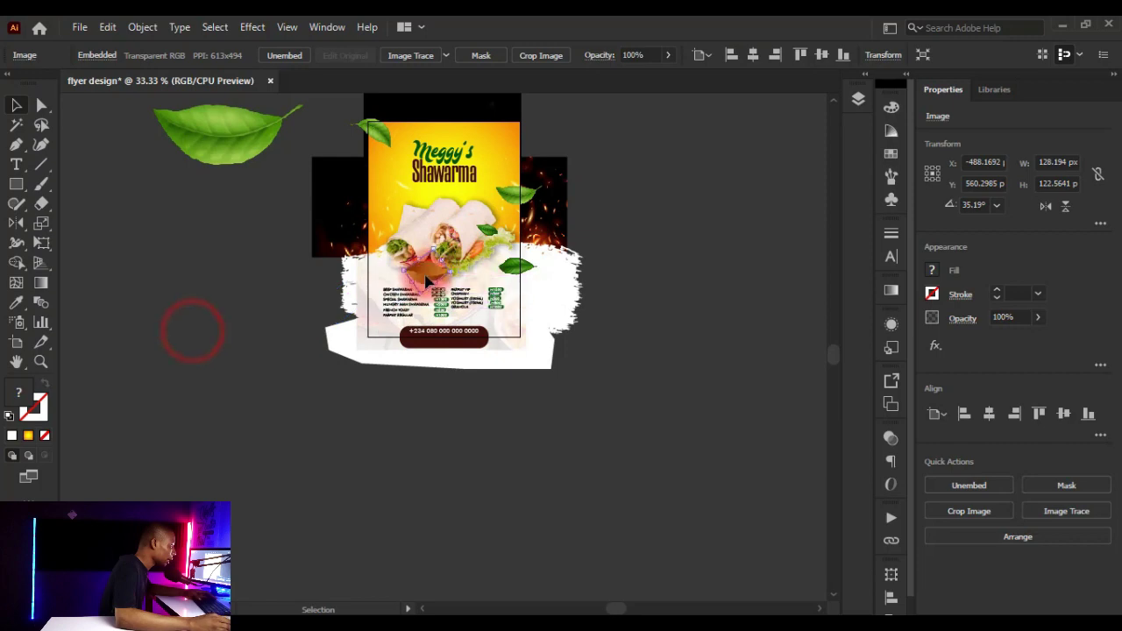
pyautogui.scroll(4, 440, 279)
pyautogui.moveTo(537, 263); pyautogui.dragTo(317, 307)
pyautogui.scroll(-1, 317, 307)
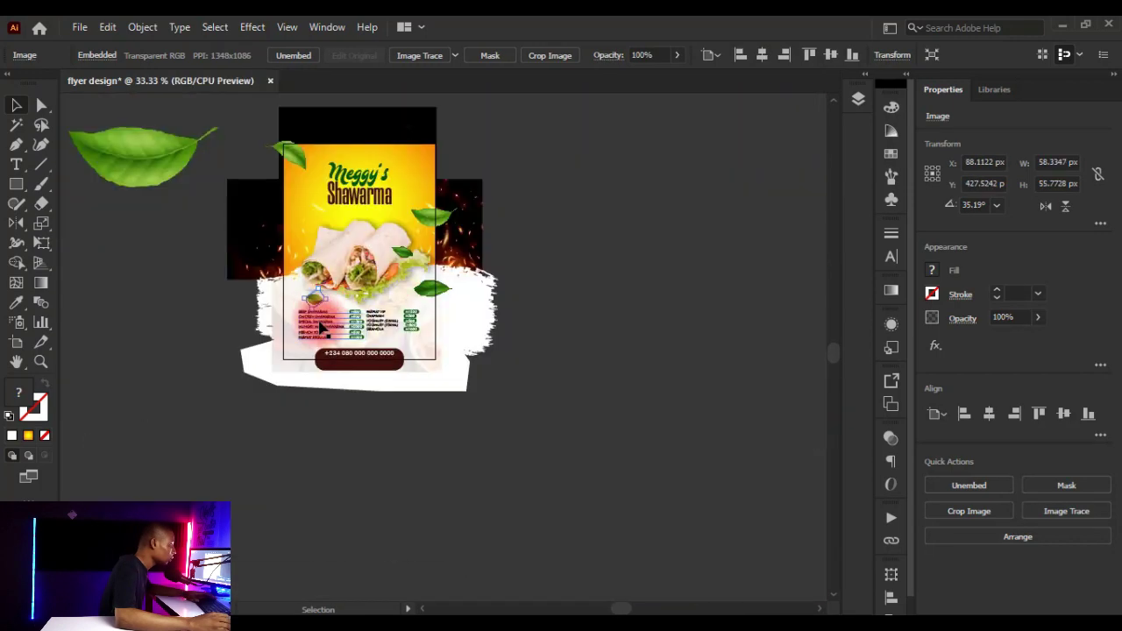
# Scale the remaining large leaf down to 91 px wide and place it on the flyer's upper-right corner
pyautogui.click(173, 355)
pyautogui.click(146, 173)
pyautogui.moveTo(210, 191); pyautogui.dragTo(155, 160)
pyautogui.moveTo(260, 152); pyautogui.dragTo(446, 165)
pyautogui.scroll(2, 493, 187)
pyautogui.click(446, 162)
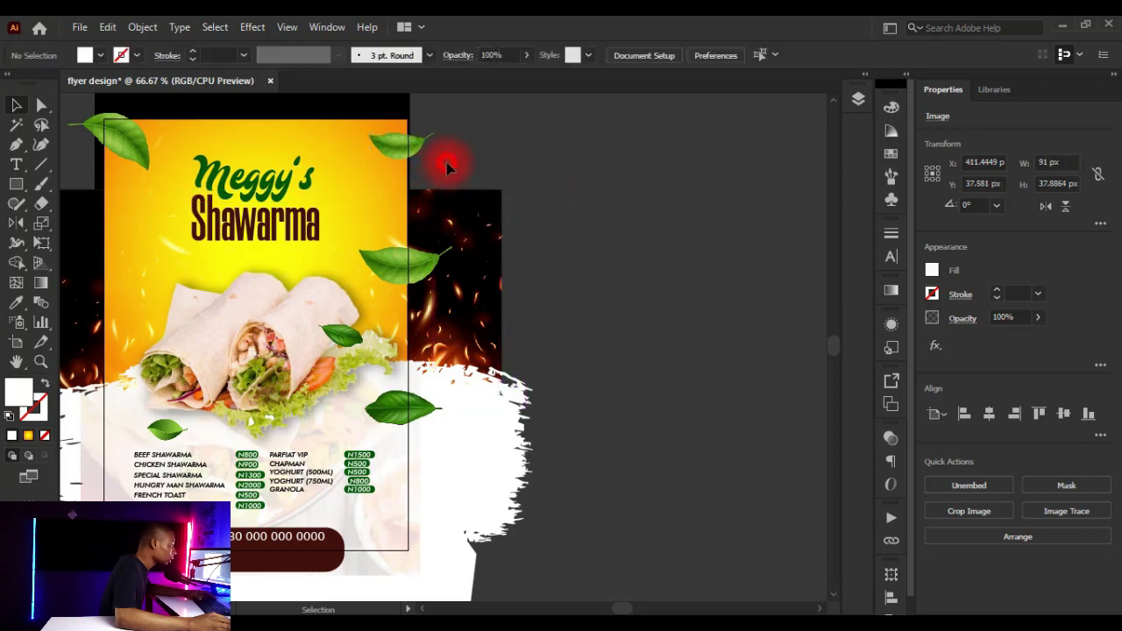
# Rotate the upper-right corner leaf to about 38° and adjust its position across the flyer's edge
pyautogui.click(417, 148)
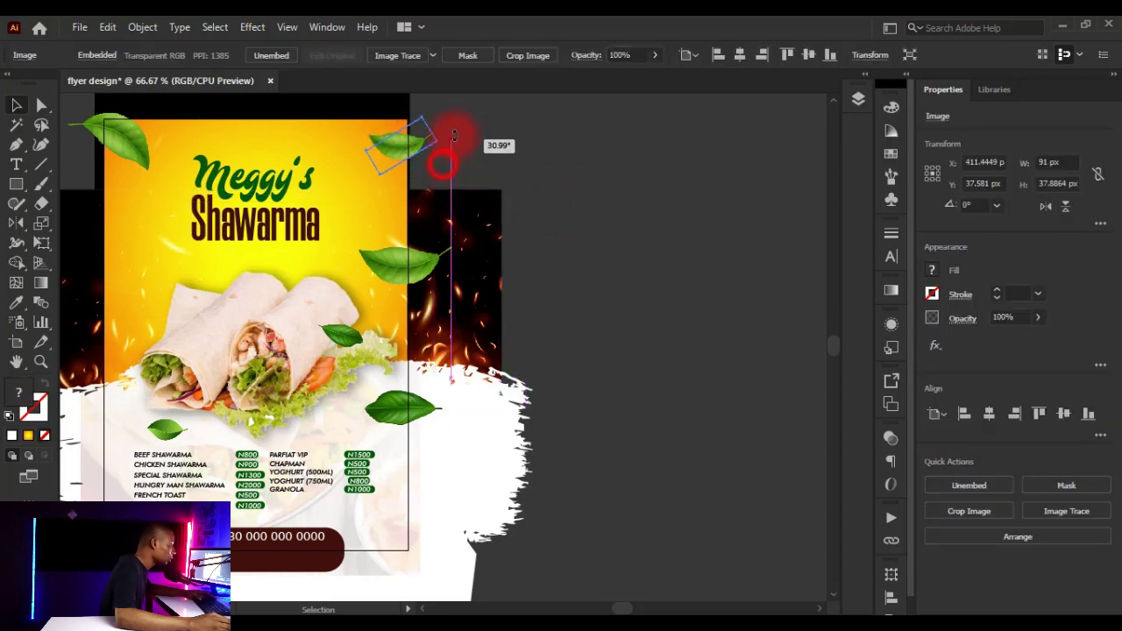
pyautogui.moveTo(454, 134); pyautogui.dragTo(412, 160)
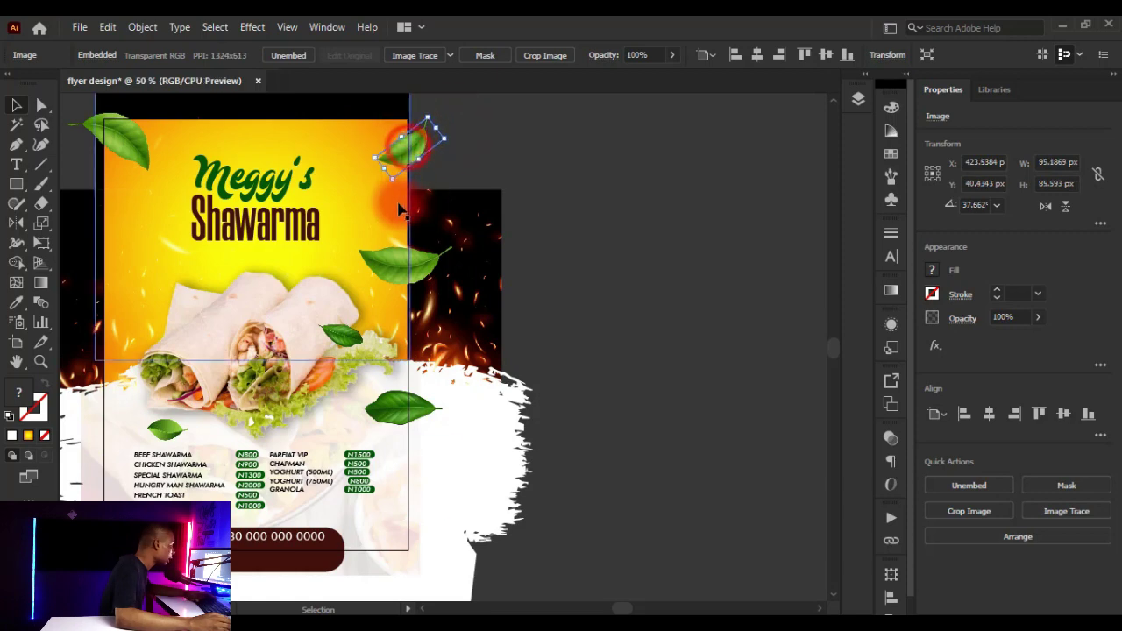
pyautogui.scroll(-2, 389, 220)
pyautogui.scroll(2, 380, 225)
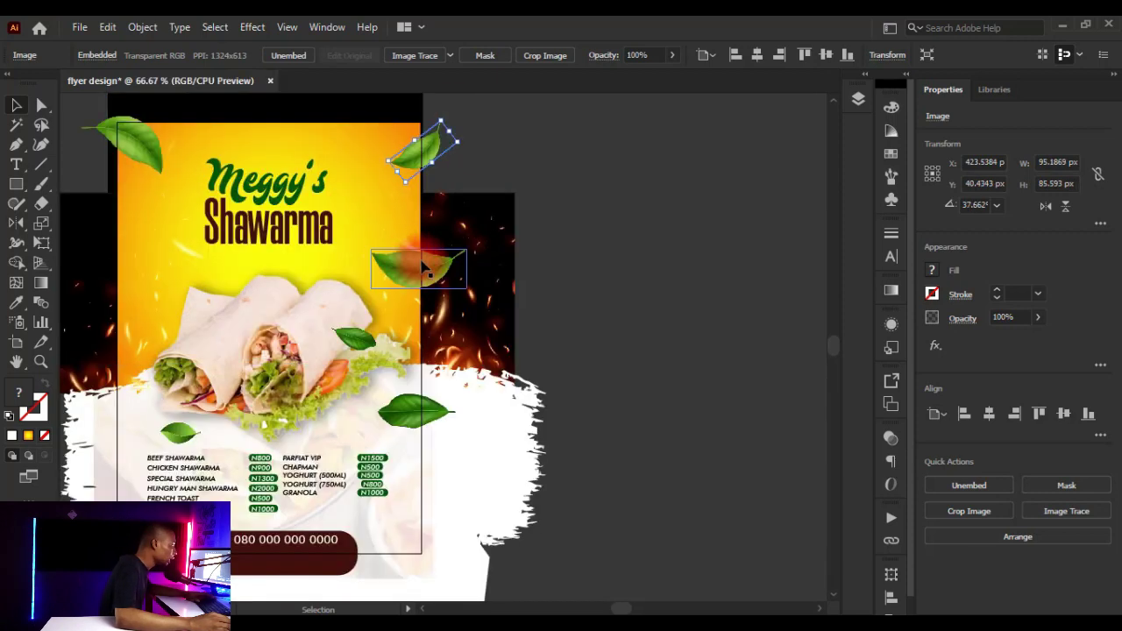
# Copy the right-edge light green leaf to the flyer's left edge beside the wraps and rotate it to about 213°
pyautogui.moveTo(415, 265); pyautogui.dragTo(123, 270)
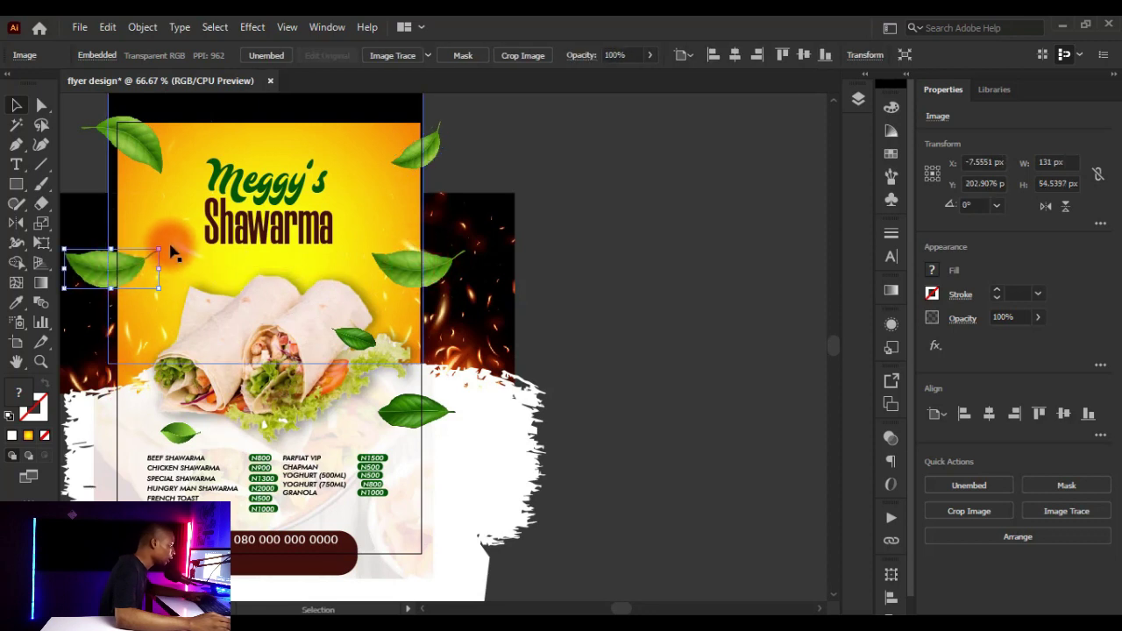
pyautogui.hscroll(-8, 167, 250)
pyautogui.moveTo(150, 243); pyautogui.dragTo(224, 307)
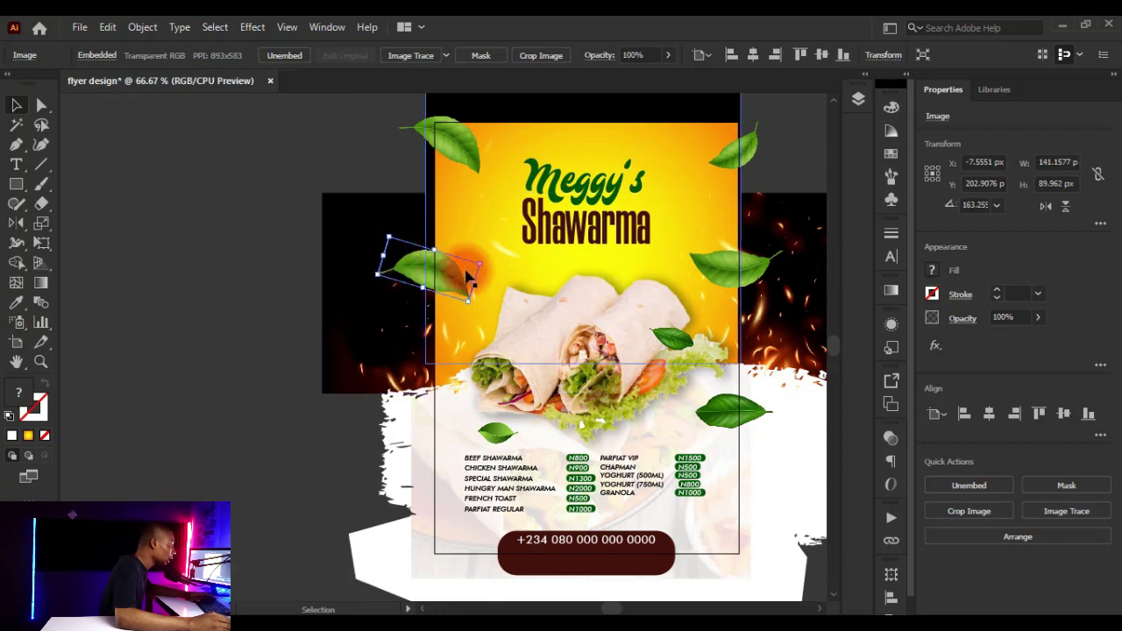
pyautogui.moveTo(488, 260); pyautogui.dragTo(445, 274)
pyautogui.scroll(-1, 432, 275)
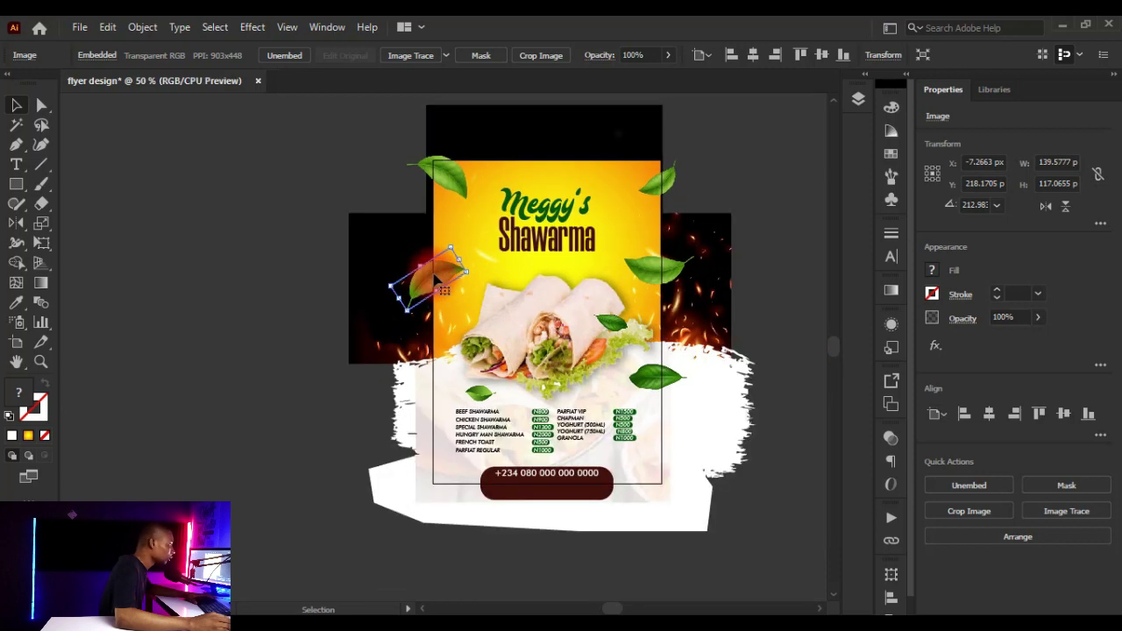
pyautogui.moveTo(433, 276); pyautogui.dragTo(442, 272)
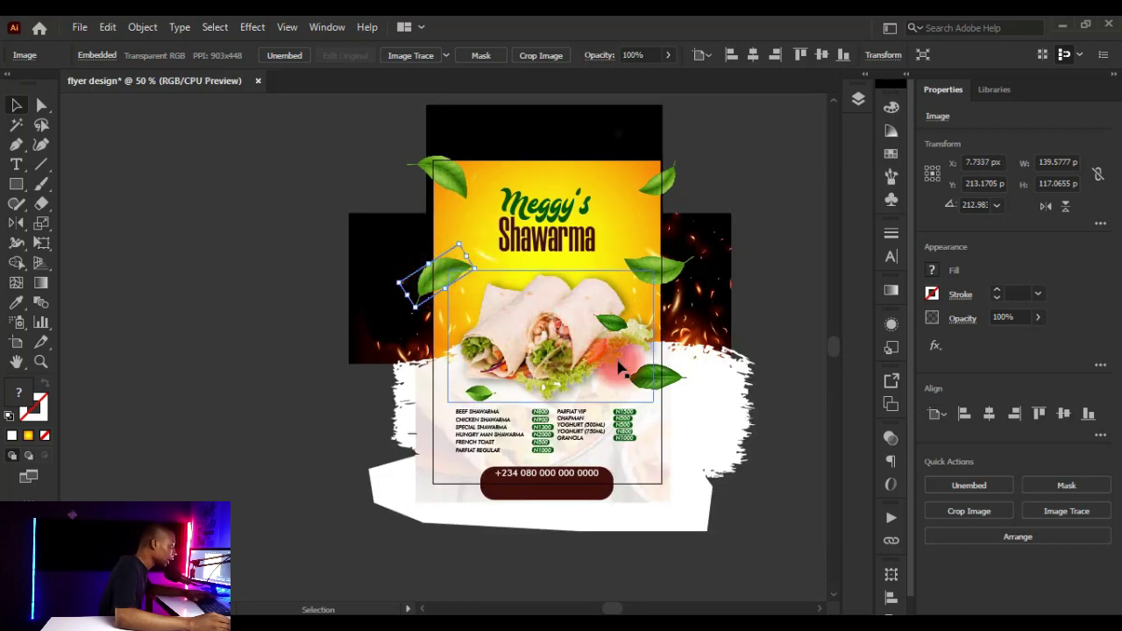
# Copy the dark green leaf to the flyer's top edge above the title and rotate it to 90°
pyautogui.click(659, 379)
pyautogui.moveTo(660, 379); pyautogui.dragTo(561, 119)
pyautogui.scroll(2, 555, 156)
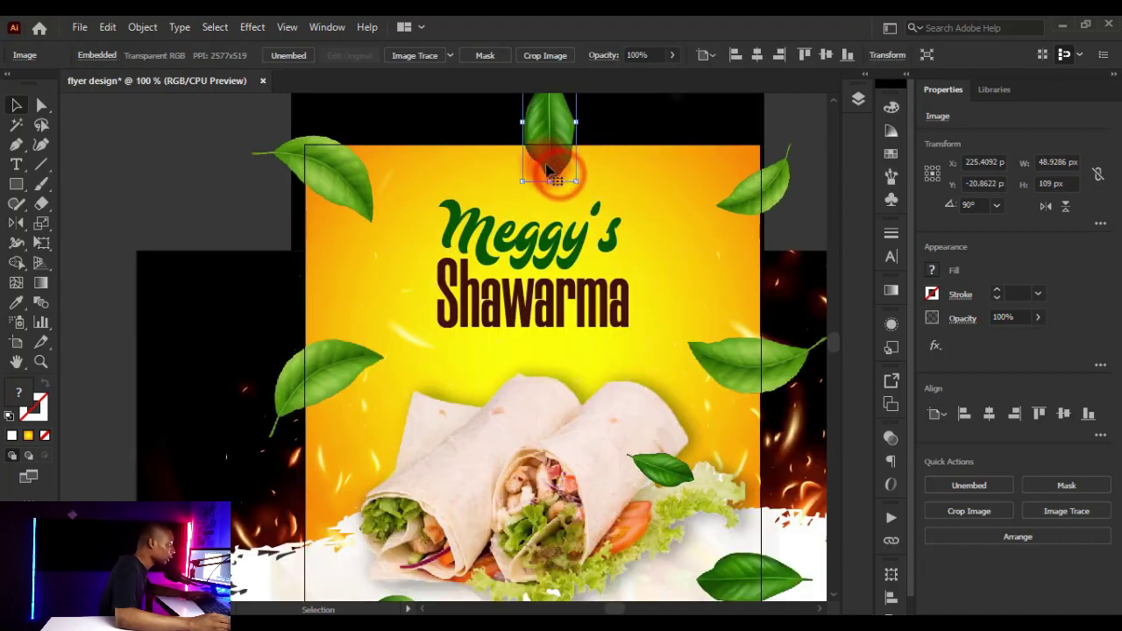
pyautogui.scroll(-3, 554, 162)
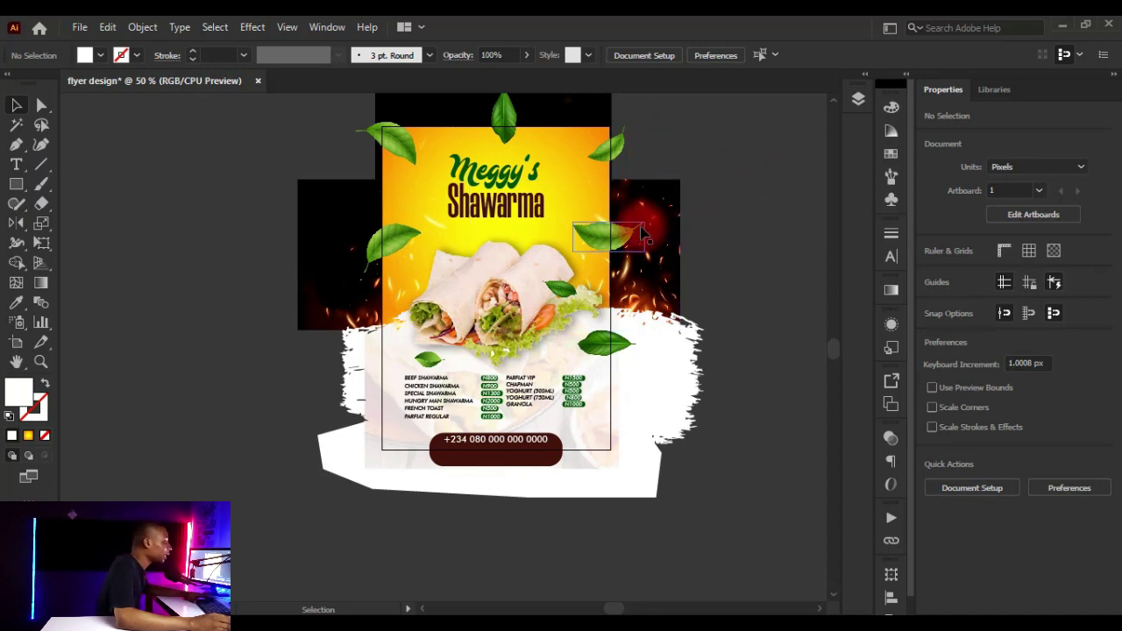
# Apply a Gaussian Blur with a radius of about 7.9 pixels to the leaf on the flyer's left edge
pyautogui.keyDown('alt'); pyautogui.scroll(1, 639, 220); pyautogui.keyUp('alt')
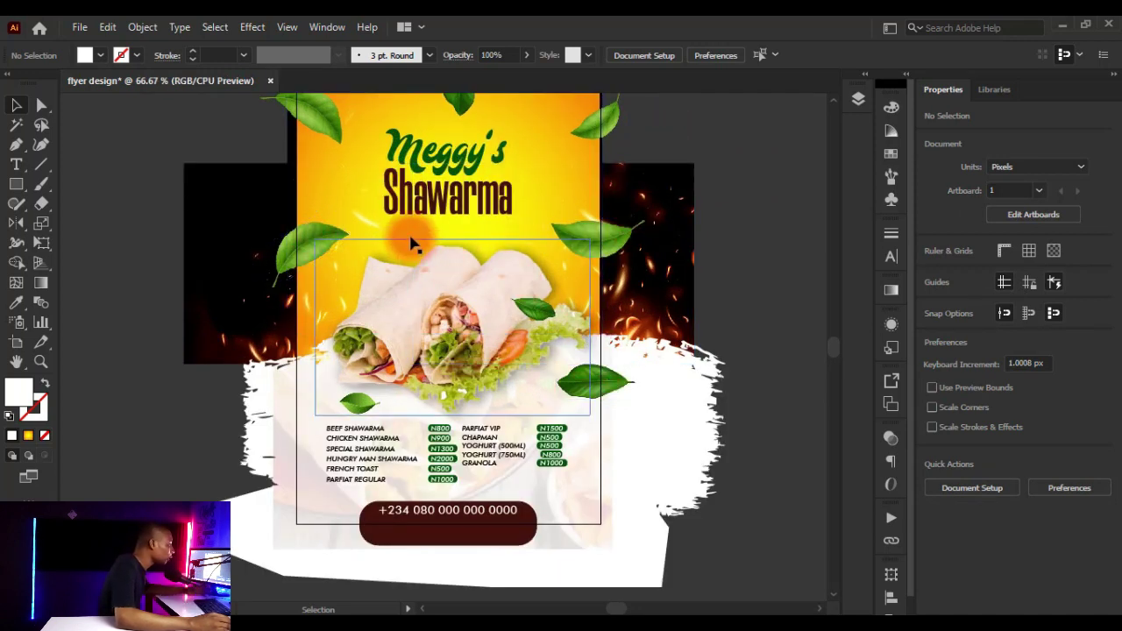
pyautogui.click(329, 235)
pyautogui.keyDown('alt'); pyautogui.scroll(1, 337, 257); pyautogui.keyUp('alt')
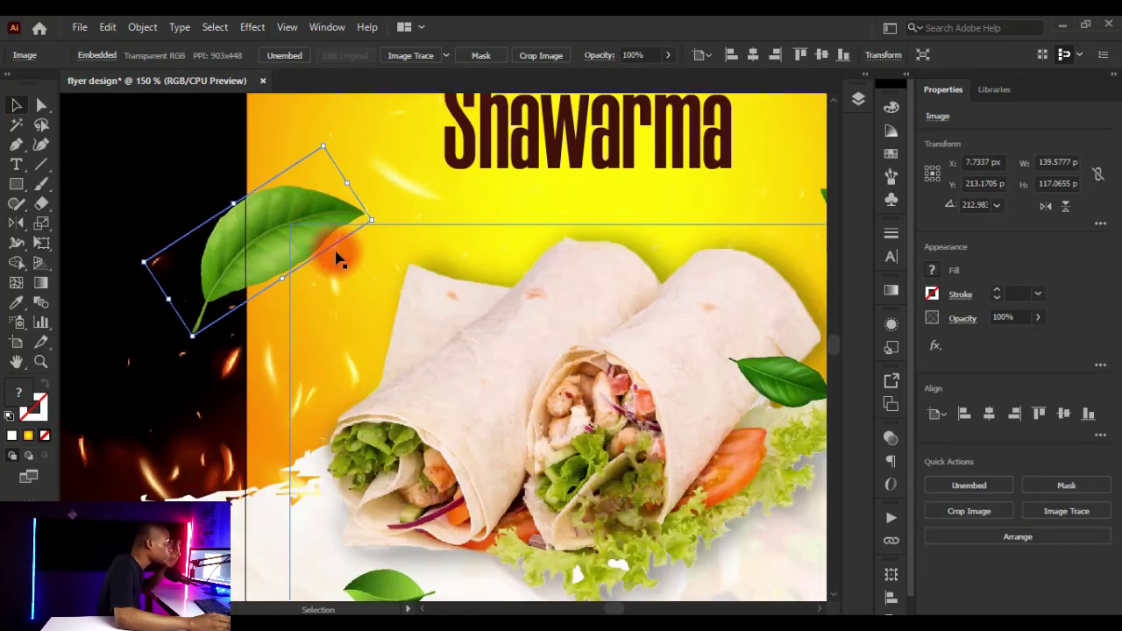
pyautogui.click(252, 29)
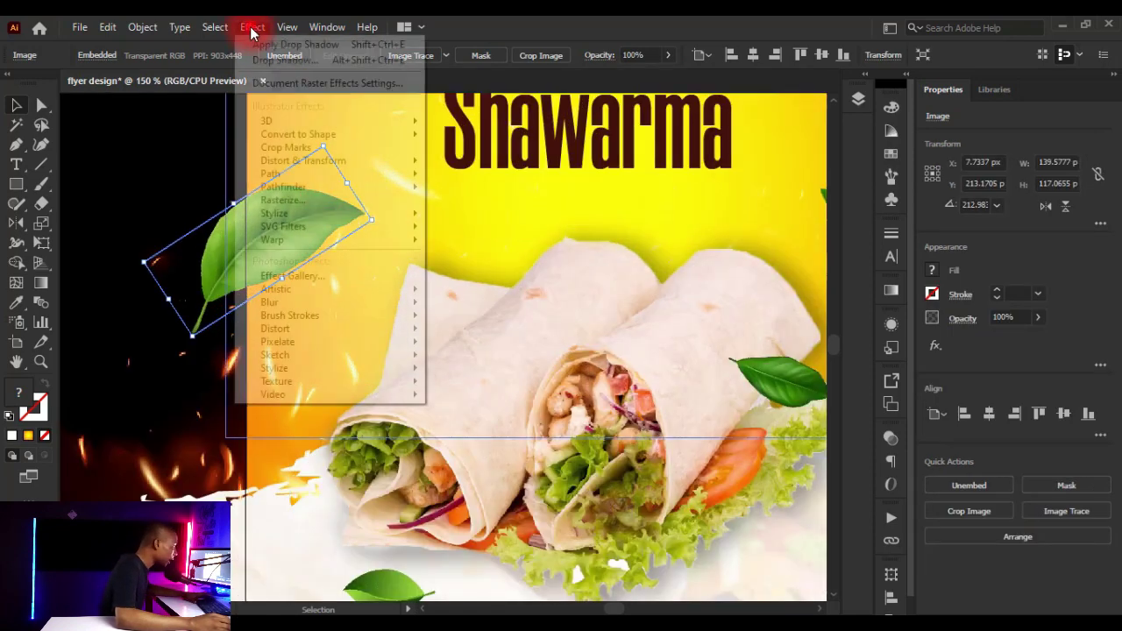
pyautogui.click(343, 296)
pyautogui.click(481, 305)
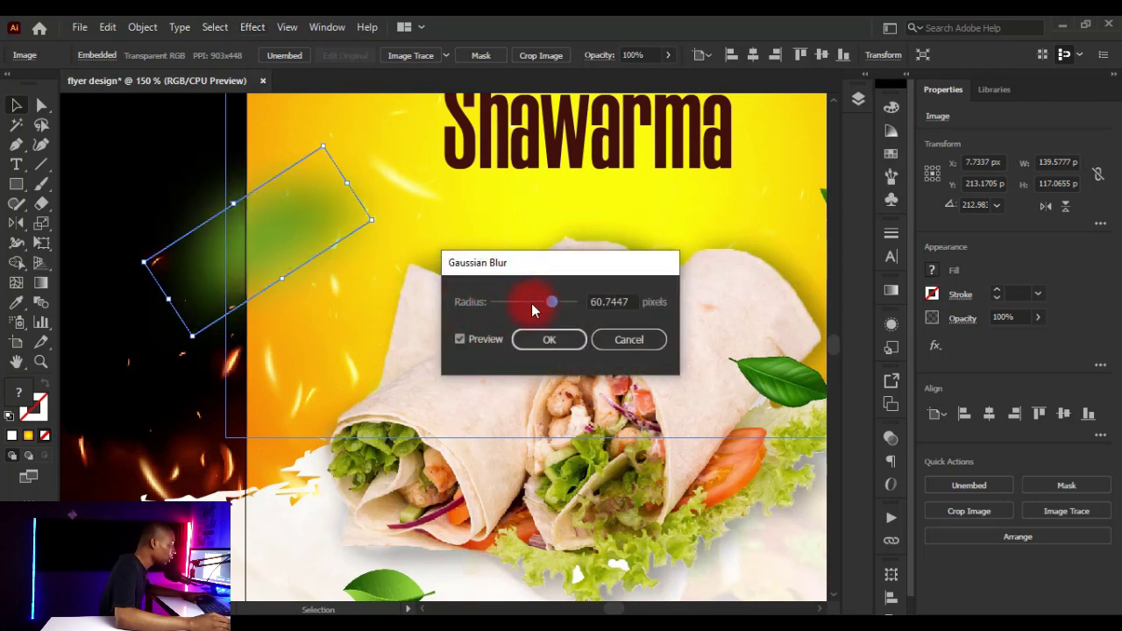
pyautogui.moveTo(531, 303); pyautogui.dragTo(518, 304)
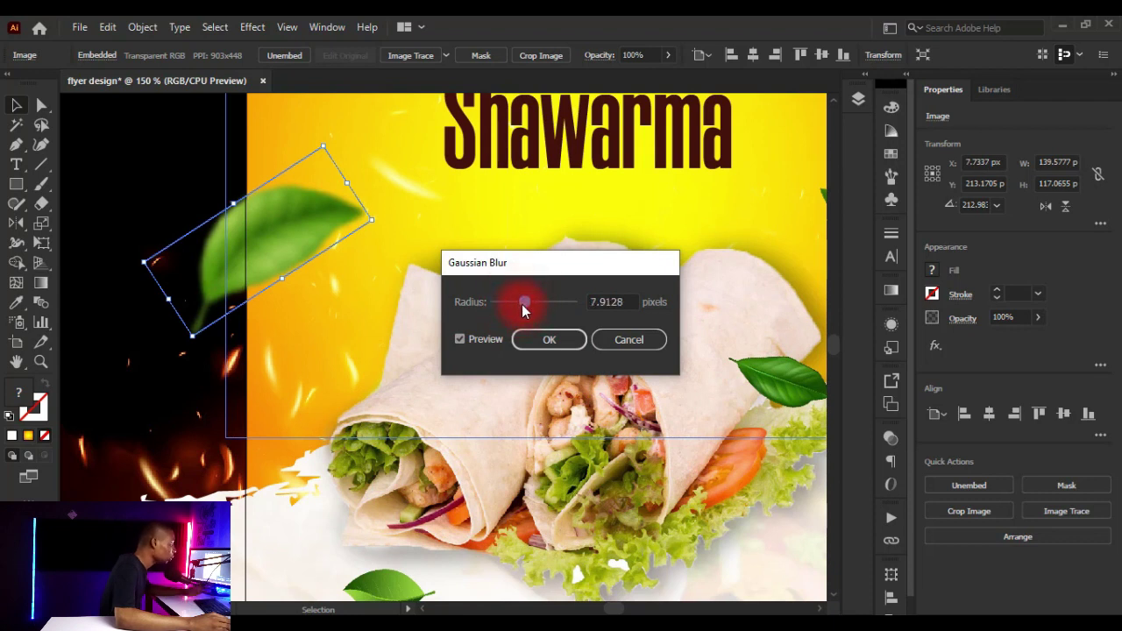
pyautogui.doubleClick(598, 303)
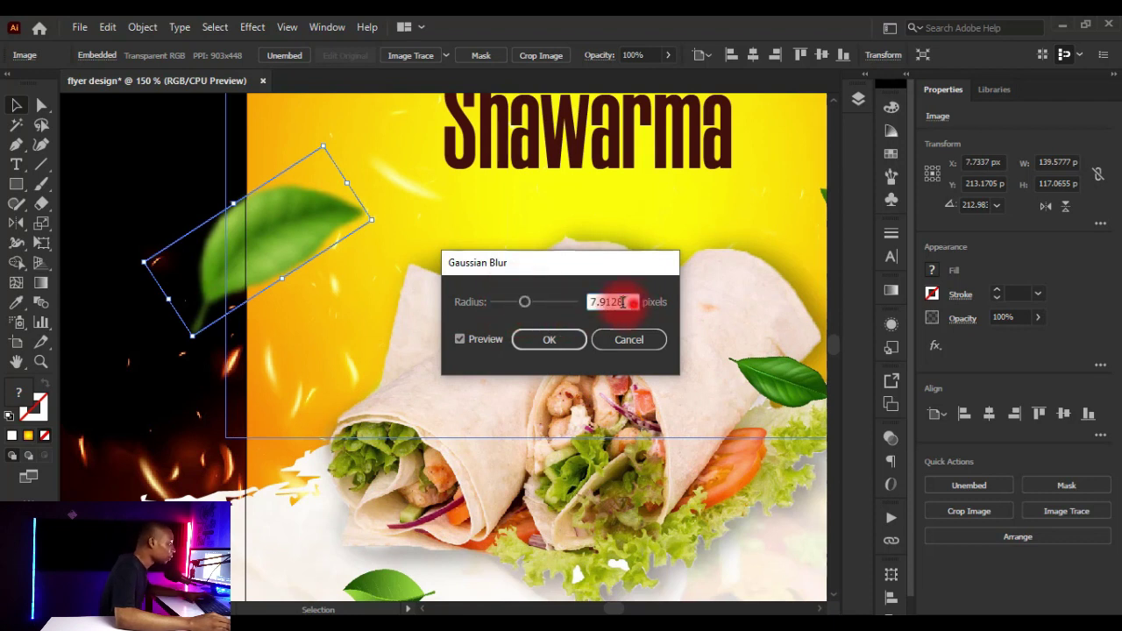
pyautogui.click(565, 338)
pyautogui.hotkey('ctrl', '-')
pyautogui.hotkey('ctrl', '-')
pyautogui.hotkey('ctrl', '-')
pyautogui.hotkey('ctrl', '+')
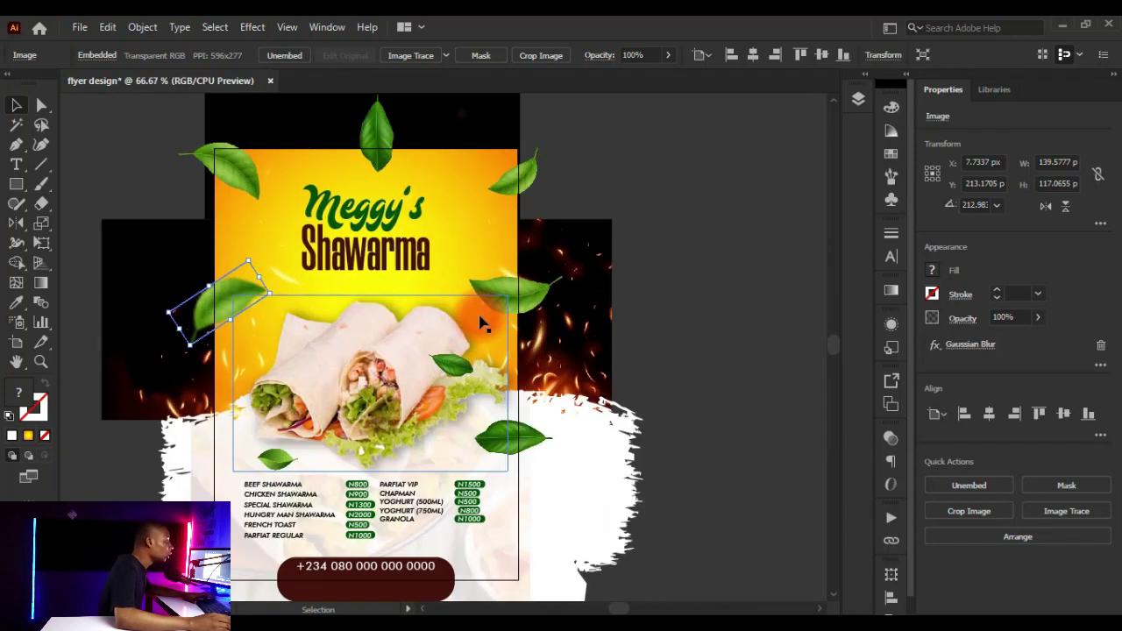
# Expand Layer 1 in the layer list and select the blurred left-edge leaf to locate its entry
pyautogui.click(275, 126)
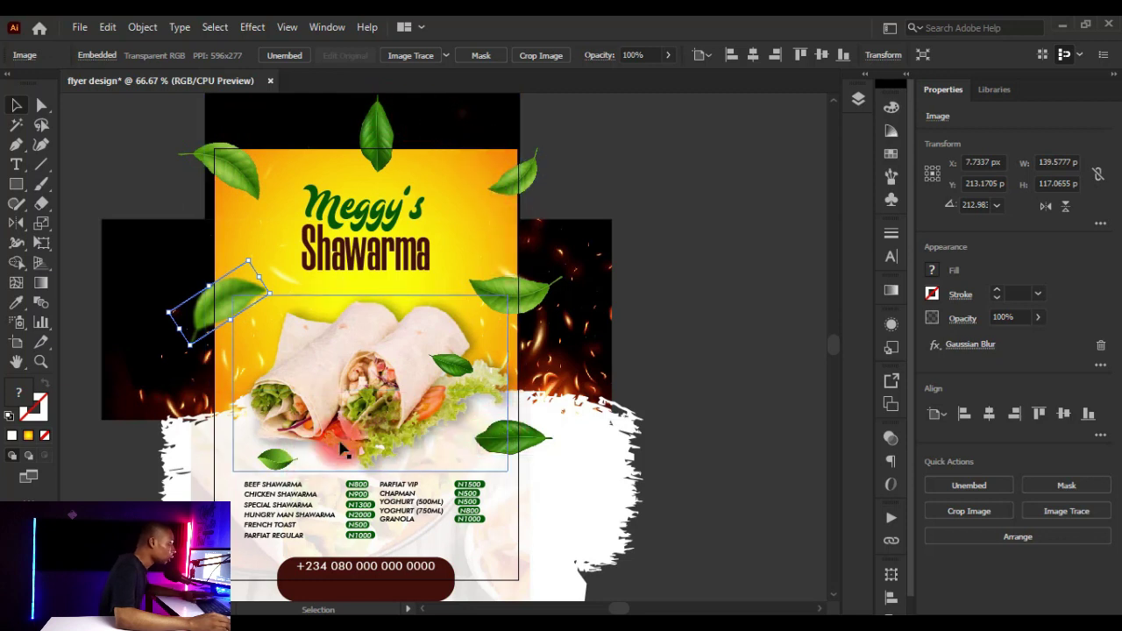
pyautogui.click(859, 99)
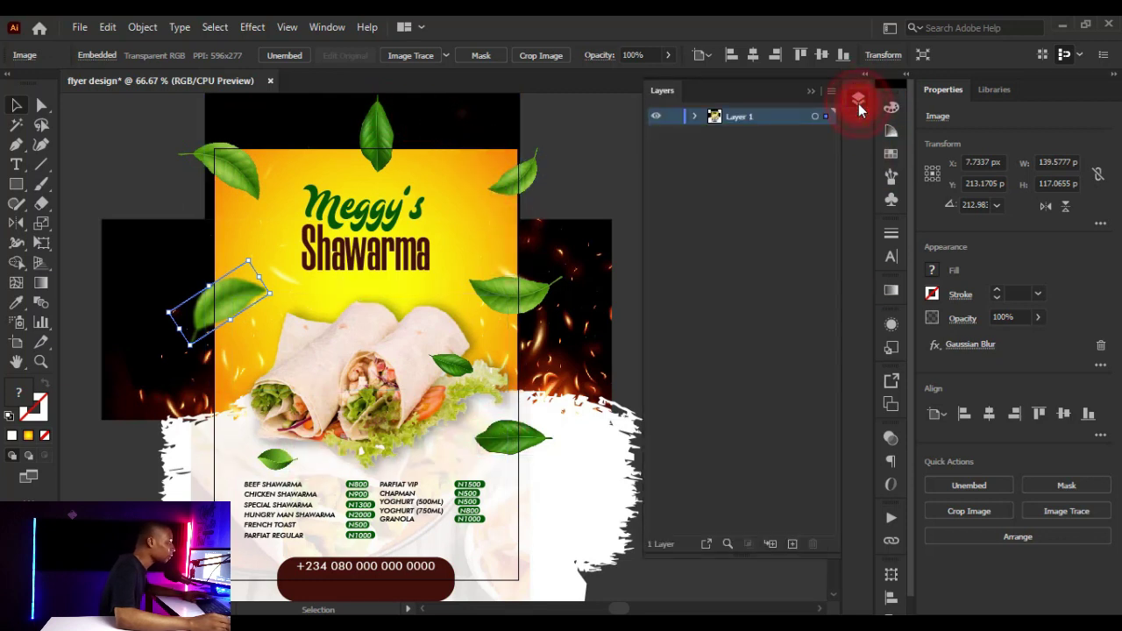
pyautogui.click(695, 116)
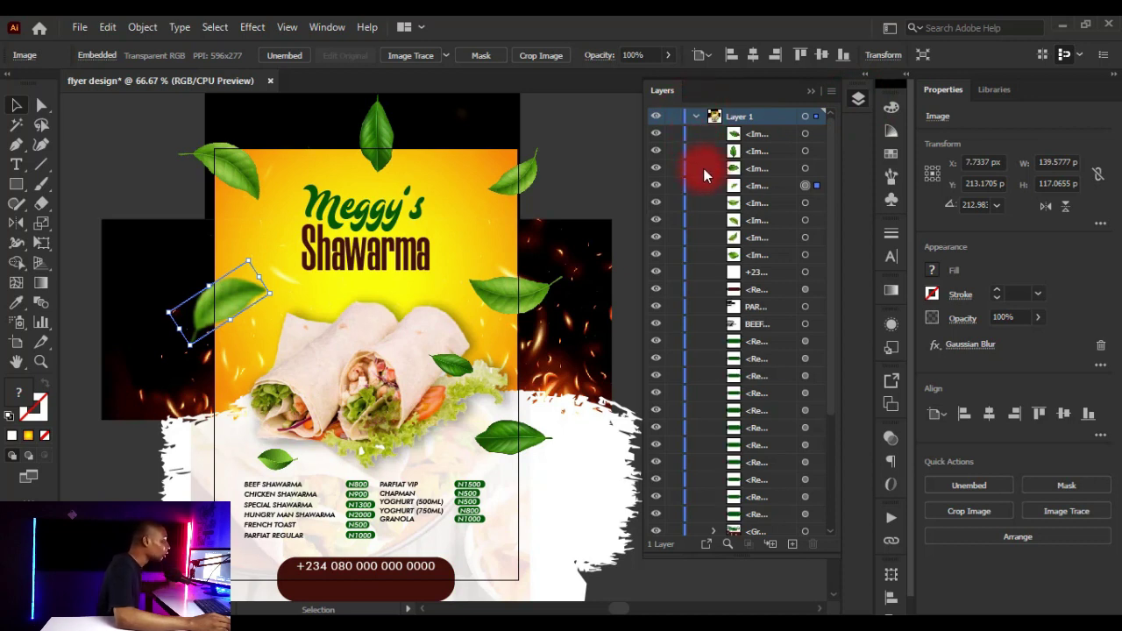
pyautogui.click(537, 296)
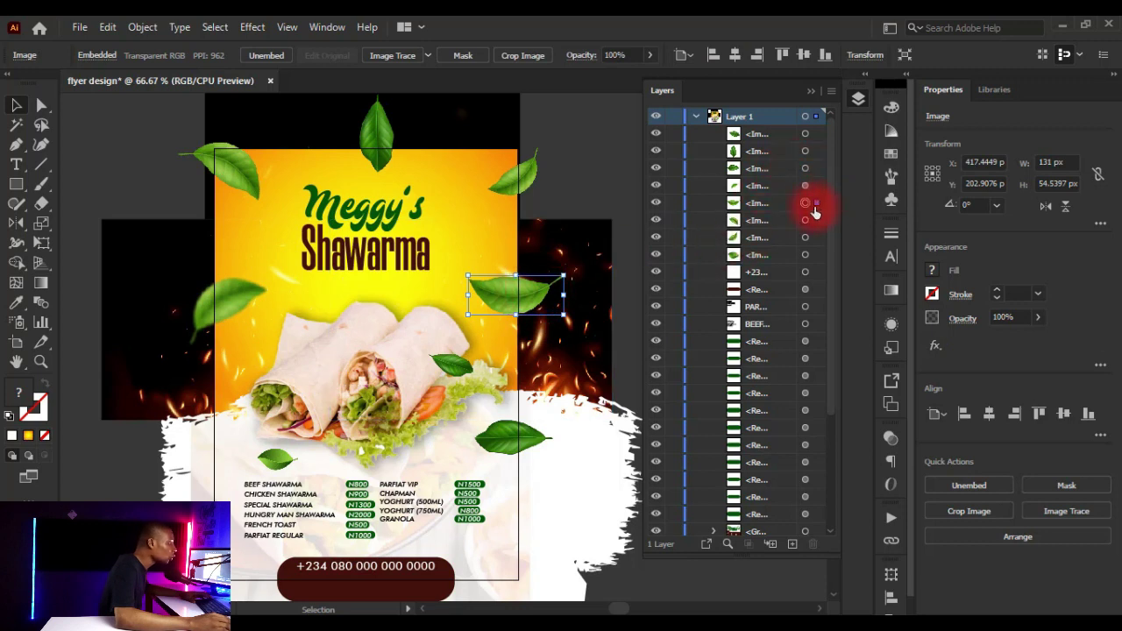
pyautogui.click(226, 309)
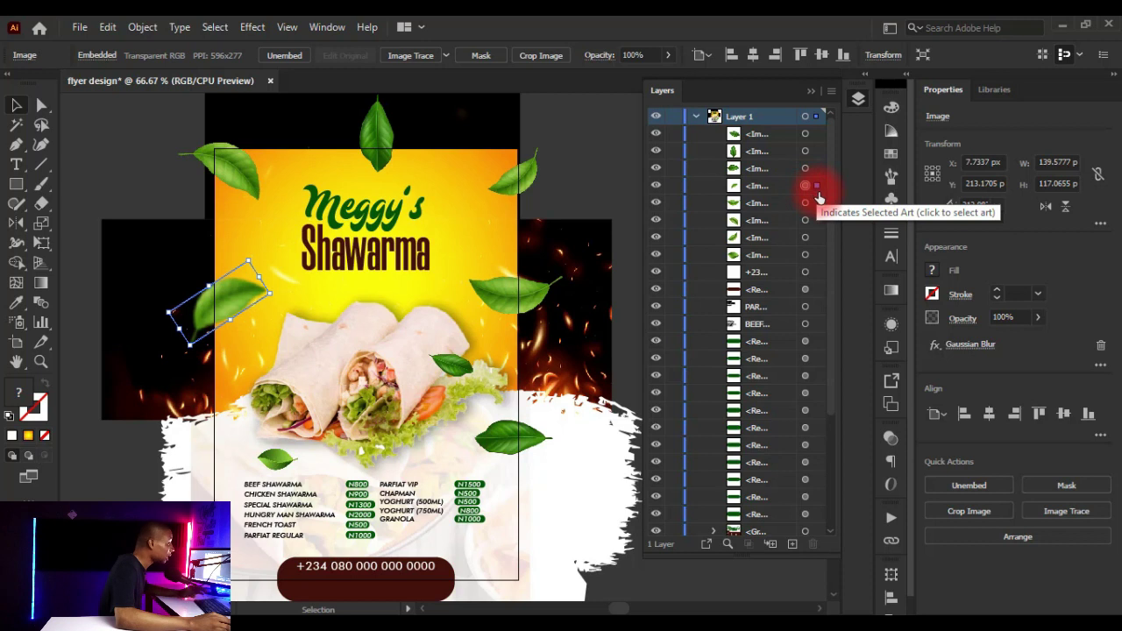
pyautogui.hotkey('ctrl', 'b')
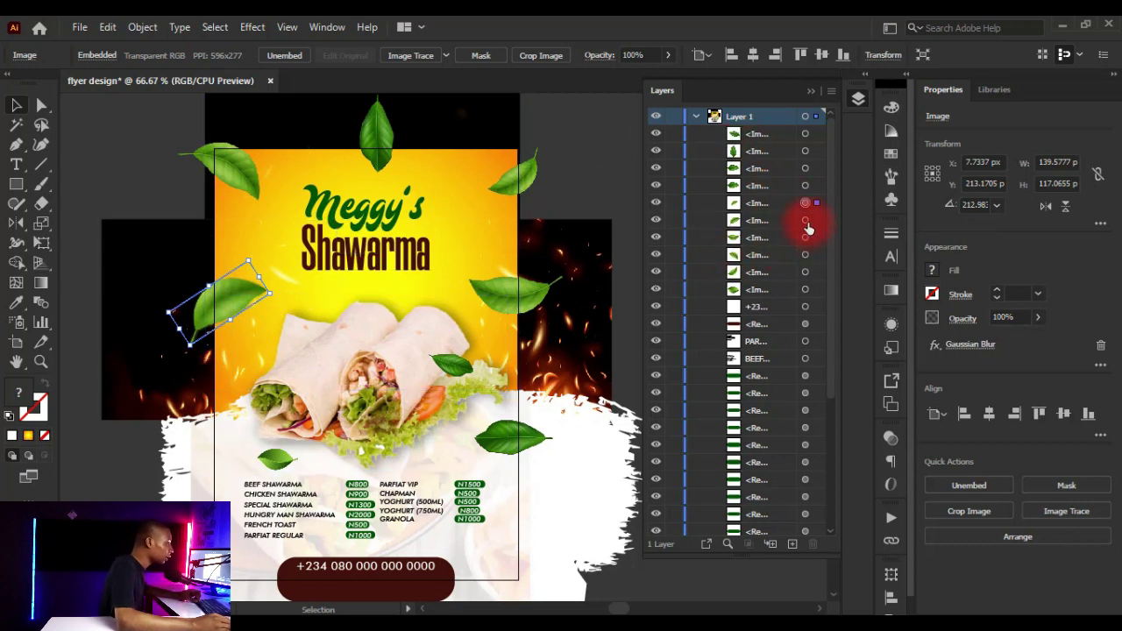
# Copy the left-edge leaf's Gaussian Blur appearance to all the other leaf images in Layer 1
pyautogui.moveTo(804, 210); pyautogui.dragTo(808, 226)
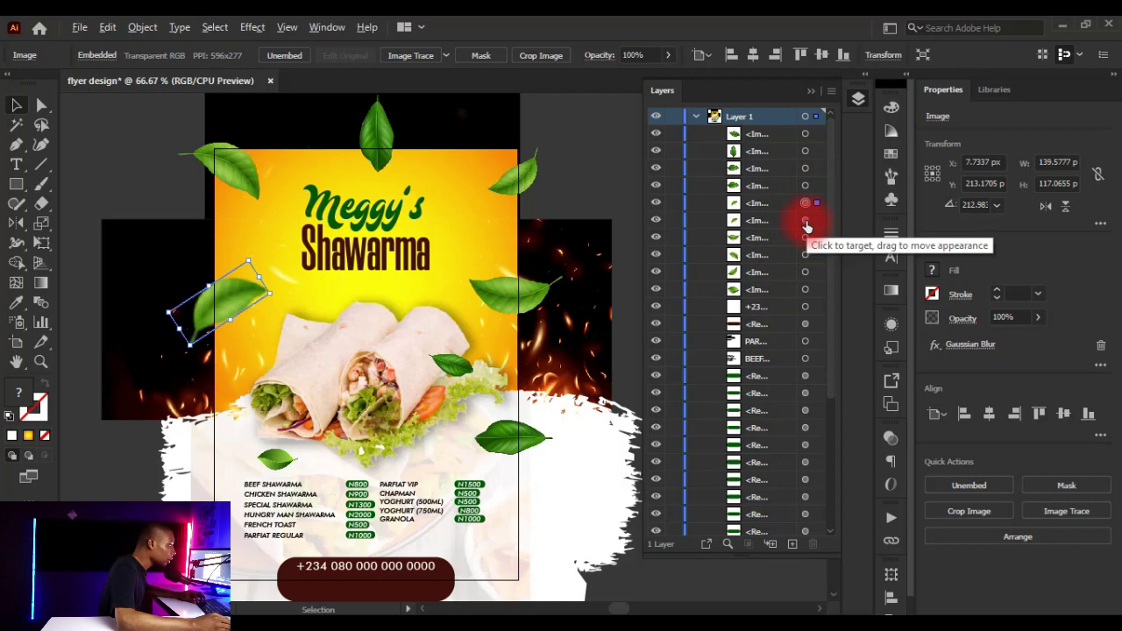
pyautogui.moveTo(807, 220); pyautogui.dragTo(808, 252)
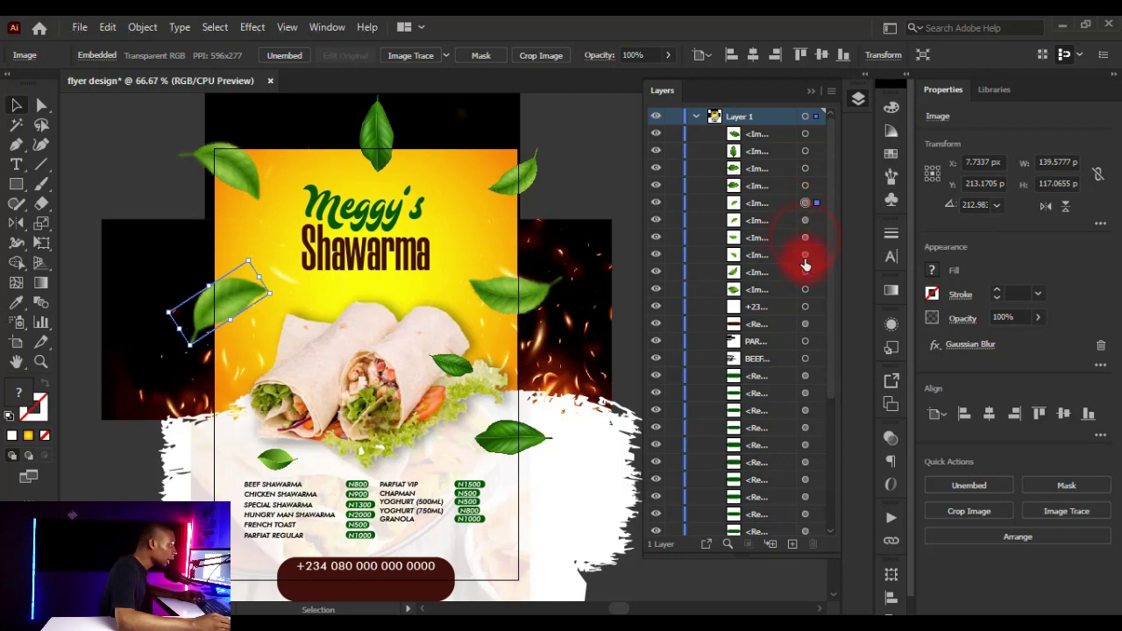
pyautogui.moveTo(806, 261); pyautogui.dragTo(804, 299)
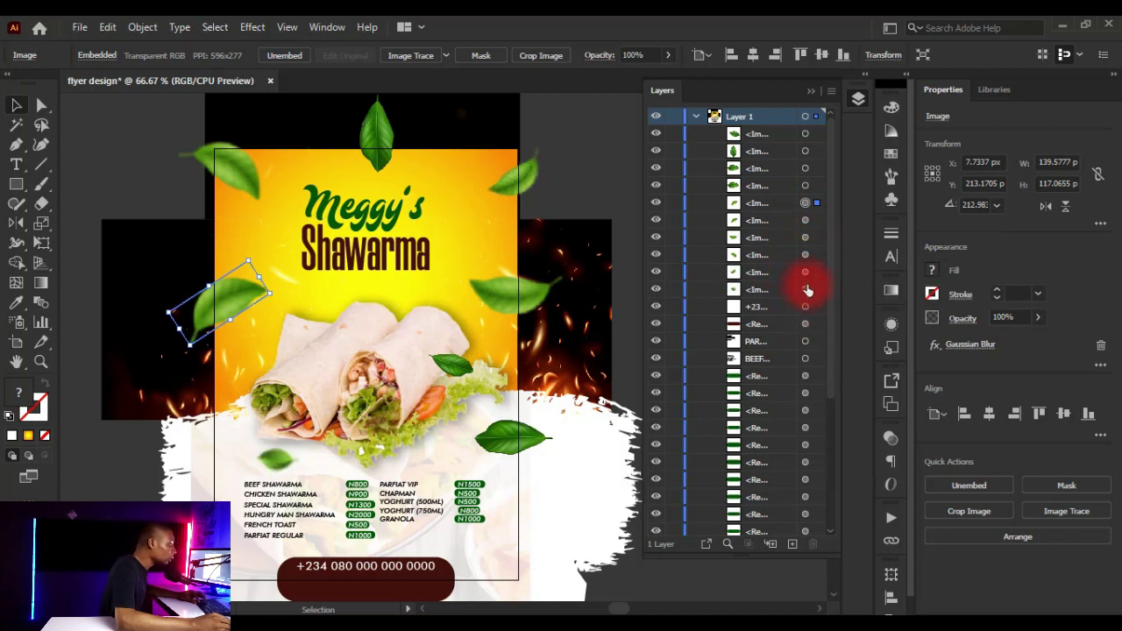
pyautogui.moveTo(805, 224); pyautogui.dragTo(810, 233)
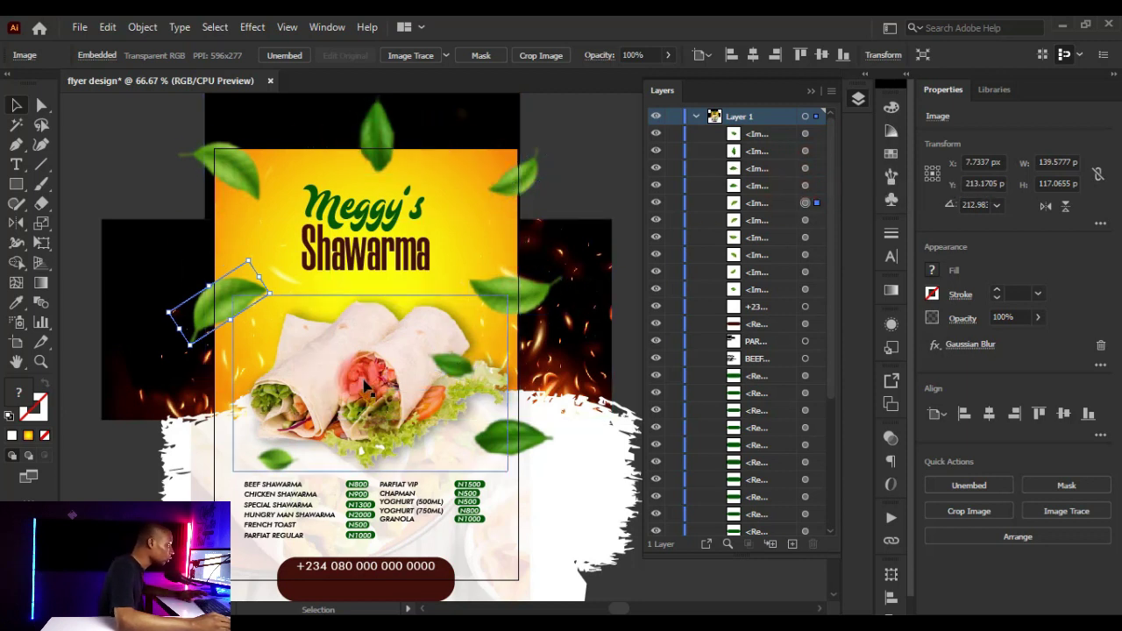
pyautogui.click(524, 468)
pyautogui.click(822, 117)
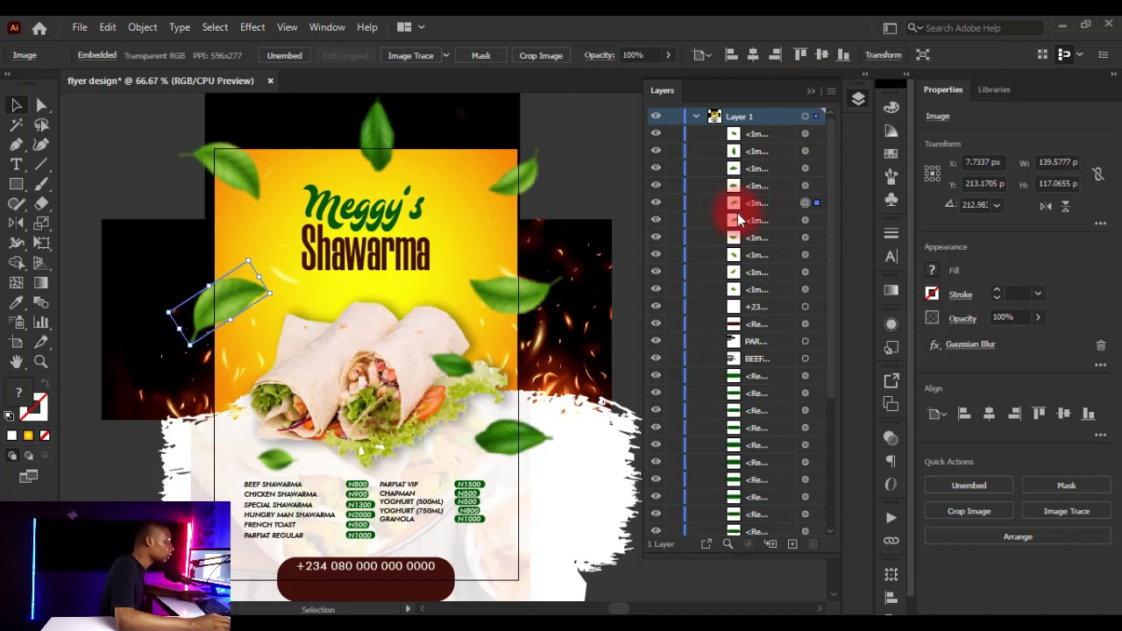
pyautogui.scroll(-5, 750, 285)
pyautogui.scroll(5, 736, 412)
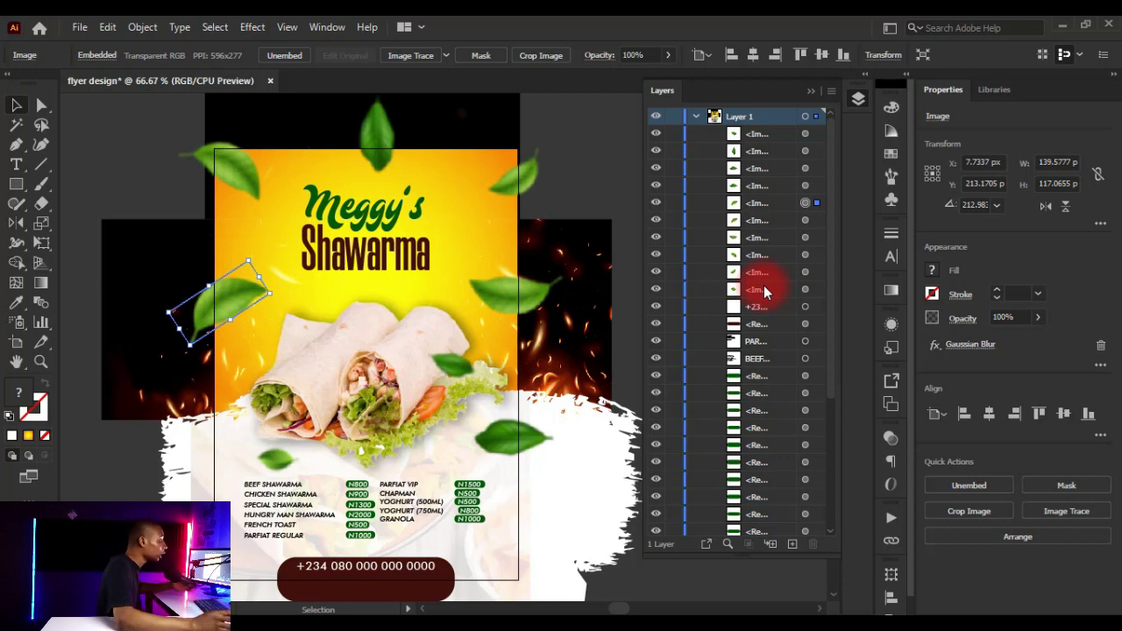
# Collapse Layer 1, close the layer list and deselect the leaf
pyautogui.click(696, 117)
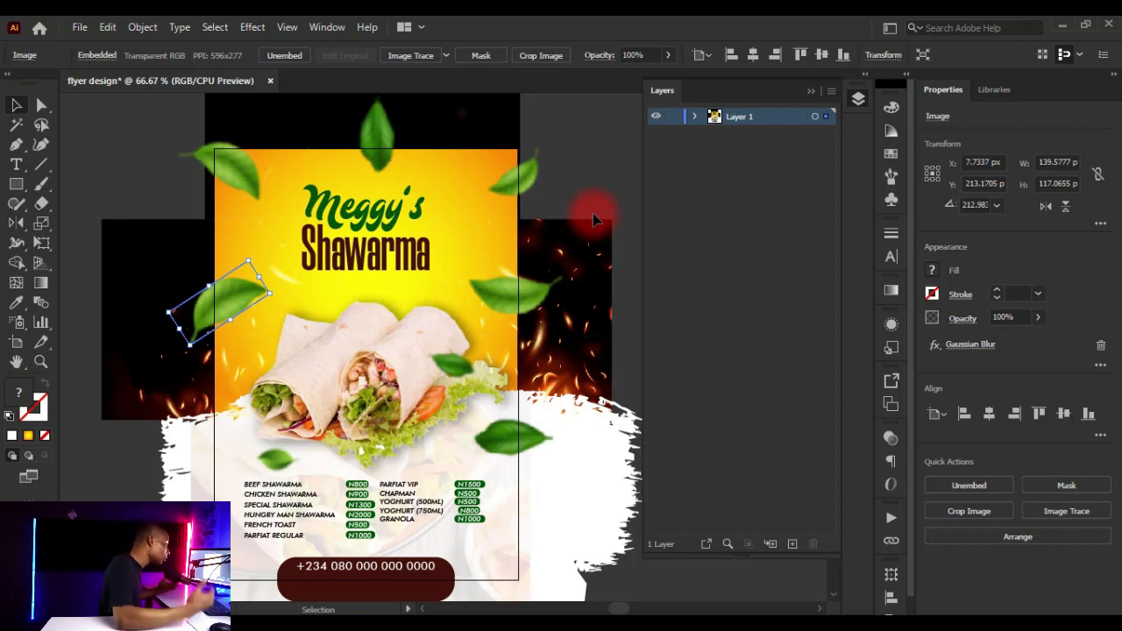
pyautogui.click(813, 92)
pyautogui.hotkey('ctrl', '-')
pyautogui.hotkey('ctrl', '-')
pyautogui.click(641, 186)
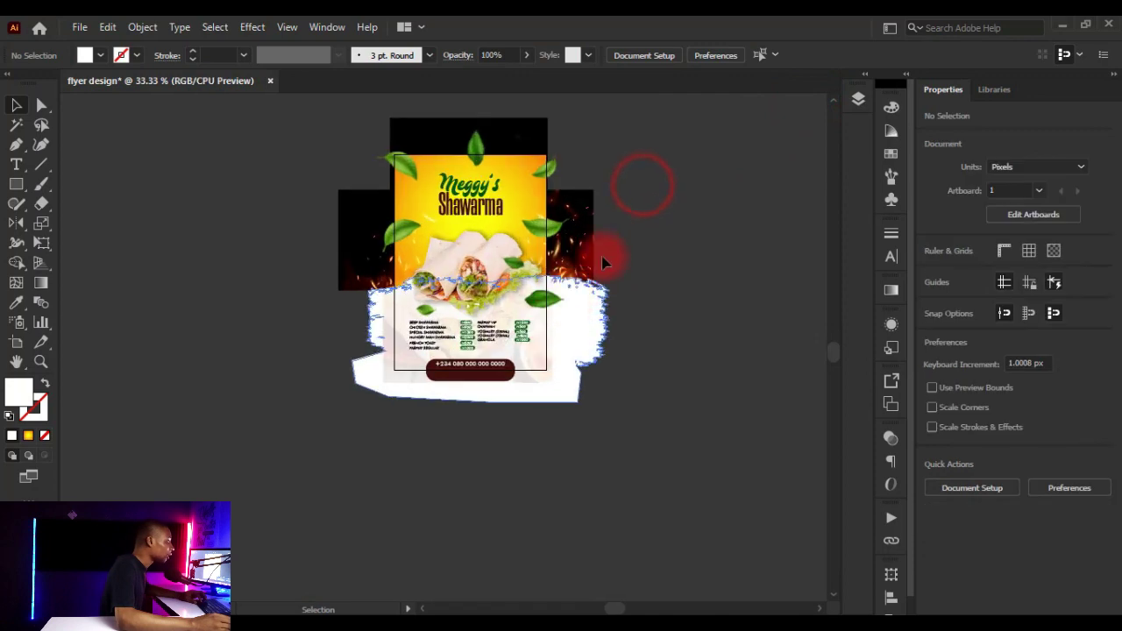
pyautogui.click(640, 186)
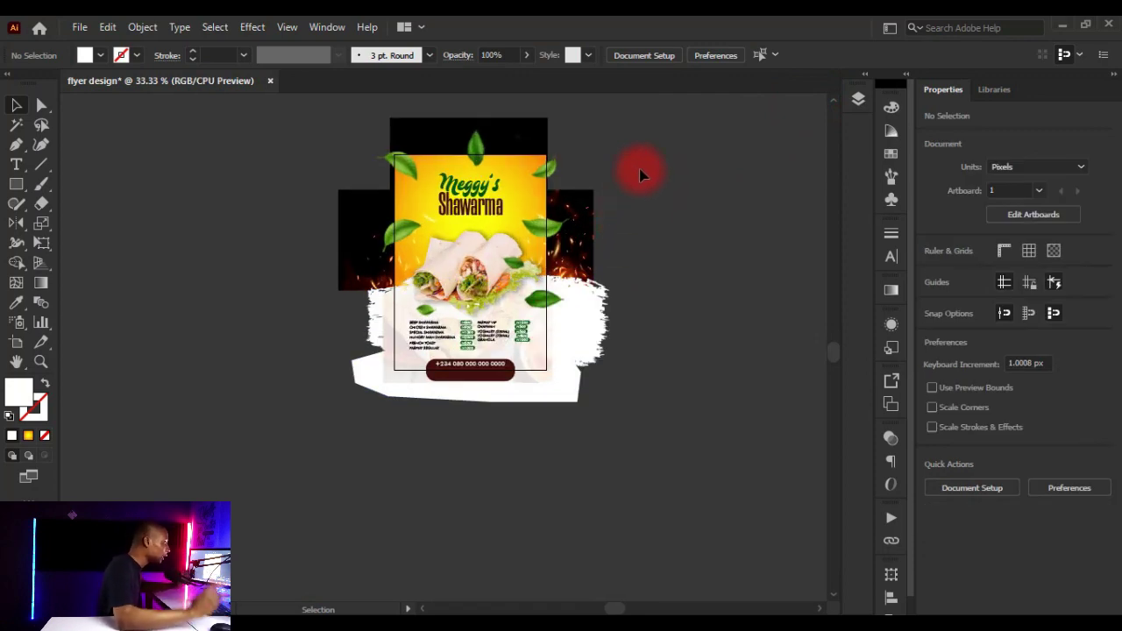
# Examine the whole composition and the artwork that extends beyond the flyer's edges
pyautogui.hotkey('ctrl', '+')
pyautogui.moveTo(686, 127)
pyautogui.mouseDown()
pyautogui.moveTo(293, 263)
pyautogui.moveTo(236, 487)
pyautogui.mouseUp()
pyautogui.click(403, 432)
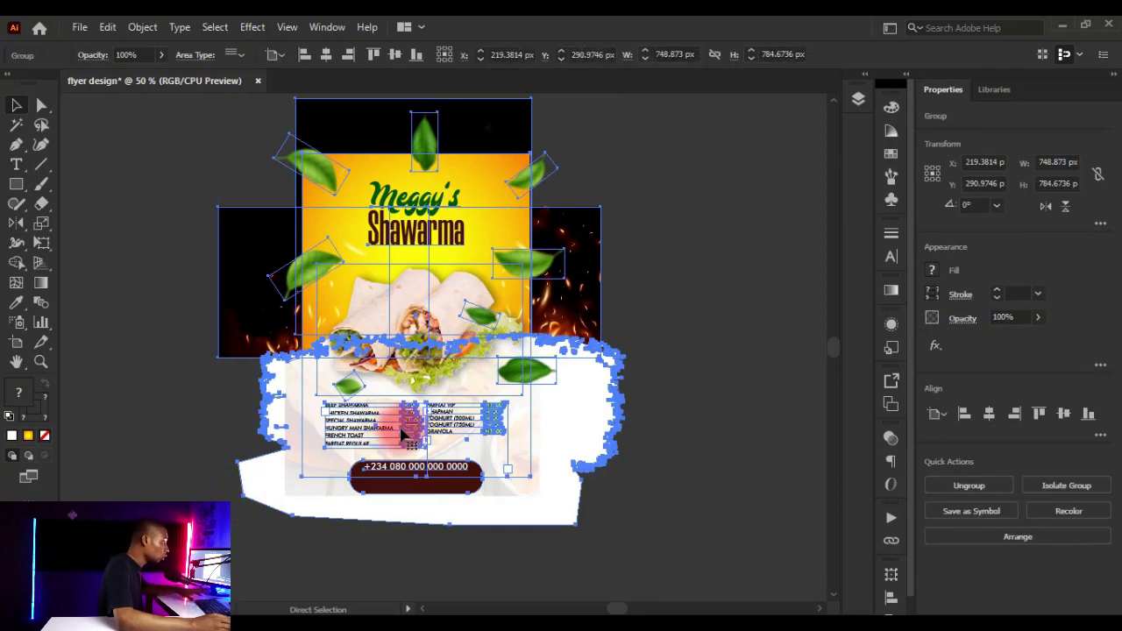
pyautogui.click(639, 205)
pyautogui.hotkey('ctrl', '+')
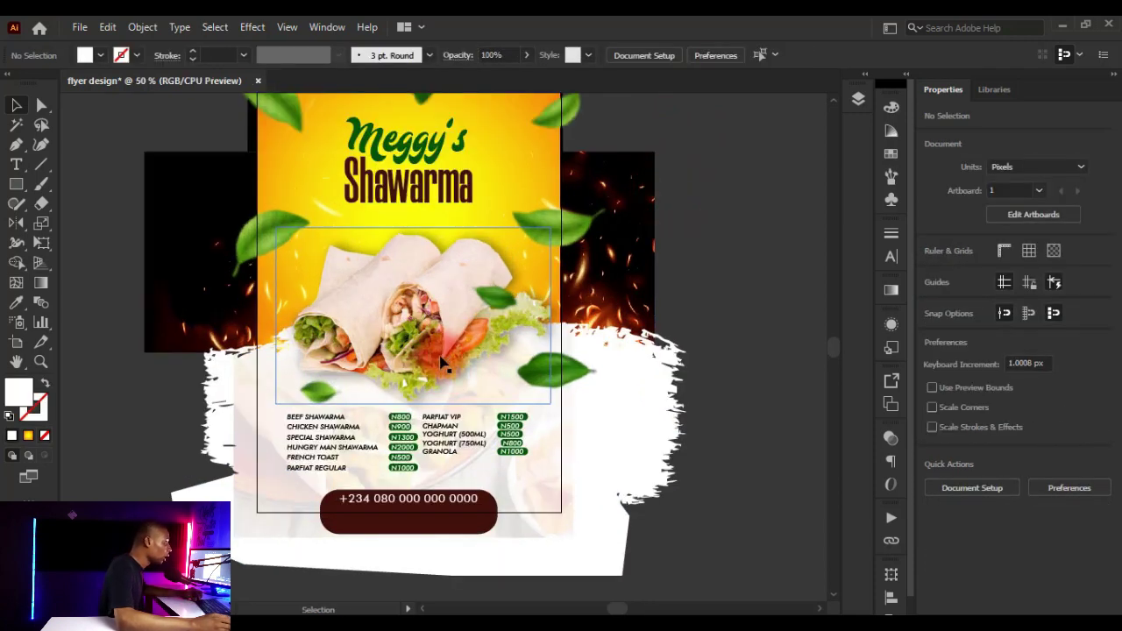
pyautogui.scroll(2, 456, 263)
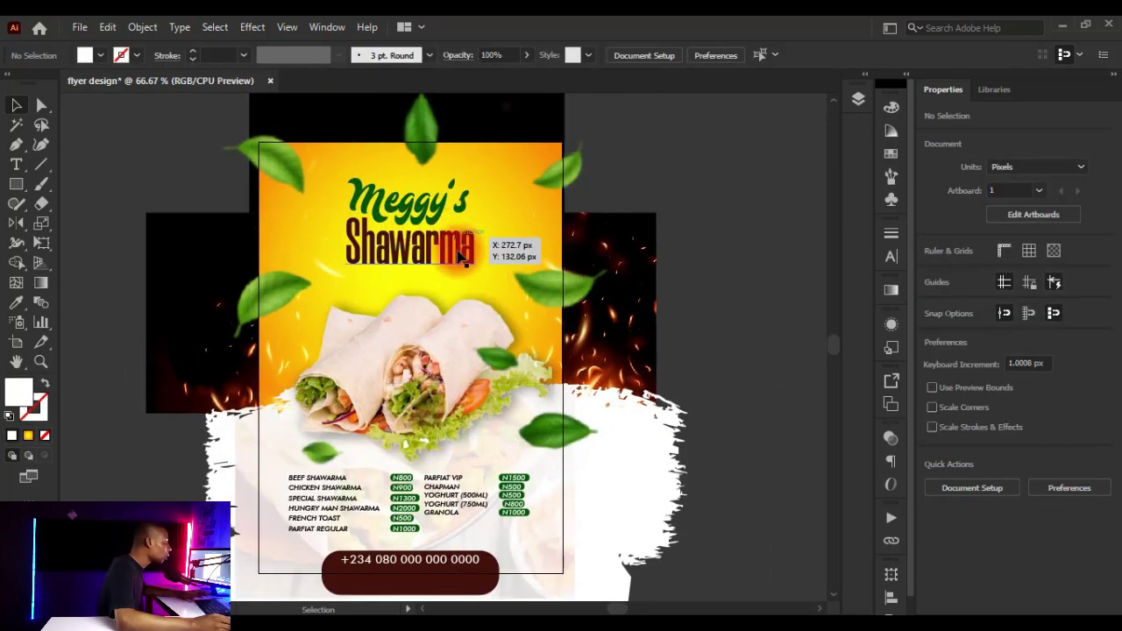
pyautogui.scroll(-2, 458, 254)
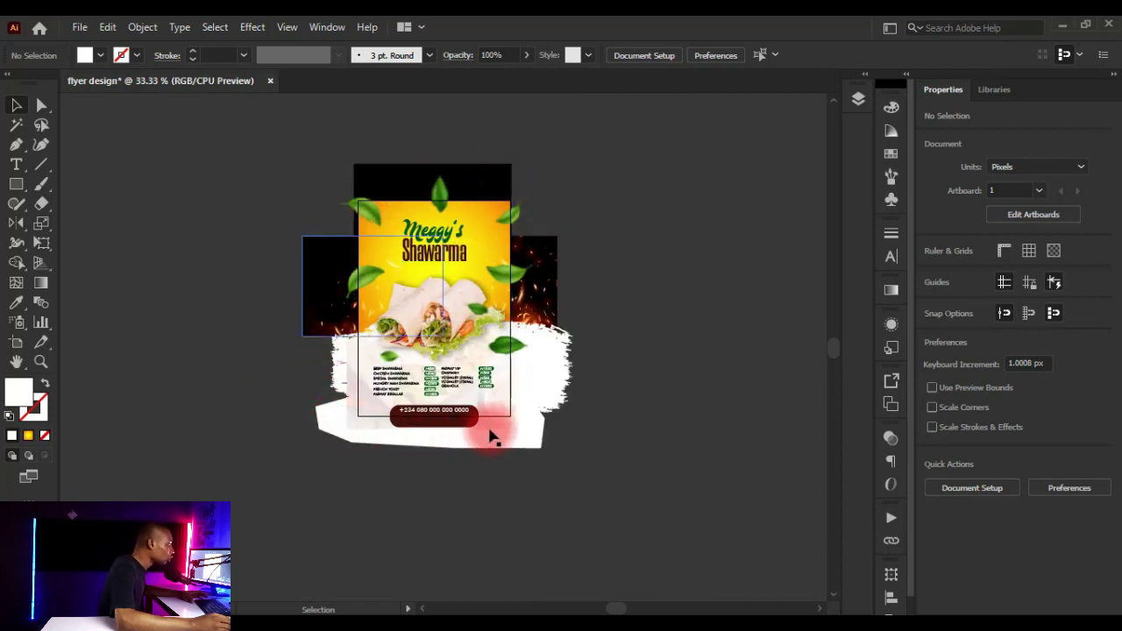
pyautogui.scroll(1, 438, 271)
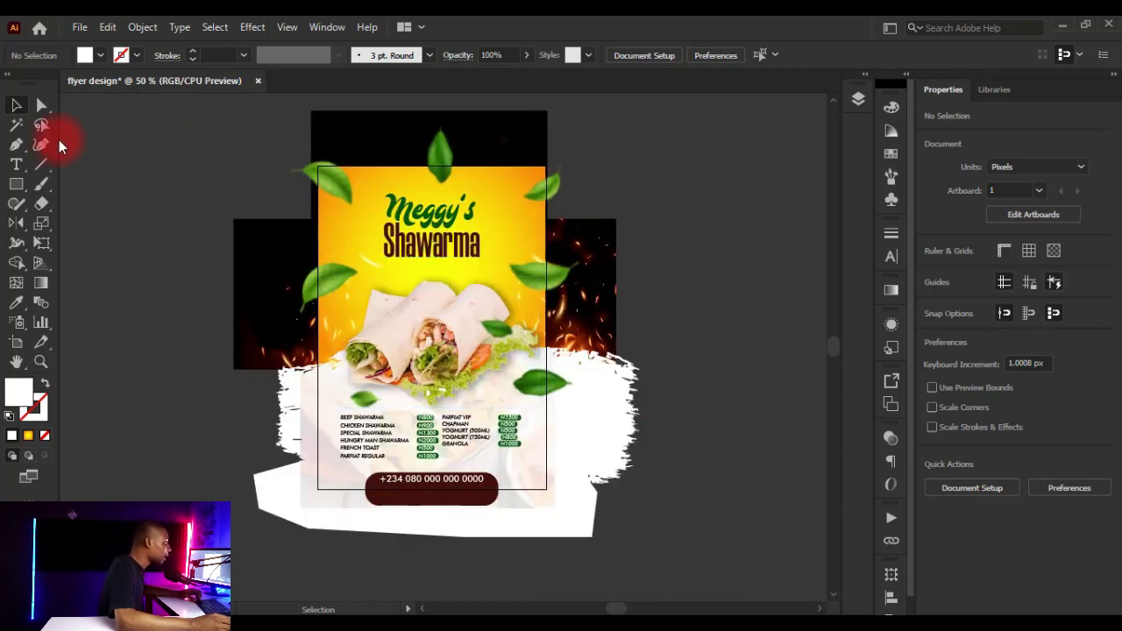
# Draw a white 421 × 596 px rectangle that exactly covers the artboard
pyautogui.click(17, 186)
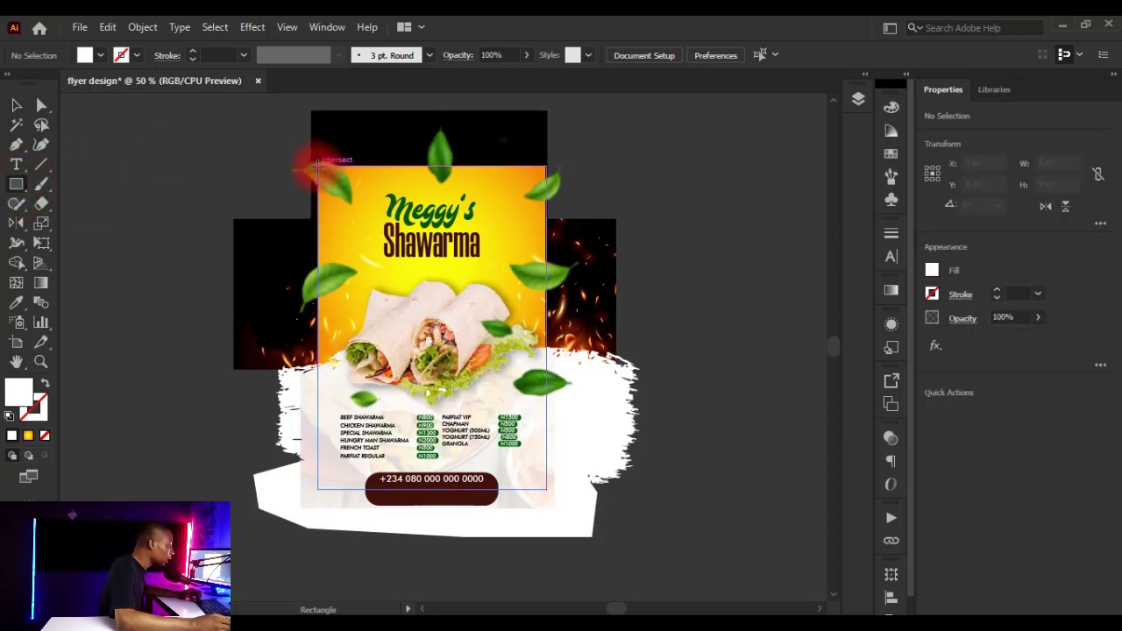
pyautogui.moveTo(321, 165); pyautogui.dragTo(351, 236)
pyautogui.hotkey('ctrl', 'z')
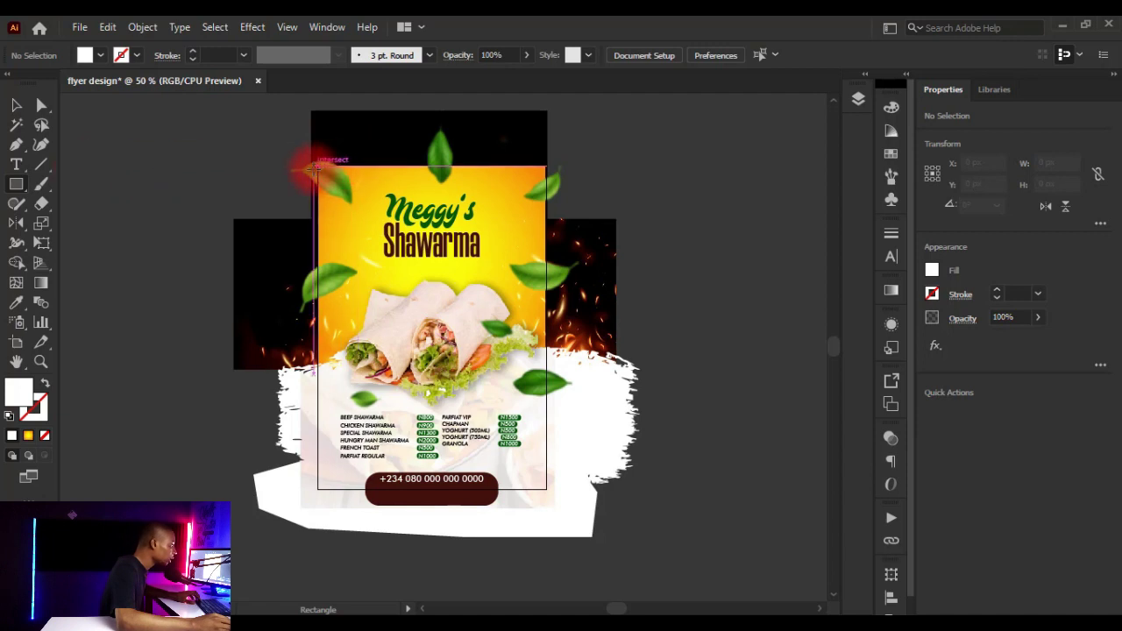
pyautogui.moveTo(319, 167); pyautogui.dragTo(559, 471)
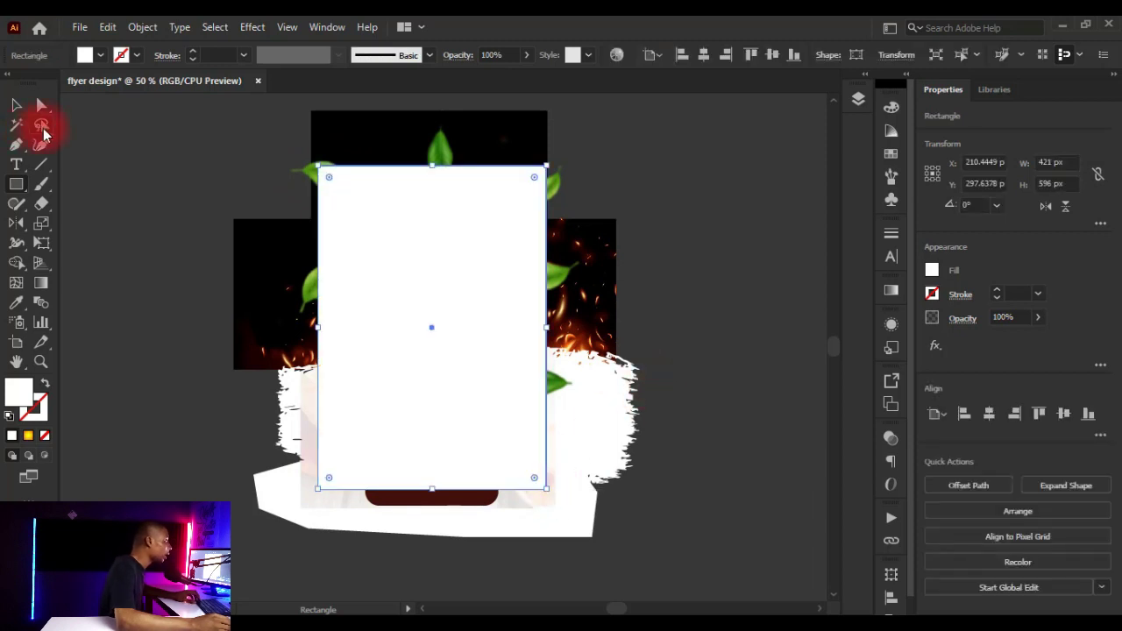
# Select all the artwork and make a clipping mask with the artboard-sized rectangle to trim everything outside the flyer
pyautogui.click(17, 105)
pyautogui.moveTo(728, 161); pyautogui.dragTo(317, 382)
pyautogui.rightClick(462, 315)
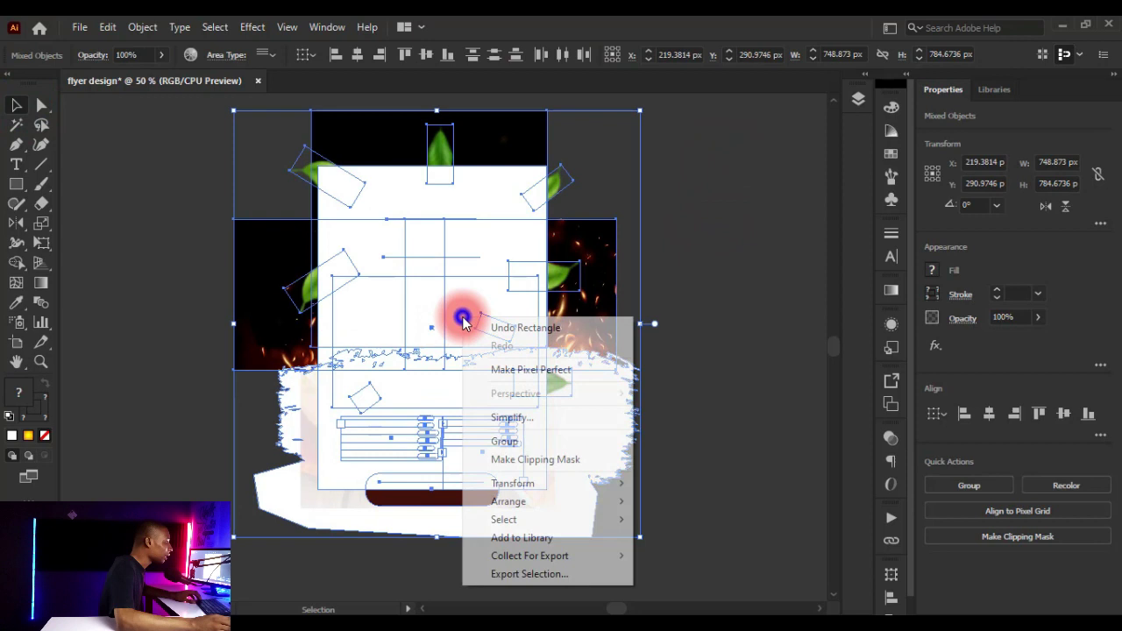
pyautogui.click(537, 460)
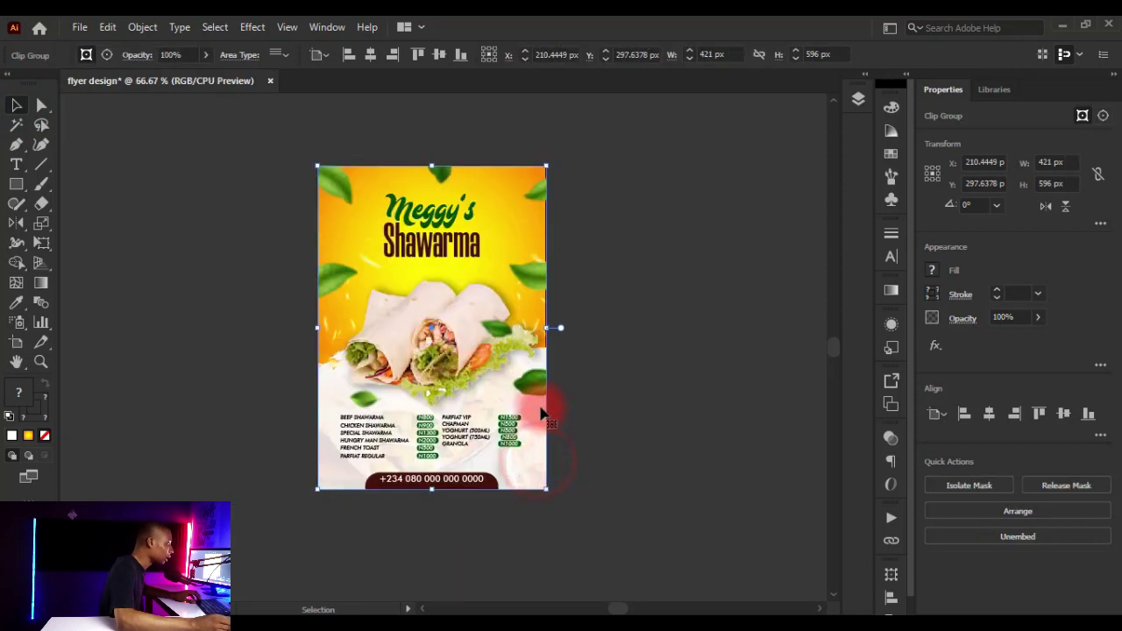
pyautogui.click(622, 290)
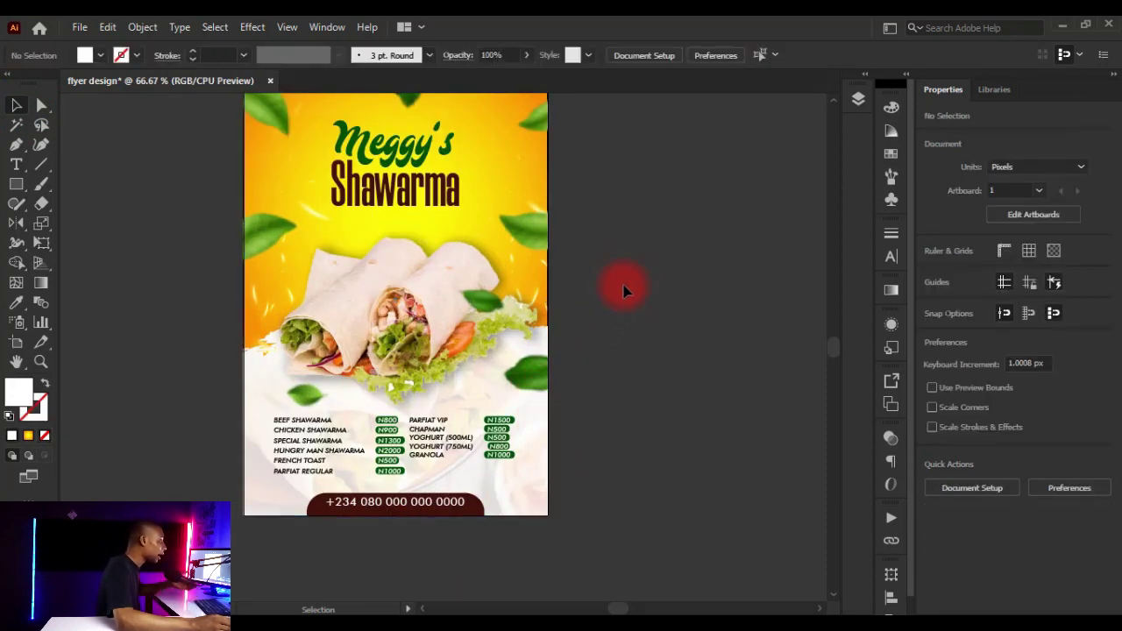
pyautogui.click(481, 291)
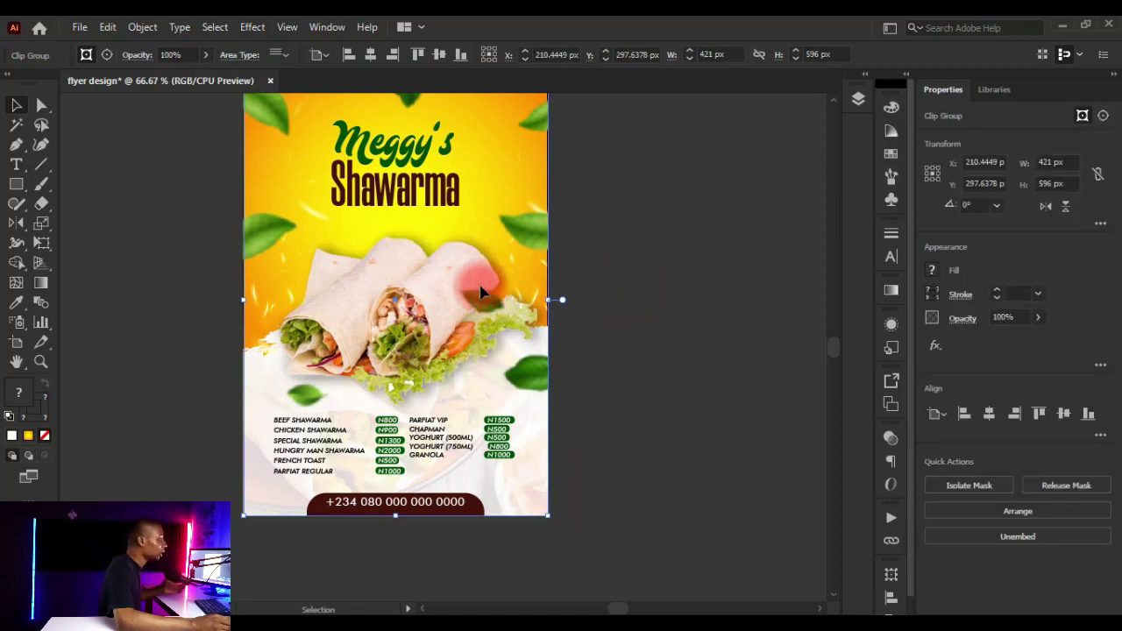
pyautogui.hotkey('ctrl', '0')
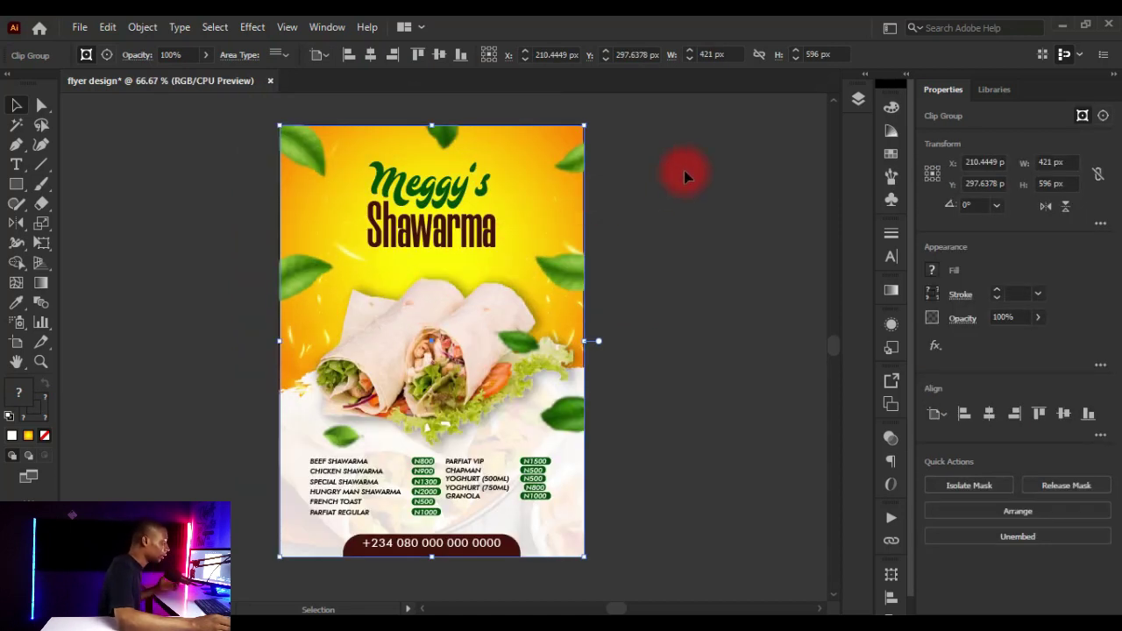